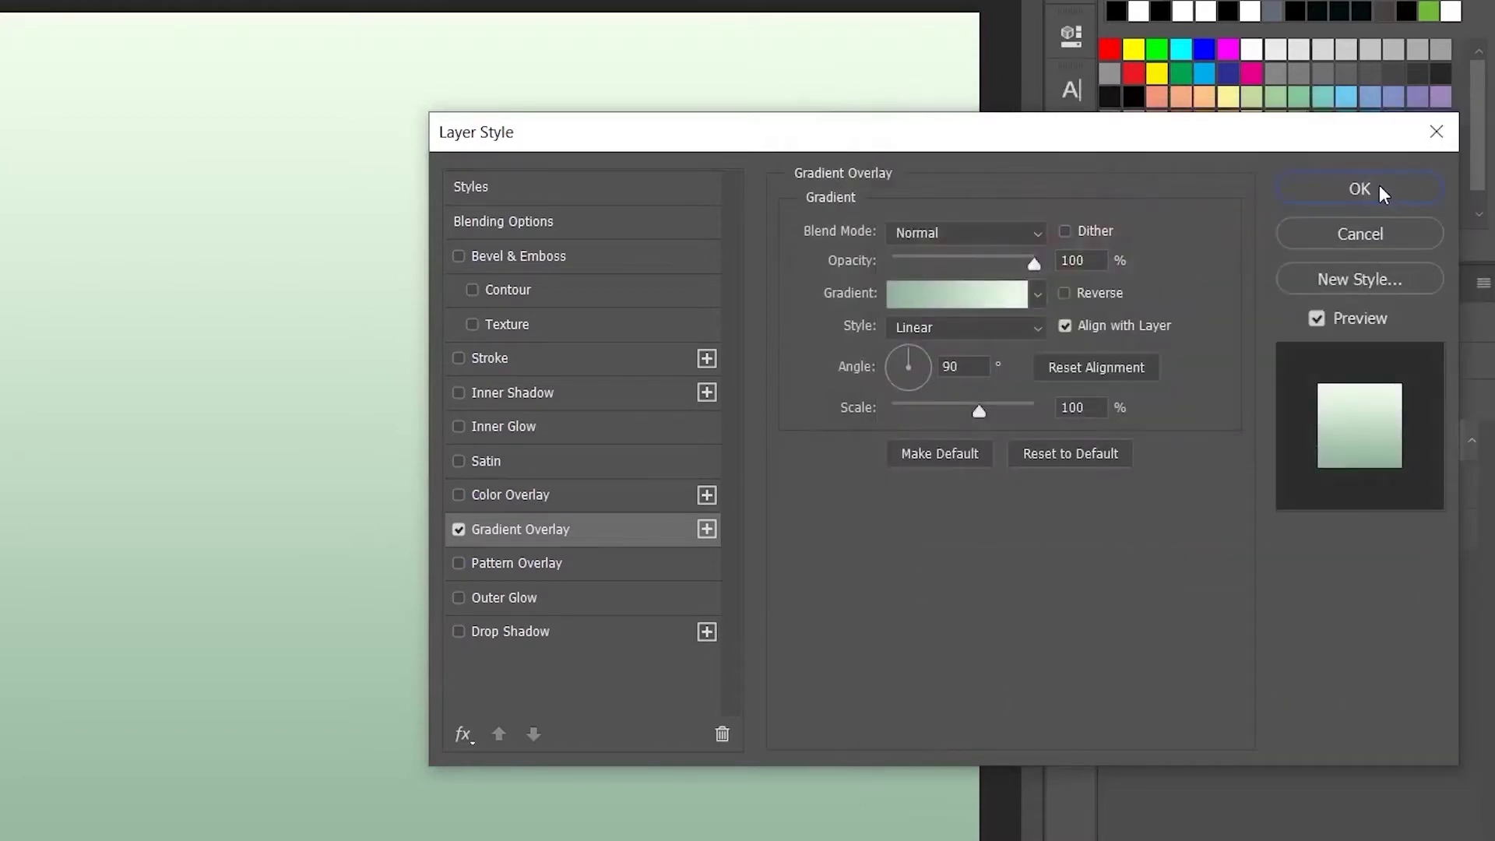
- Apply the green gradient overlay to Layer 1 and place the layer in a collapsed group named Background
click(1374, 189)
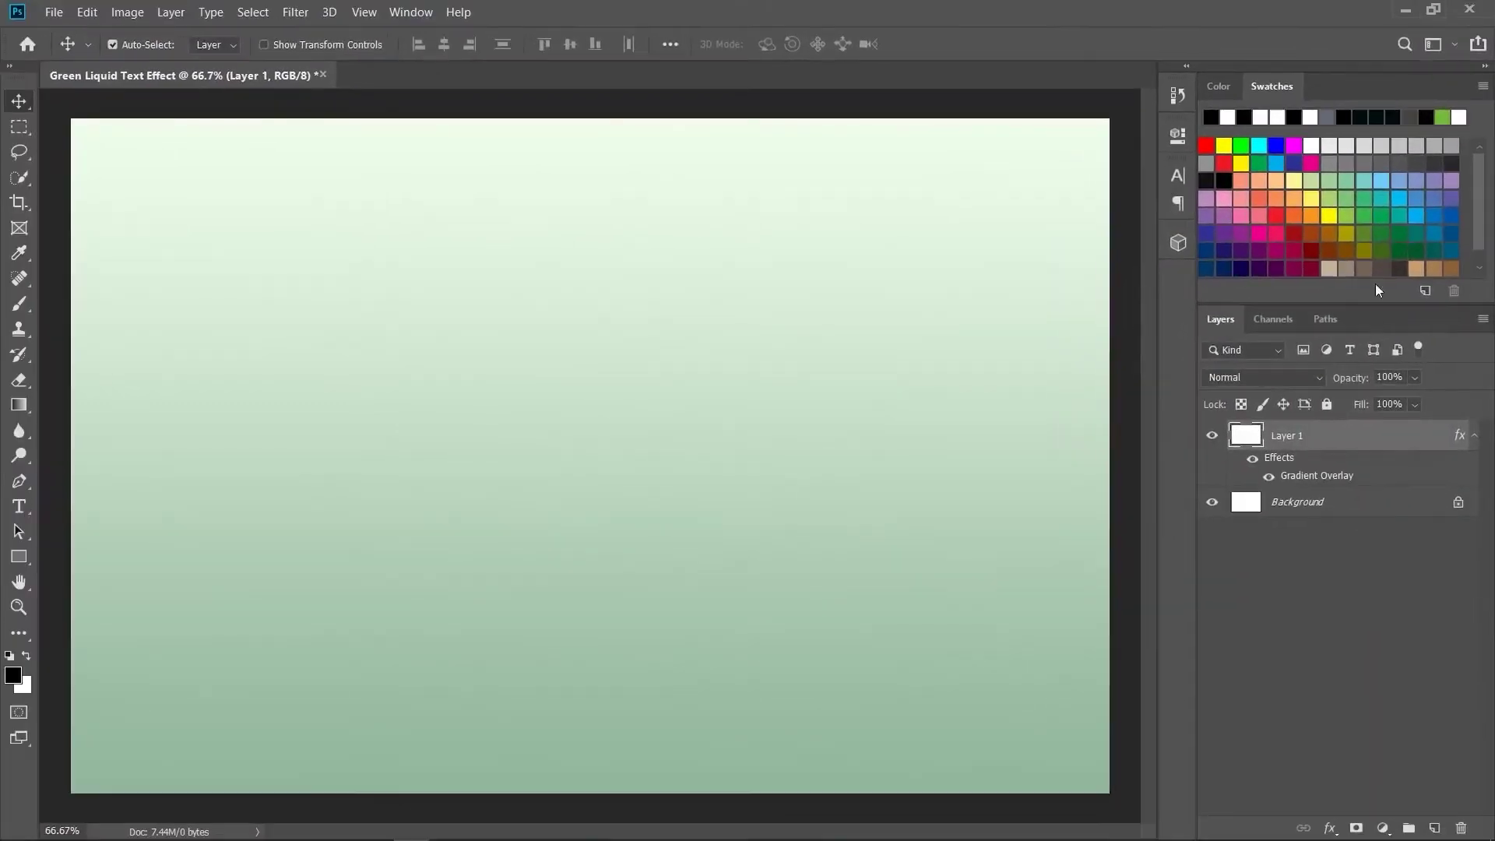
click(1469, 439)
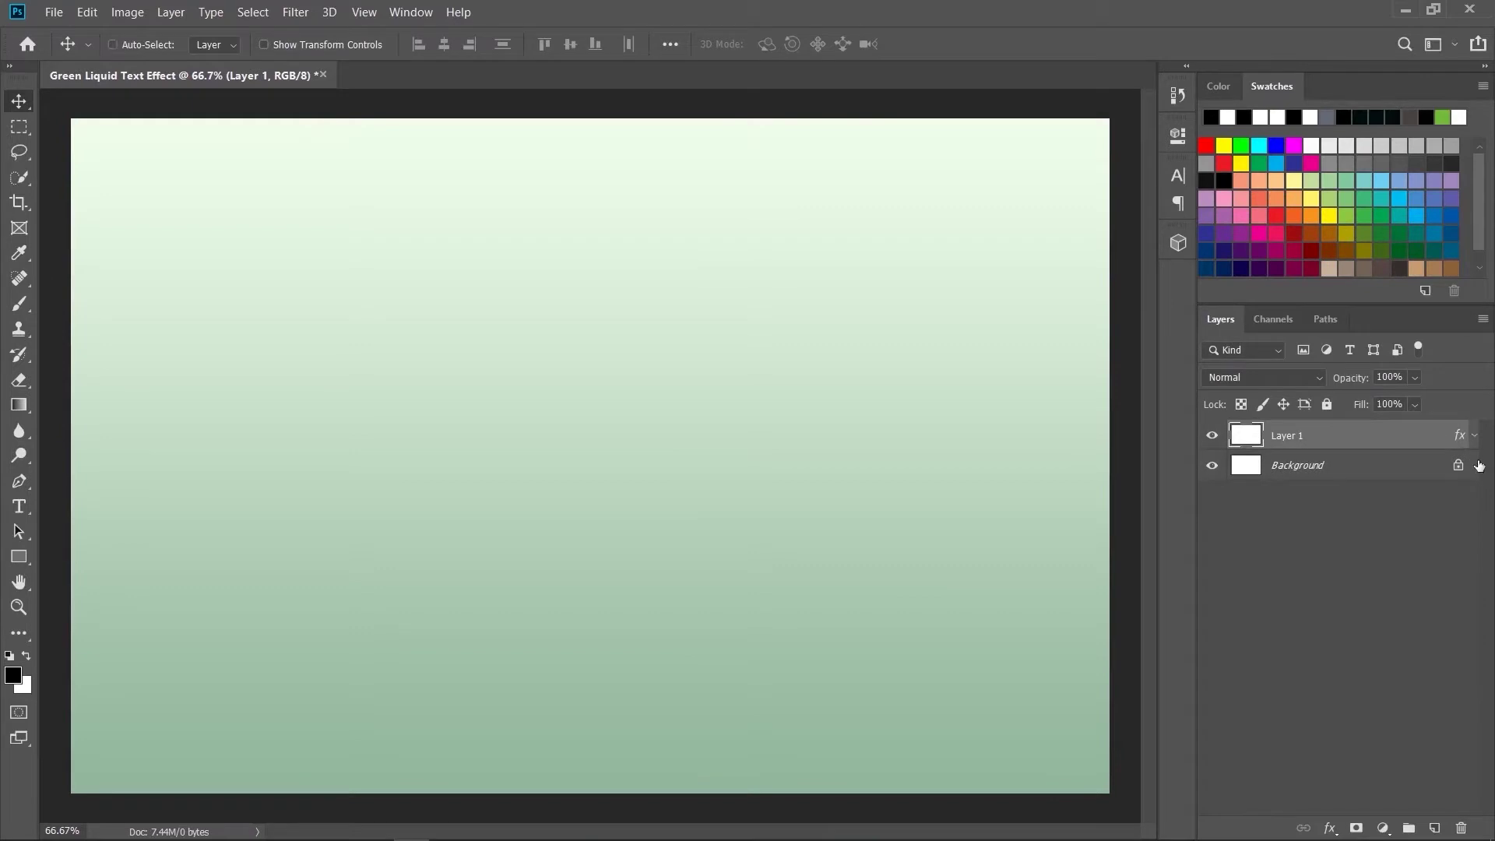
key(ctrl+g)
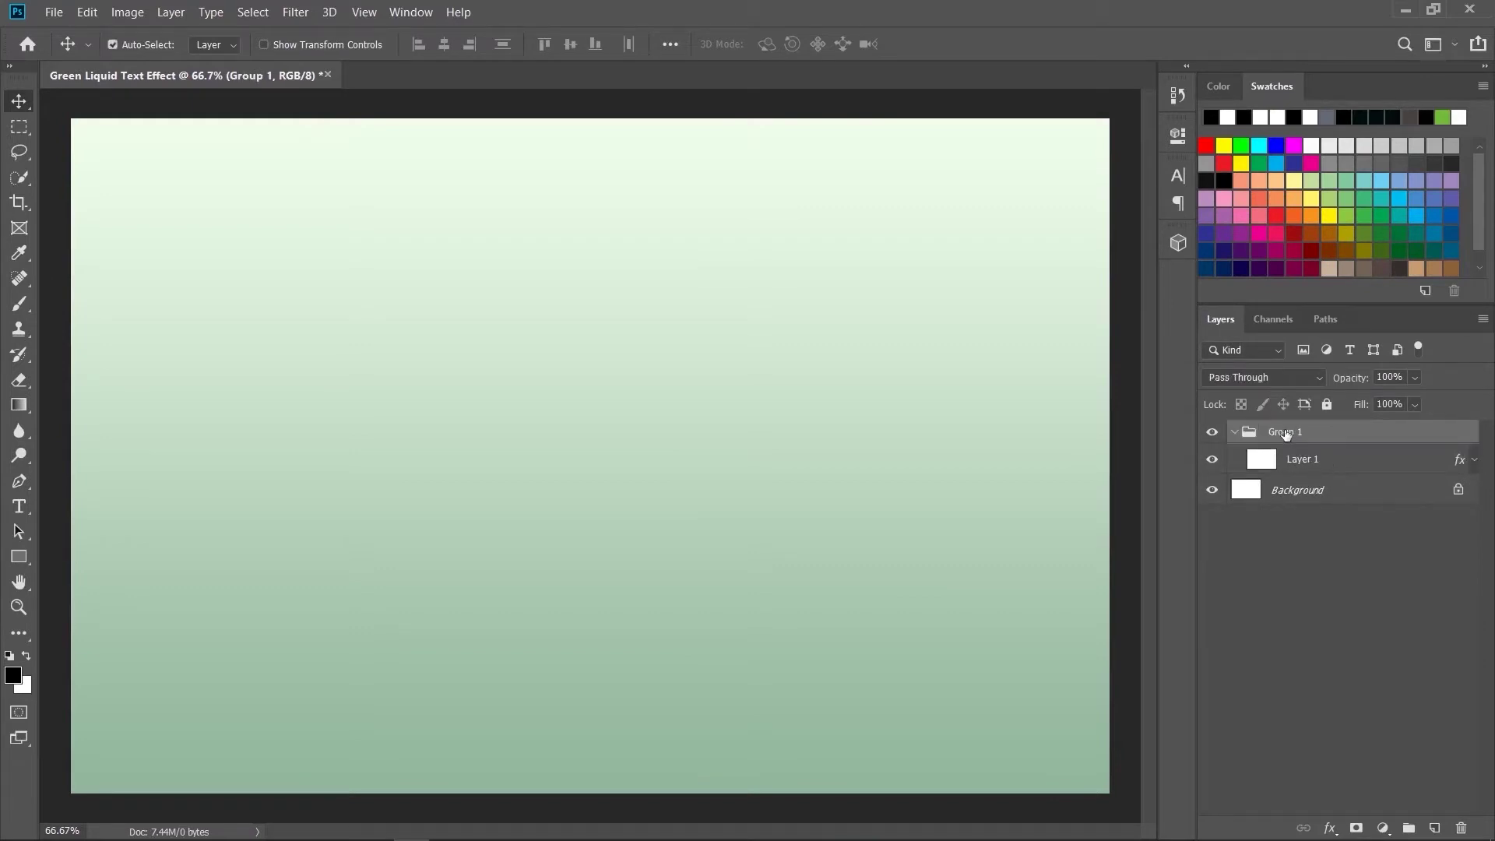
double_click(1298, 432)
text(Background)
key(Return)
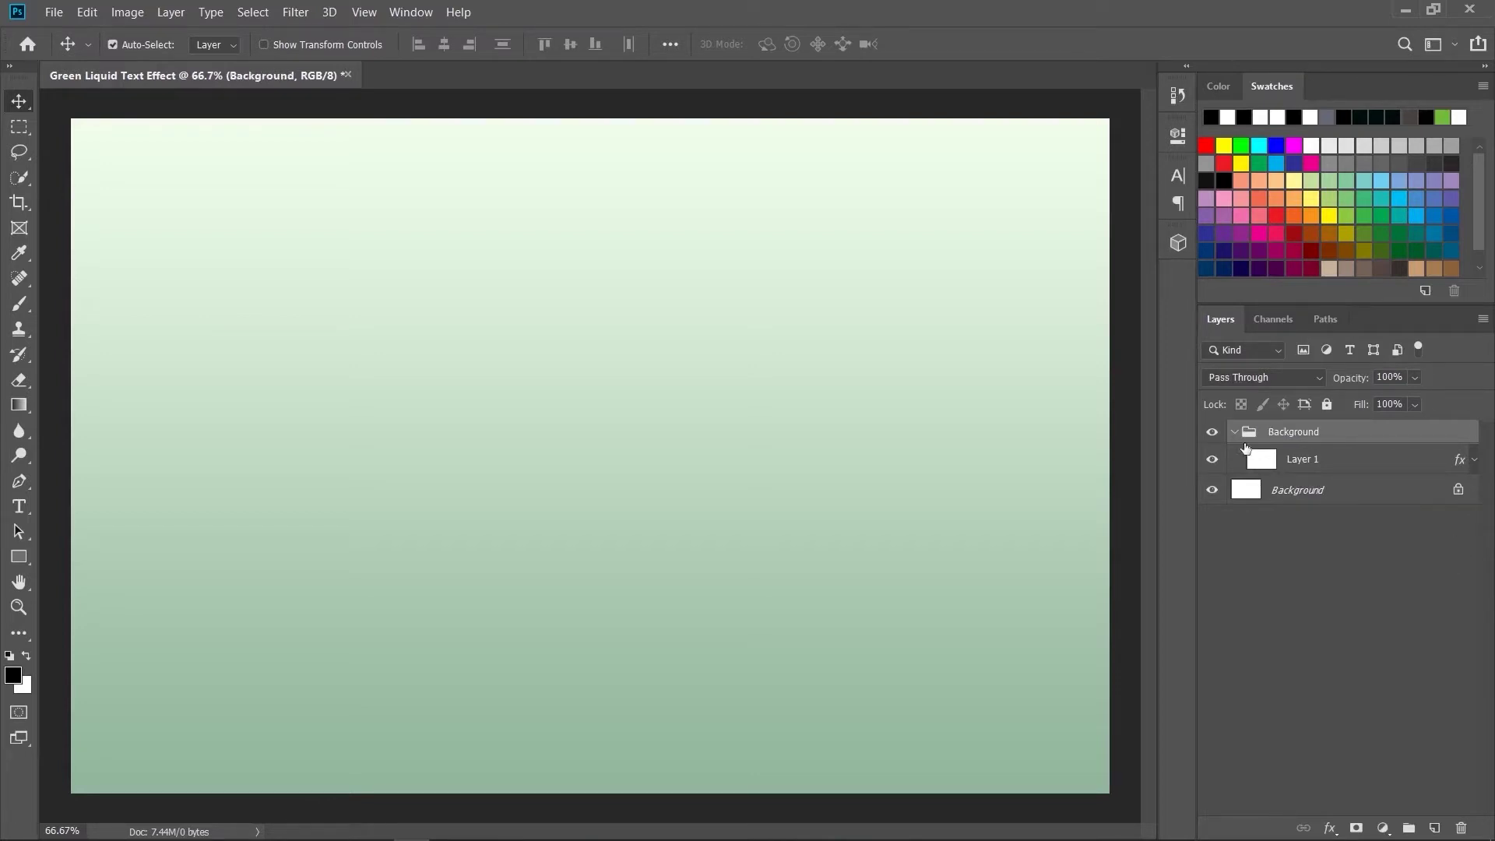
click(1234, 432)
click(1274, 502)
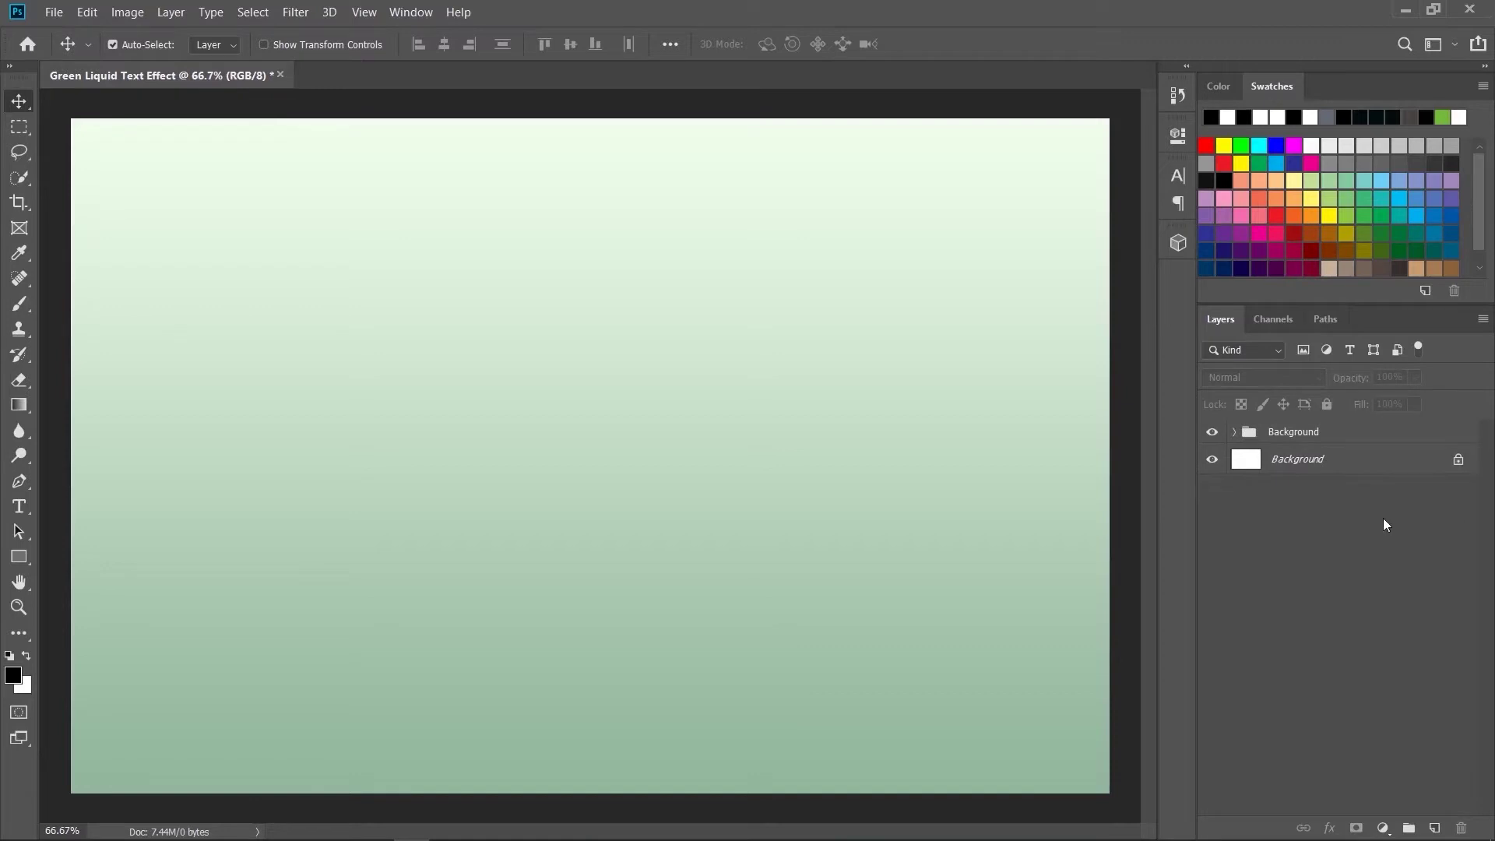
- Add a new layer above the Background group as a smart object with its fill set to 0%
click(1435, 828)
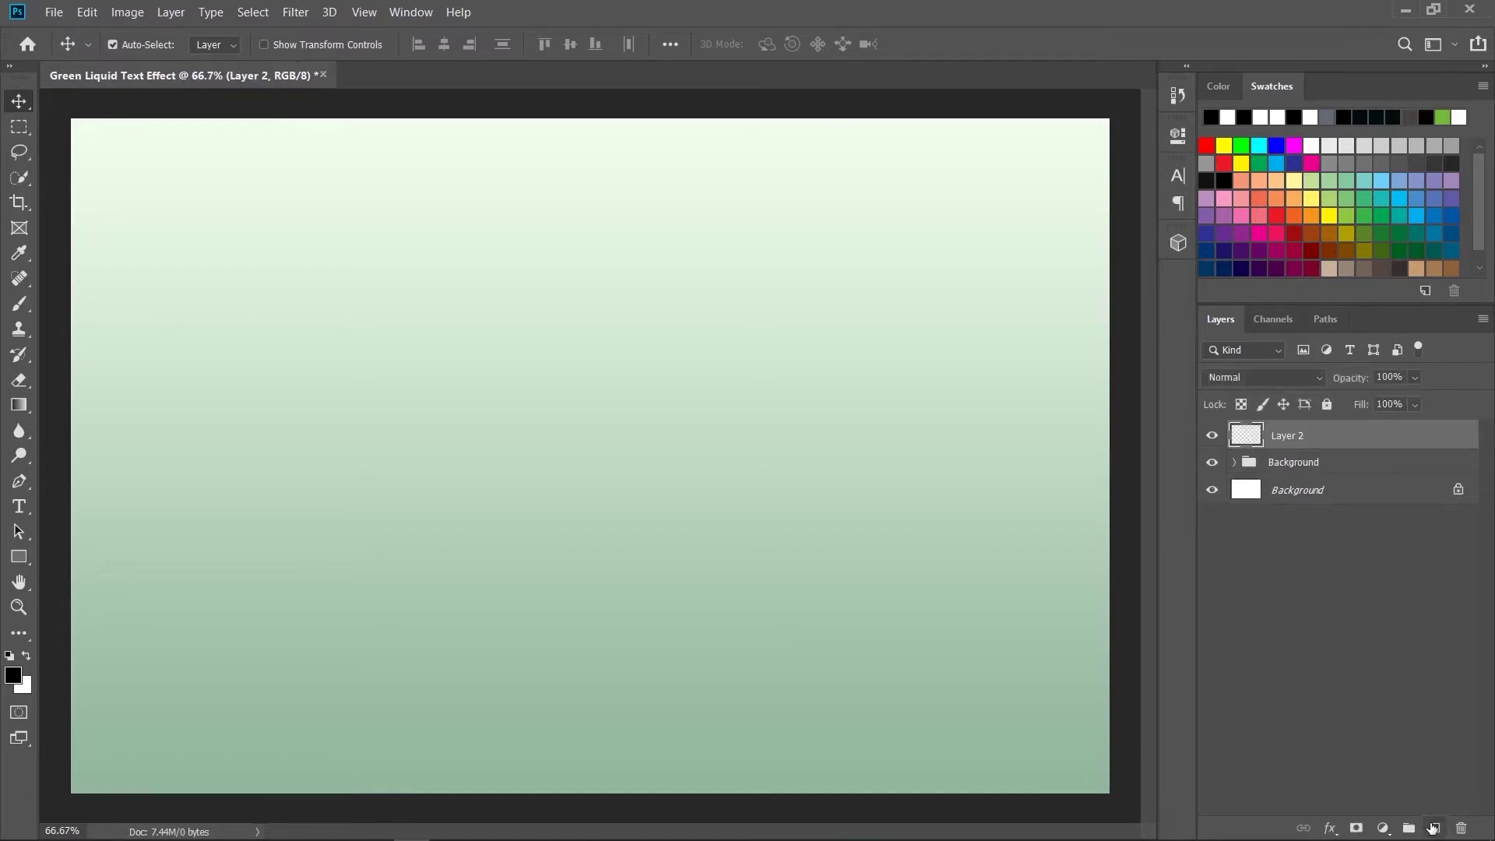
right_click(1330, 442)
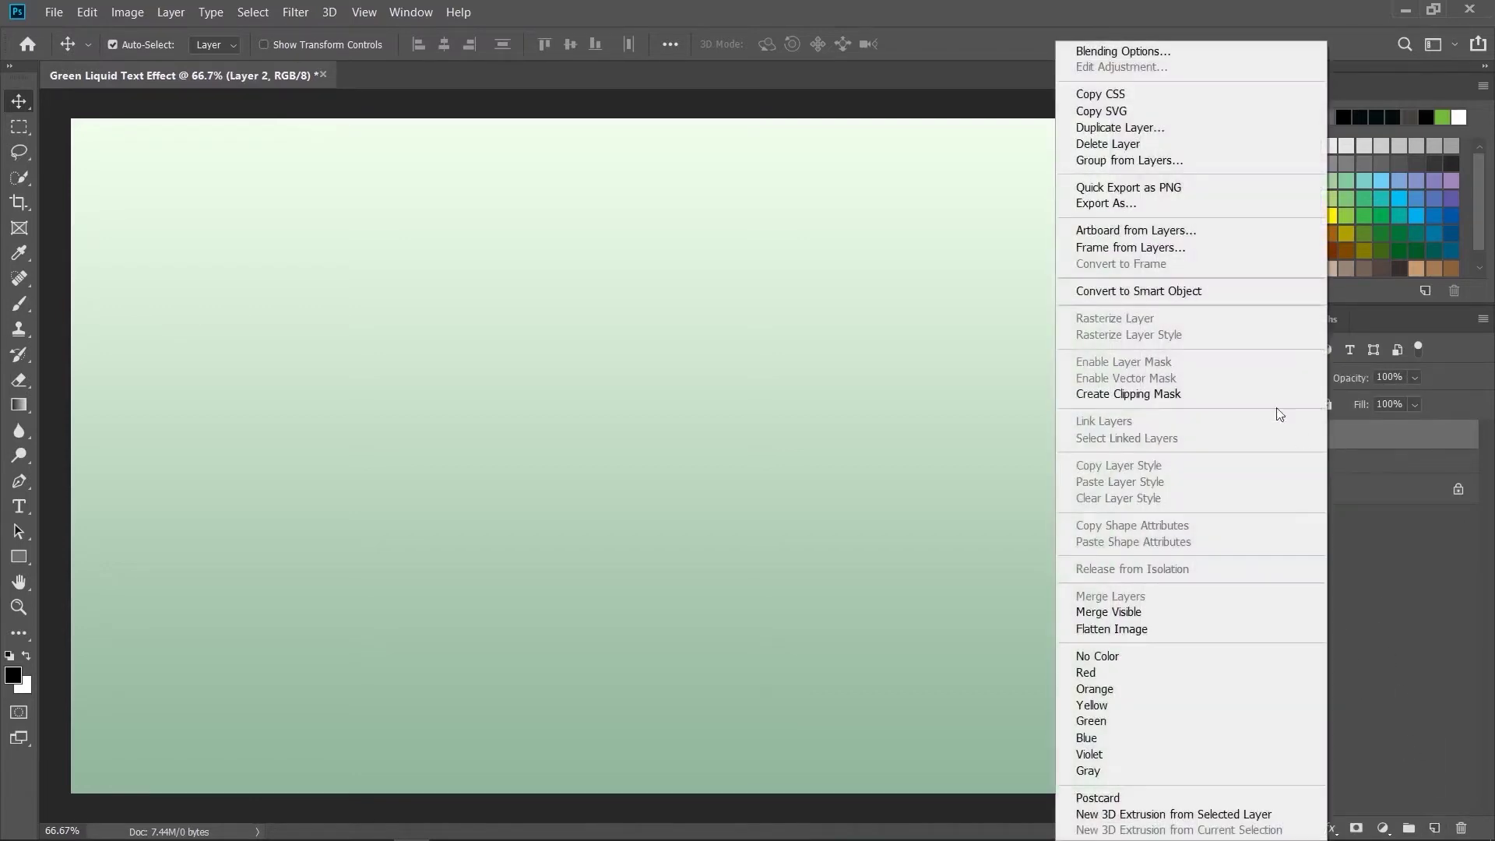
click(1184, 293)
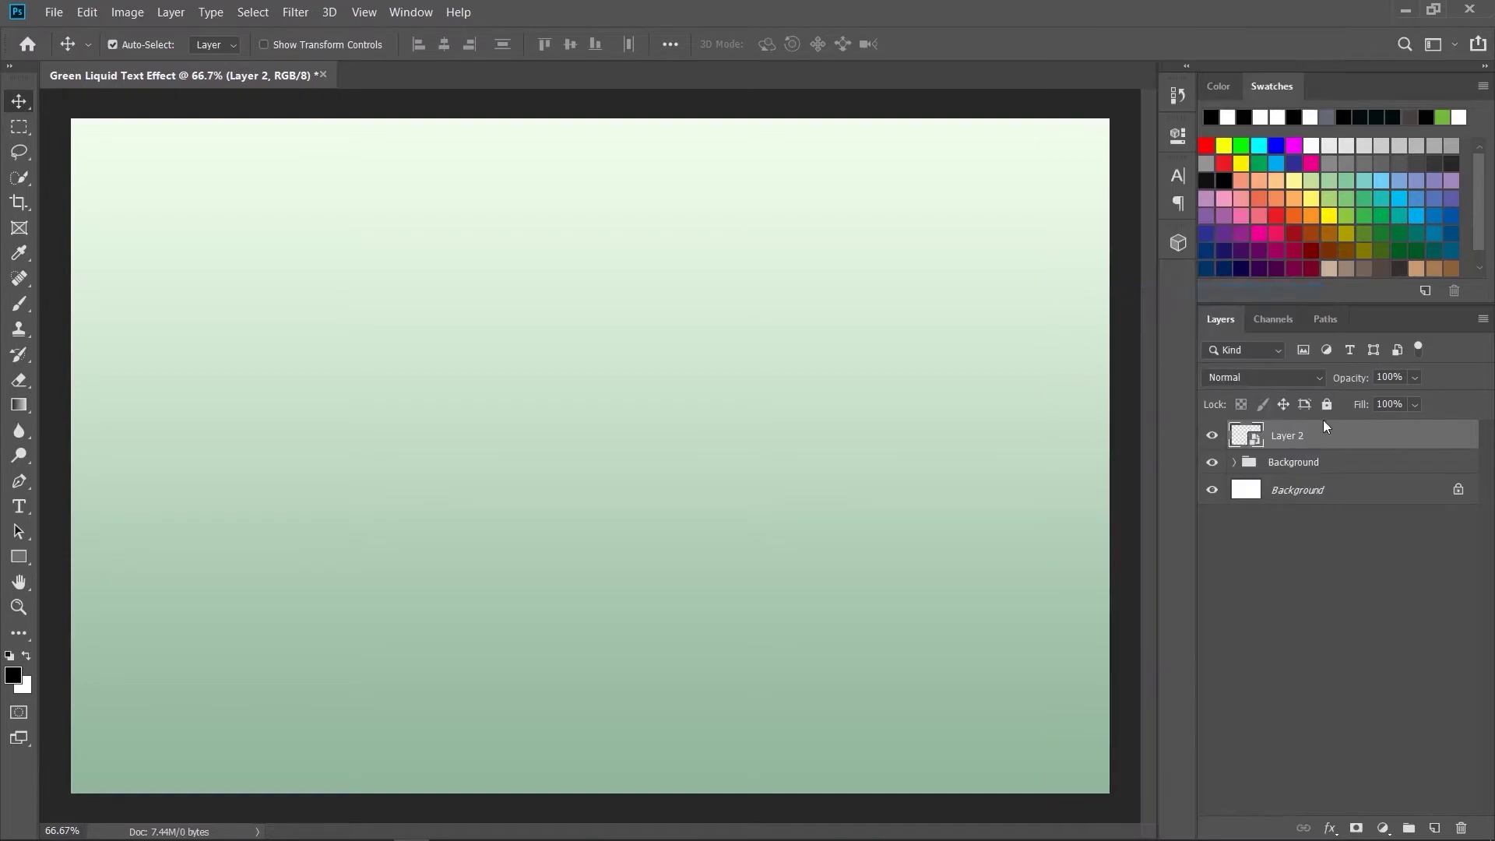
click(1414, 405)
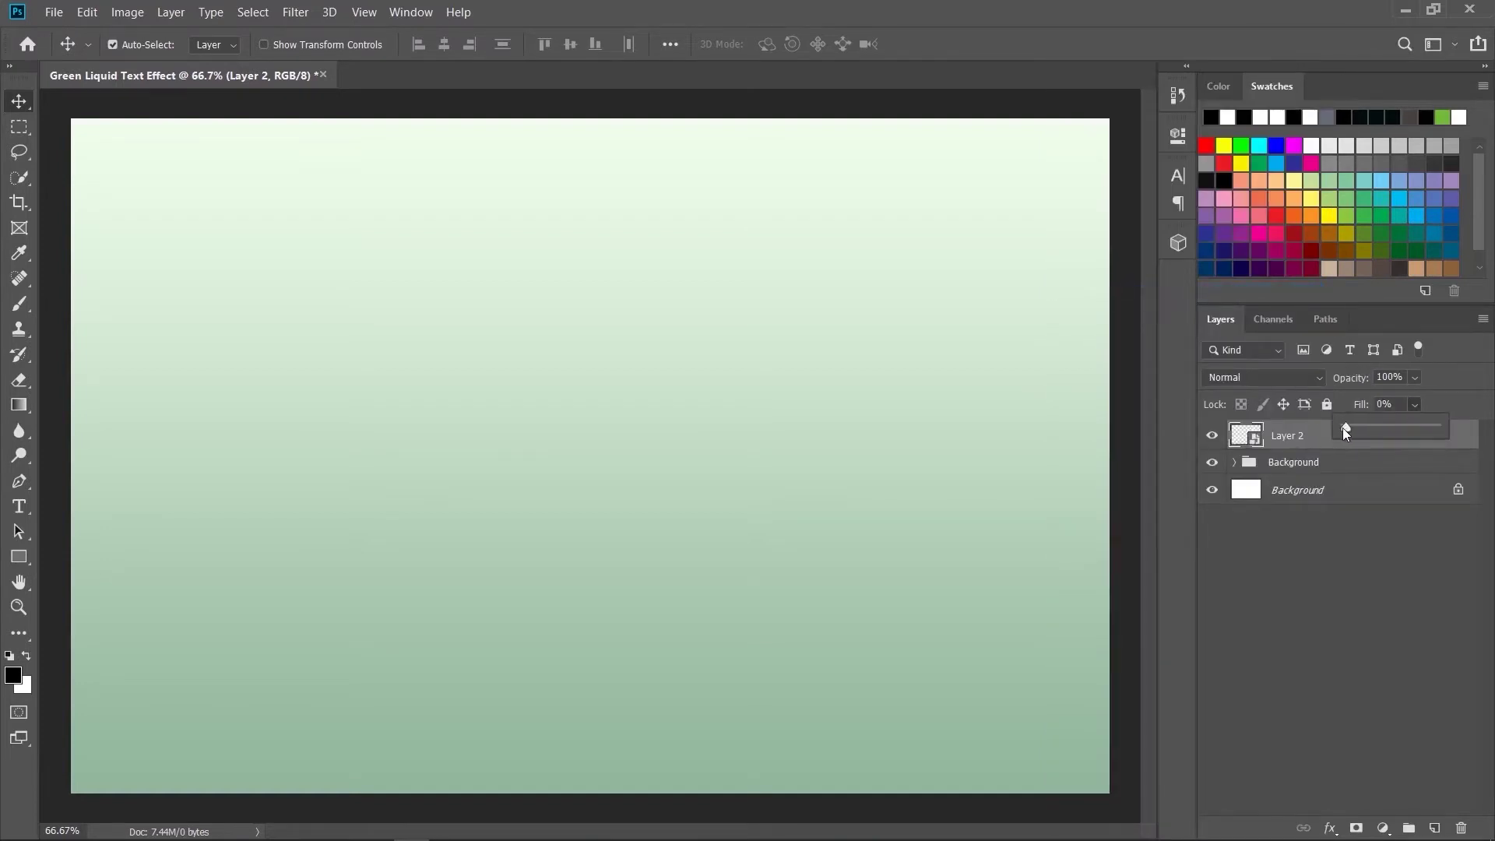
click(1313, 436)
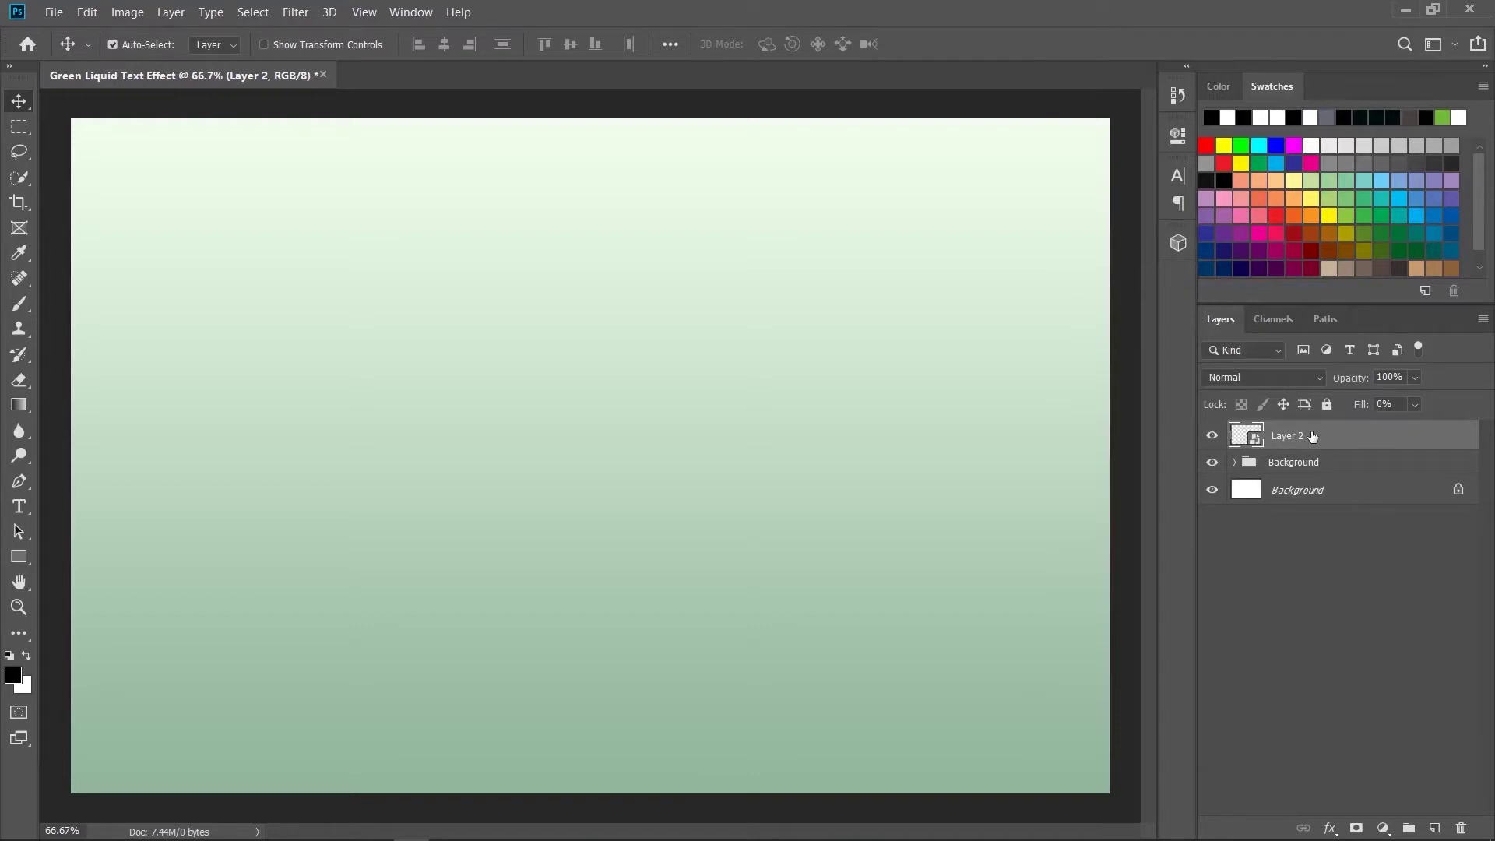
- Duplicate the Layer 2 smart object four times
key(ctrl+j)
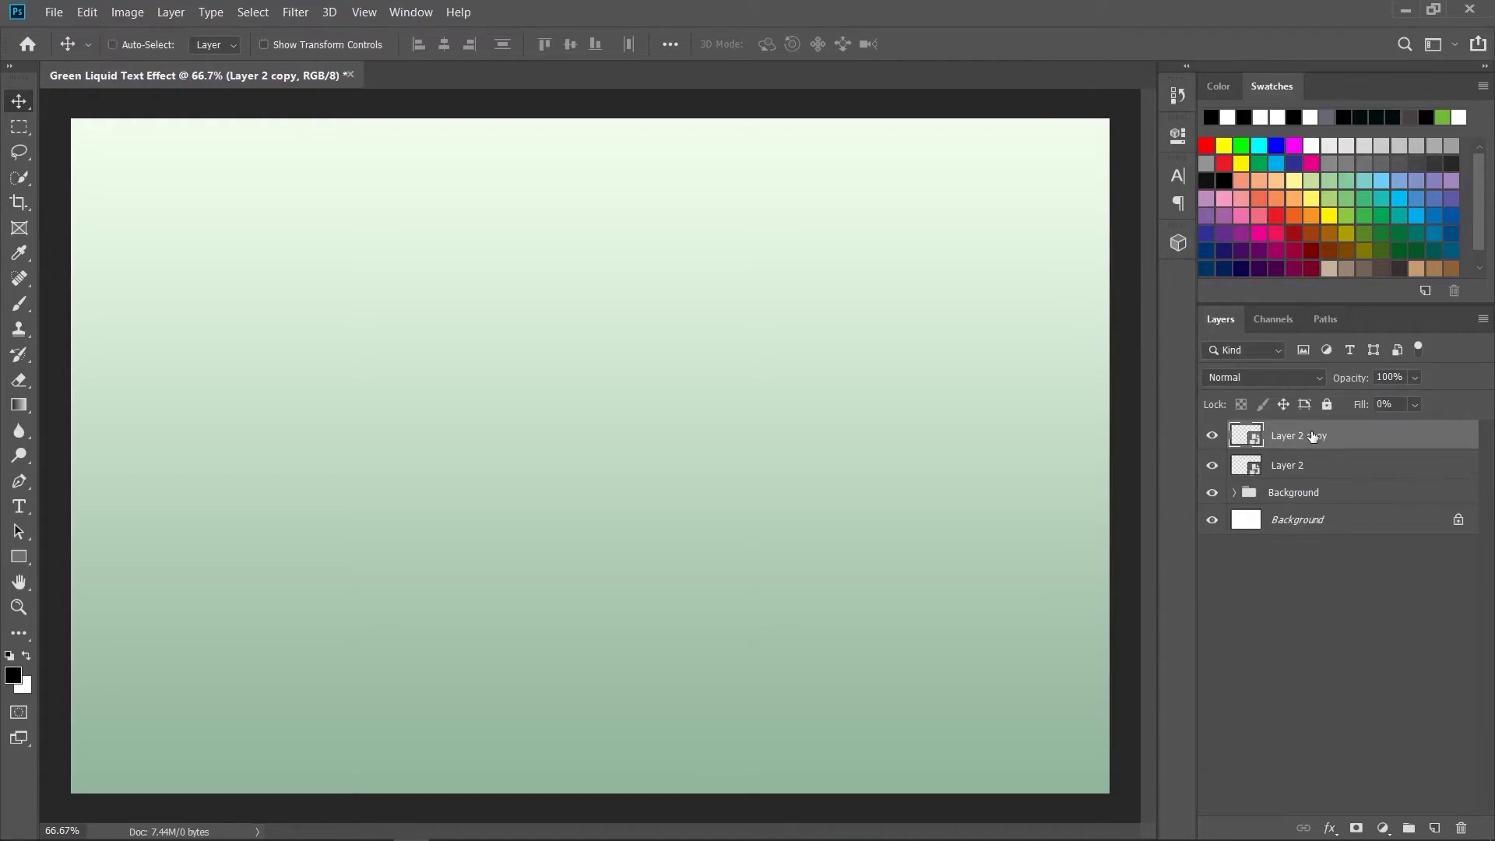
key(ctrl+j)
key(ctrl+j)
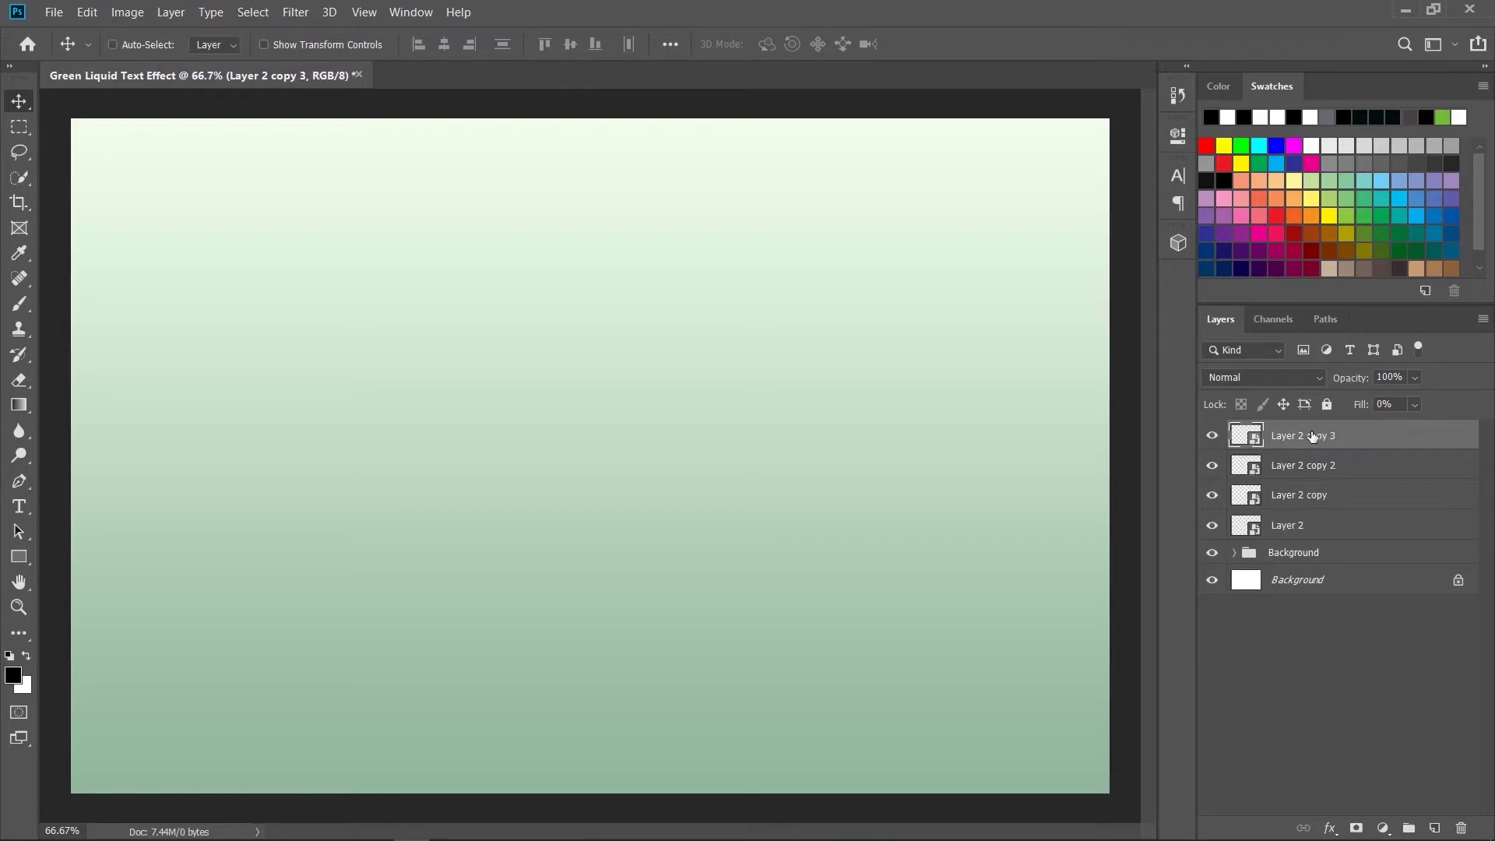
key(ctrl+j)
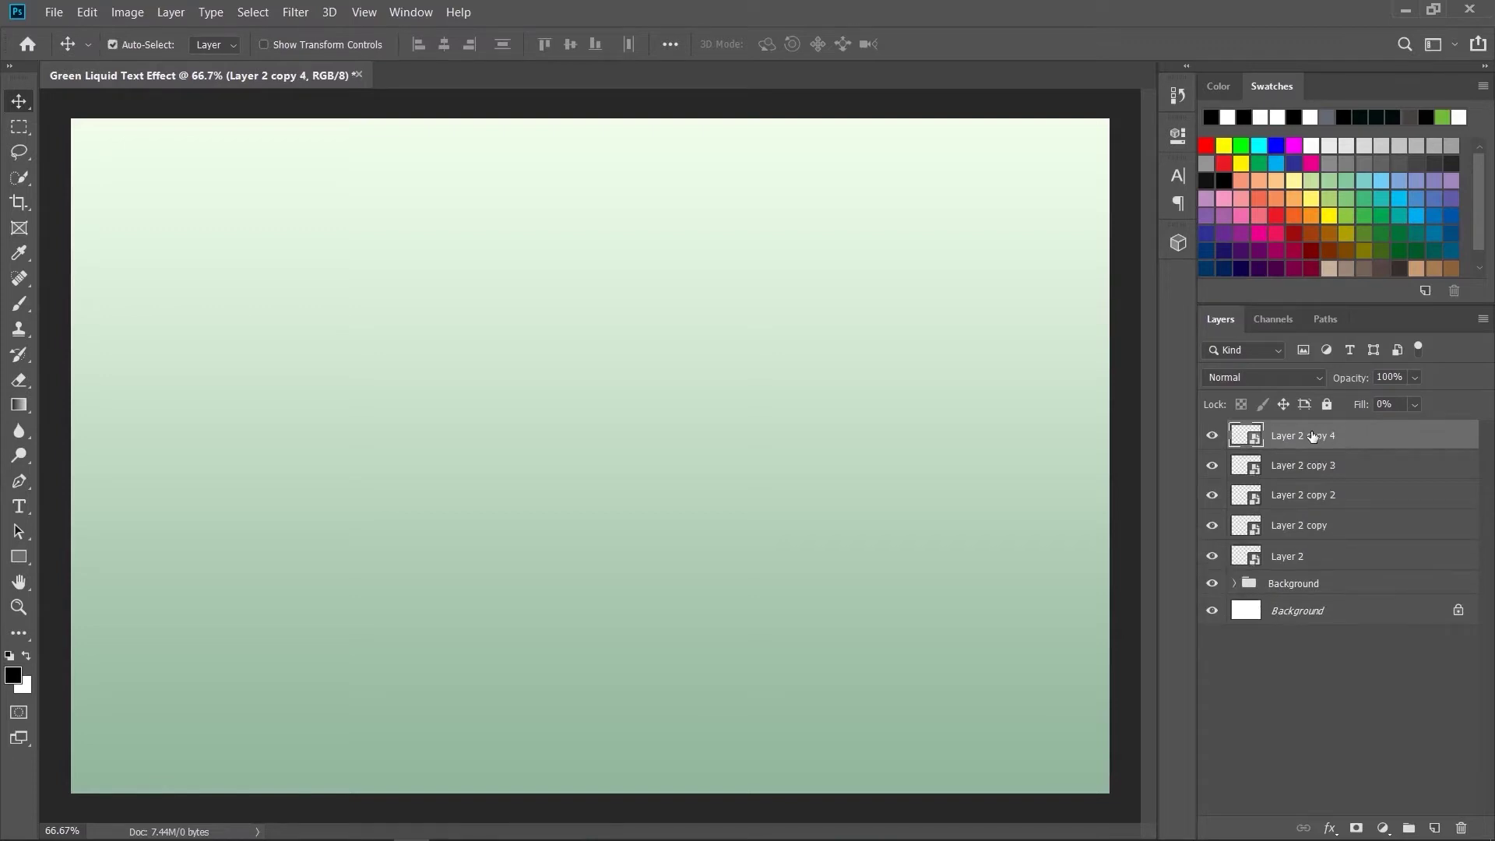
- Rename the topmost smart object copy Replace Your Text and the original Layer 2 Shadow
double_click(1313, 437)
text(Replace Your Text)
key(Return)
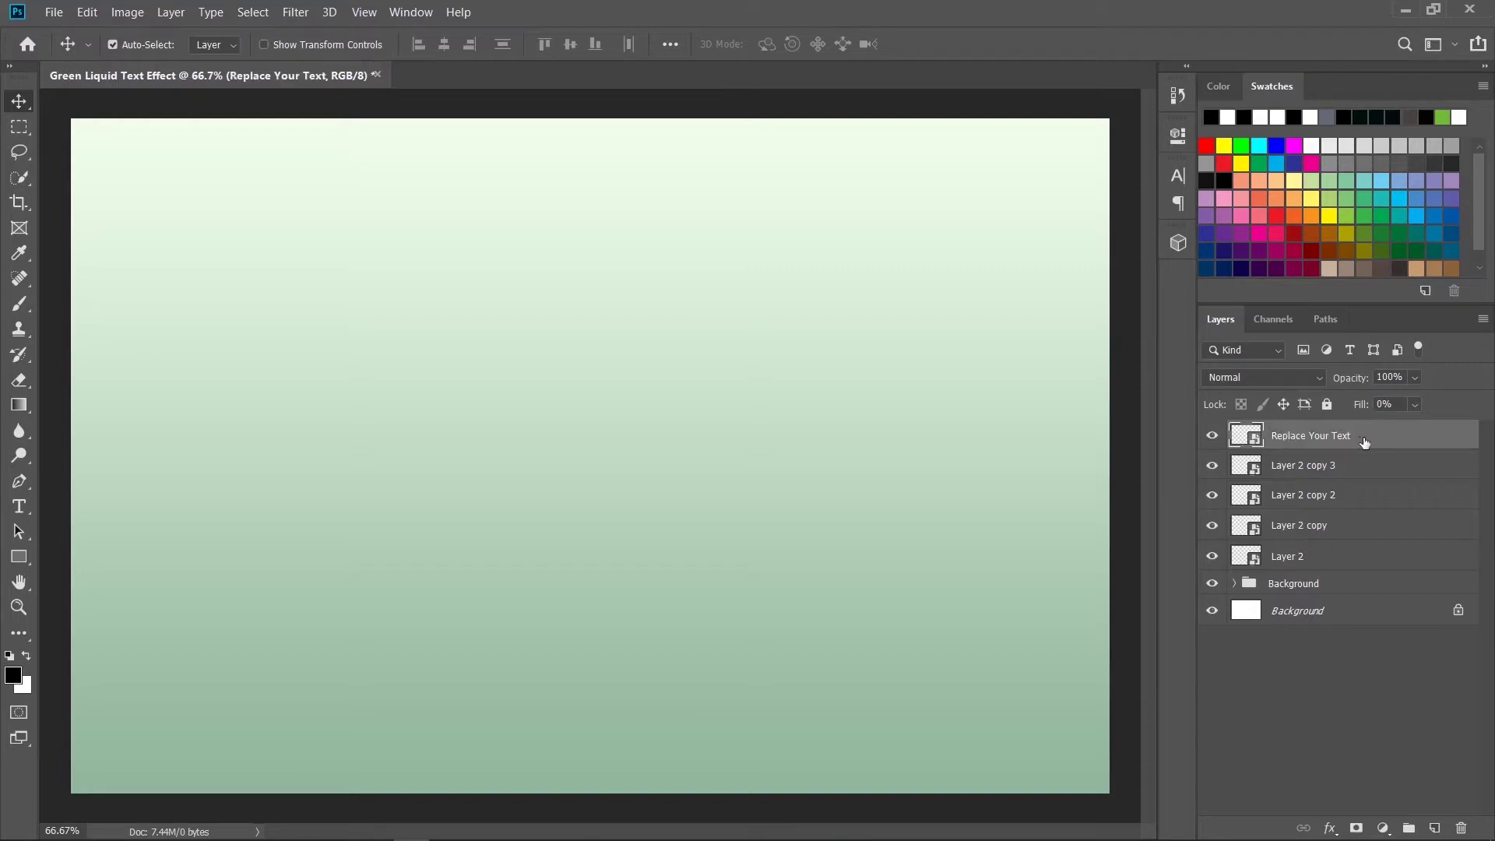
double_click(1299, 555)
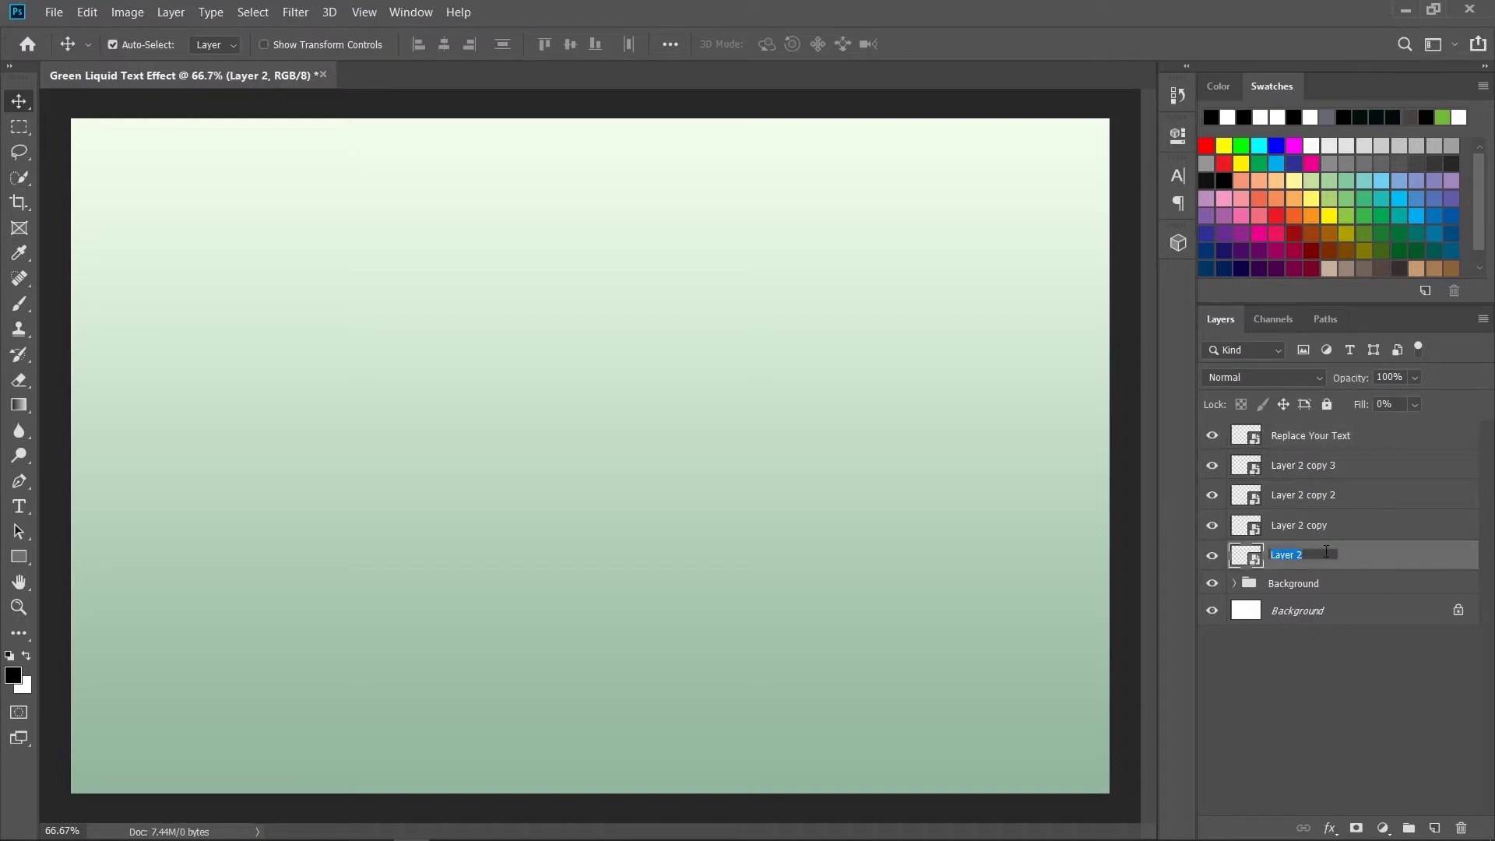
text(Shadow)
key(Return)
click(1347, 666)
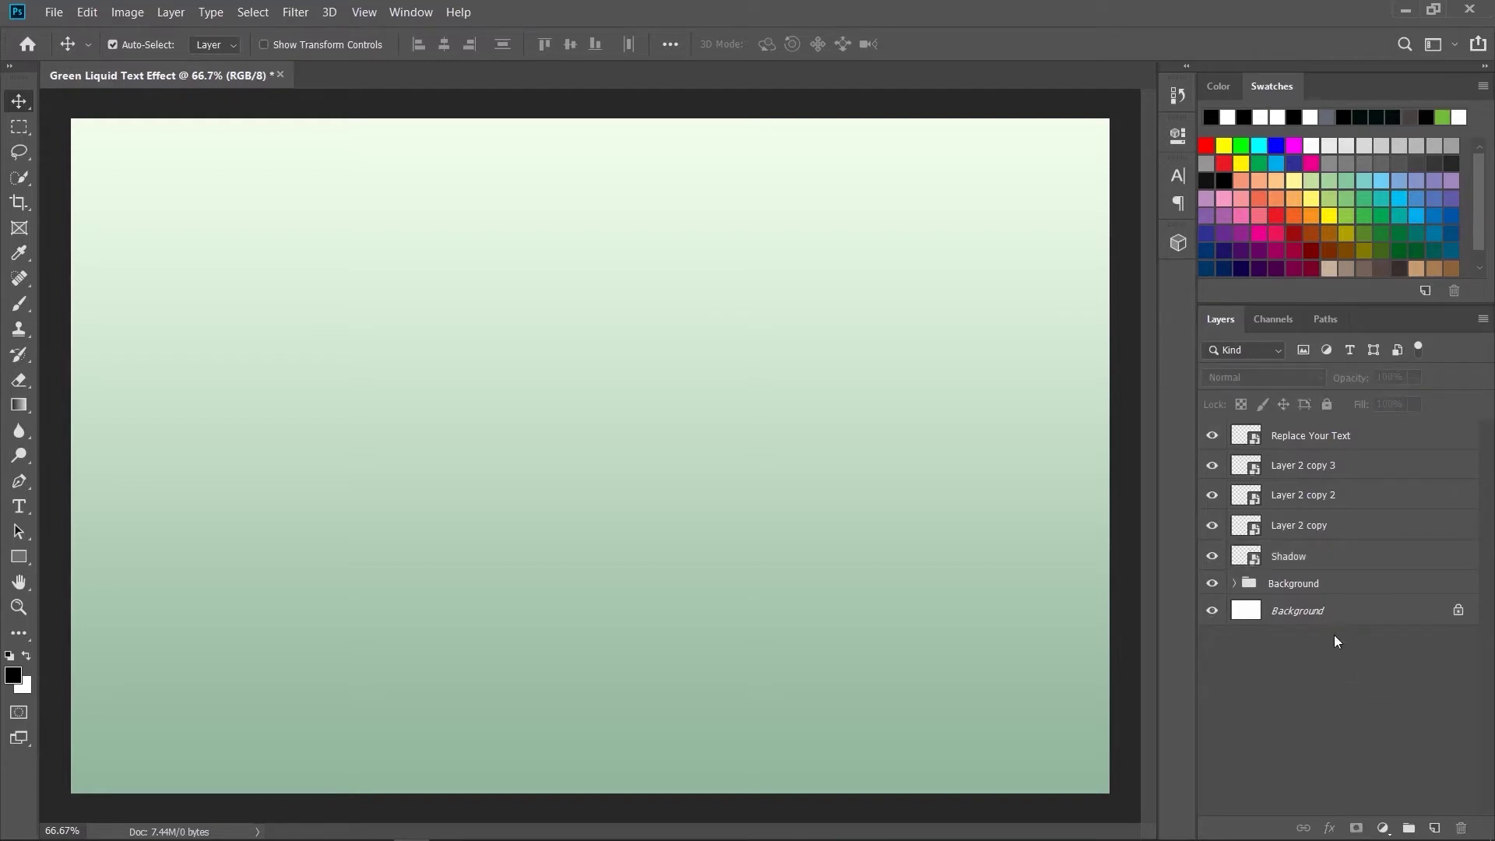
- Group the three smart object copies between Replace Your Text and Shadow, naming the group Effects
click(1324, 470)
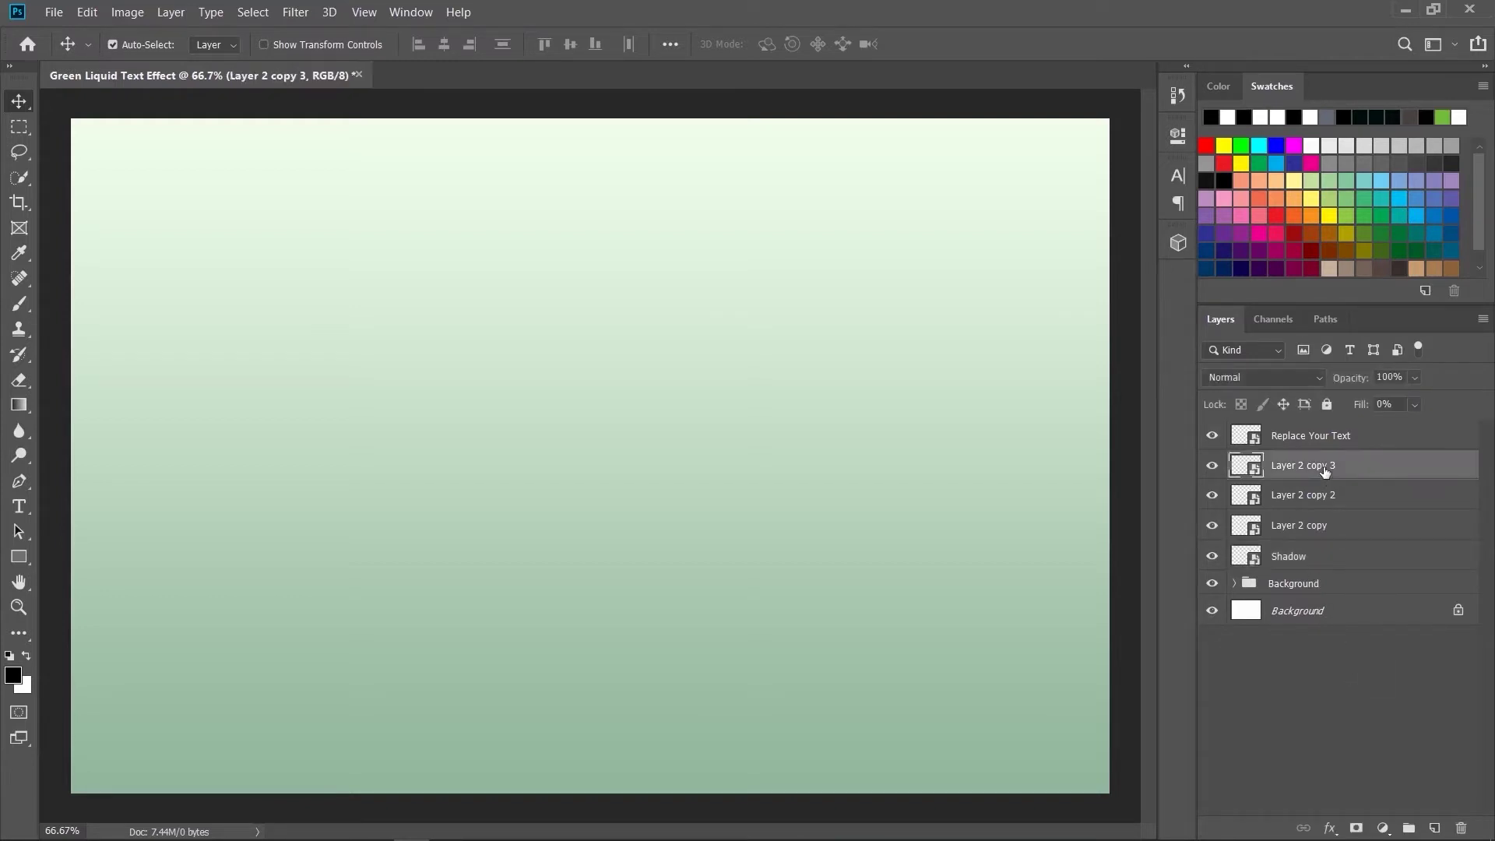
ctrl+click(1322, 499)
ctrl+click(1322, 529)
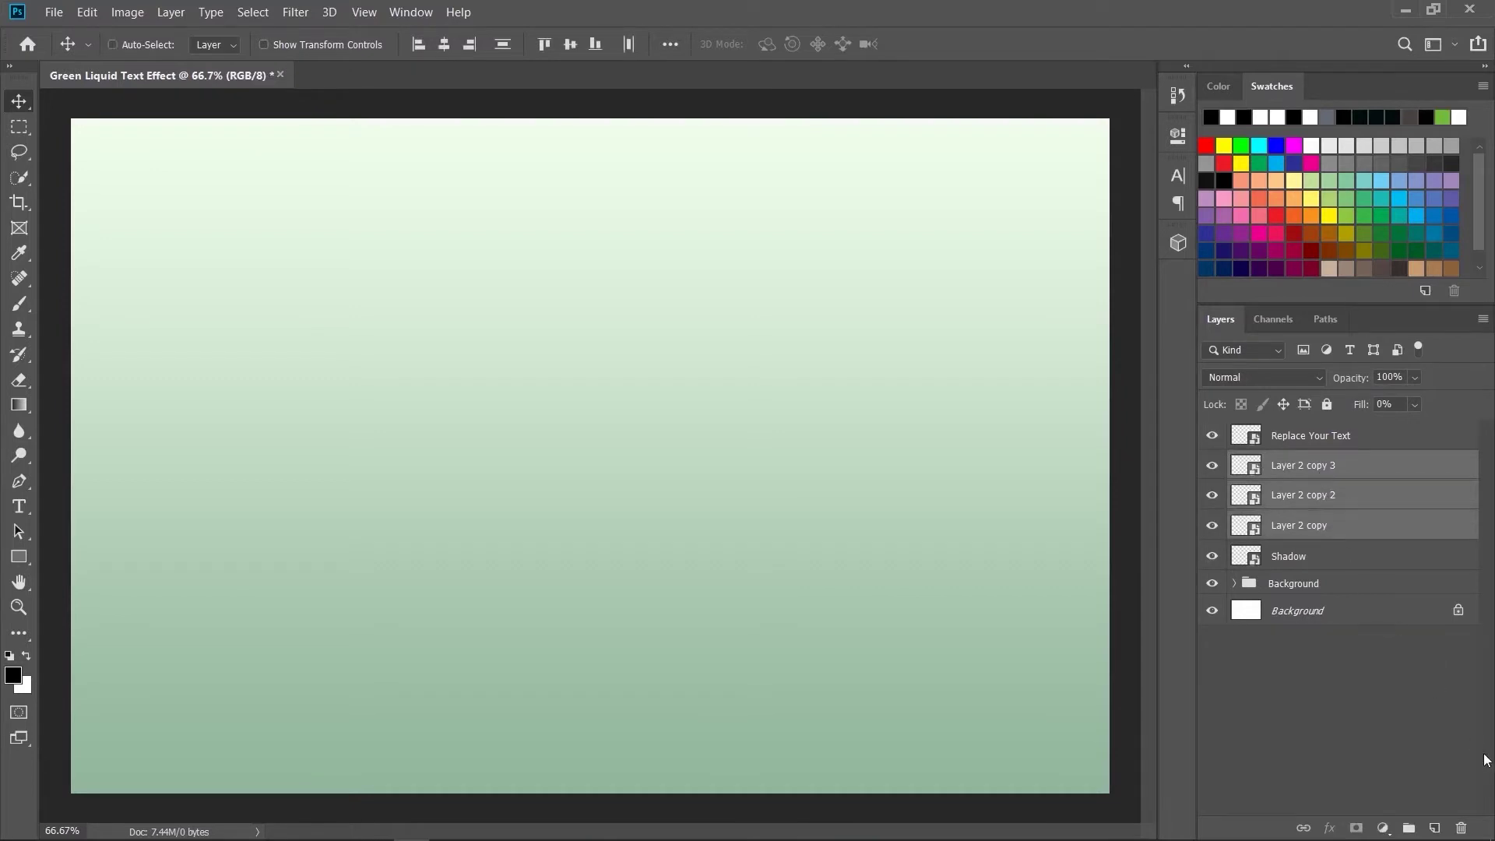
key(ctrl+g)
double_click(1287, 462)
text(Effects)
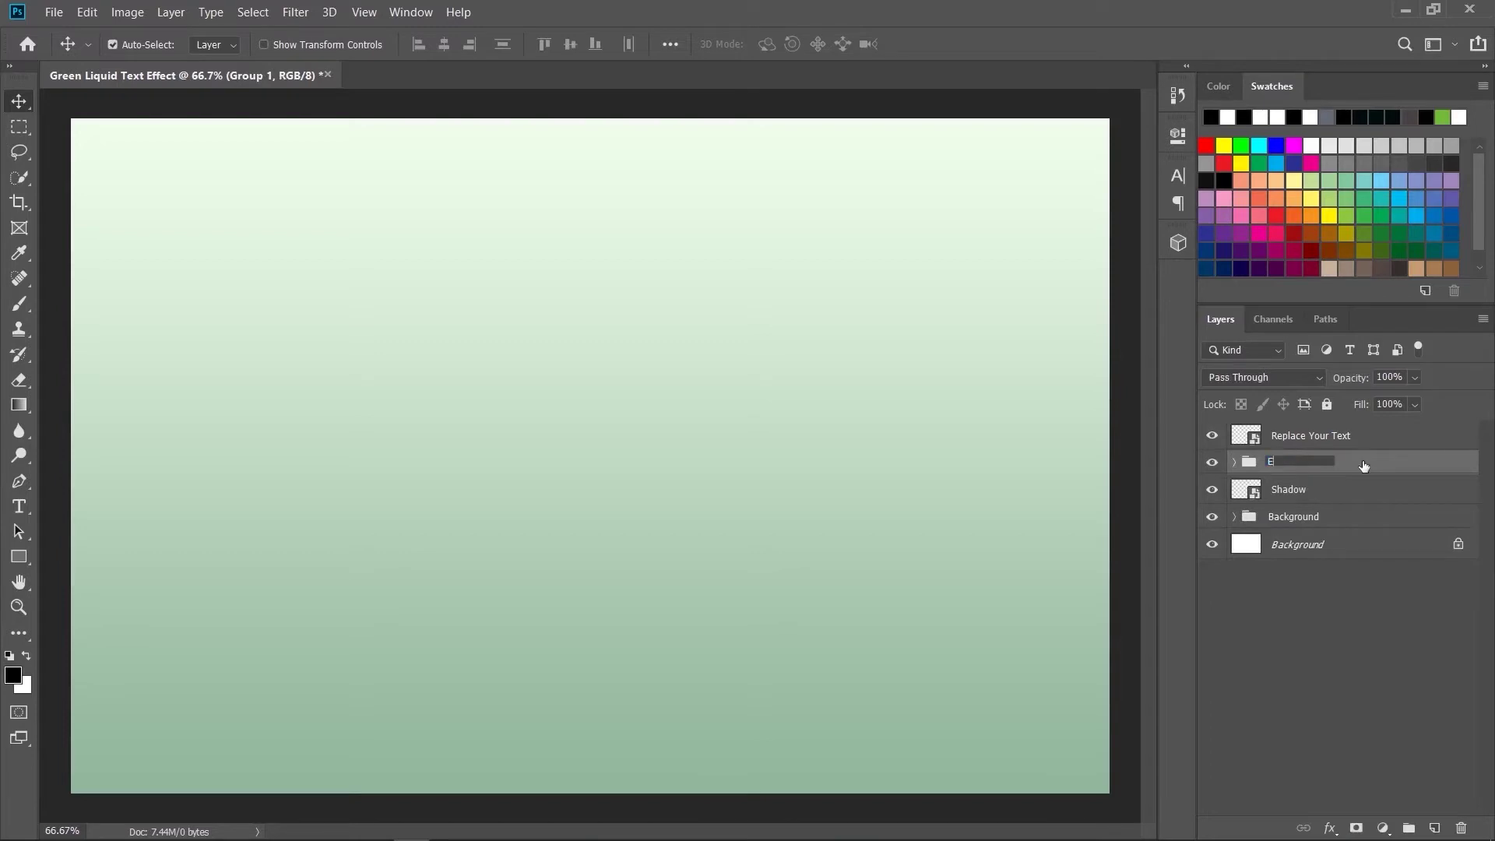
key(Return)
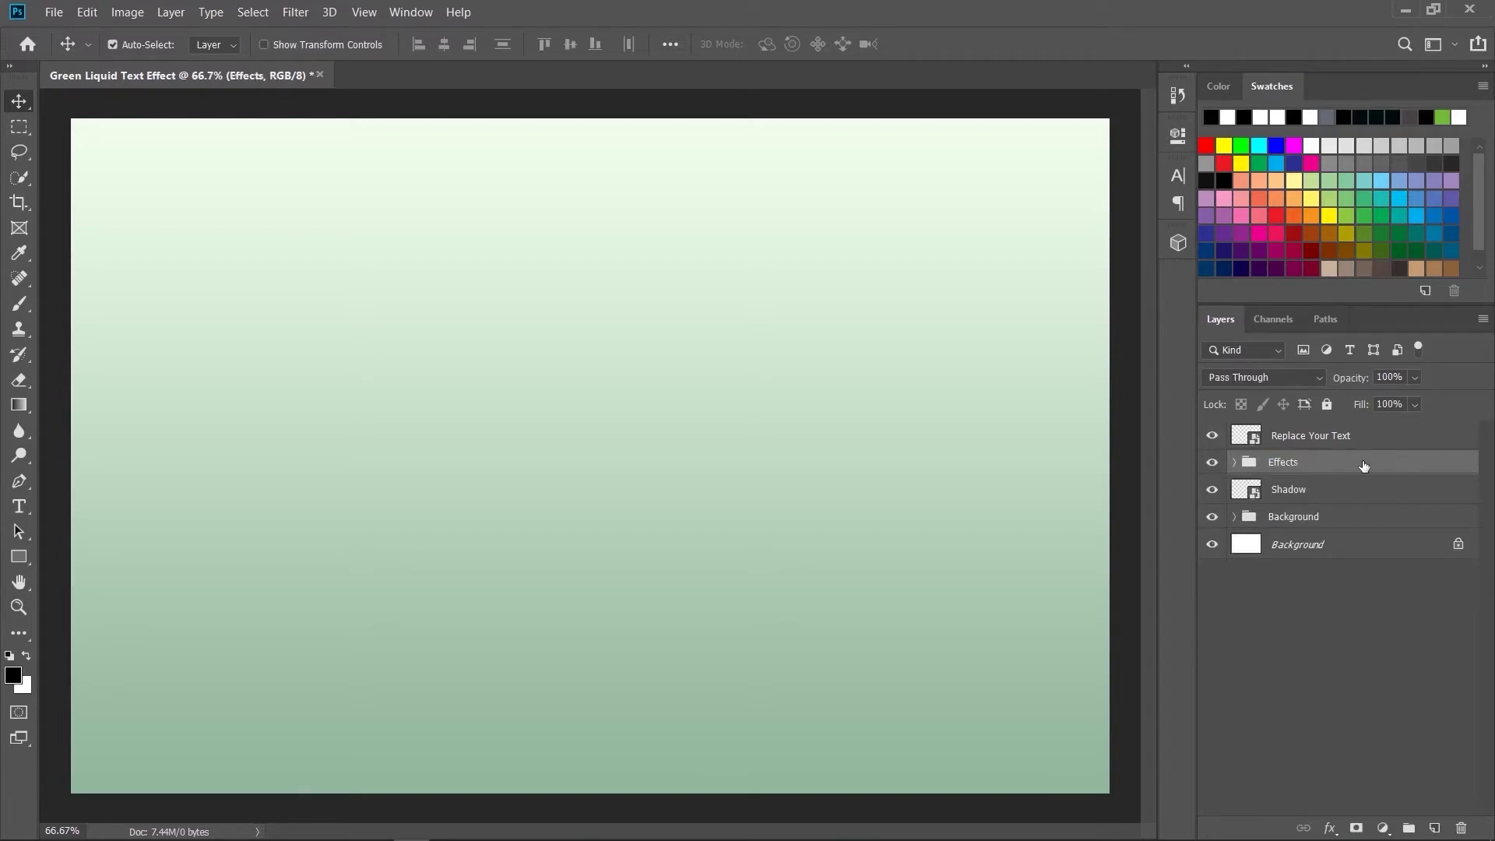
- Rename the three layers in the Effects group, from lowest to highest, Effect 1, effect 2 and effect 3
click(1235, 463)
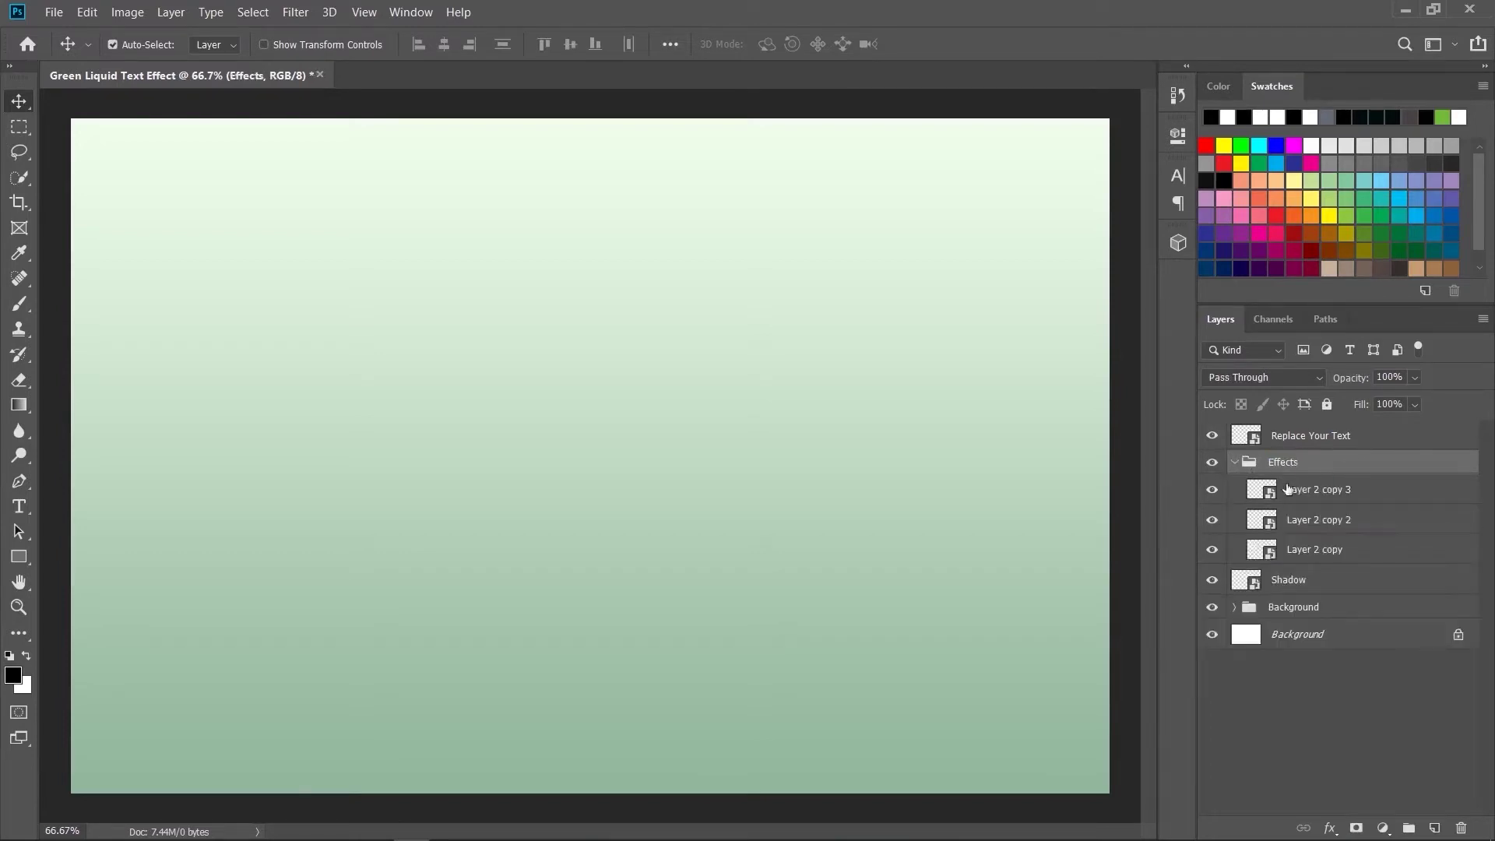
click(1331, 550)
double_click(1331, 550)
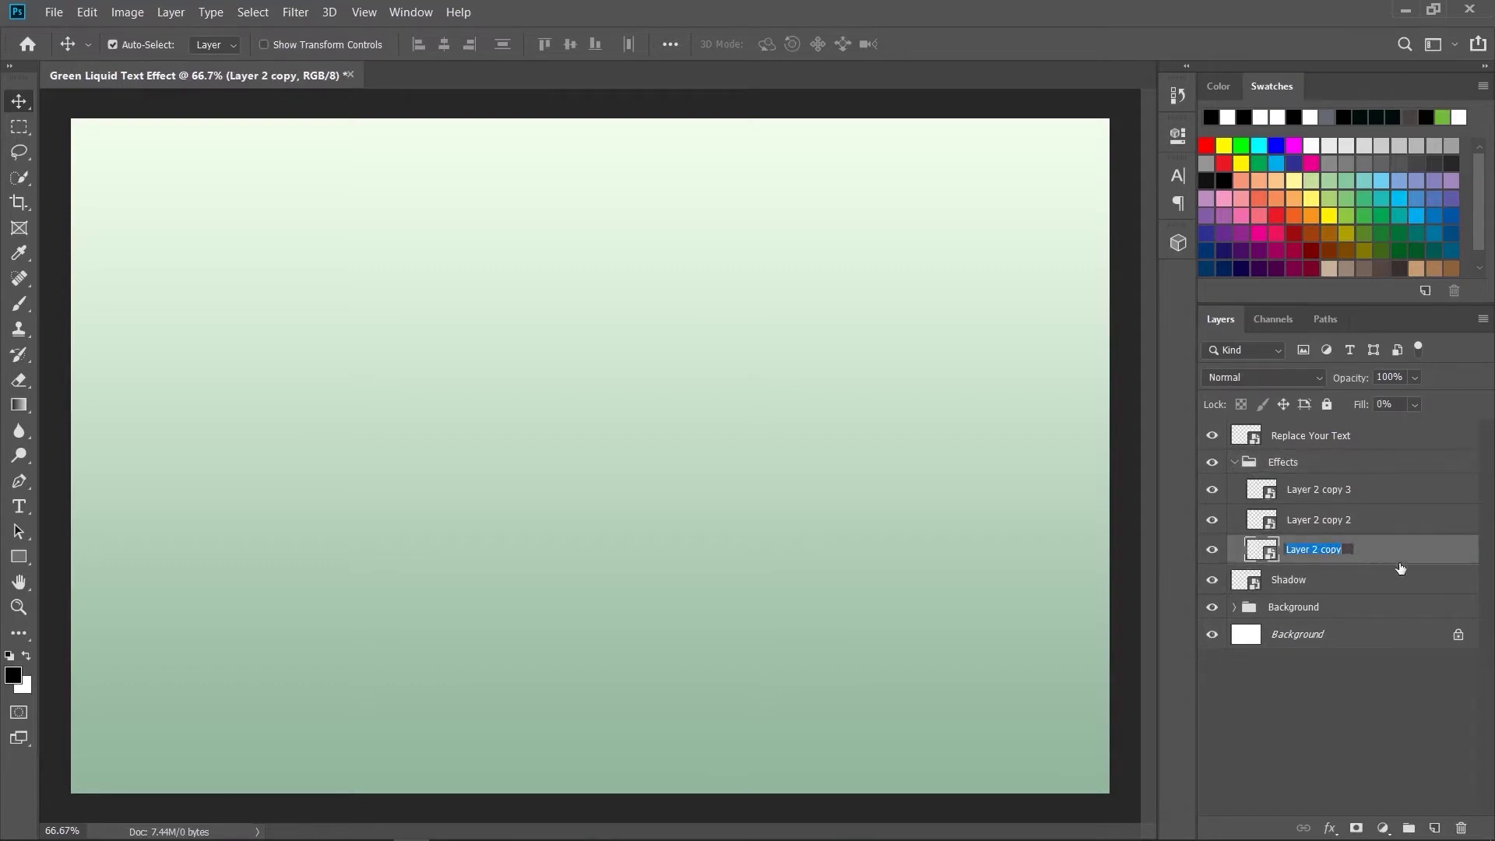
text(Effect 1)
key(Return)
double_click(1346, 520)
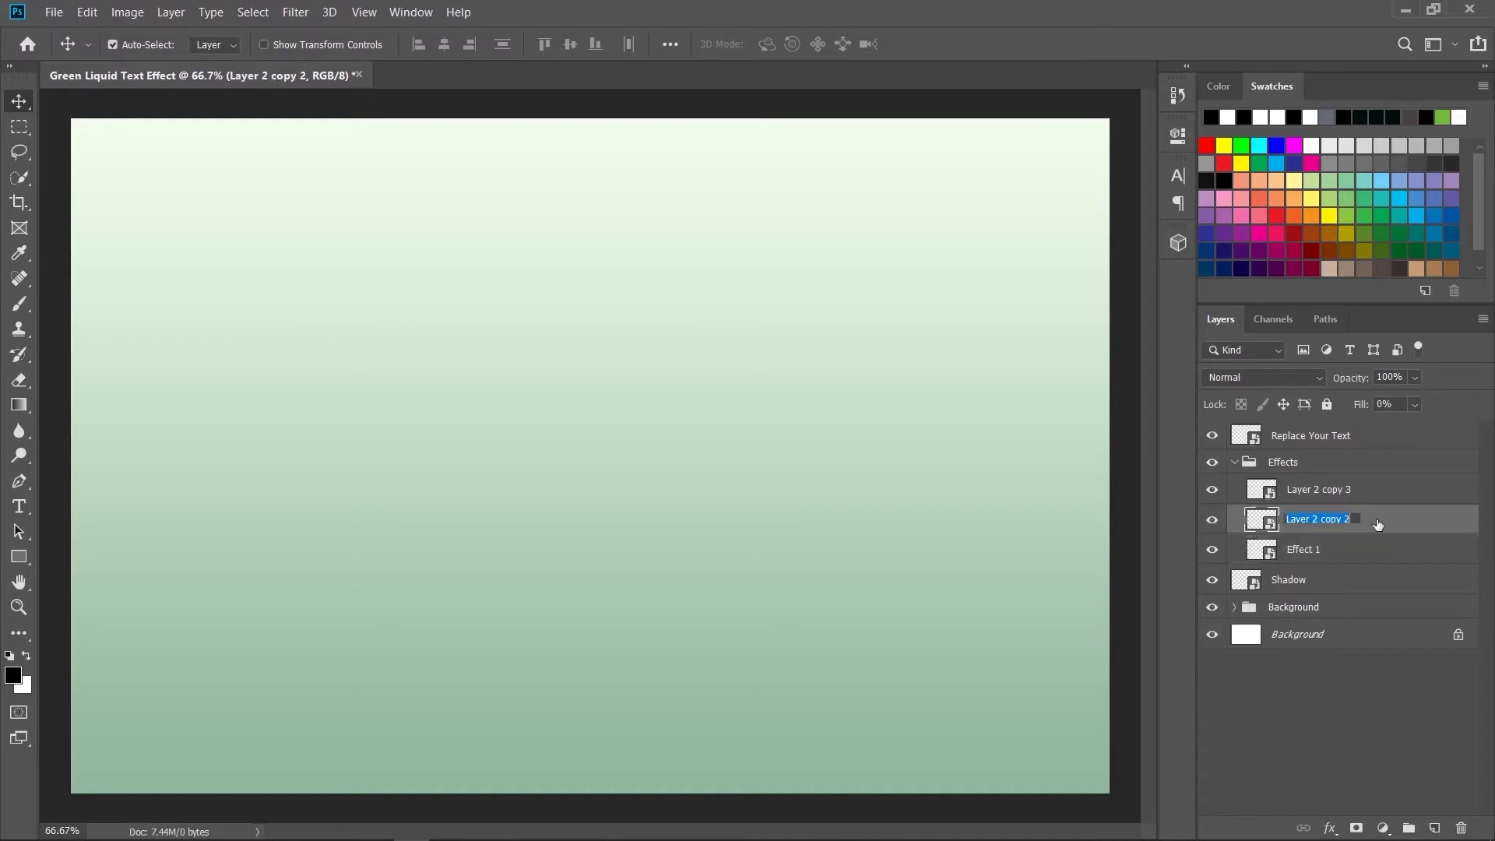
text(effect 2)
key(Return)
double_click(1332, 490)
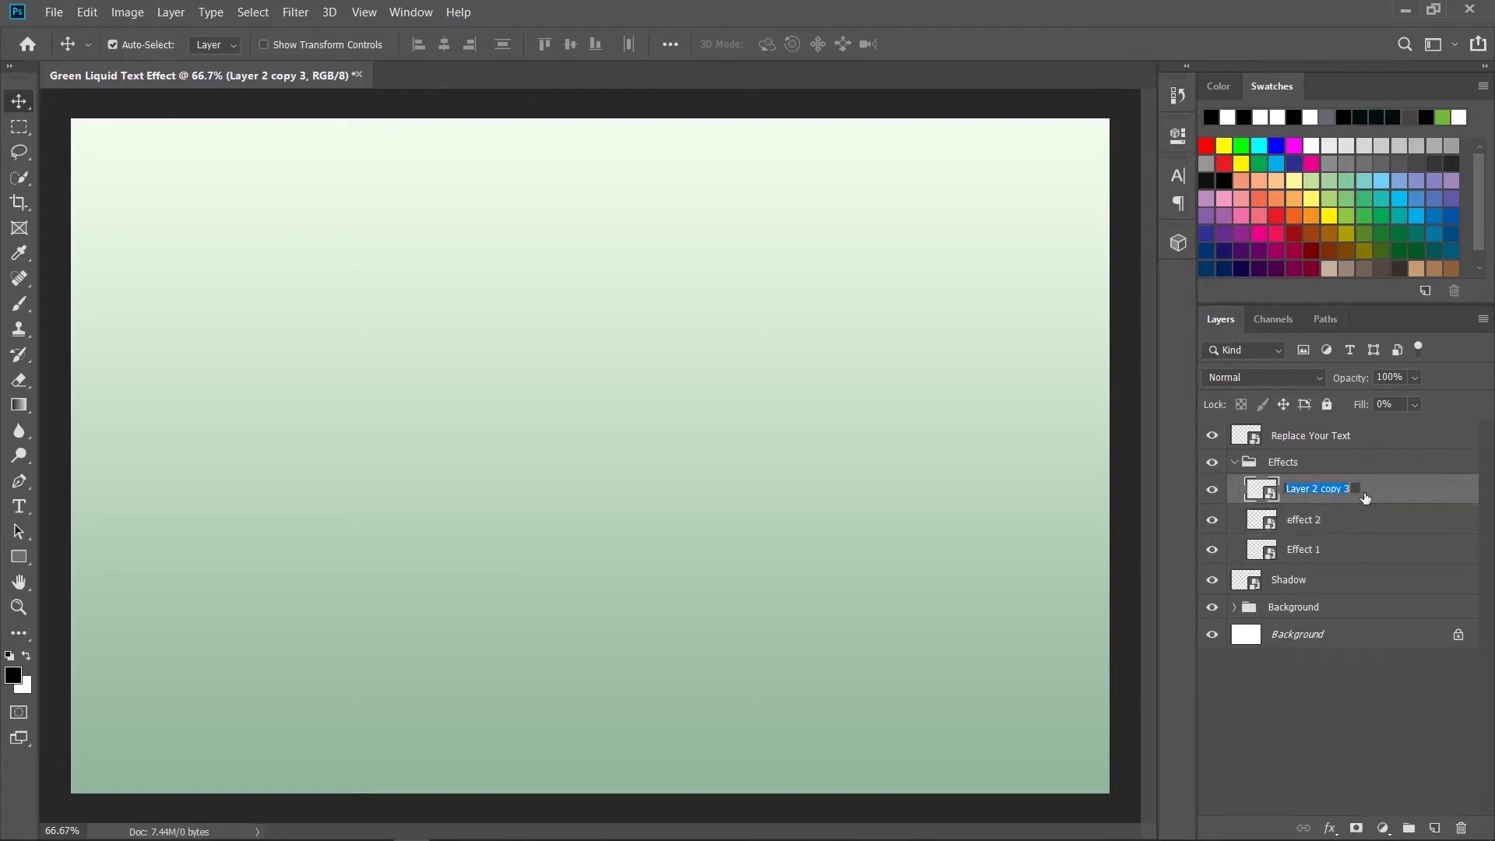
text(effect 3)
key(Return)
click(1367, 699)
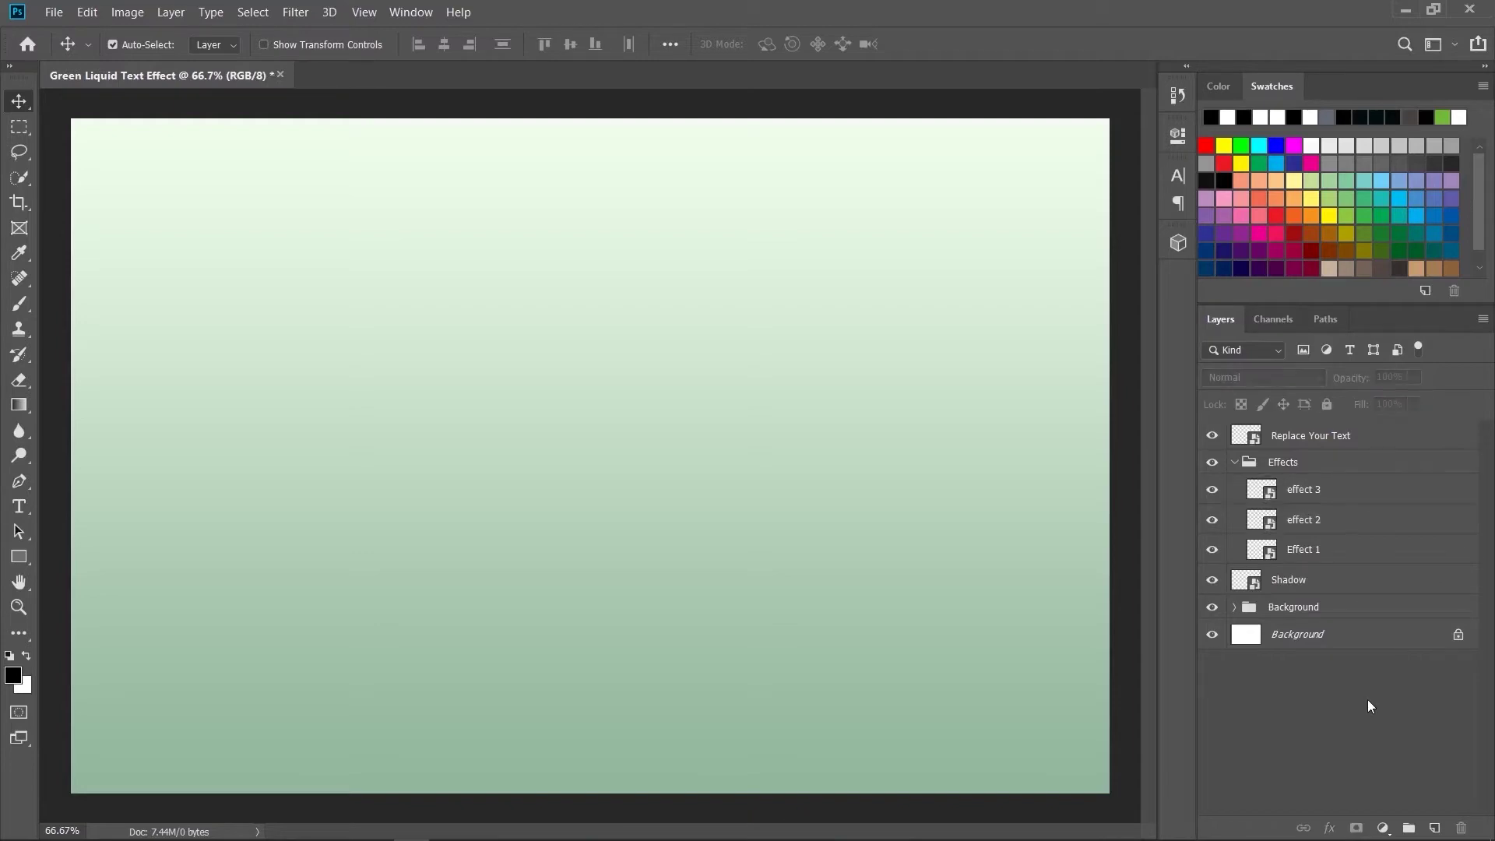
- Open the contents of the Replace Your Text smart object and add the text Juicy in Black Jack at 500 pt
double_click(1253, 437)
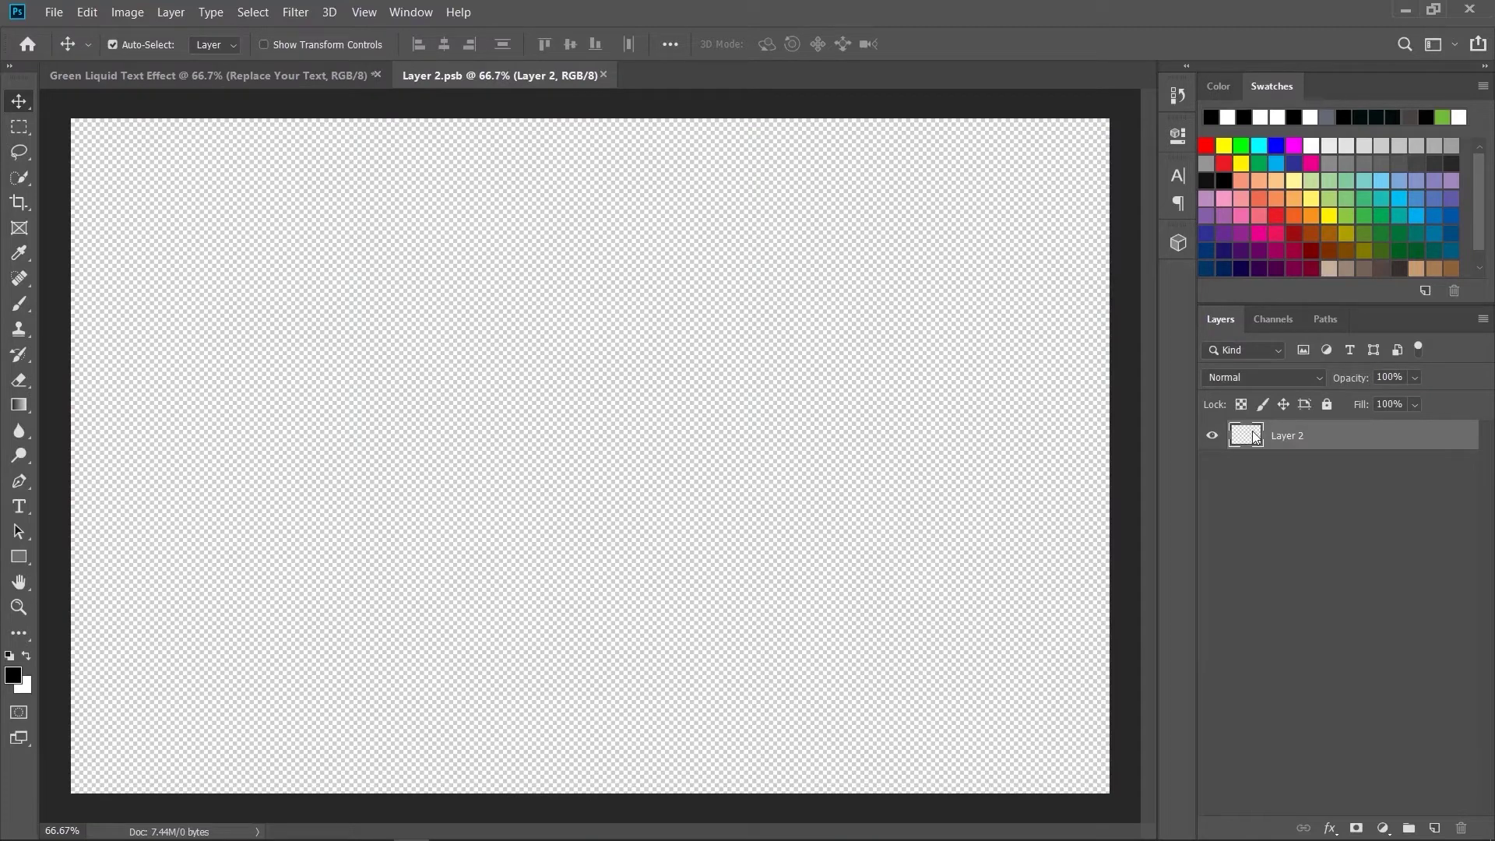
click(22, 508)
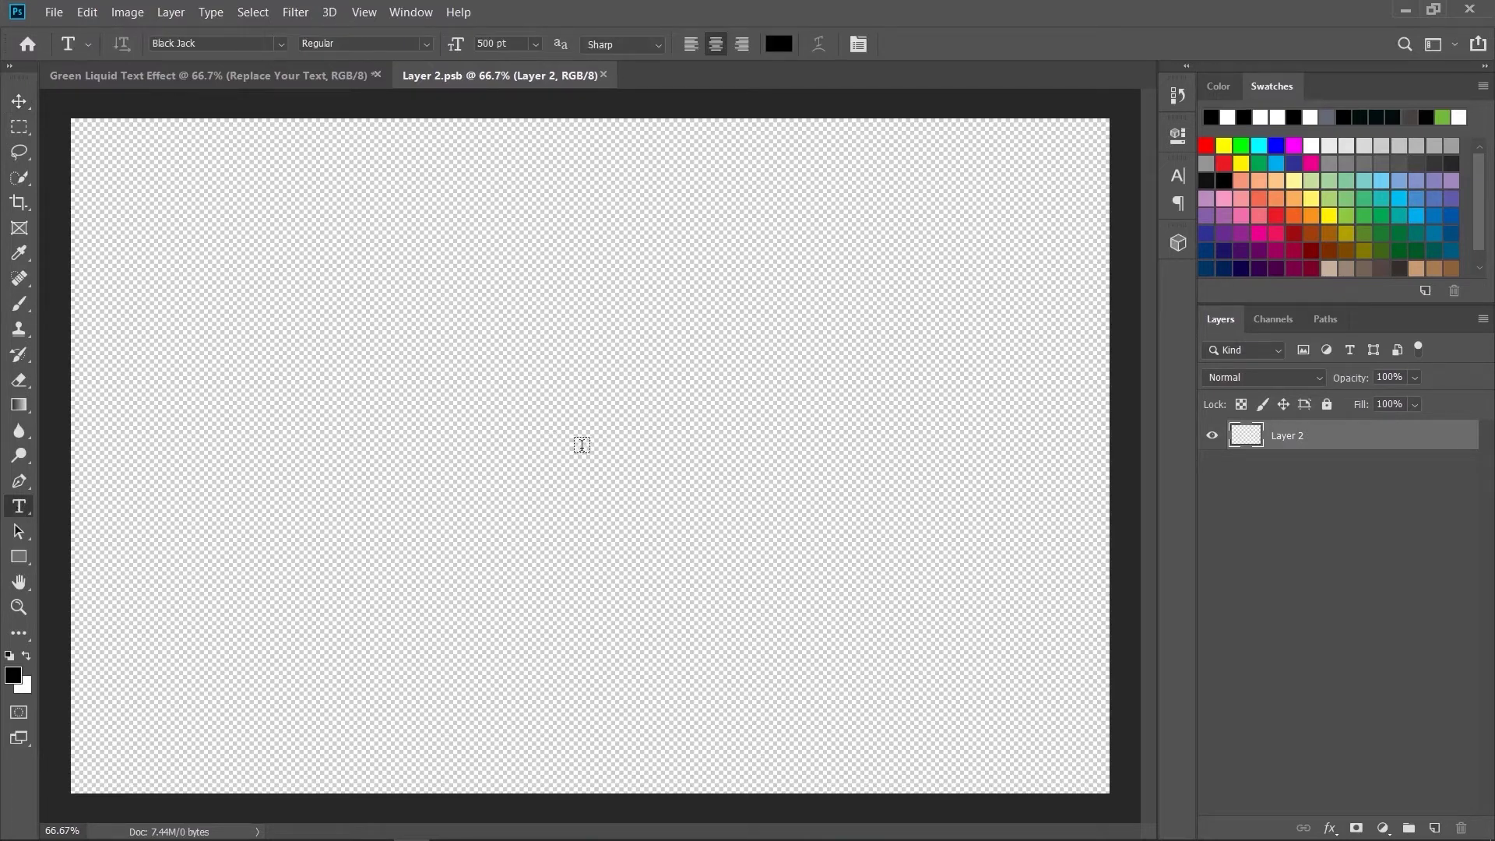
click(584, 446)
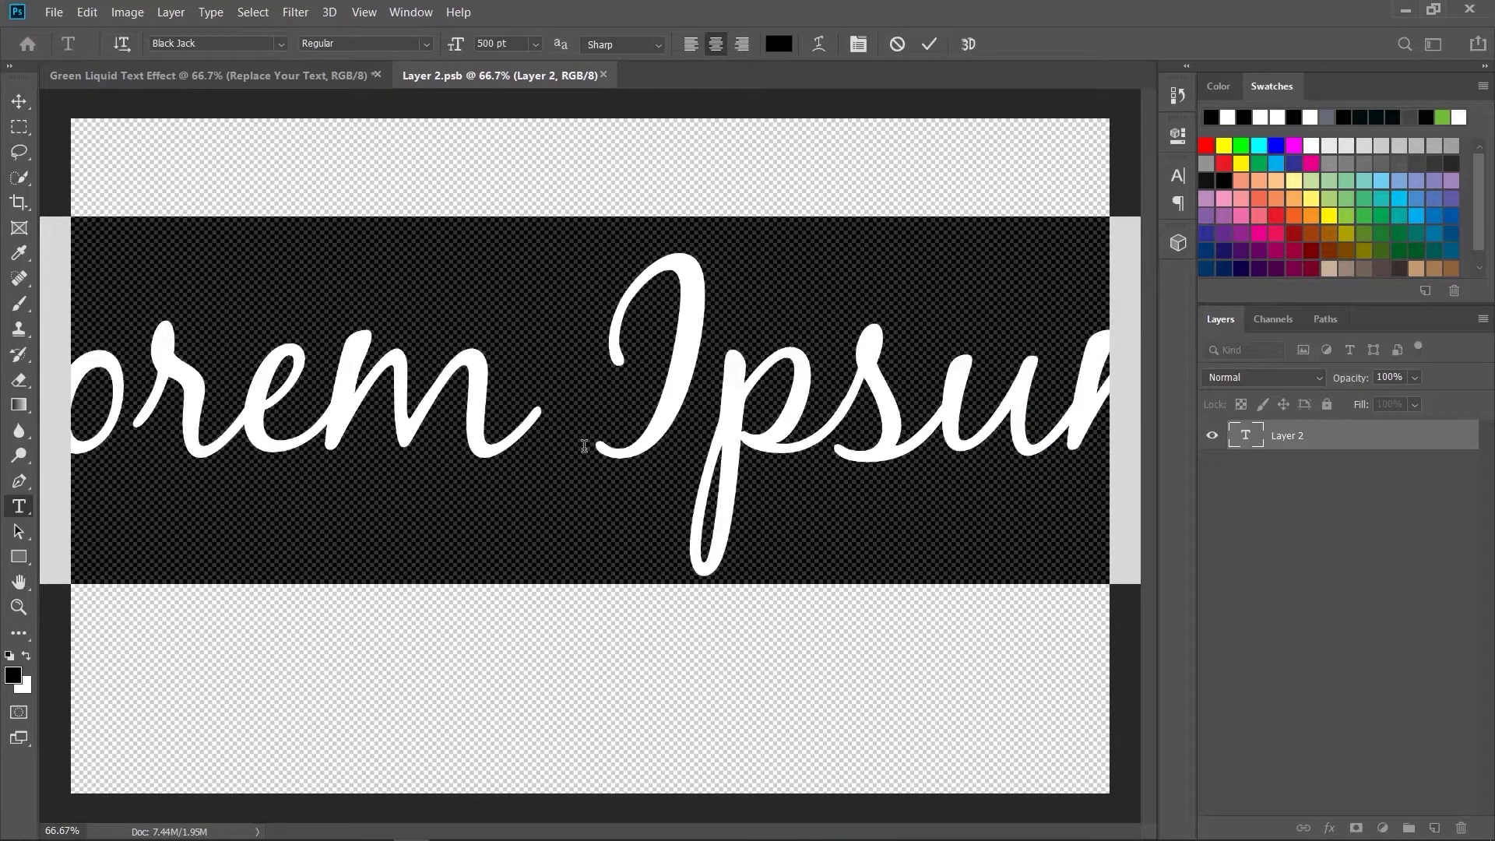
text(Jui)
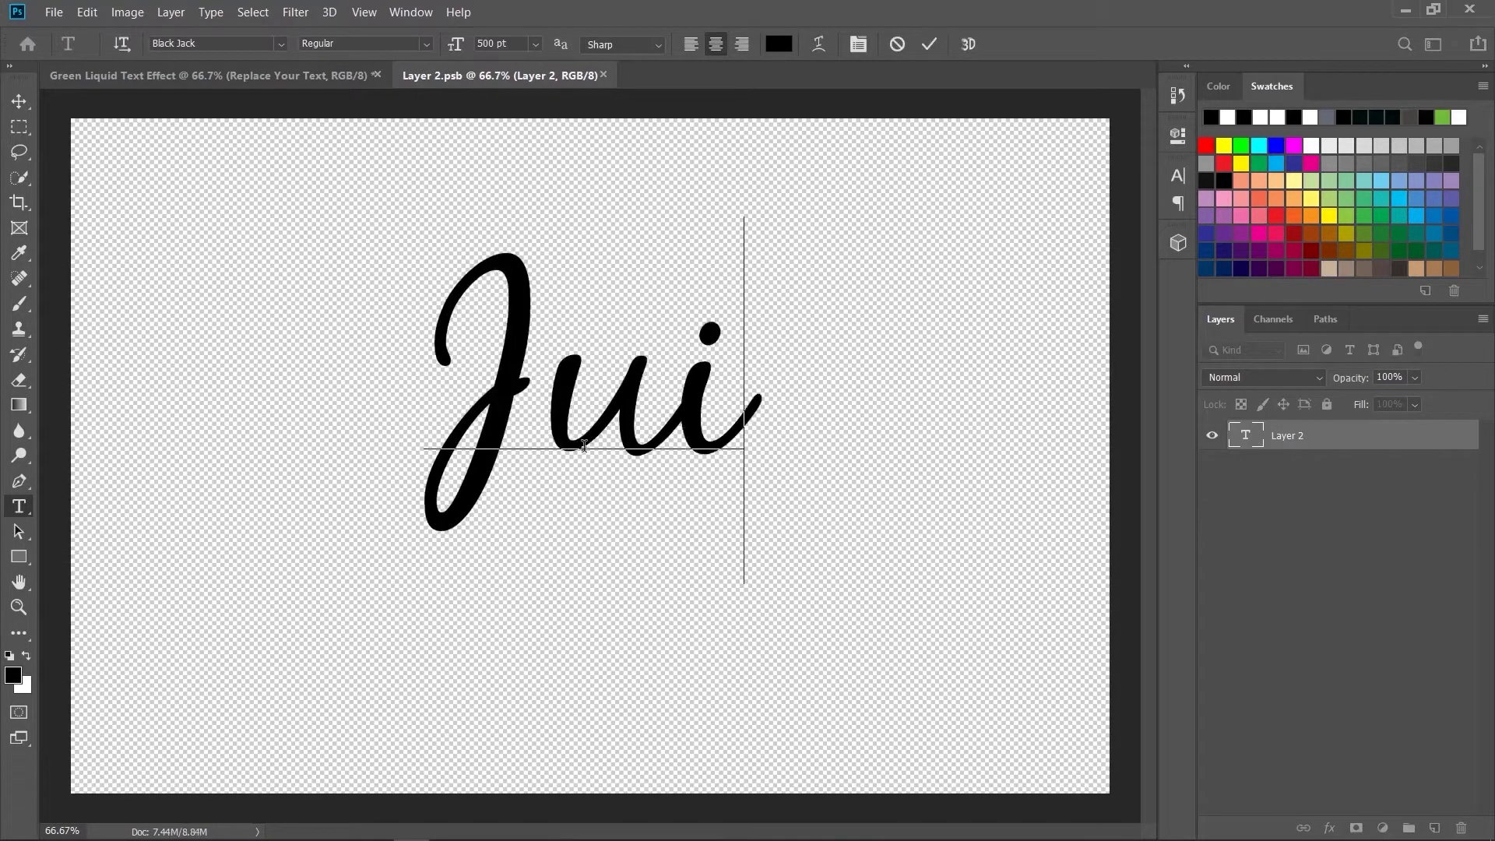
text(cy)
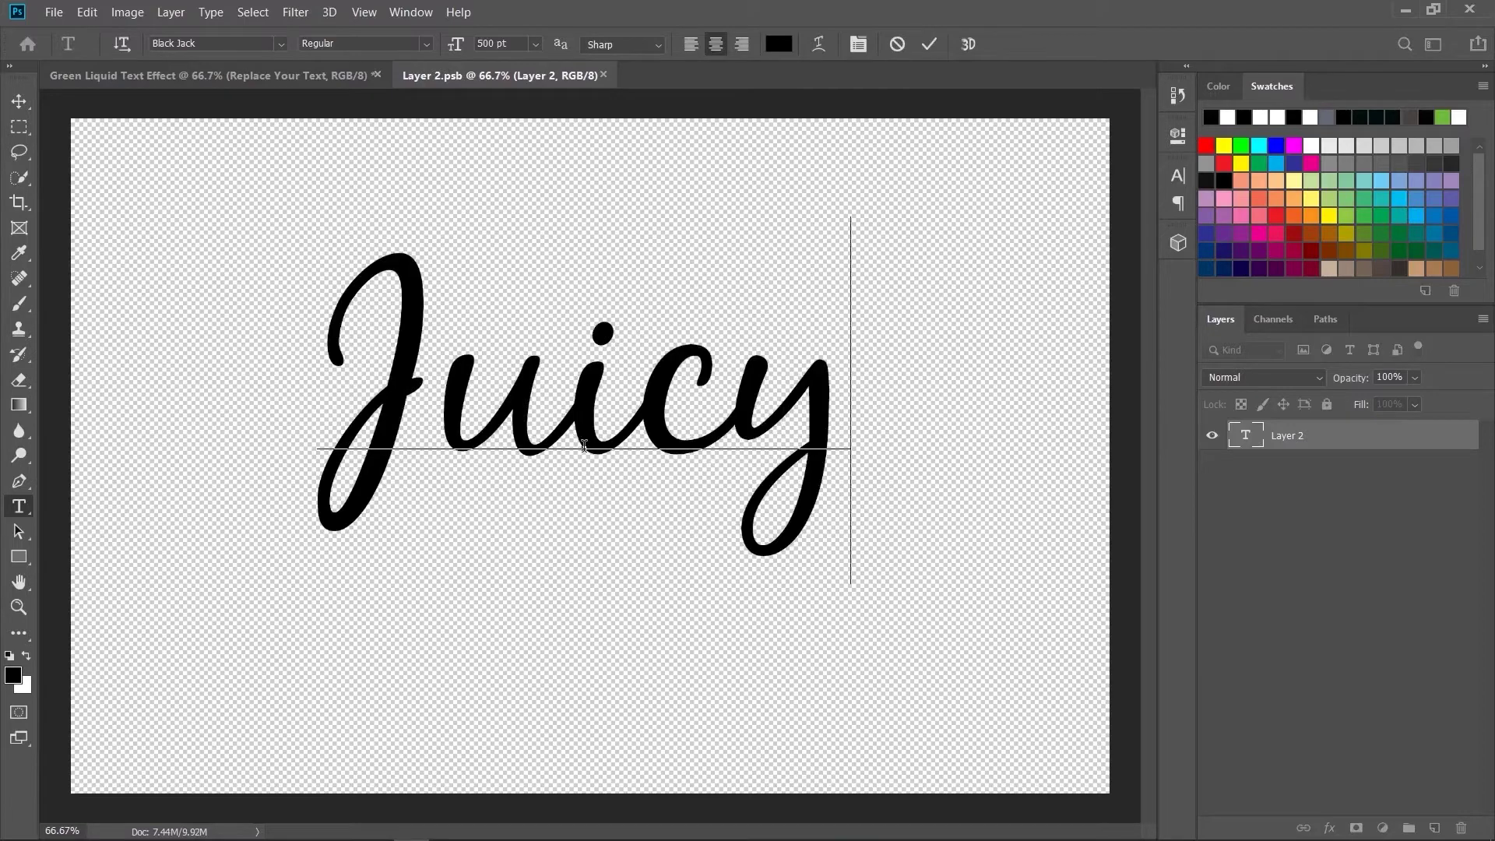
click(929, 45)
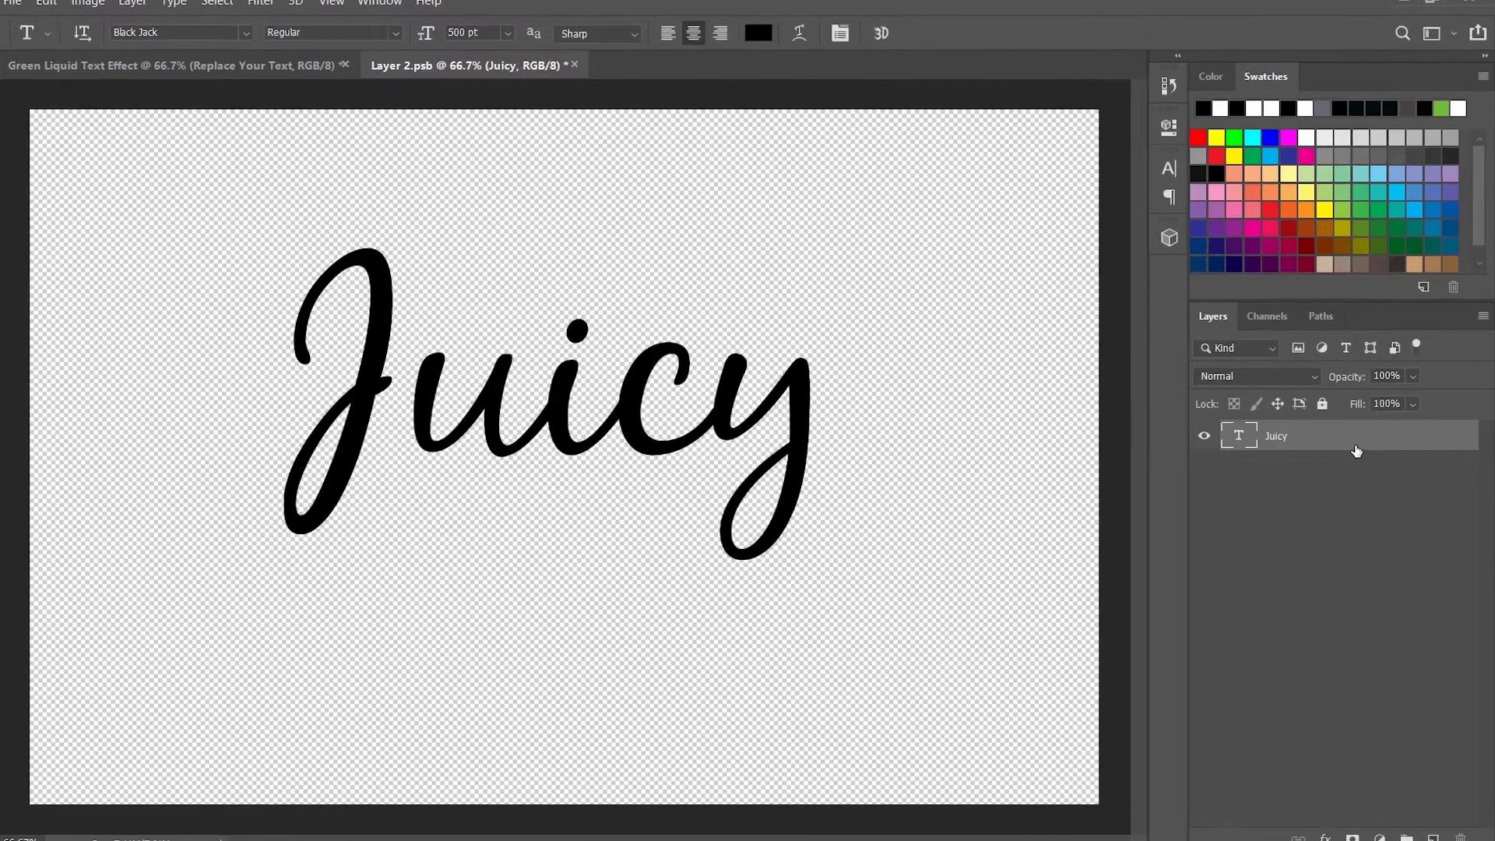
- Add a 14 px stroke positioned outside to the Juicy text layer and save the smart object contents
double_click(1359, 449)
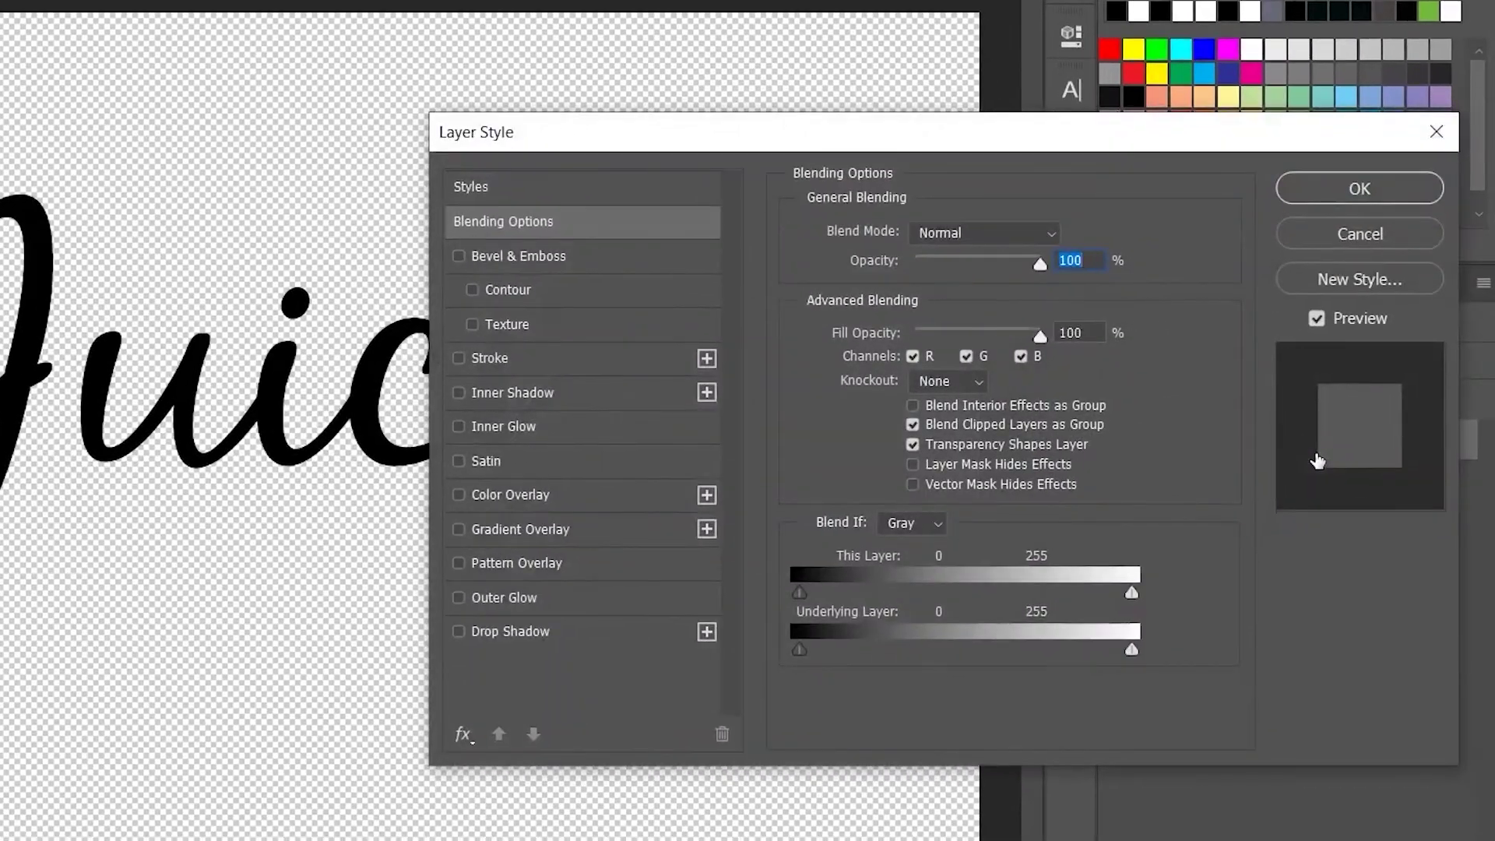
click(547, 355)
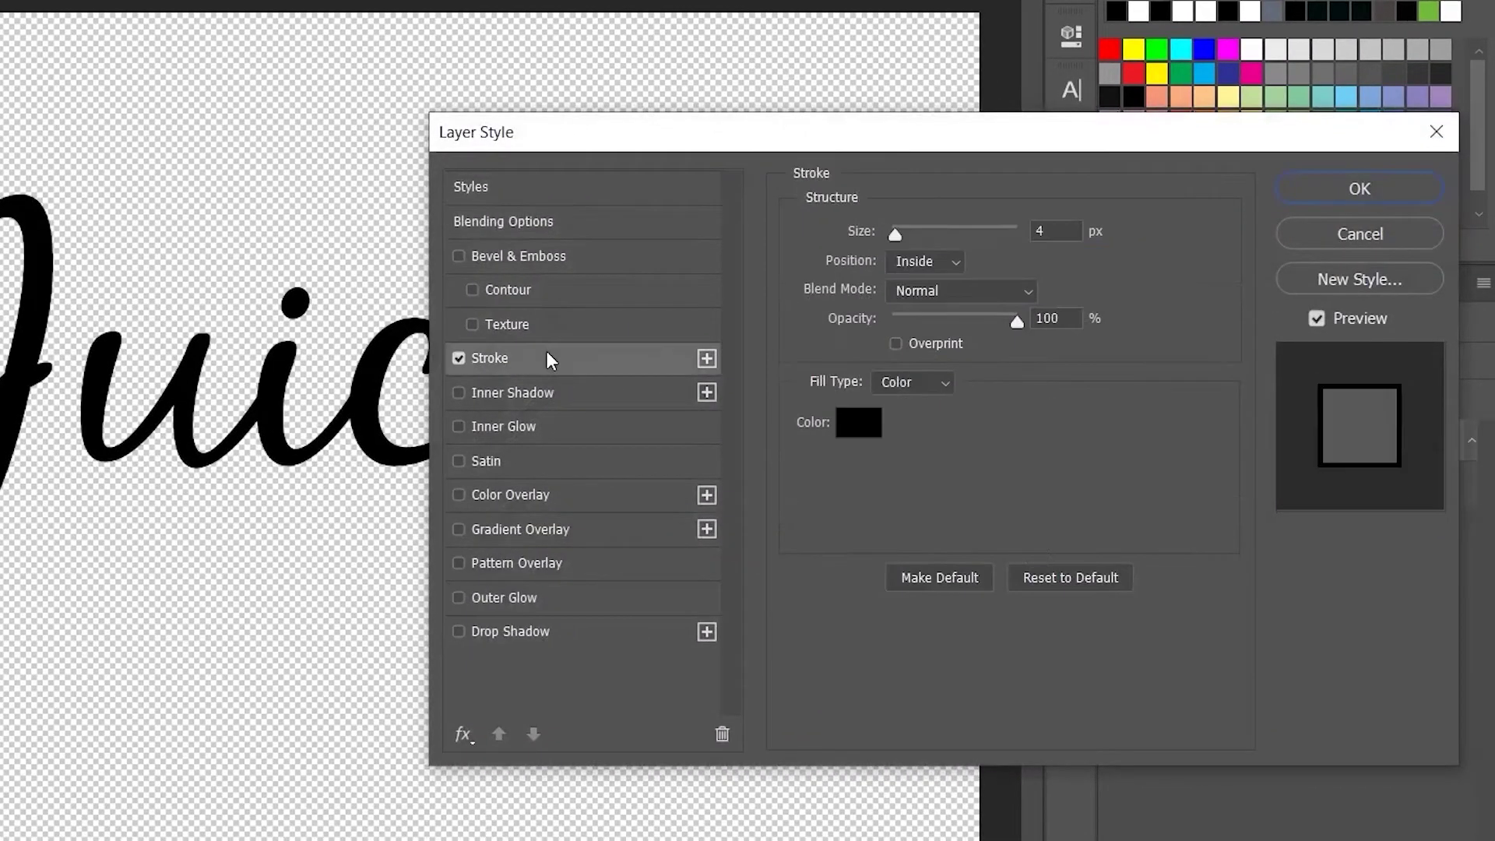
click(926, 264)
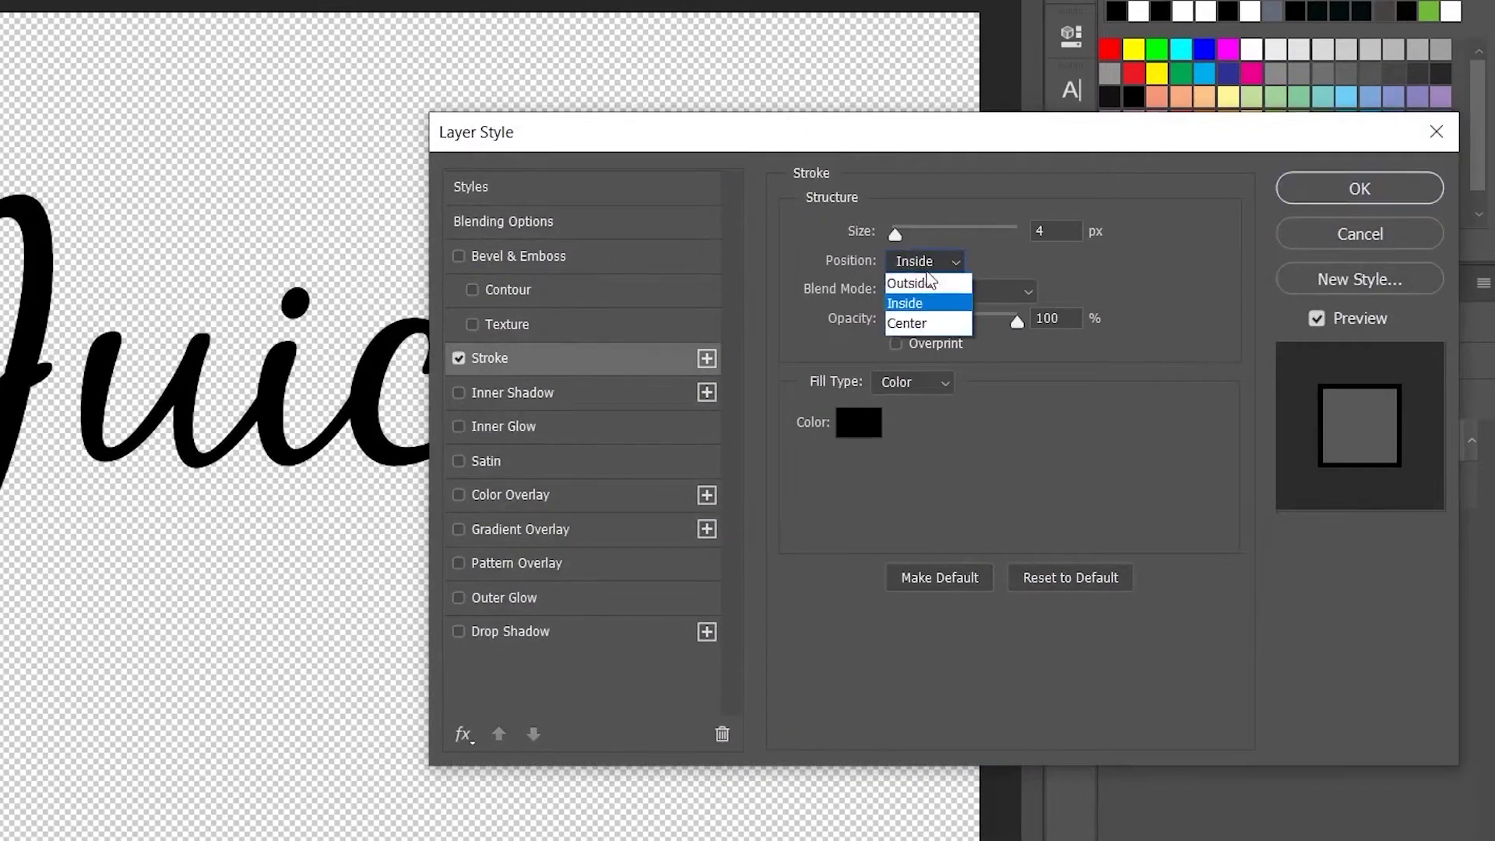
click(910, 283)
click(1059, 231)
double_click(1044, 233)
text(14)
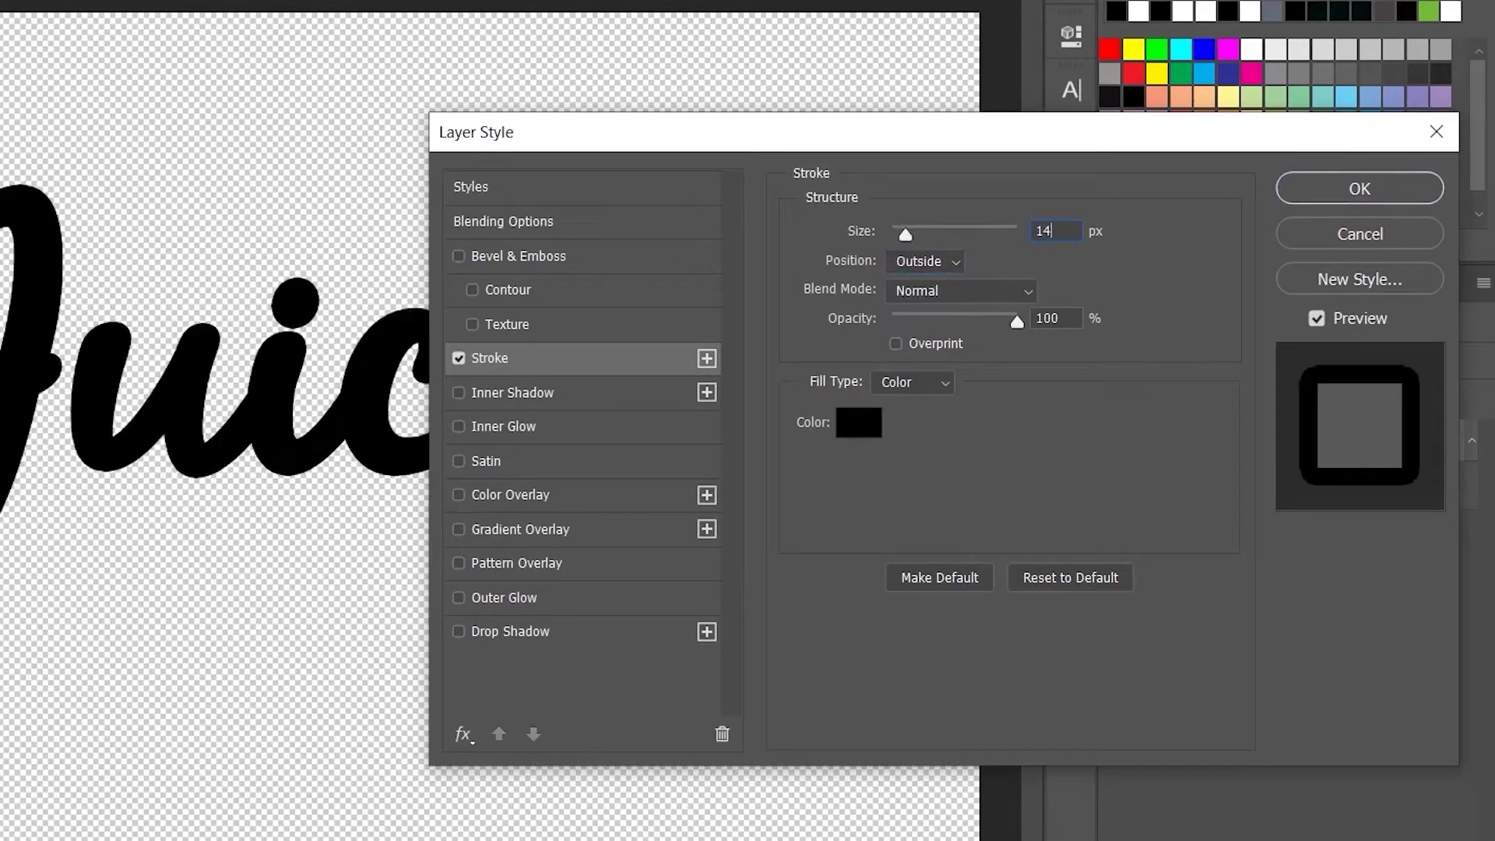
click(1391, 190)
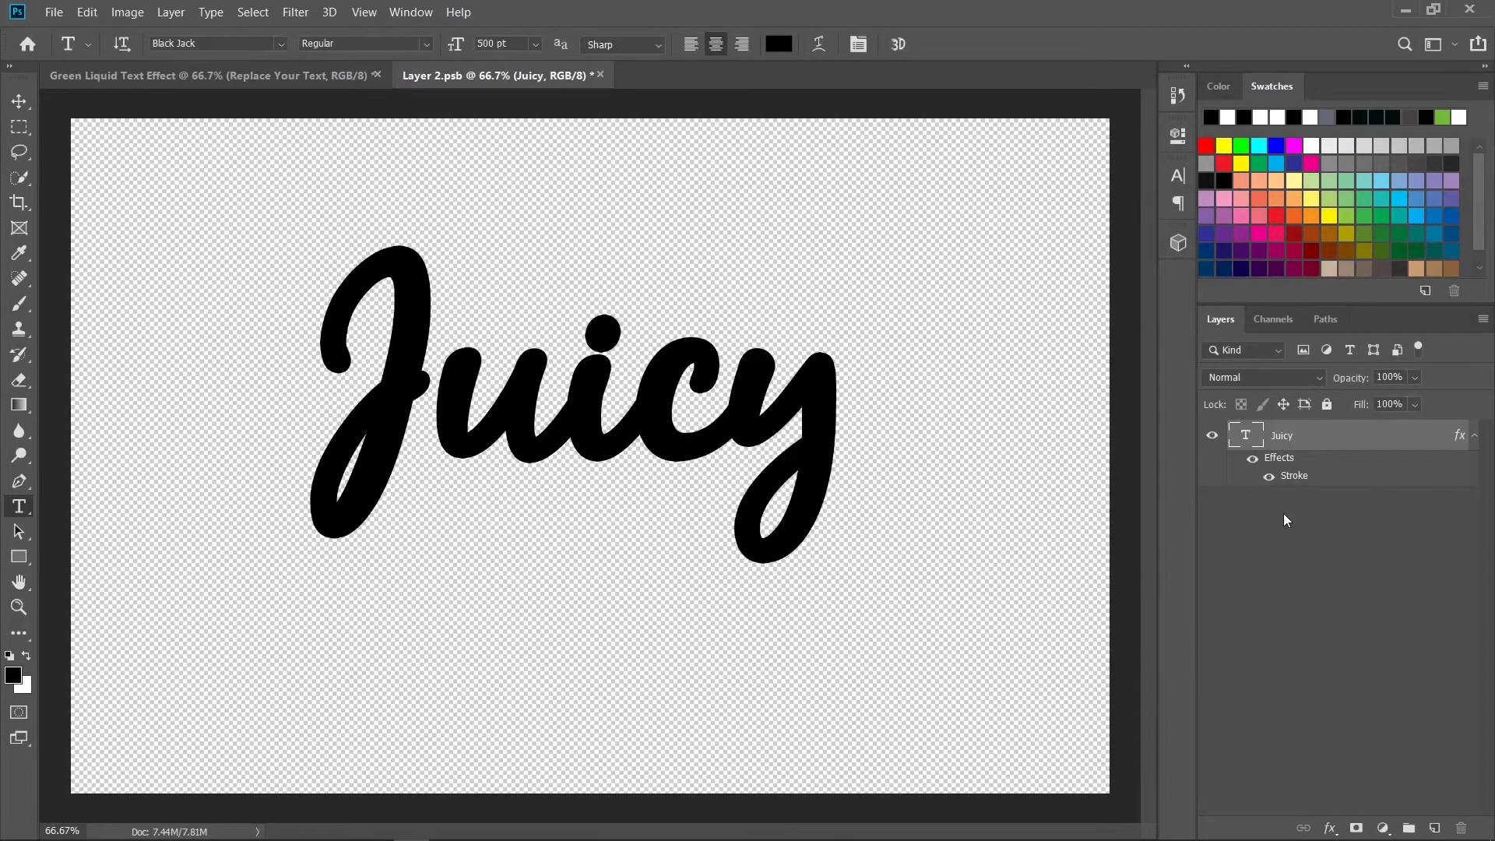
key(ctrl+s)
- Return to the Green Liquid Text Effect document and set the Effect 1 layer's fill to 100%
click(322, 77)
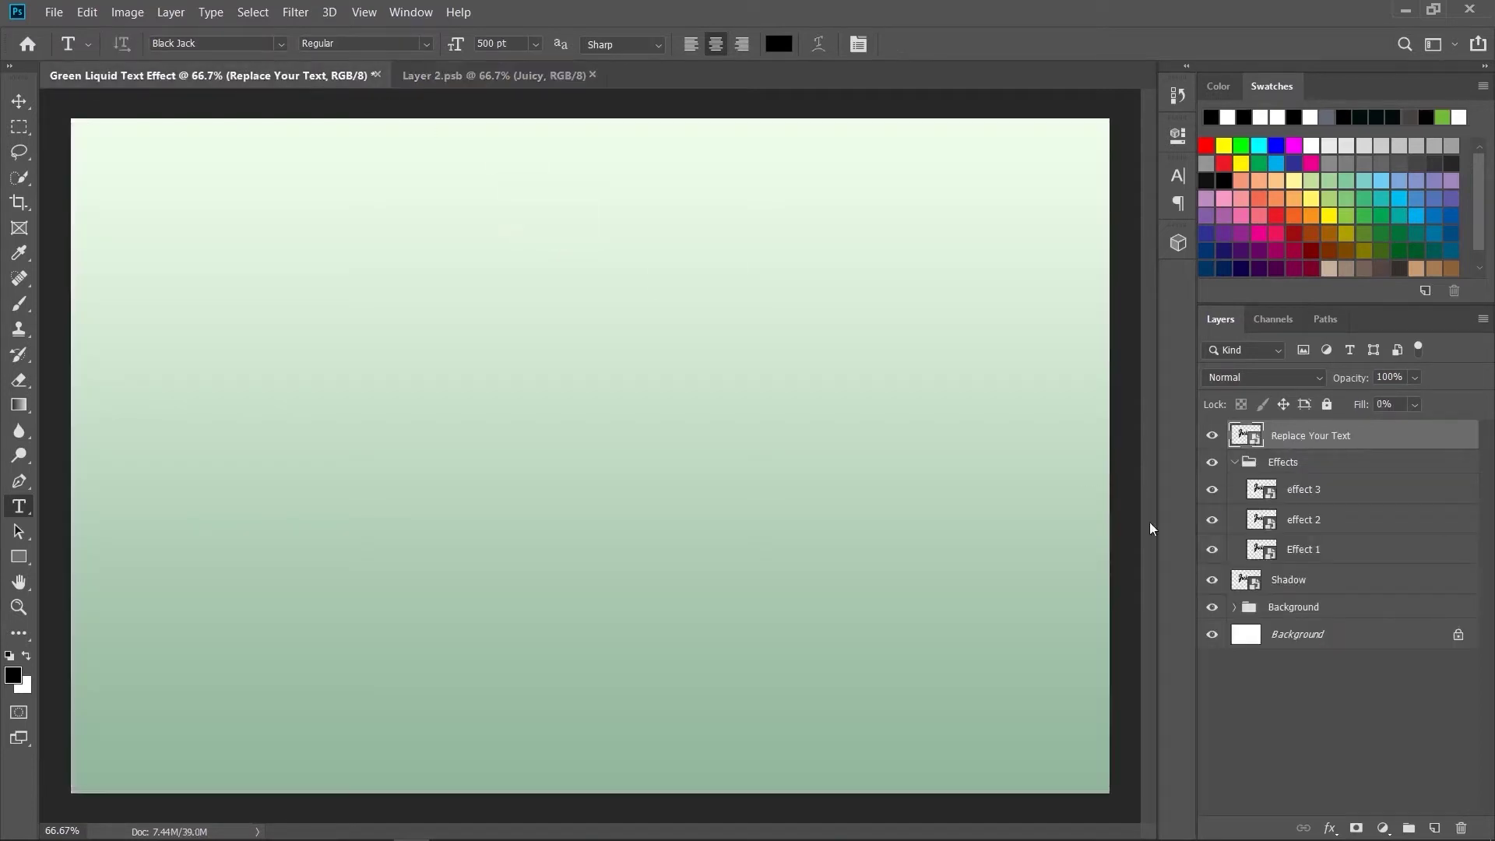
click(1344, 552)
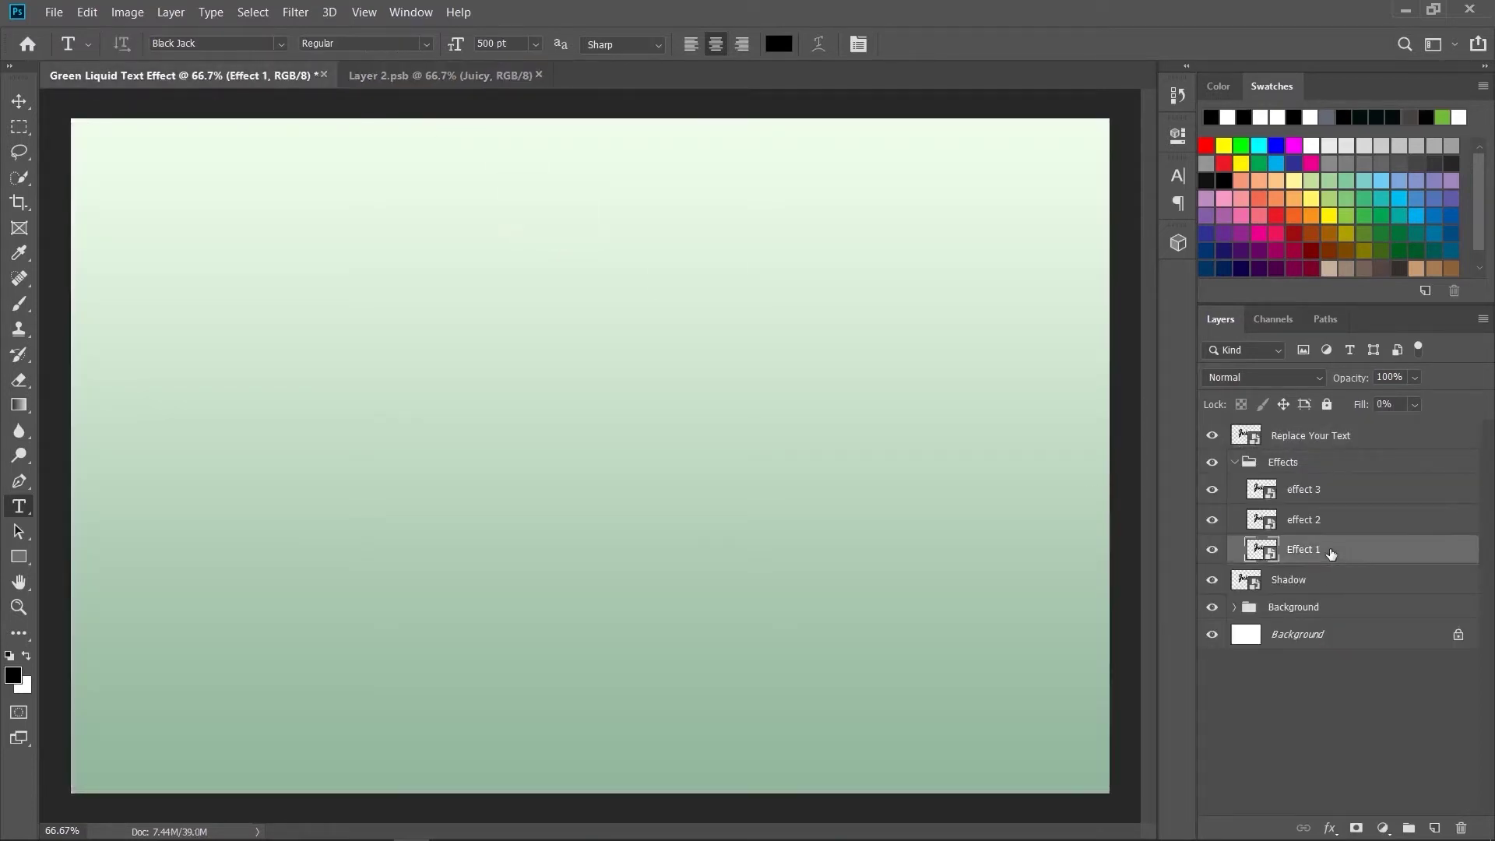
click(1415, 405)
drag(1404, 433, 1478, 433)
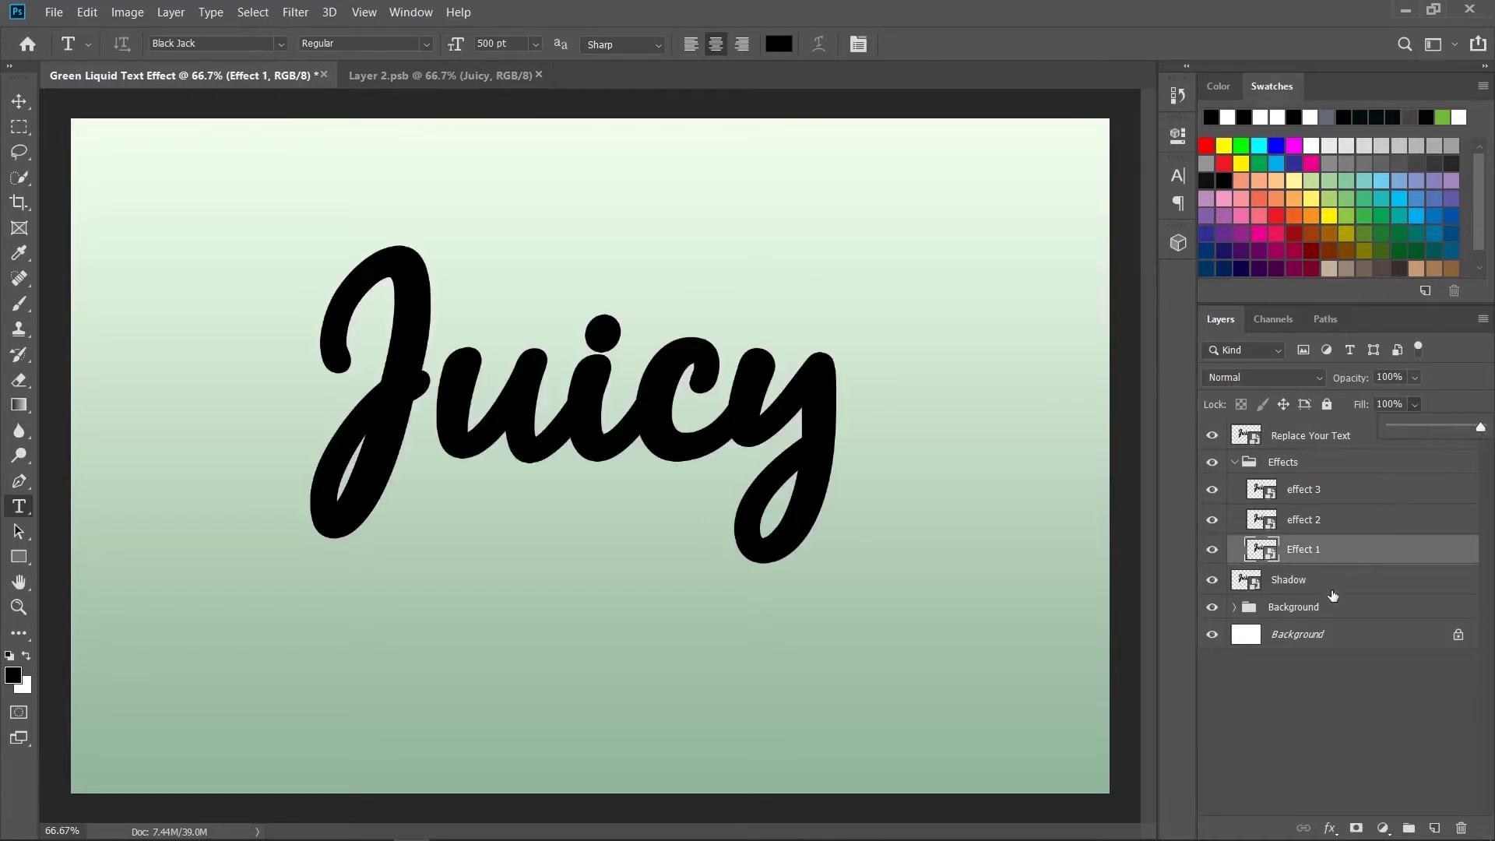
- Add a Color Overlay in color 01e426 to the Effect 1 layer
double_click(1365, 552)
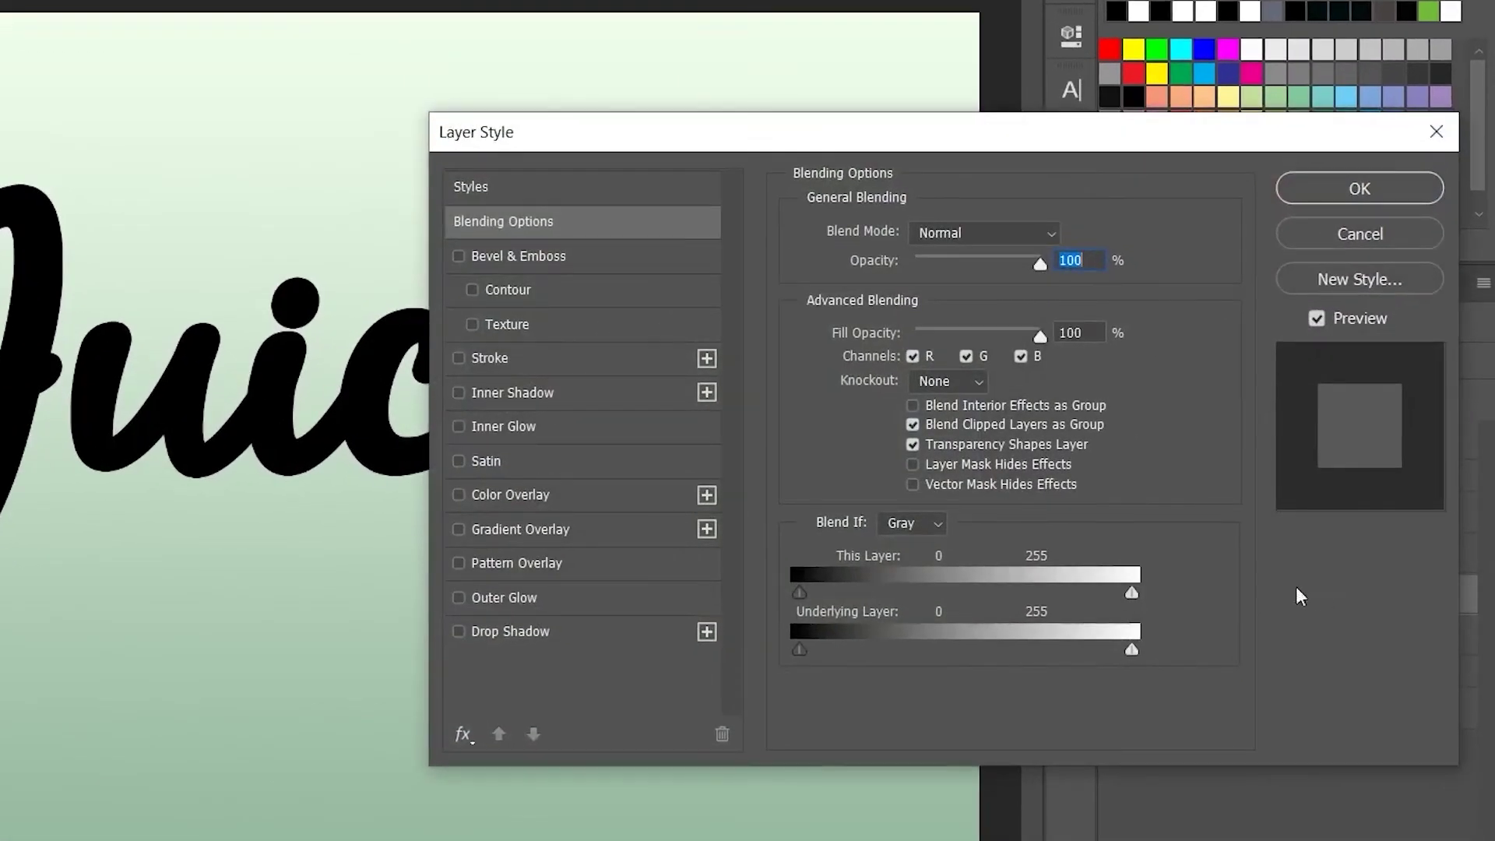
click(623, 494)
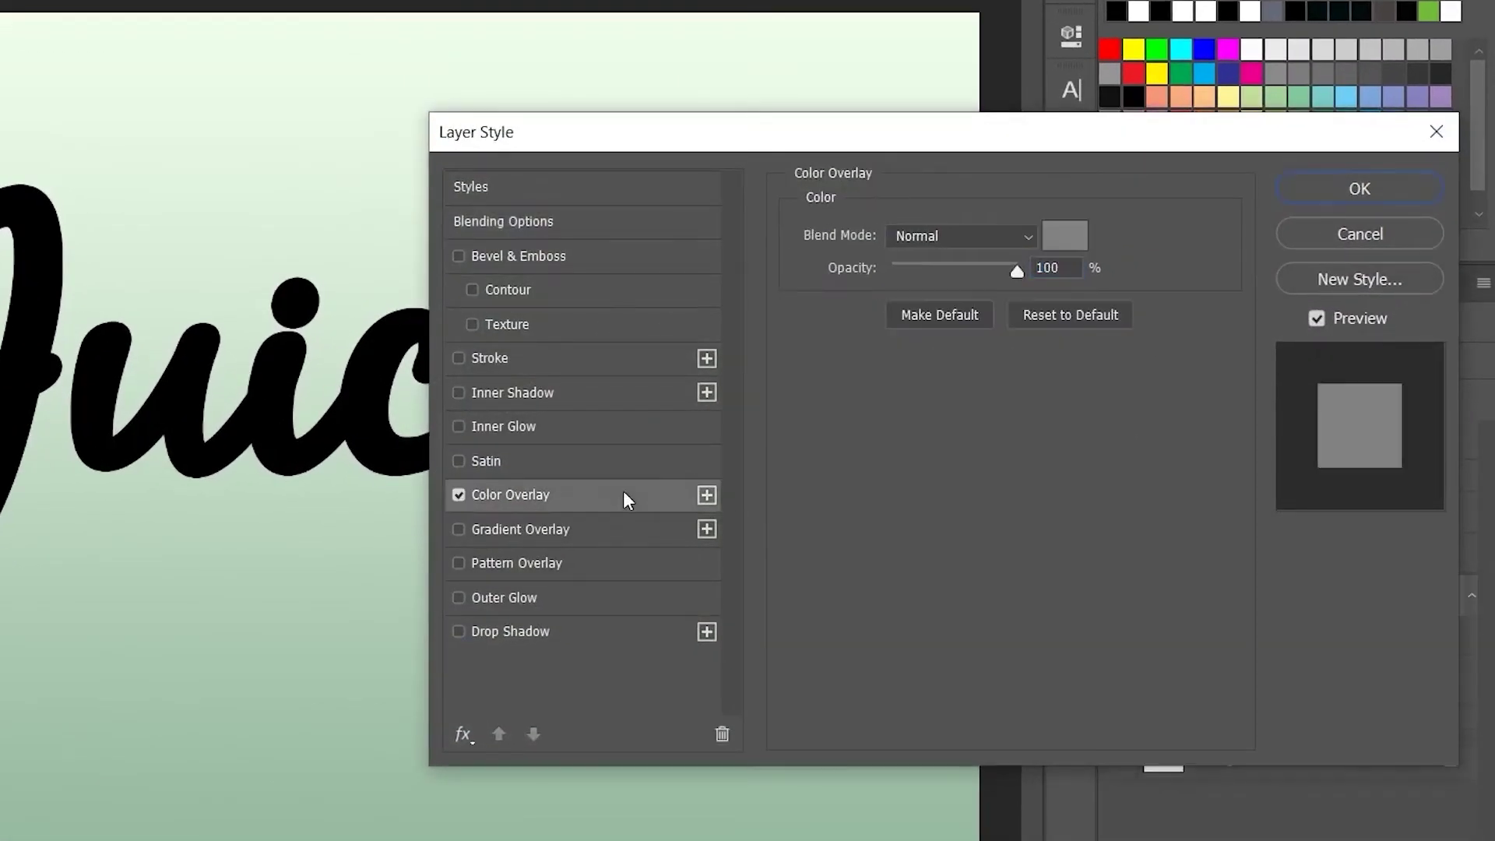
click(1067, 236)
text(01)
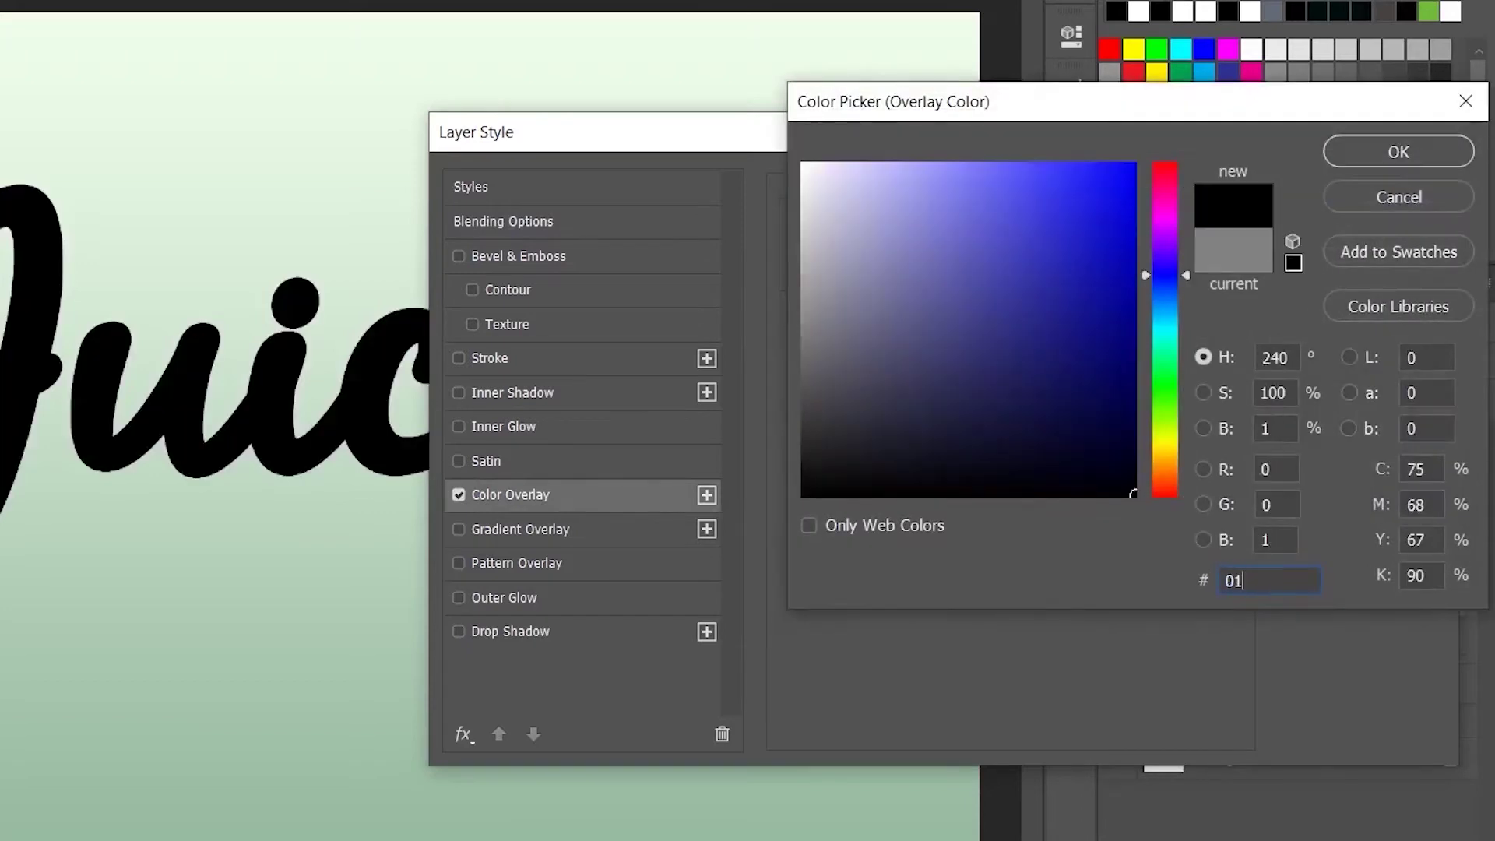
text(e426)
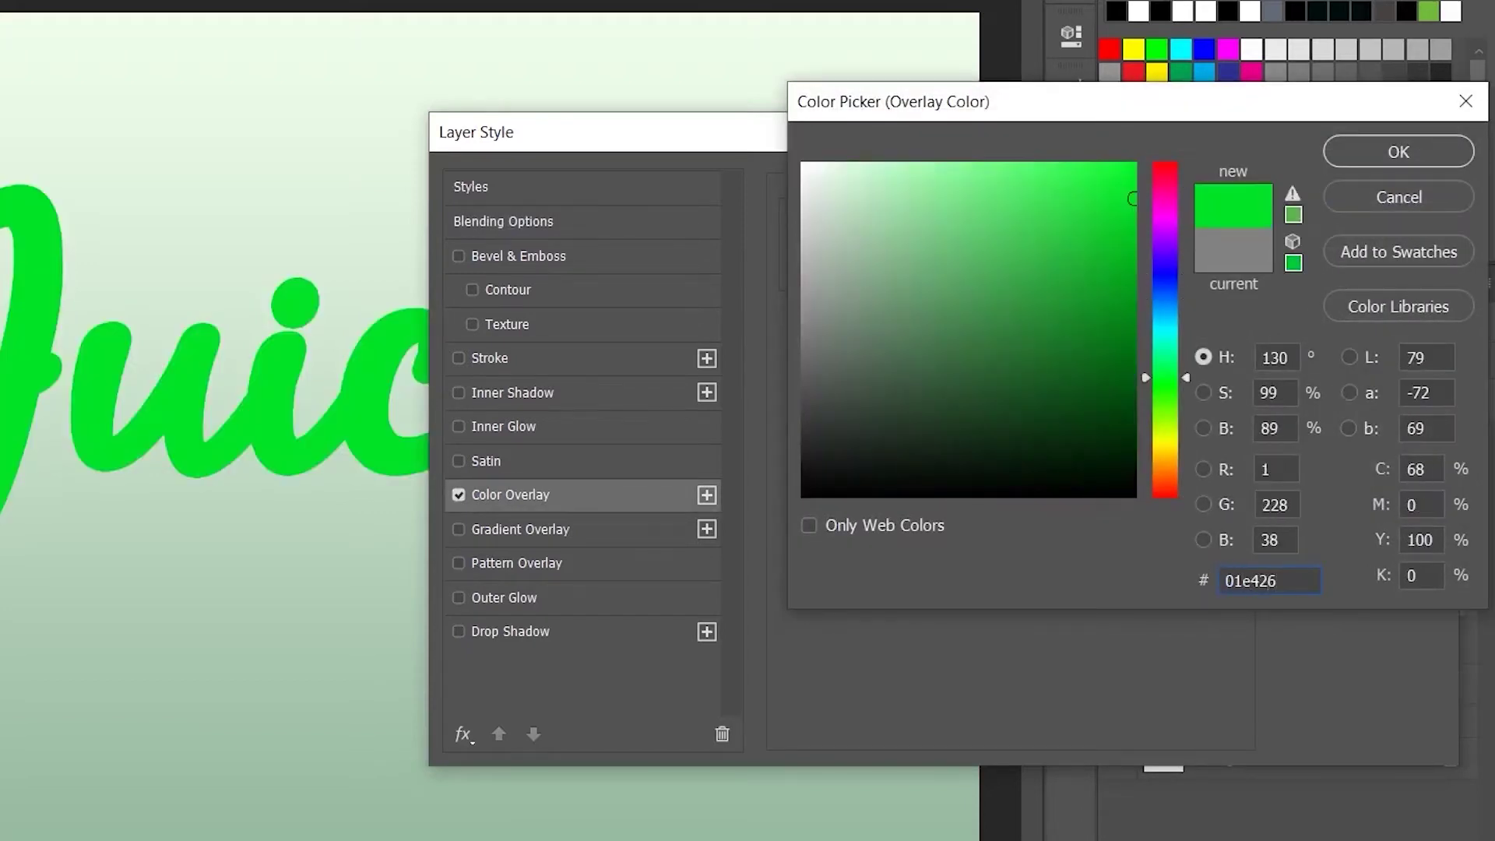
click(1404, 161)
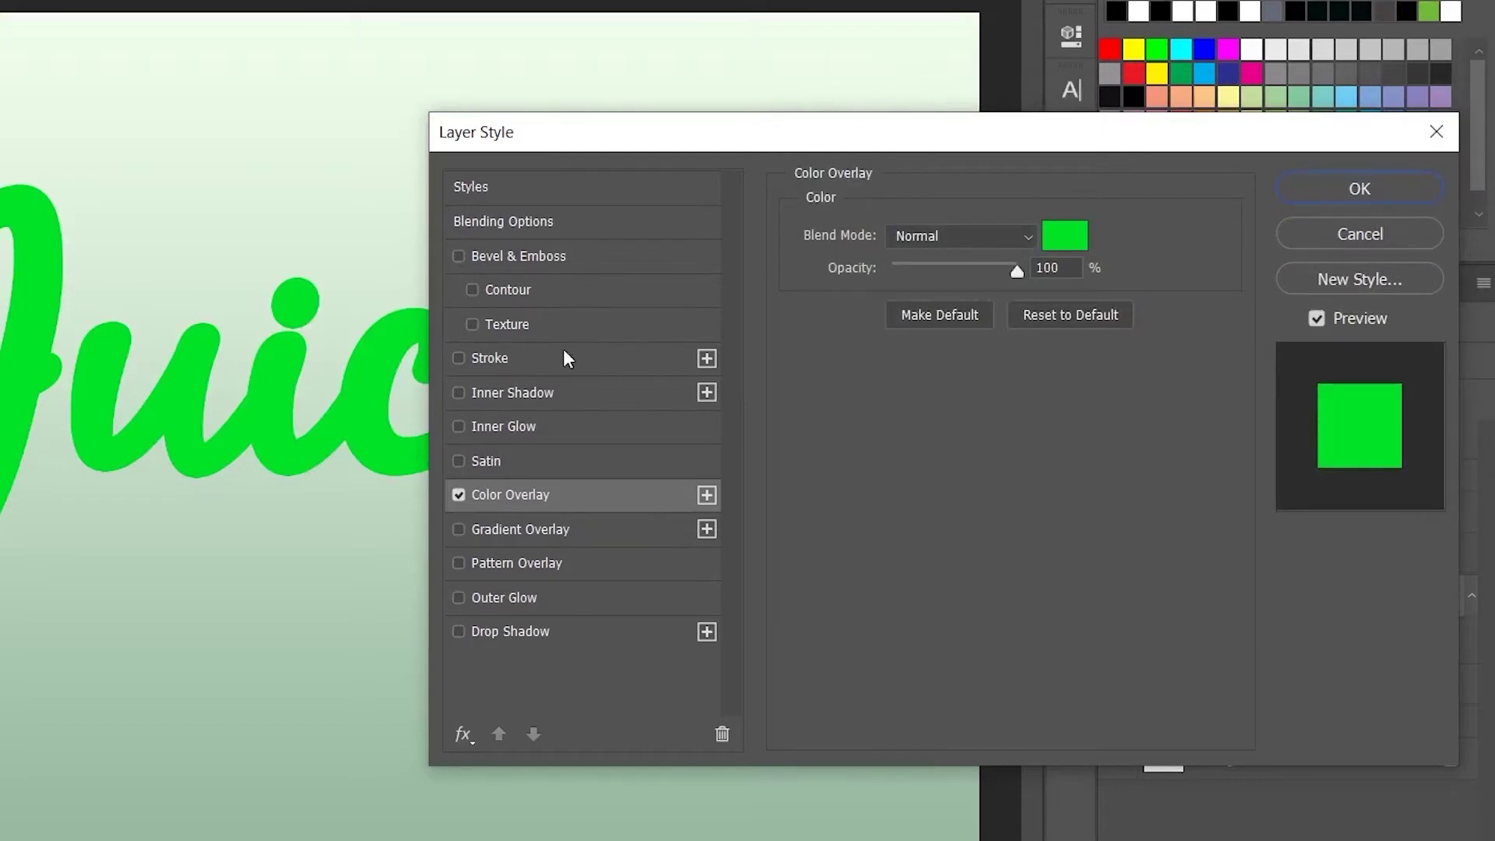
- Add a 1 px stroke in color 029a1f to the Effect 1 layer's style
click(539, 370)
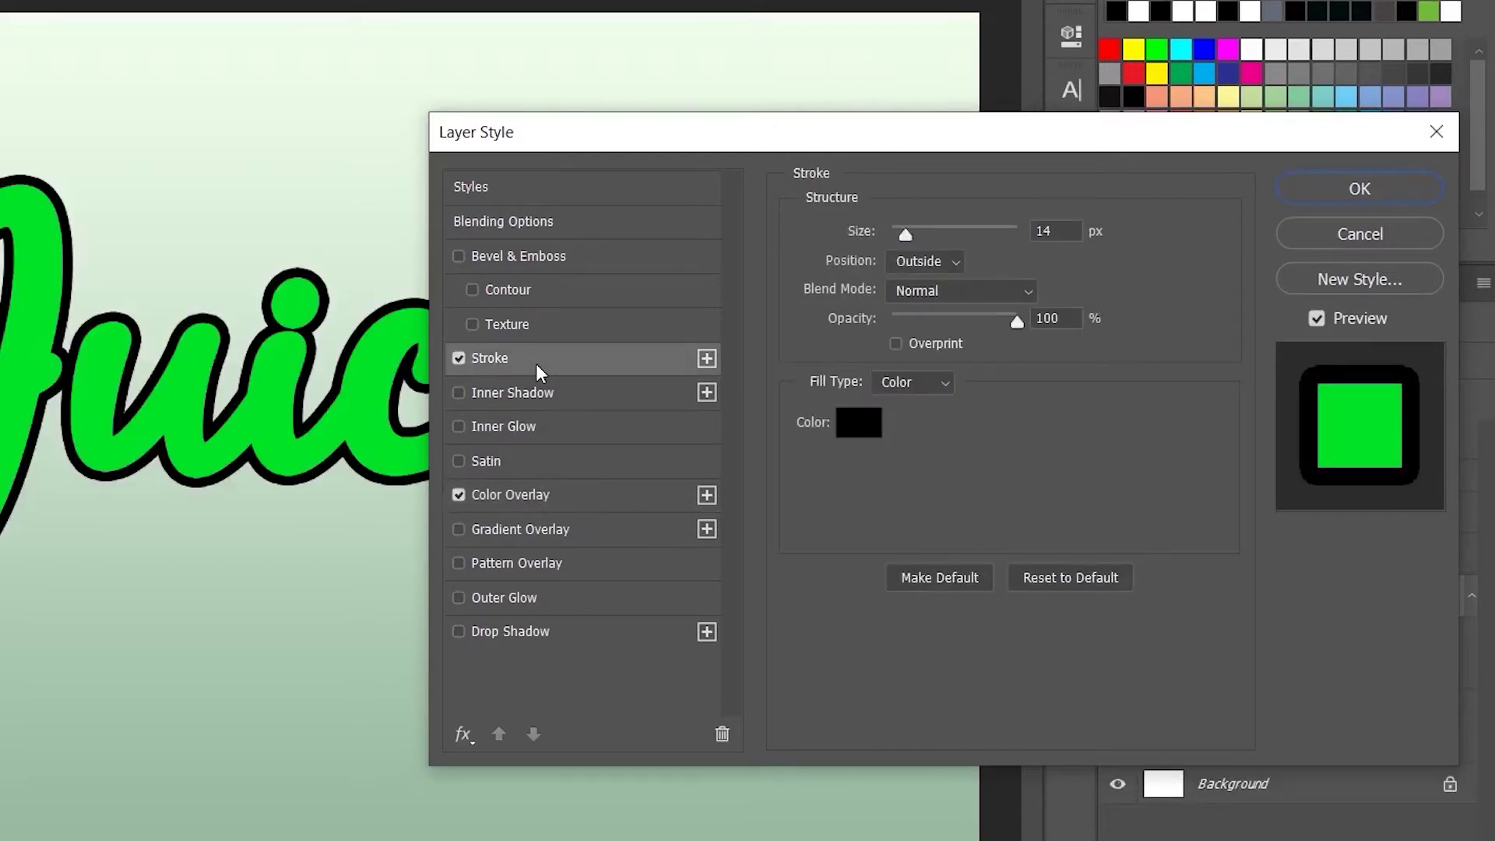
click(865, 431)
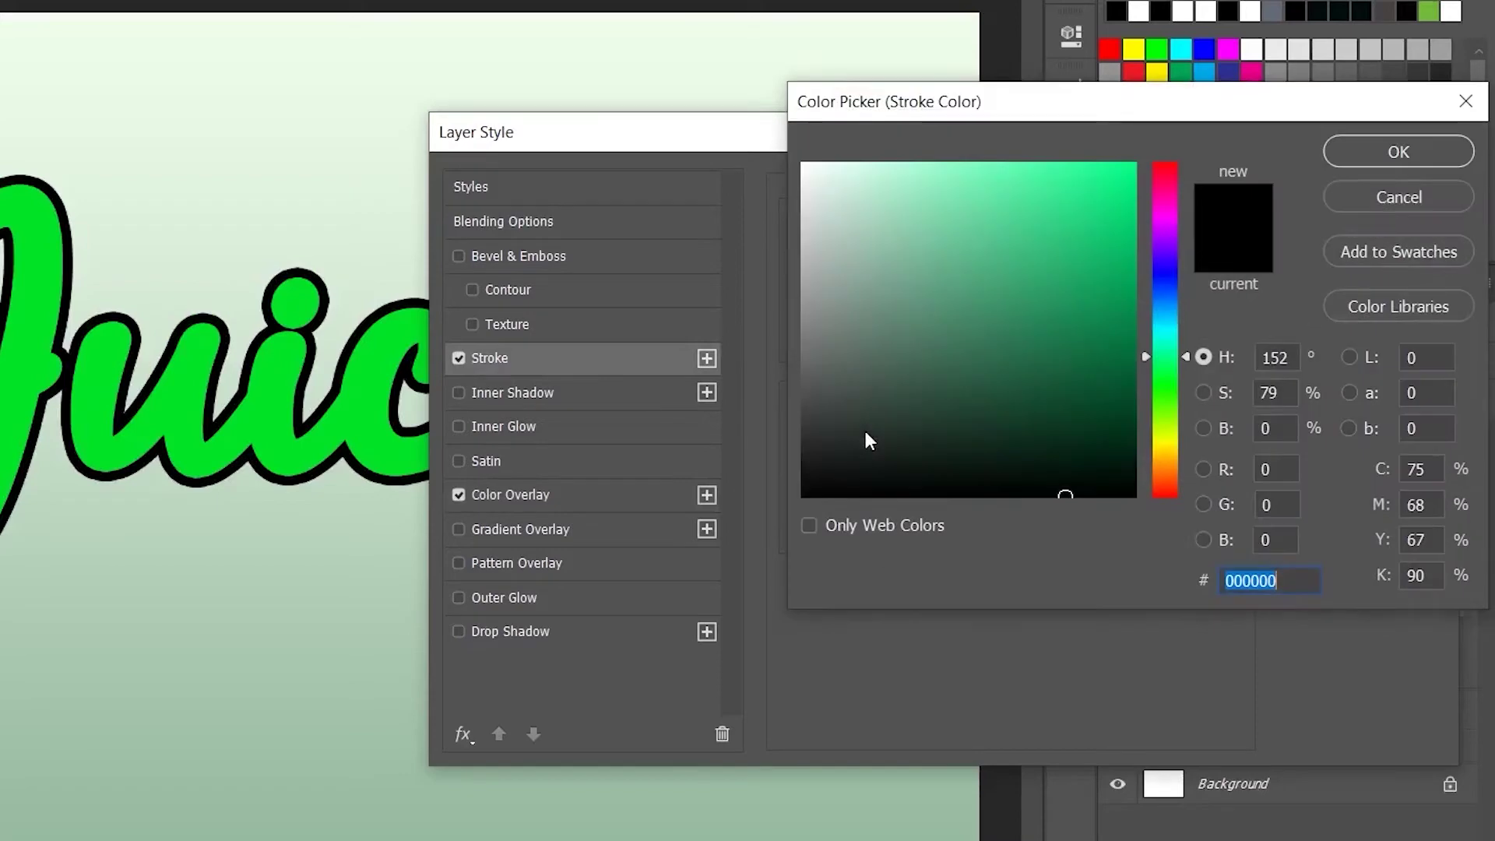
text(02)
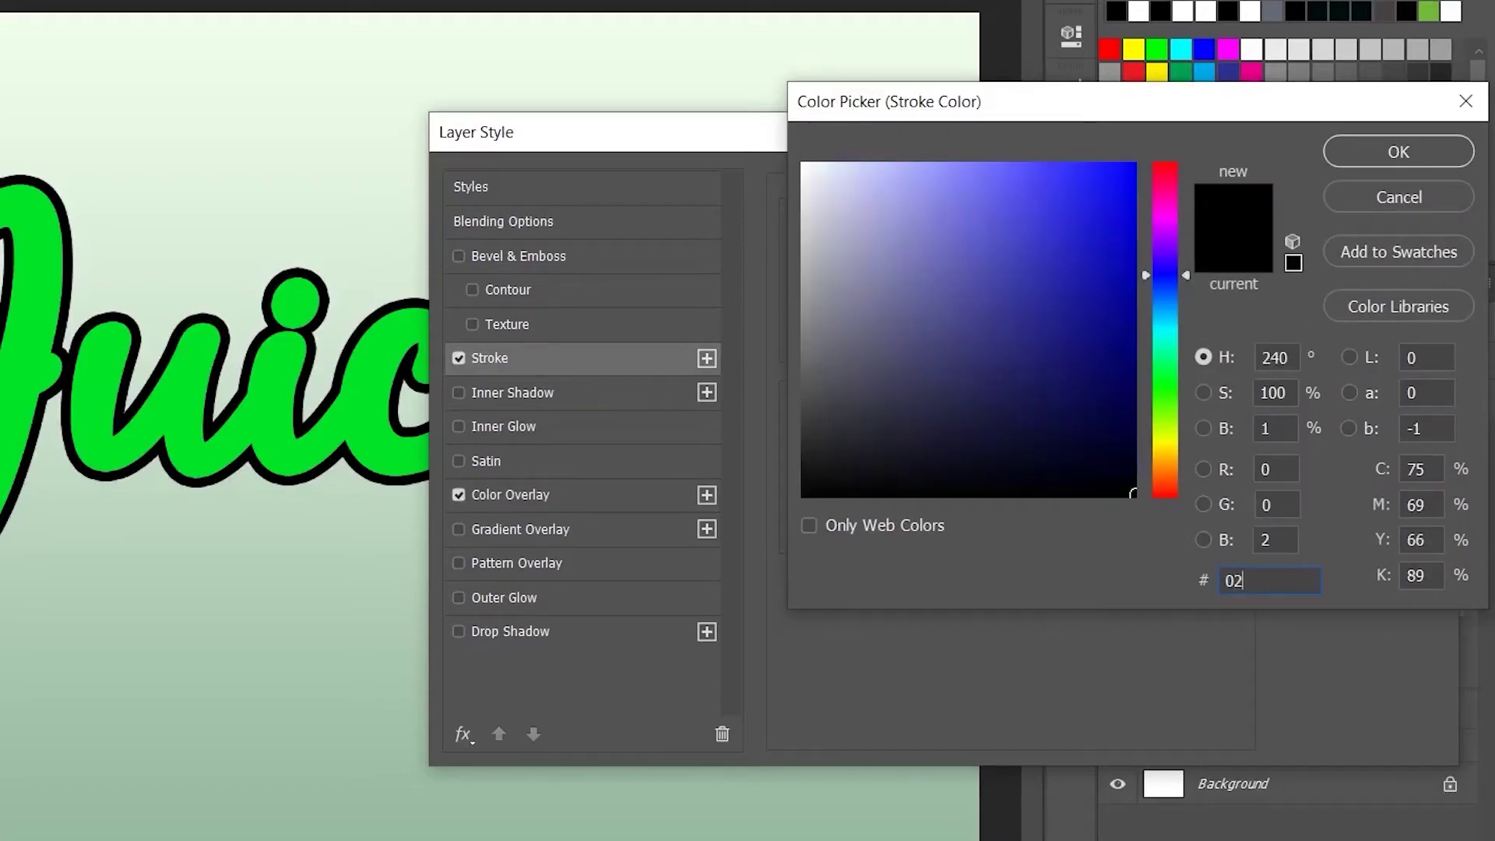
text(9a1f)
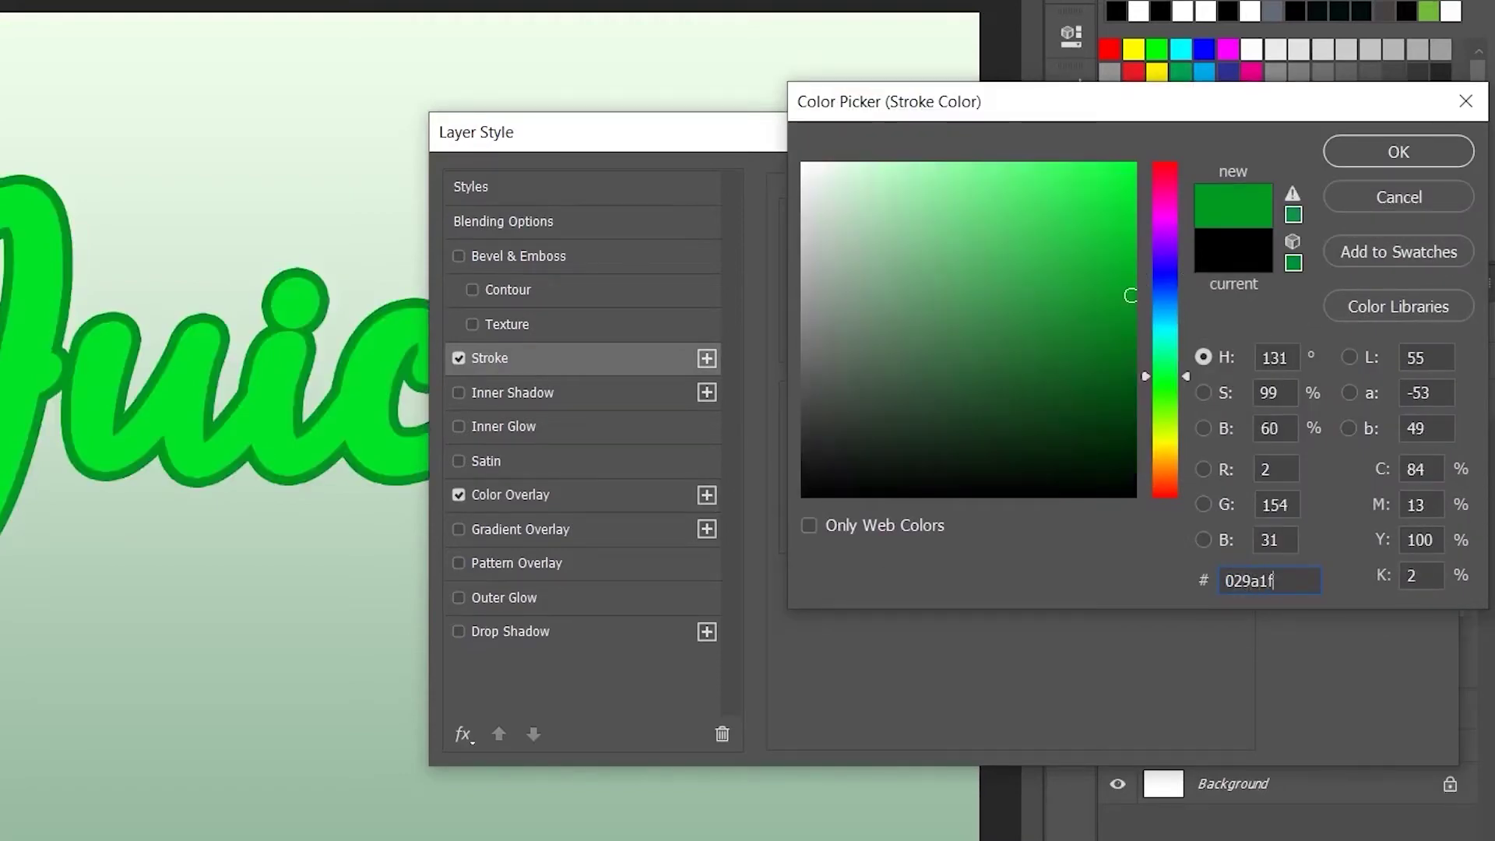
click(1355, 151)
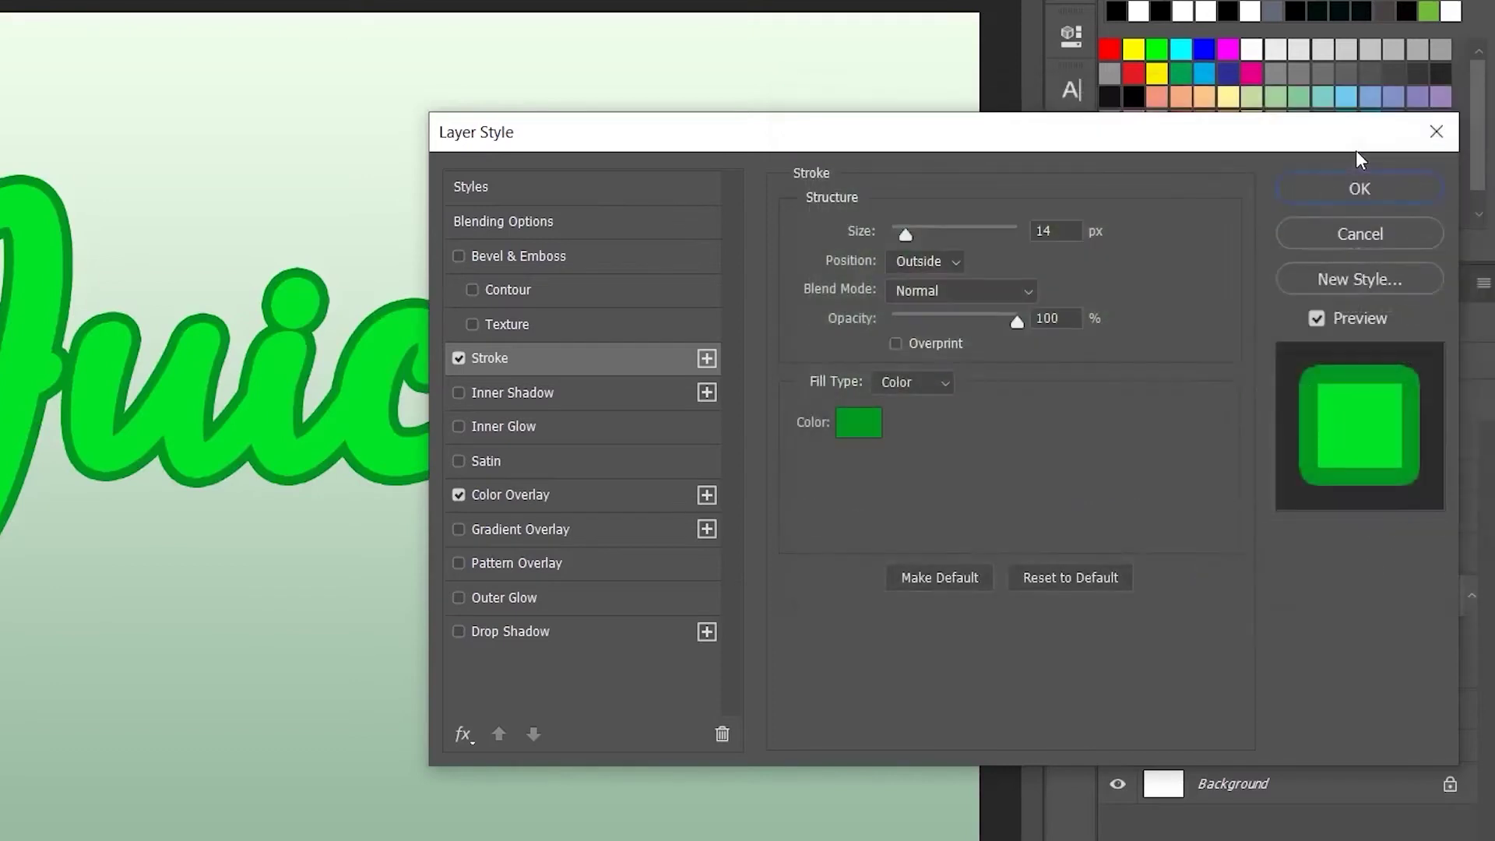
drag(1059, 231, 1032, 232)
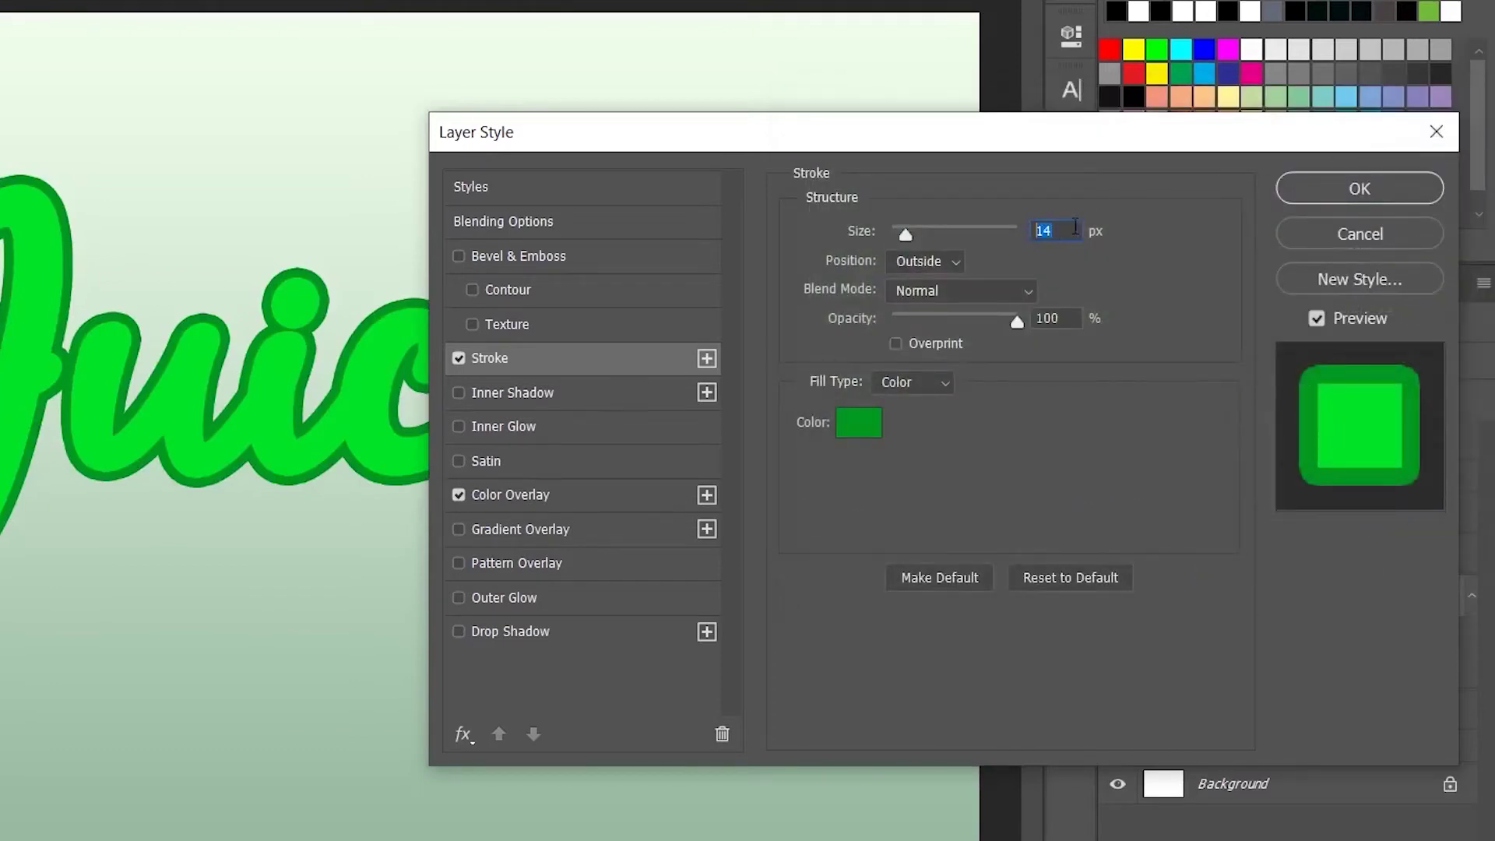
text(1)
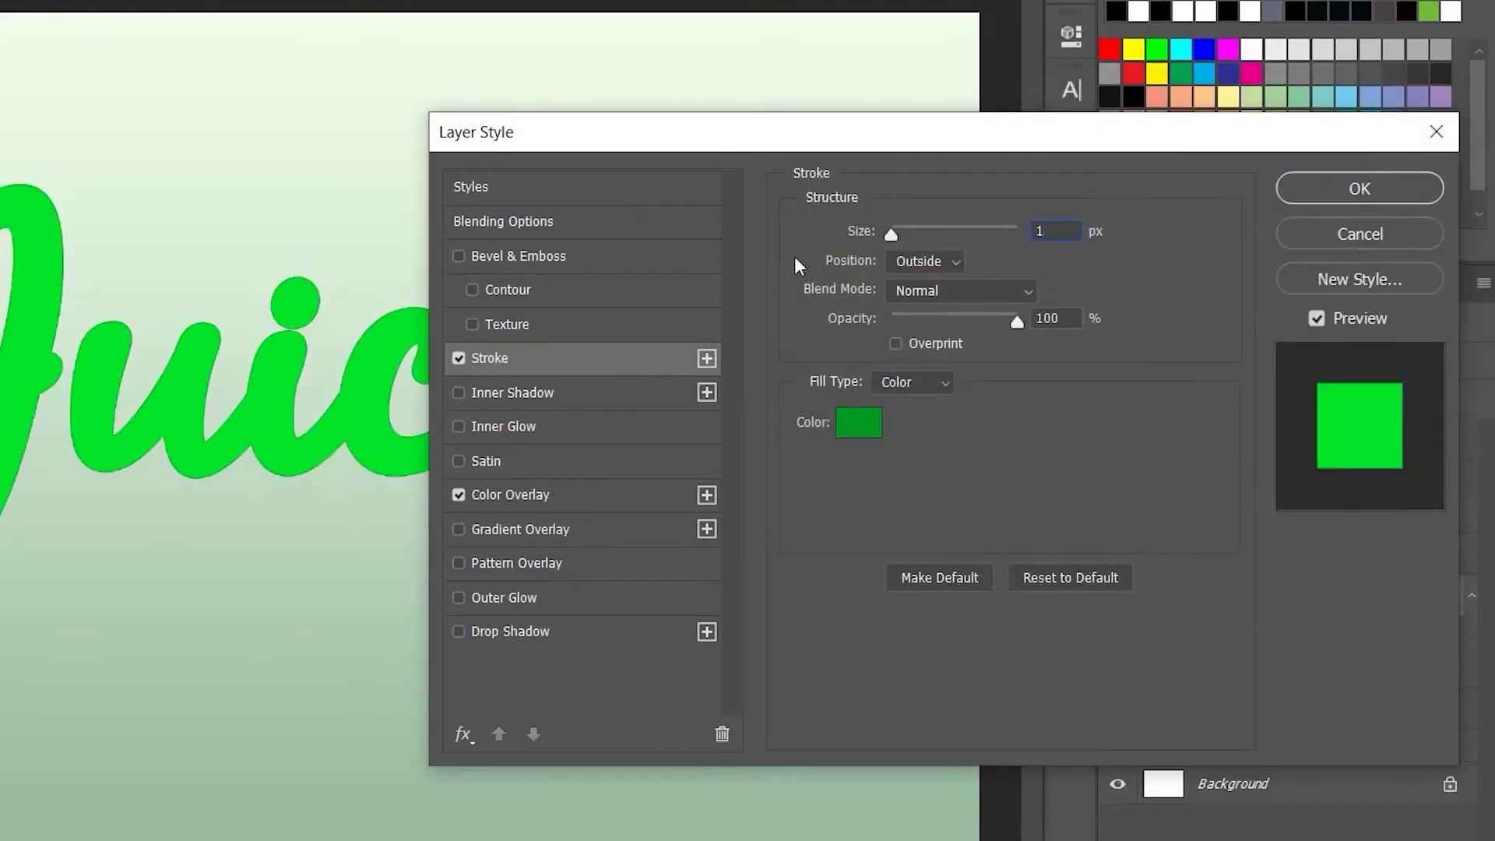
- Add Bevel & Emboss to Effect 1 with depth 72%, size 31 px, global light off and altitude 70°
click(608, 267)
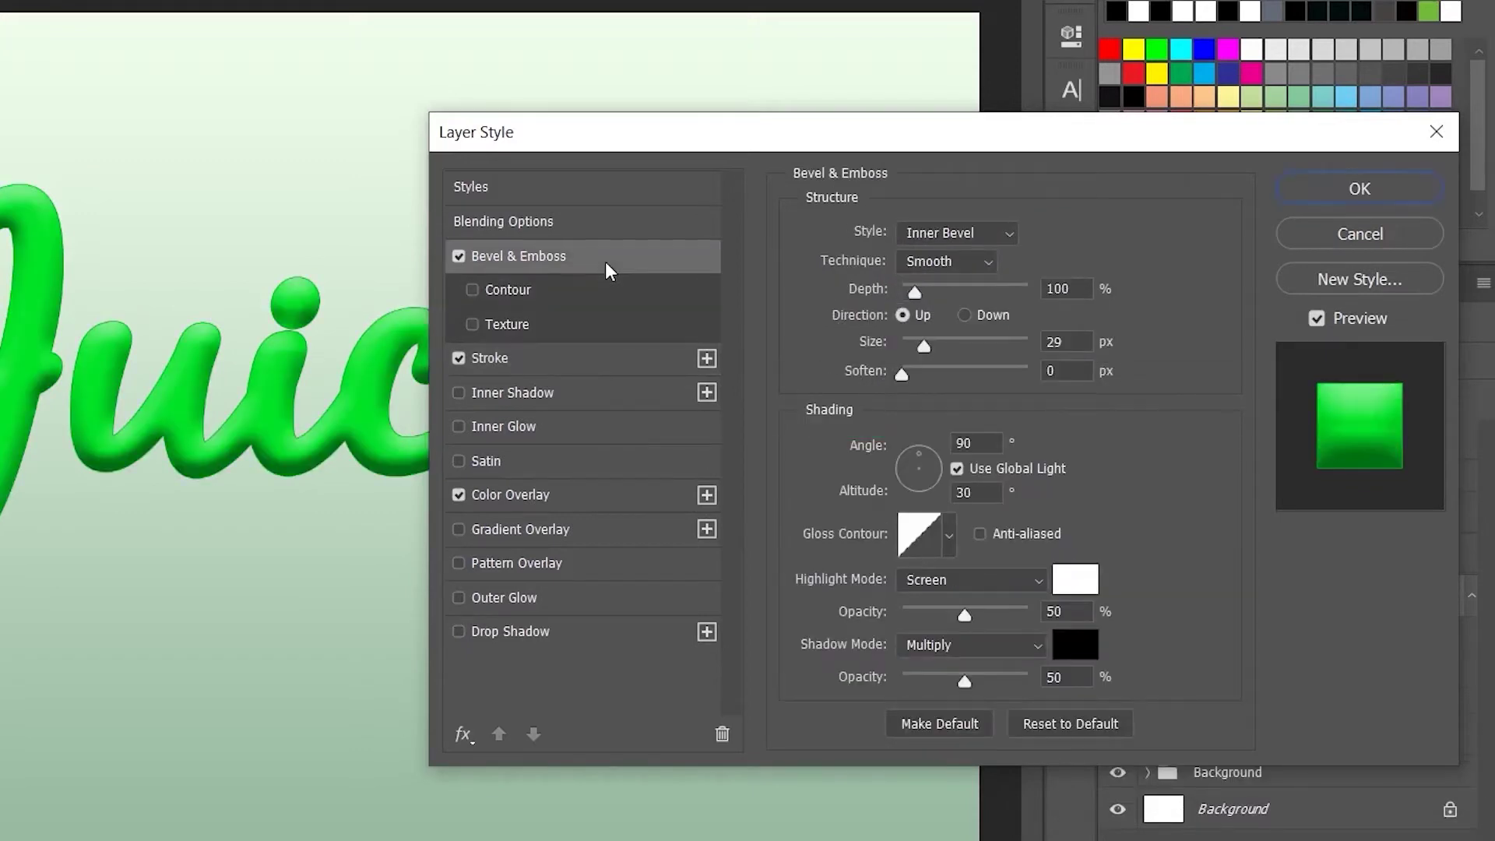
double_click(1059, 288)
text(72)
key(Tab)
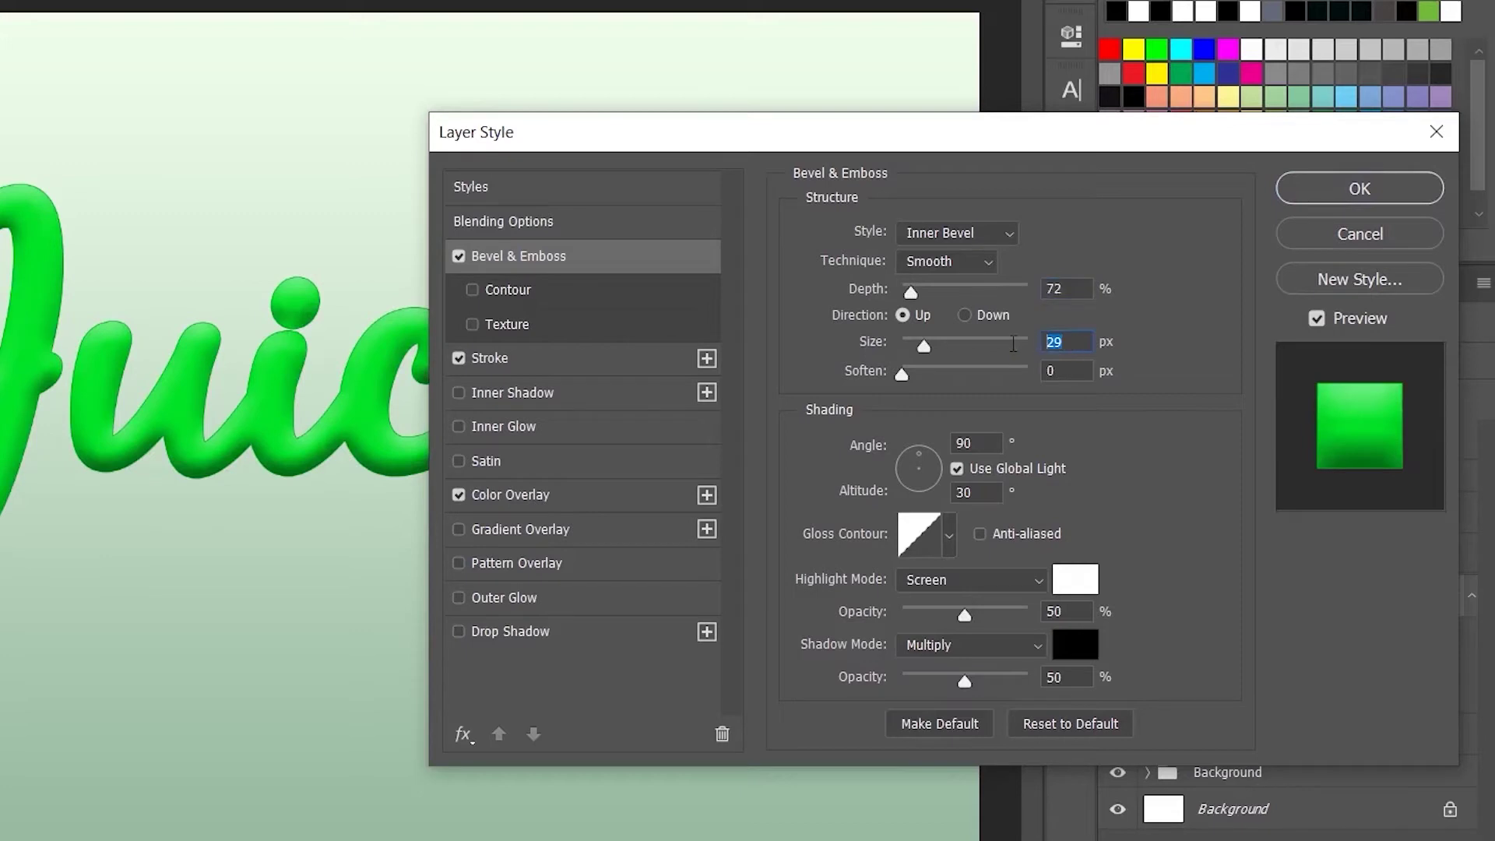
text(31)
click(954, 469)
double_click(980, 492)
text(70)
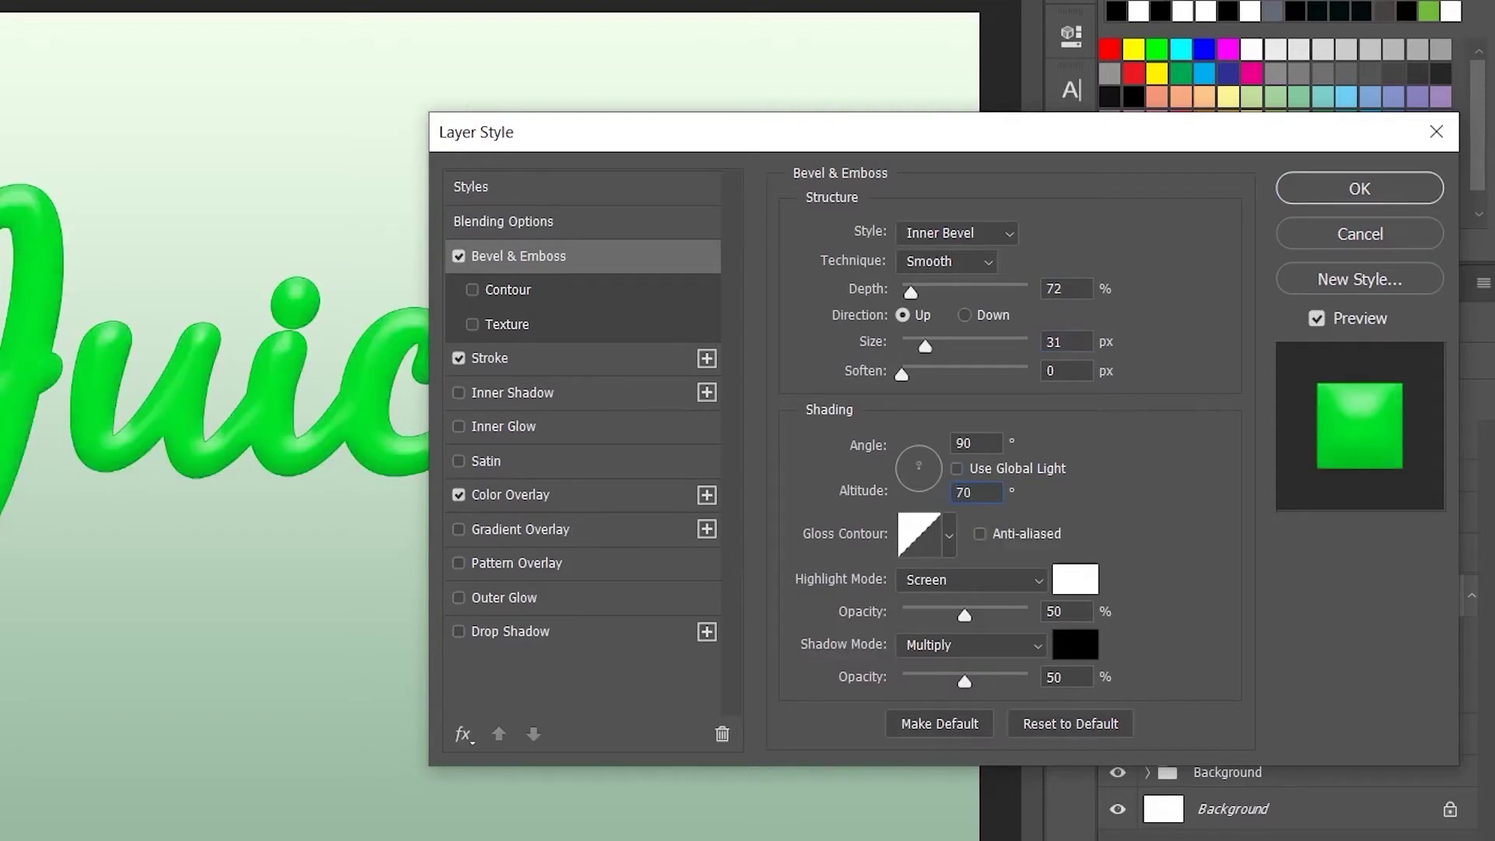
- Set the bevel's gloss contour to Cone - Inverted and change its middle point's output to 50%
click(947, 538)
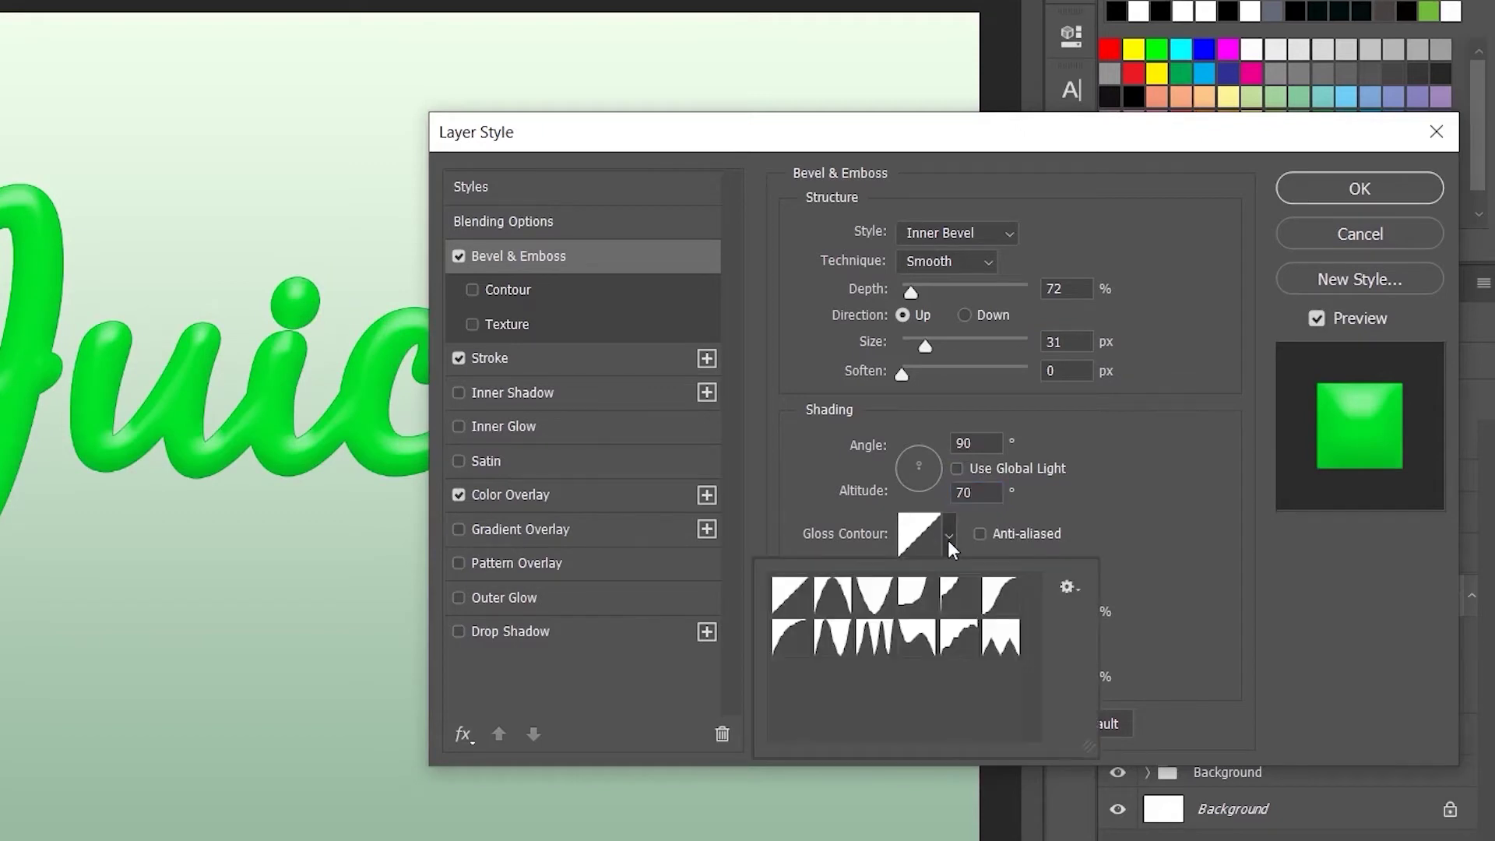
click(859, 601)
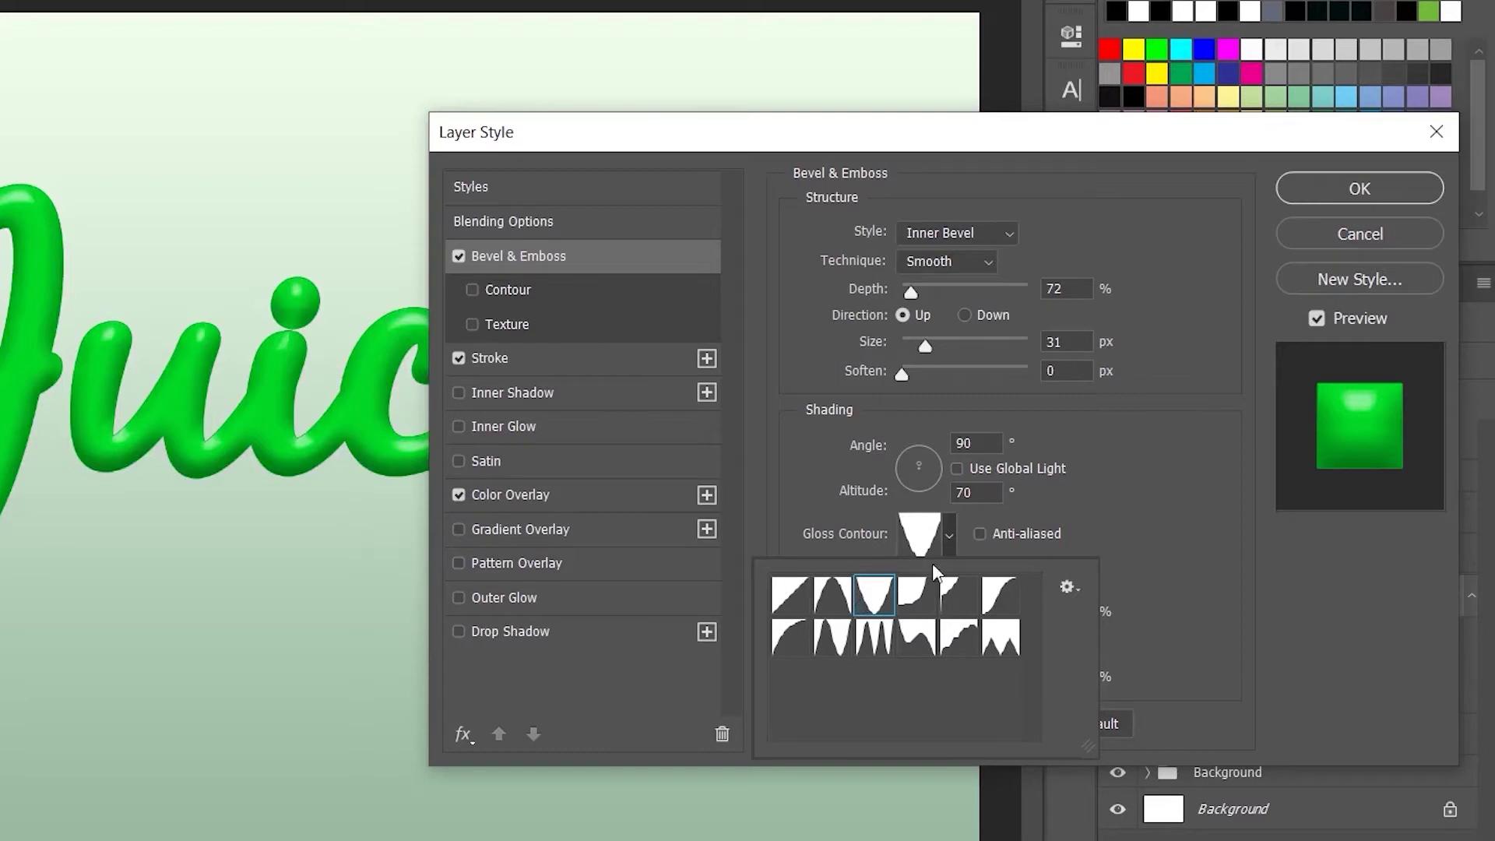
click(937, 536)
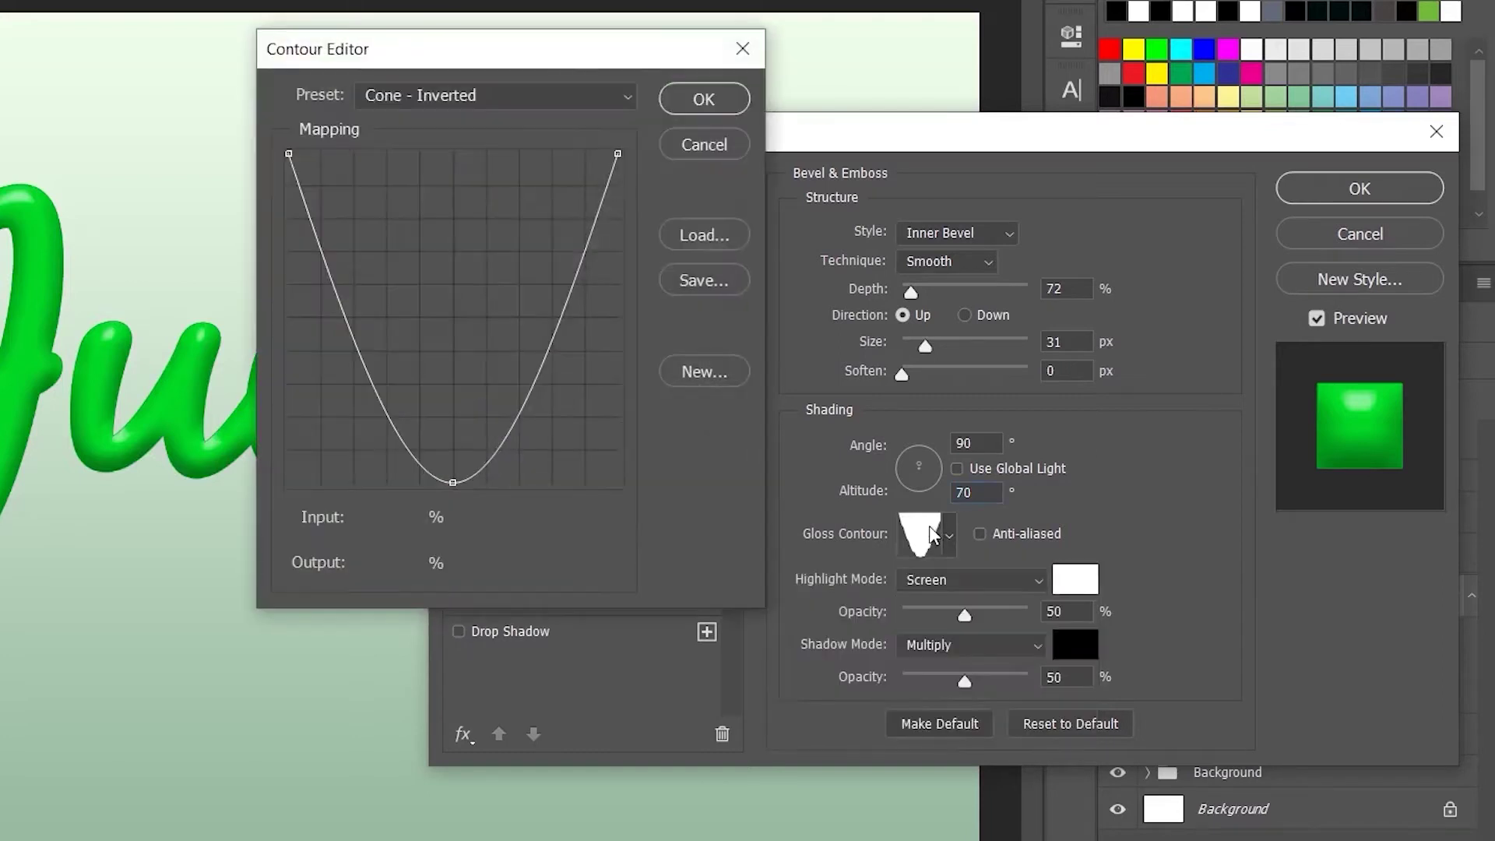
click(452, 483)
click(337, 568)
text(50)
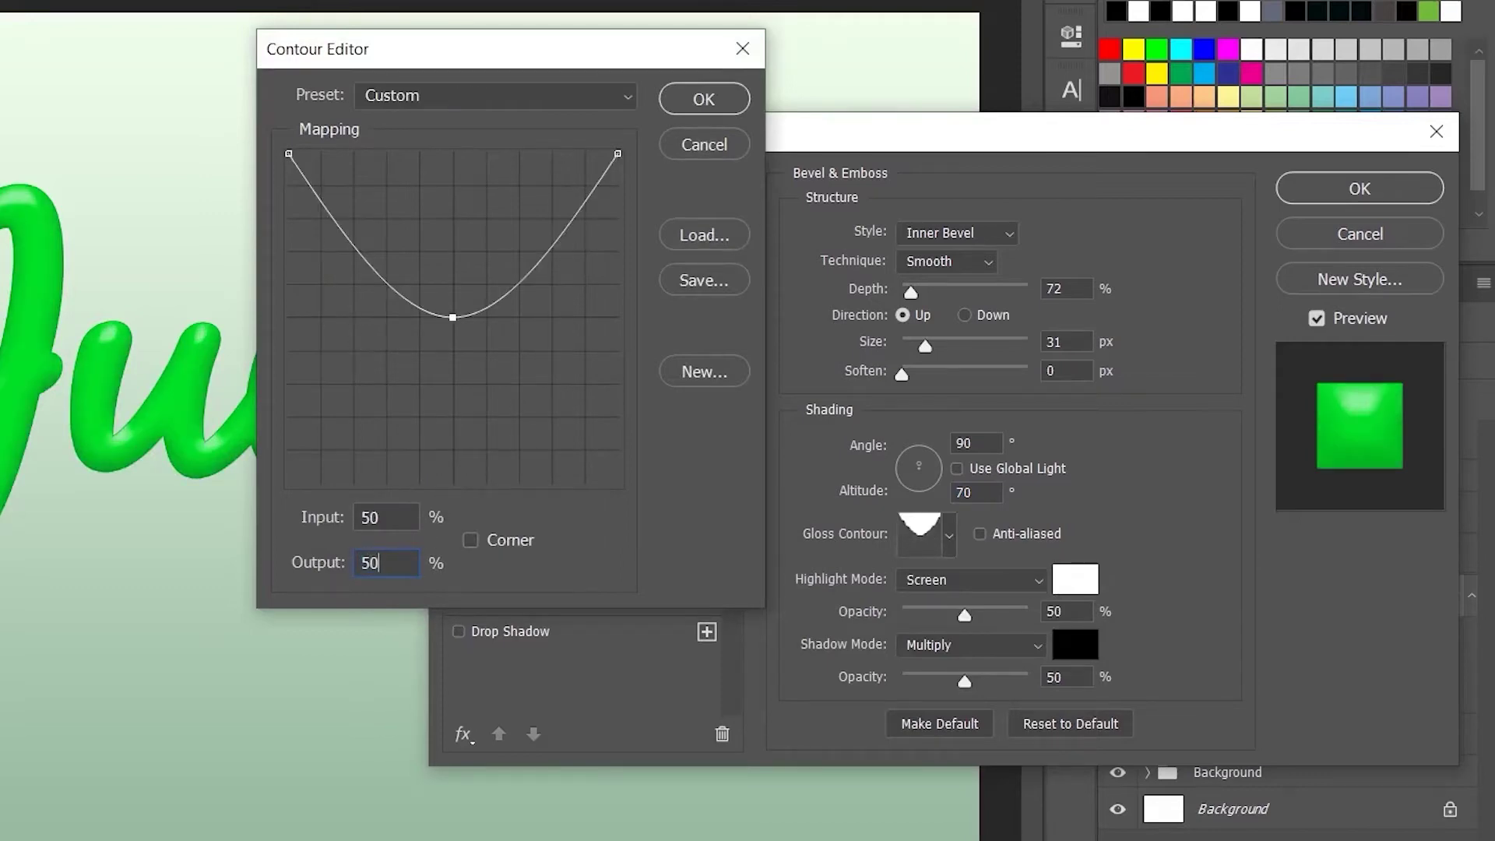
click(700, 97)
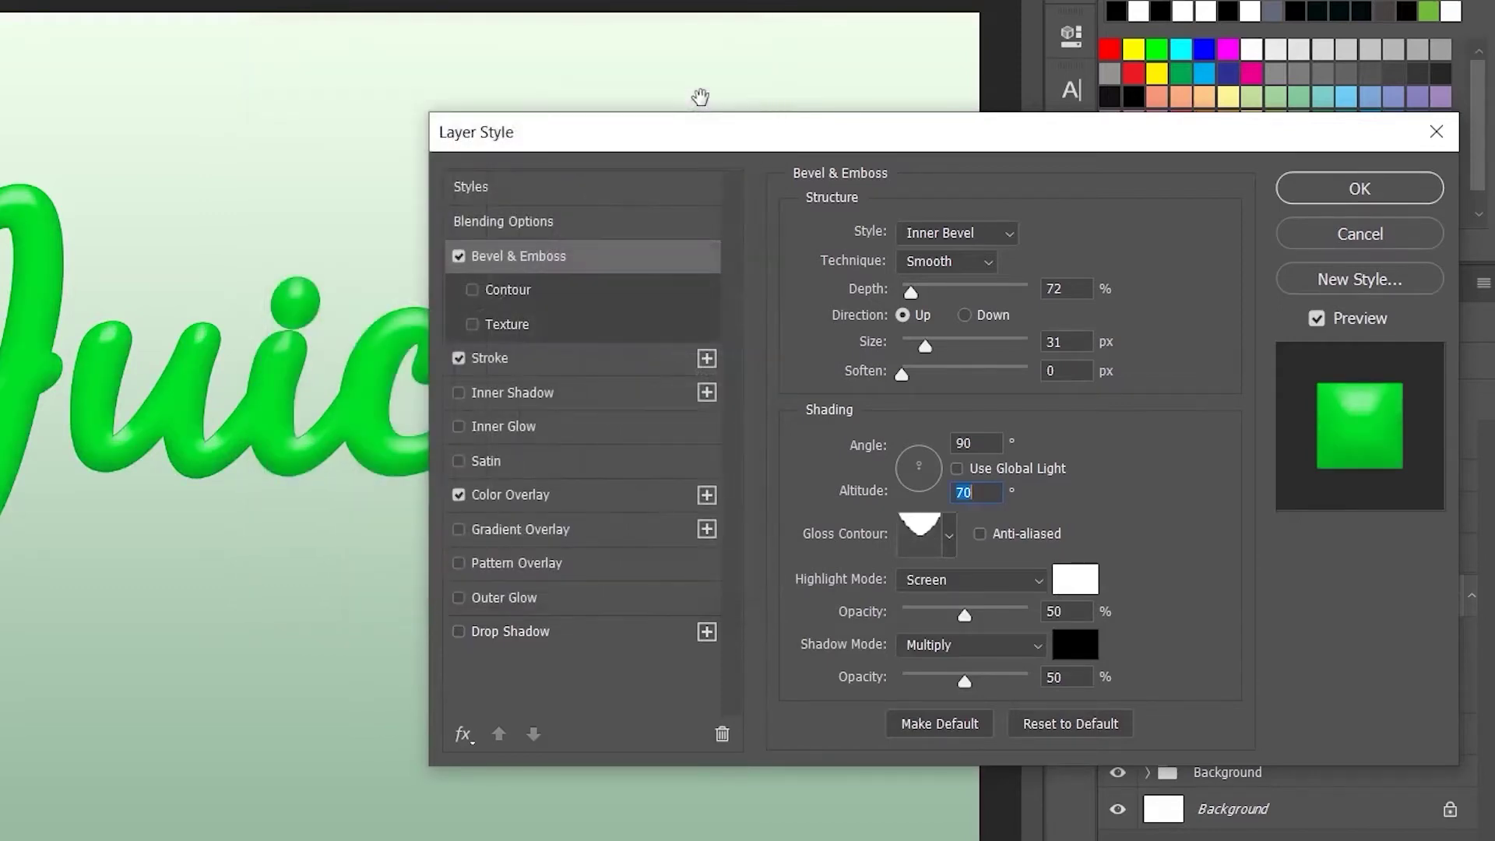
- Set the bevel's highlight to color a8ffb2, mode Linear Dodge (Add) and opacity 100%
click(1084, 591)
text(a)
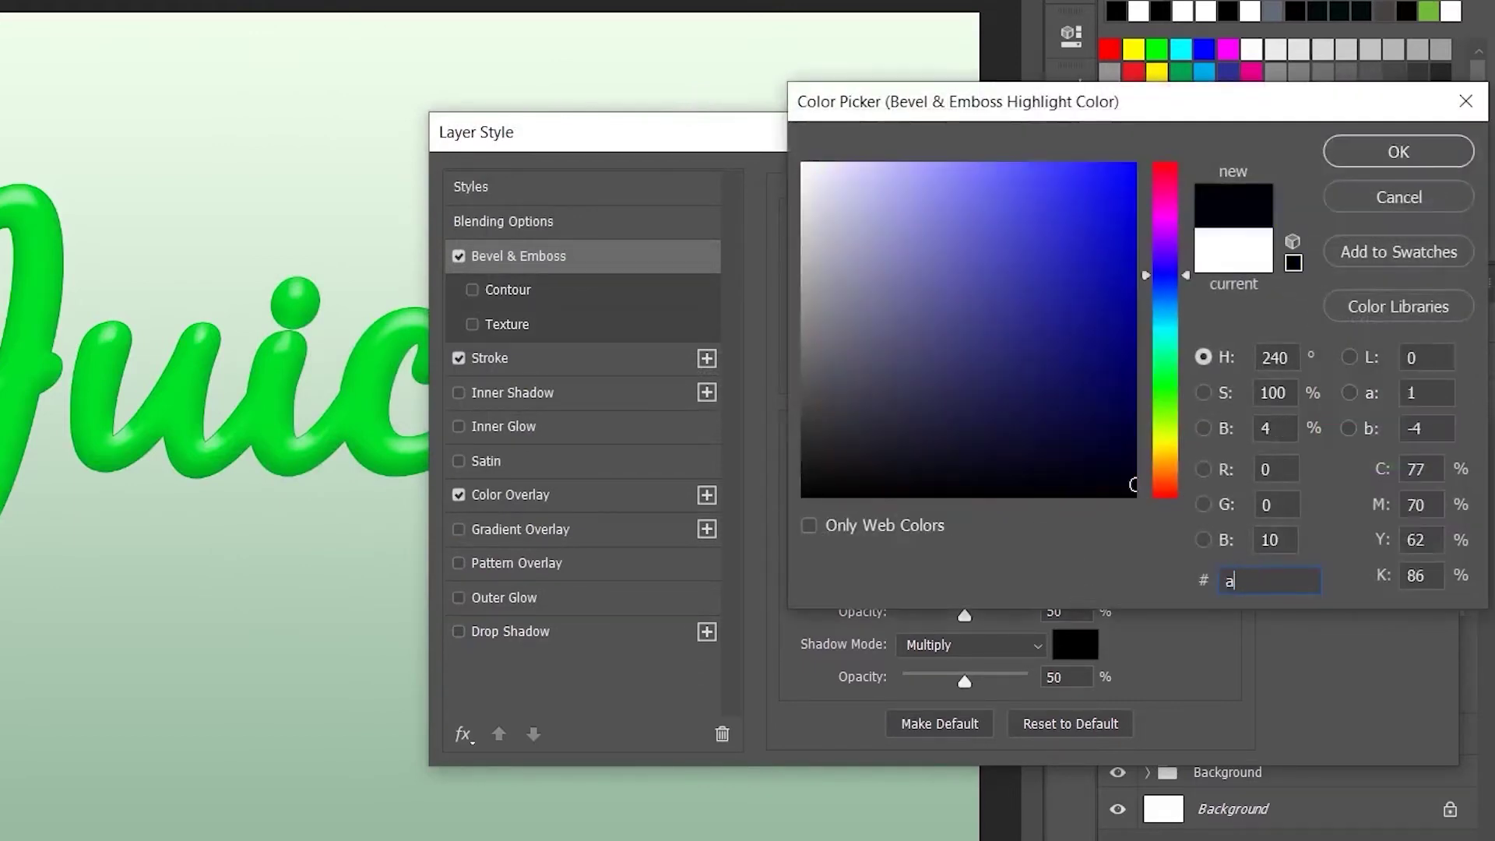
text(8ffb2)
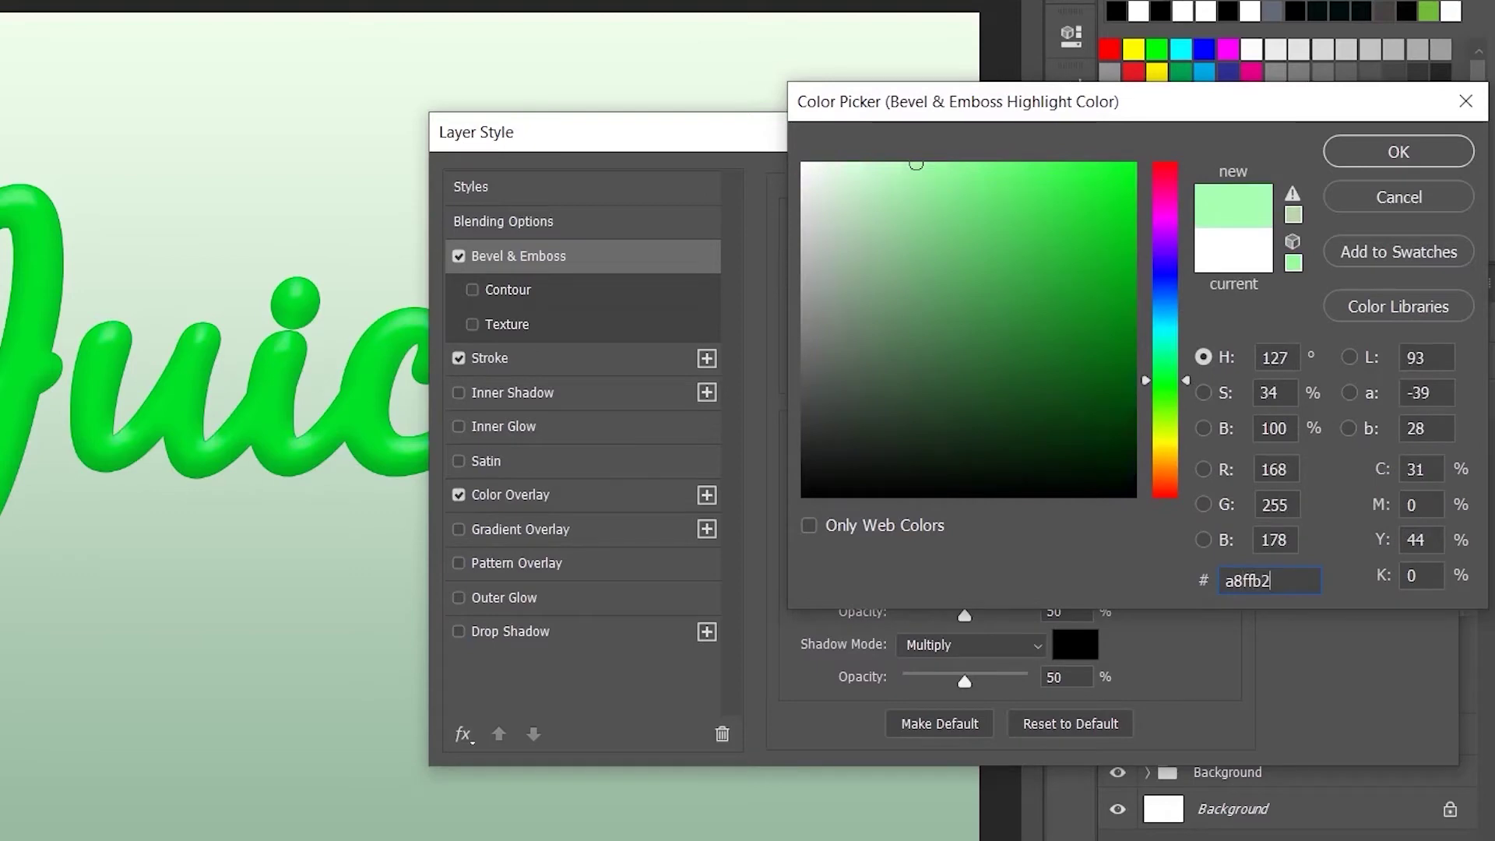
click(1398, 152)
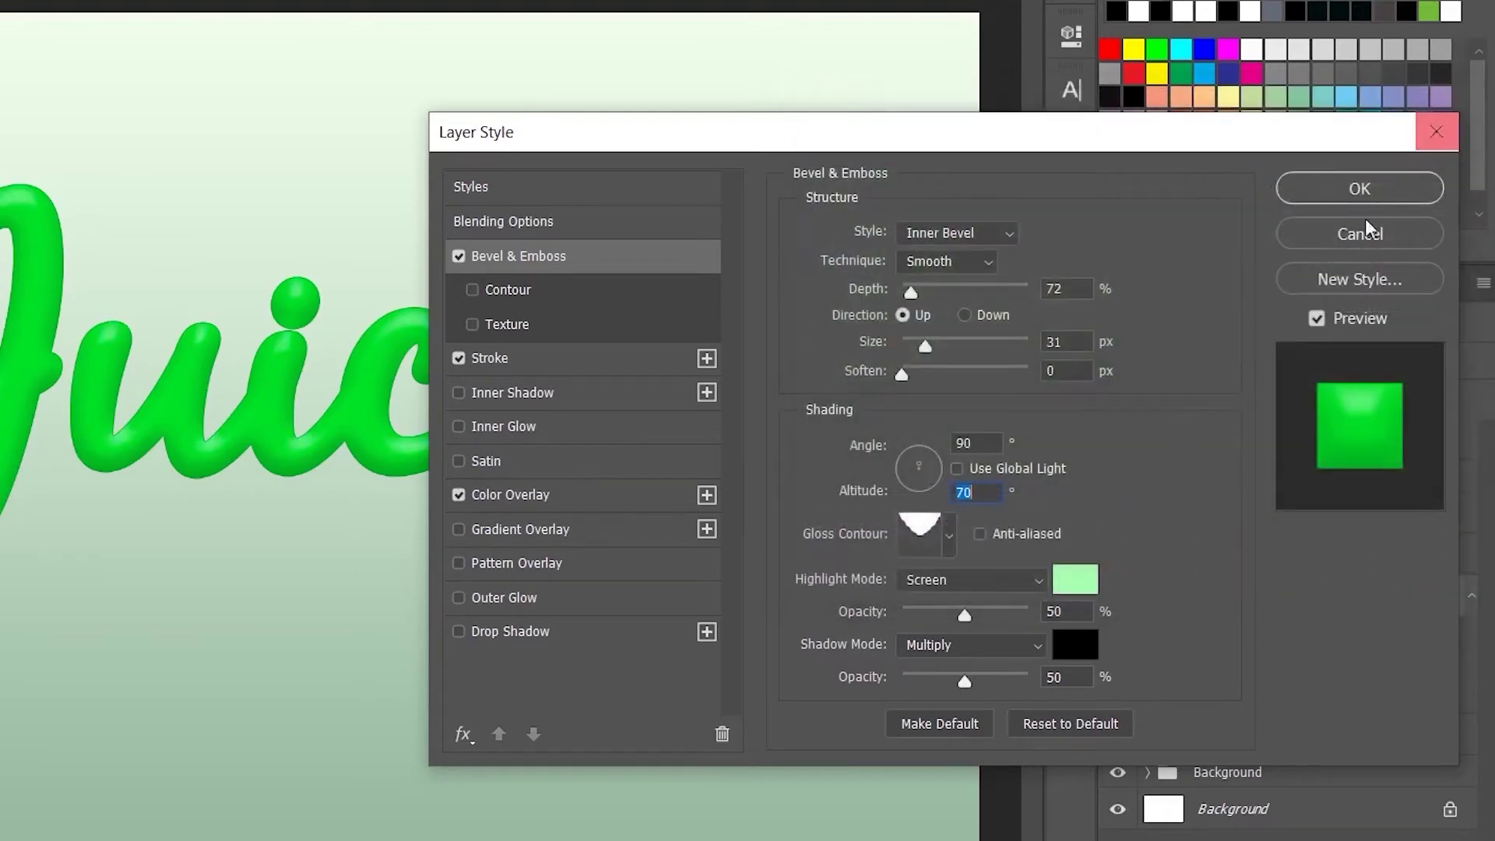
click(983, 590)
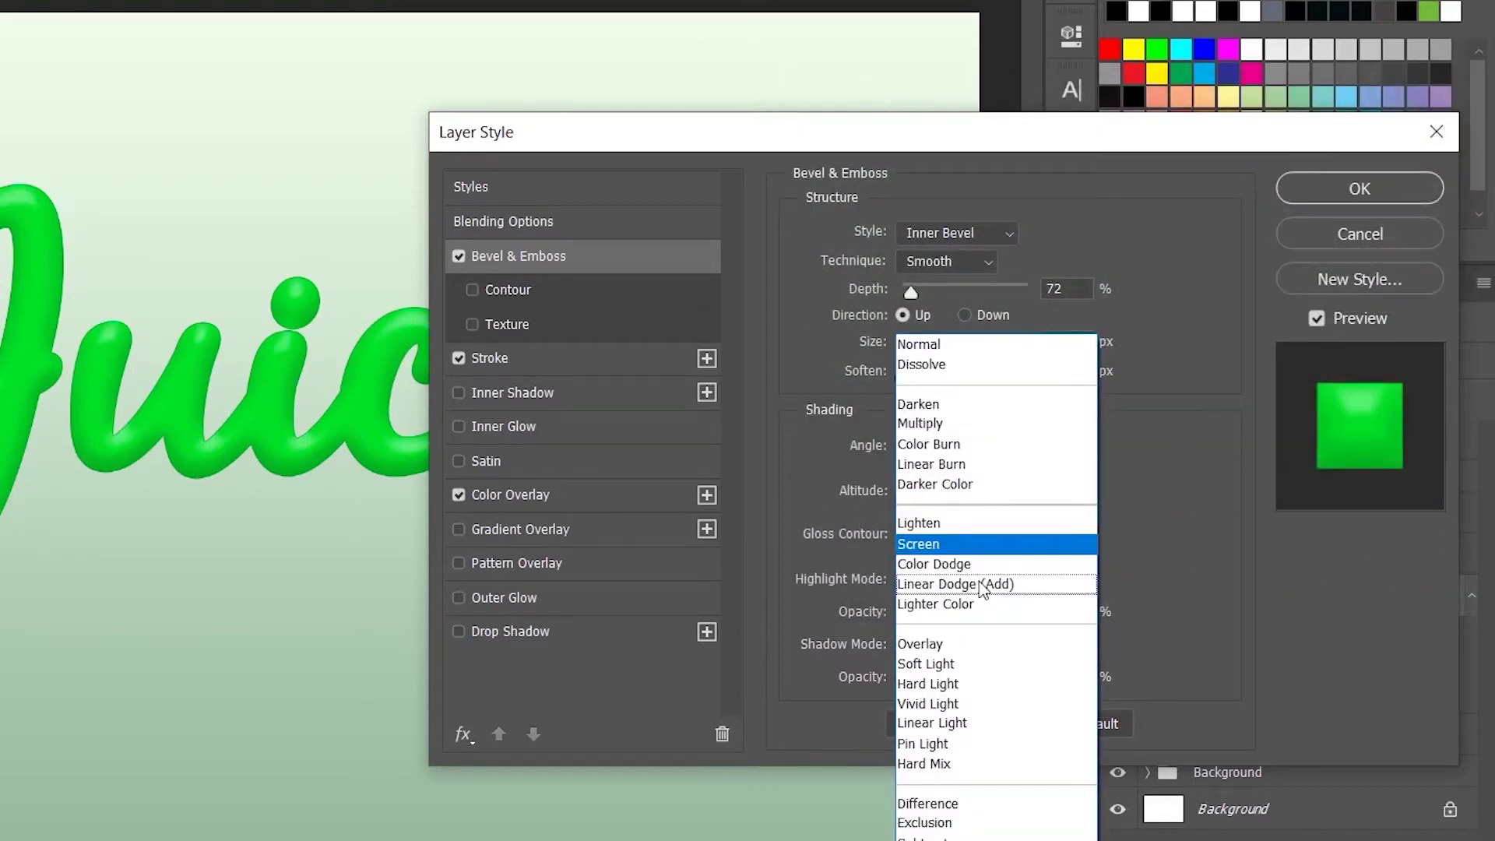
click(919, 584)
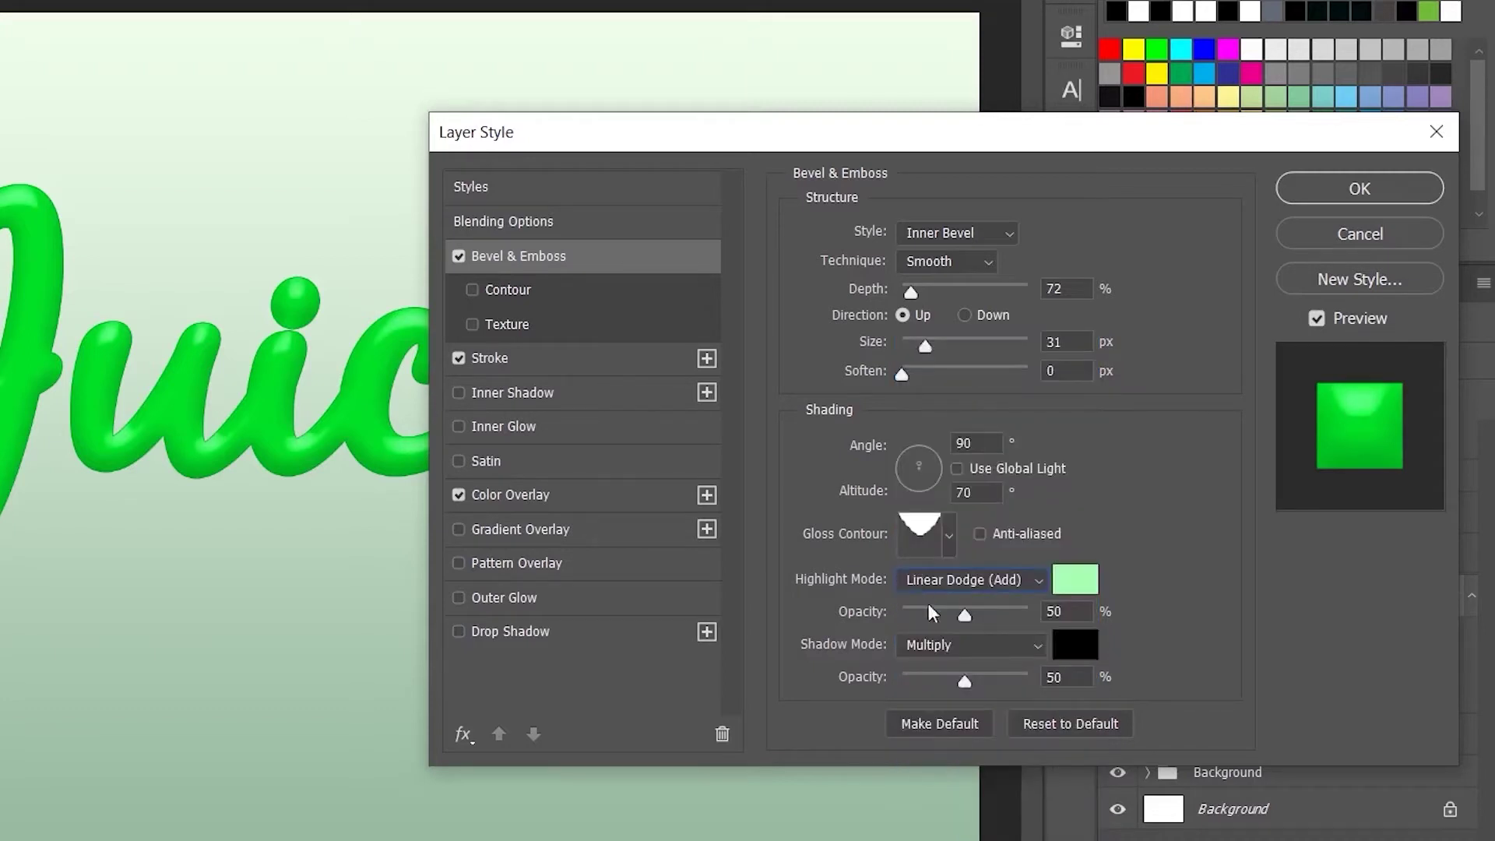
drag(961, 618, 1043, 616)
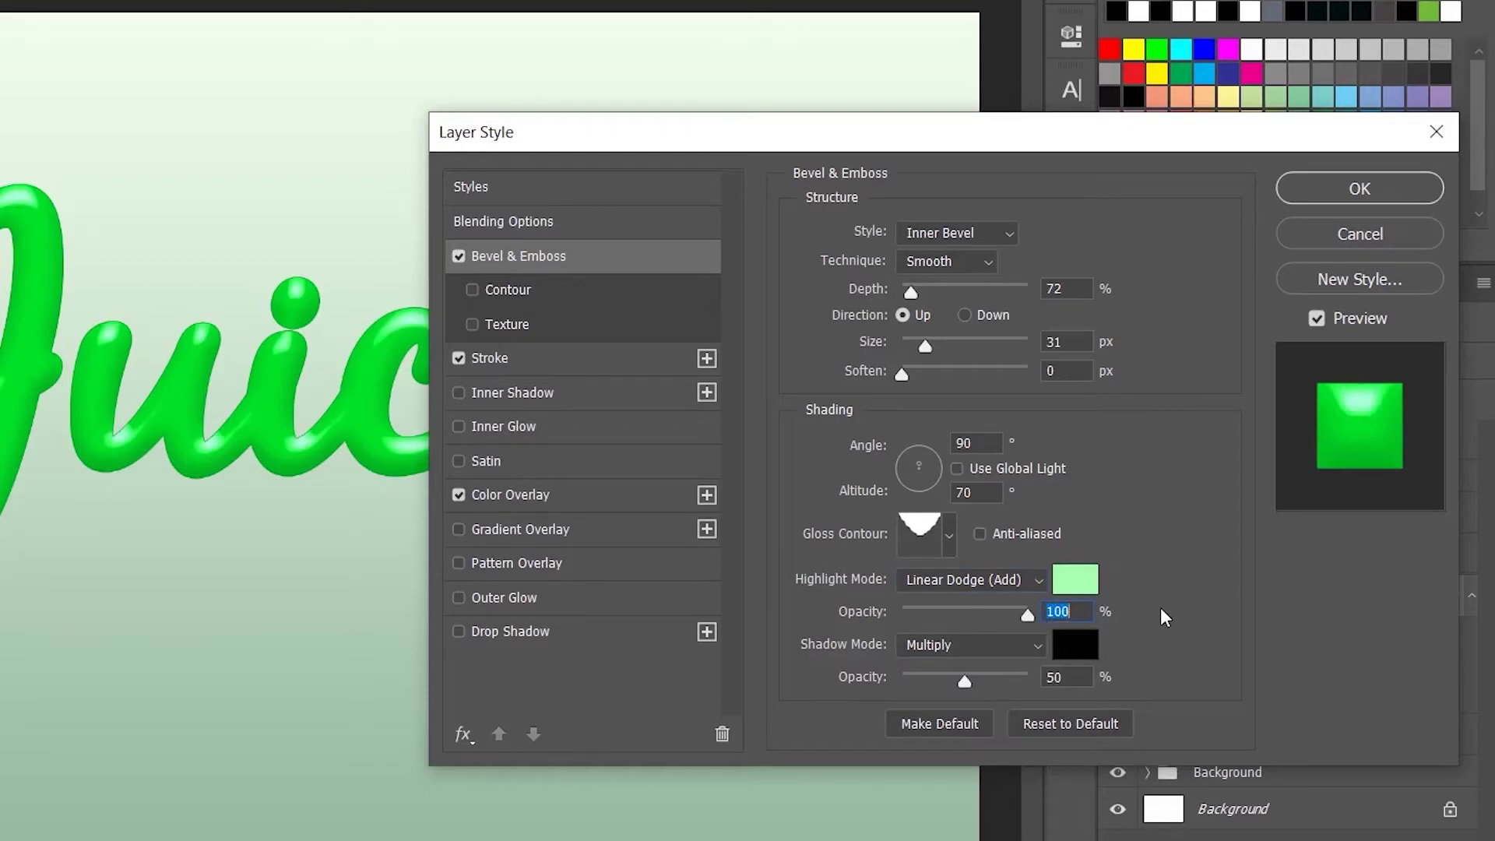
- Set the bevel's shadow to color 003c19, mode Color Dodge and opacity 100%
click(1079, 648)
text(00)
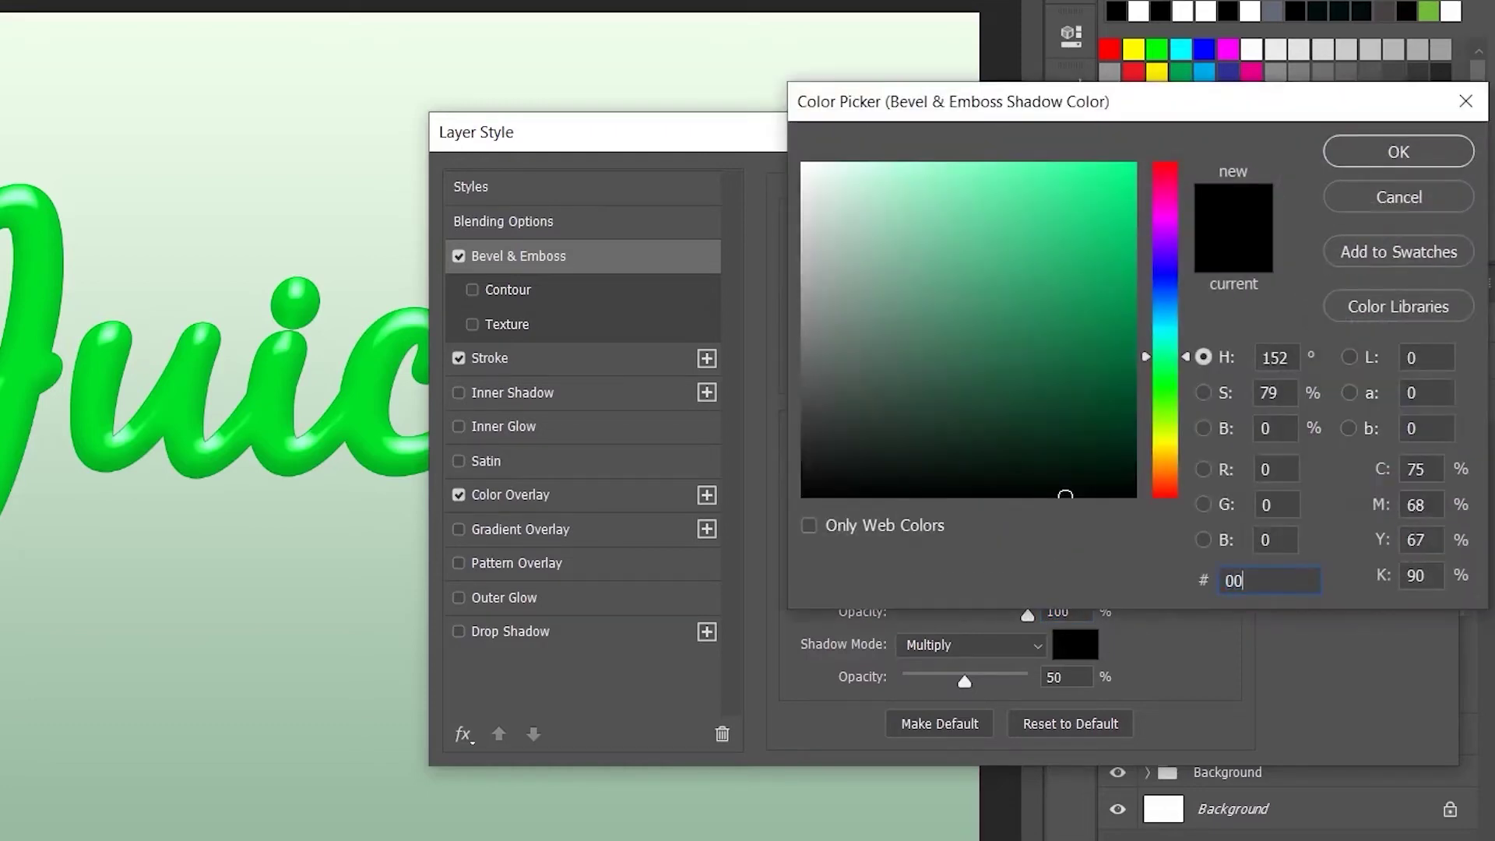
text(3c19)
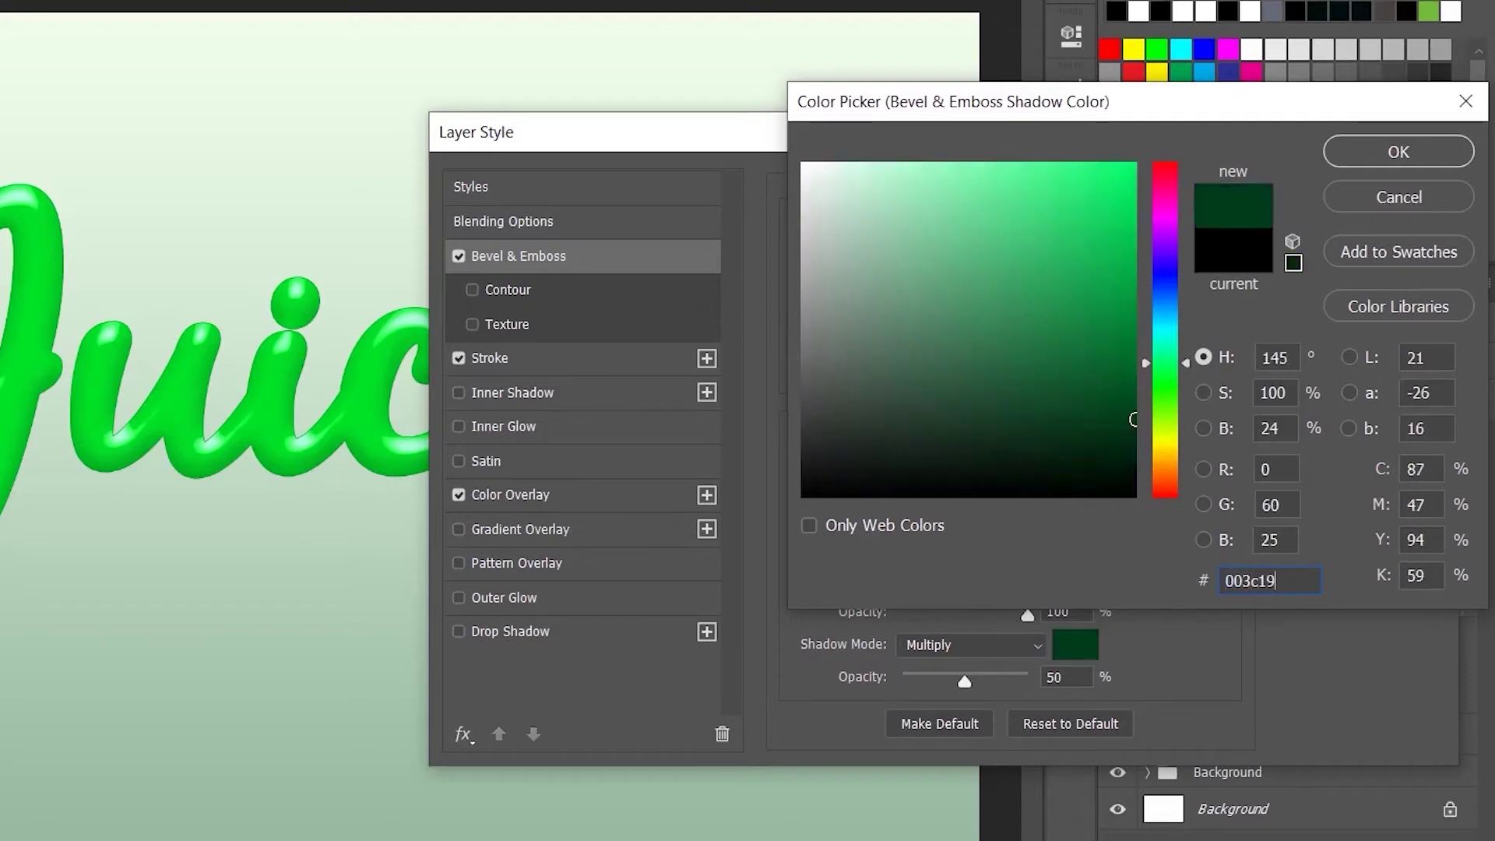
click(1396, 153)
click(993, 647)
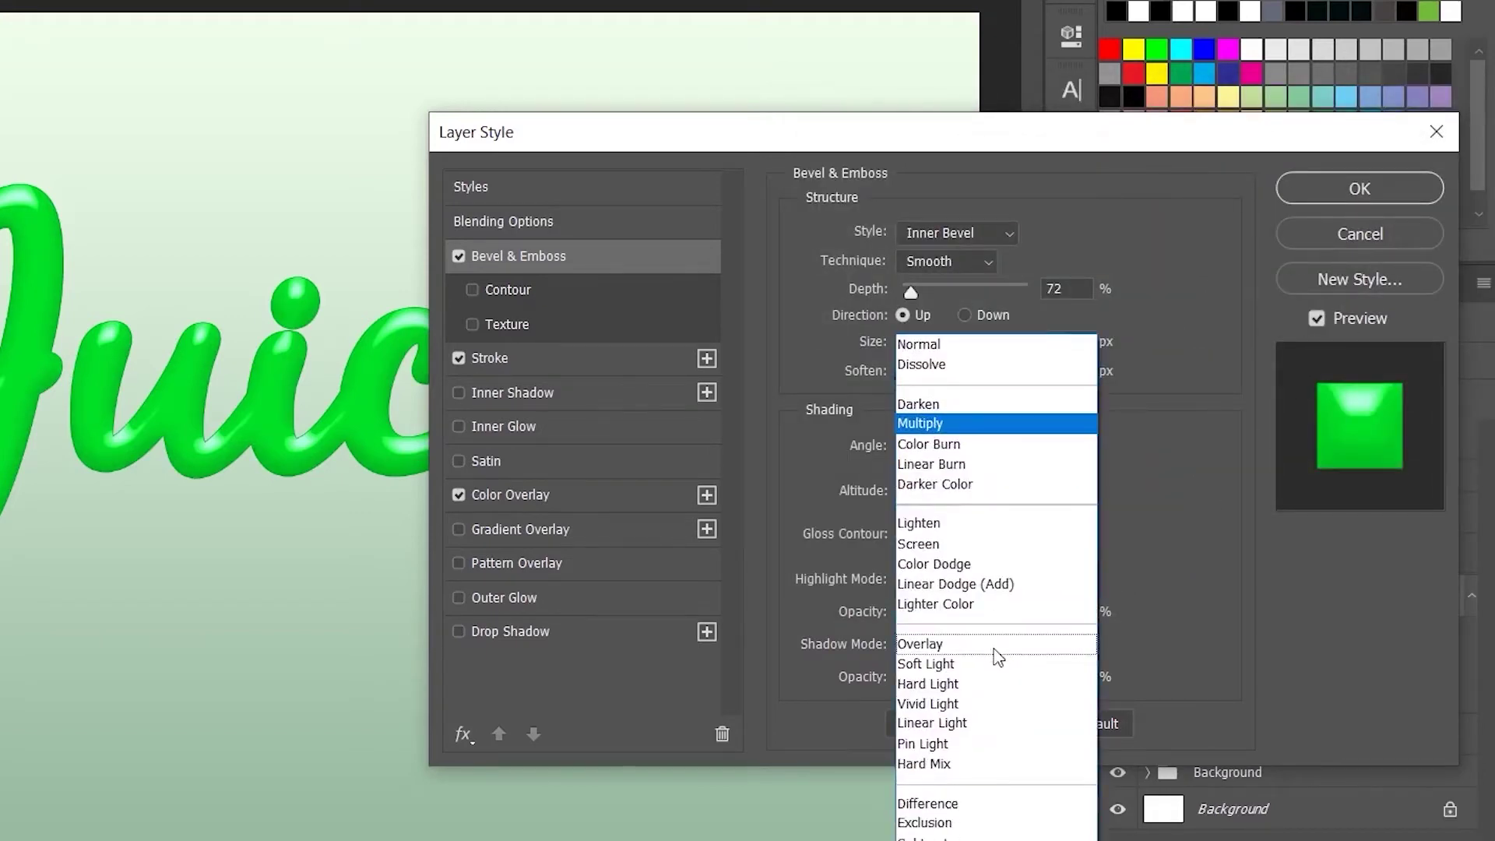
click(963, 564)
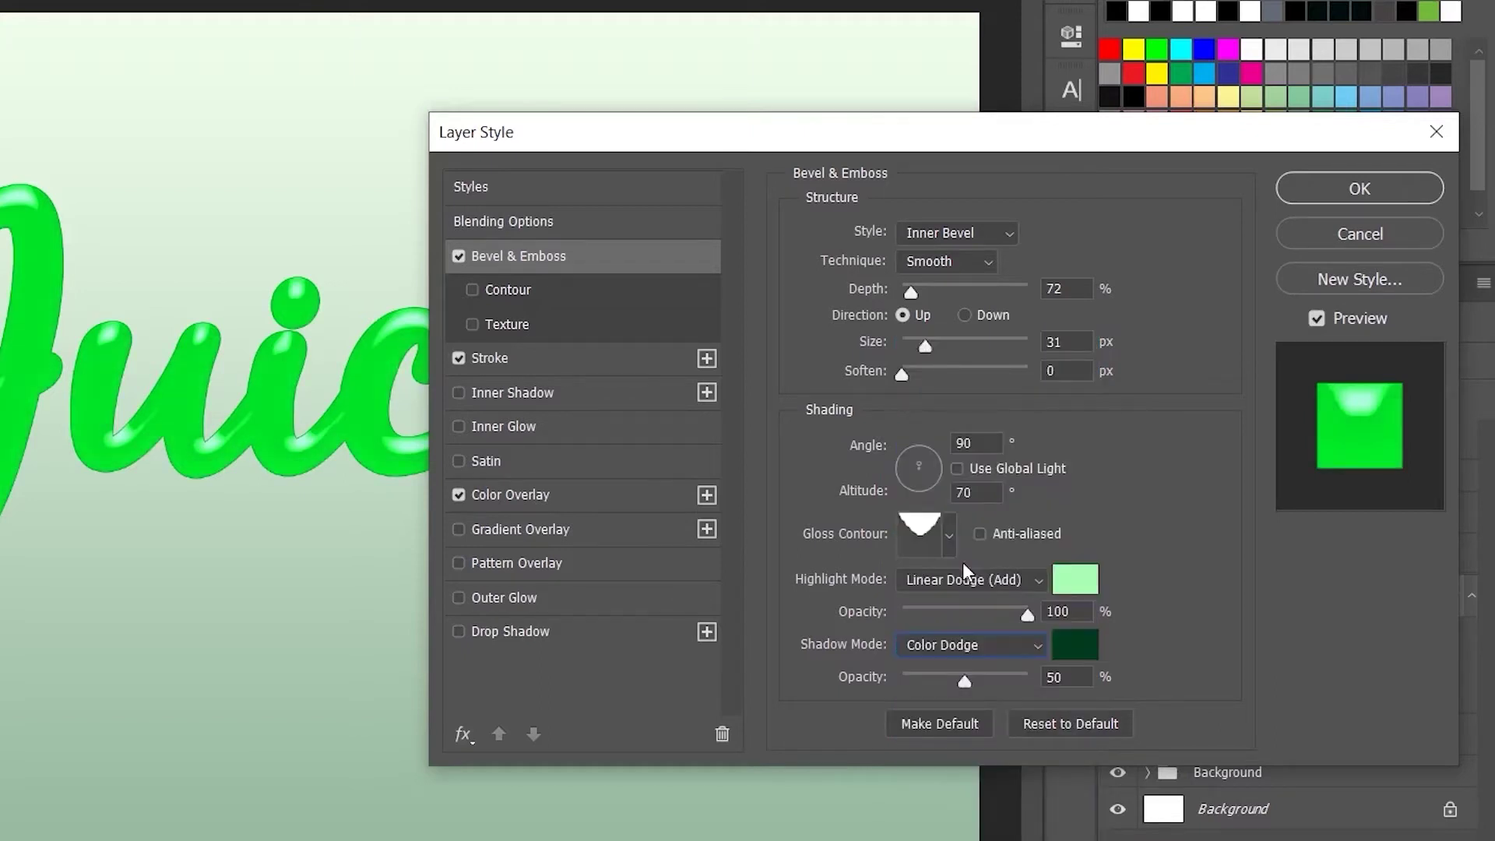
drag(967, 682, 998, 686)
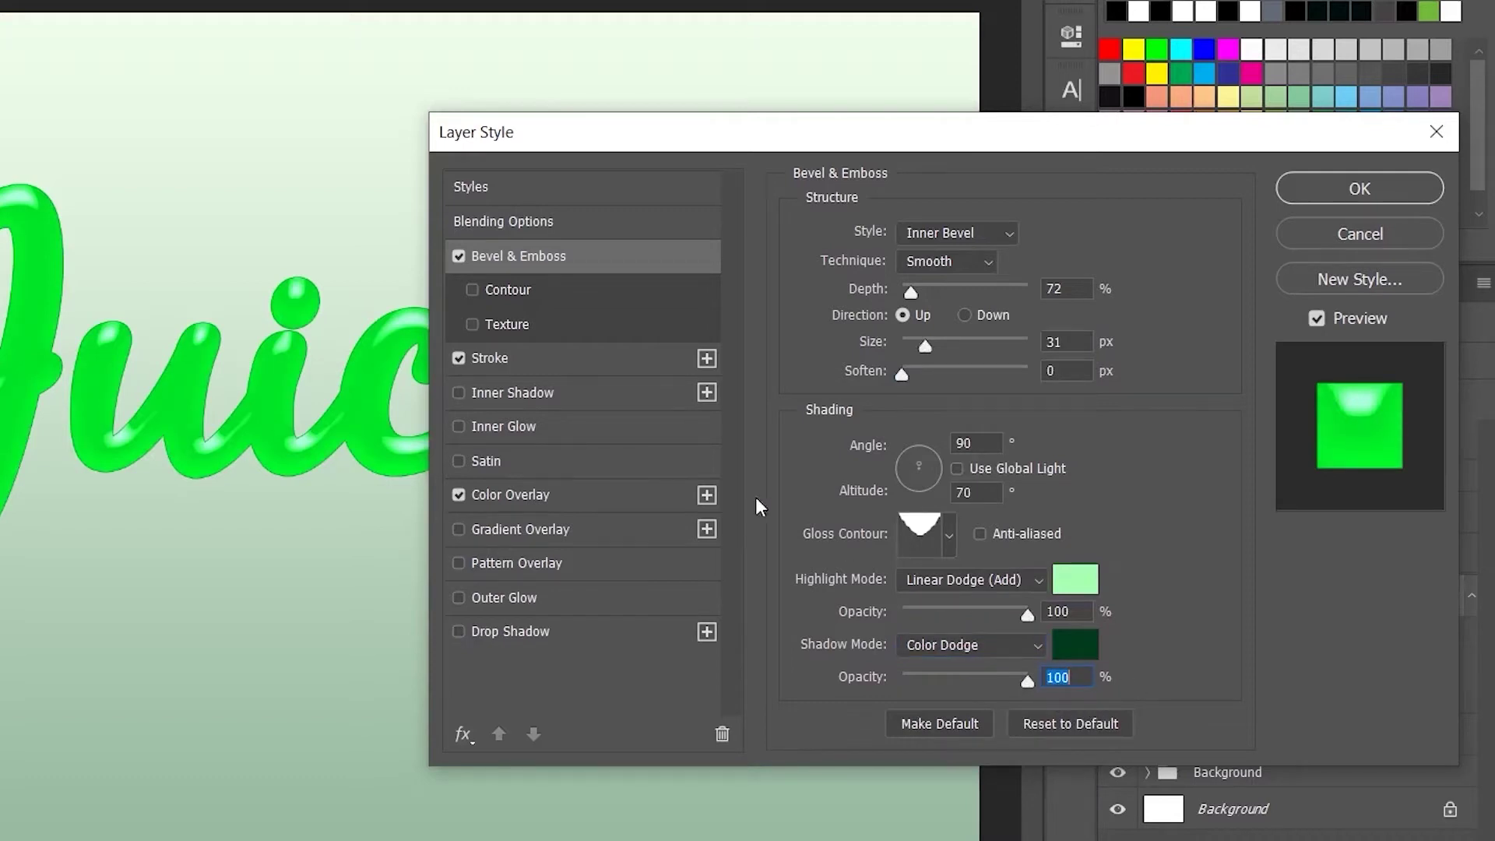
- Enable the Contour option of the bevel on Effect 1 and choose the Gaussian contour preset
click(541, 292)
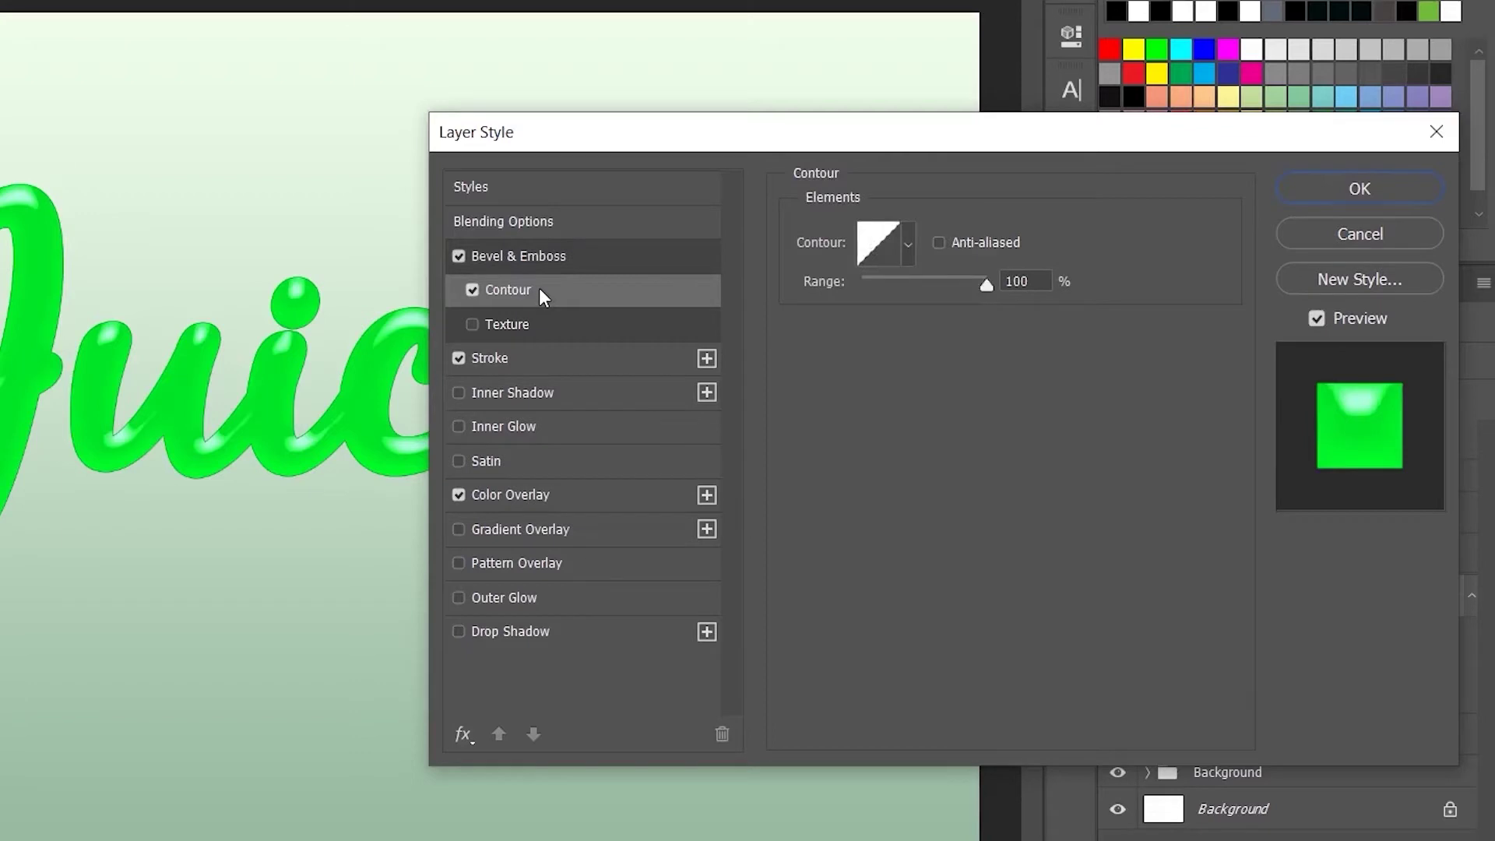
click(903, 255)
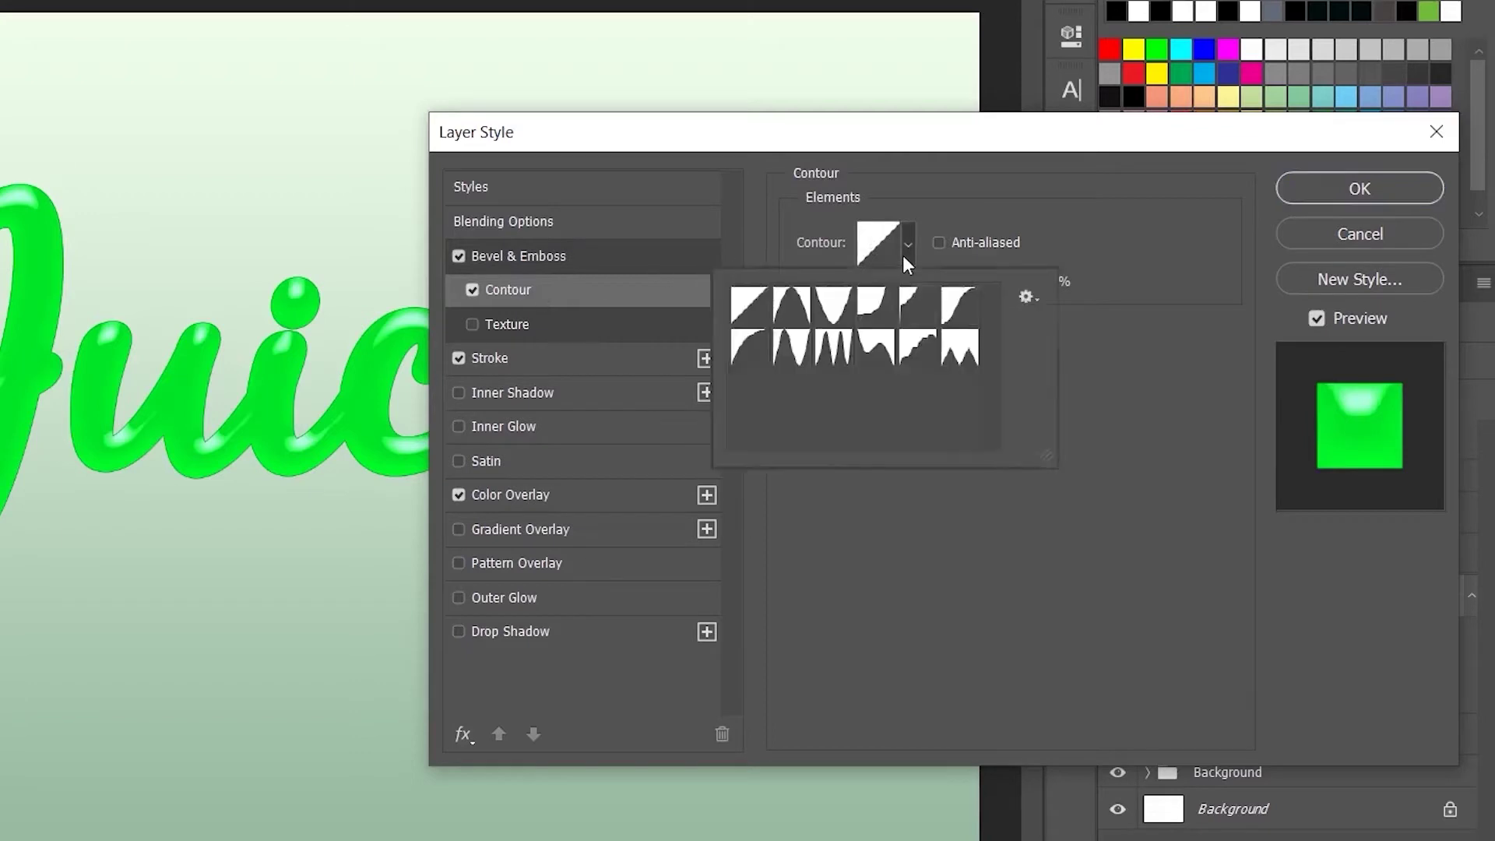
click(967, 316)
click(1094, 353)
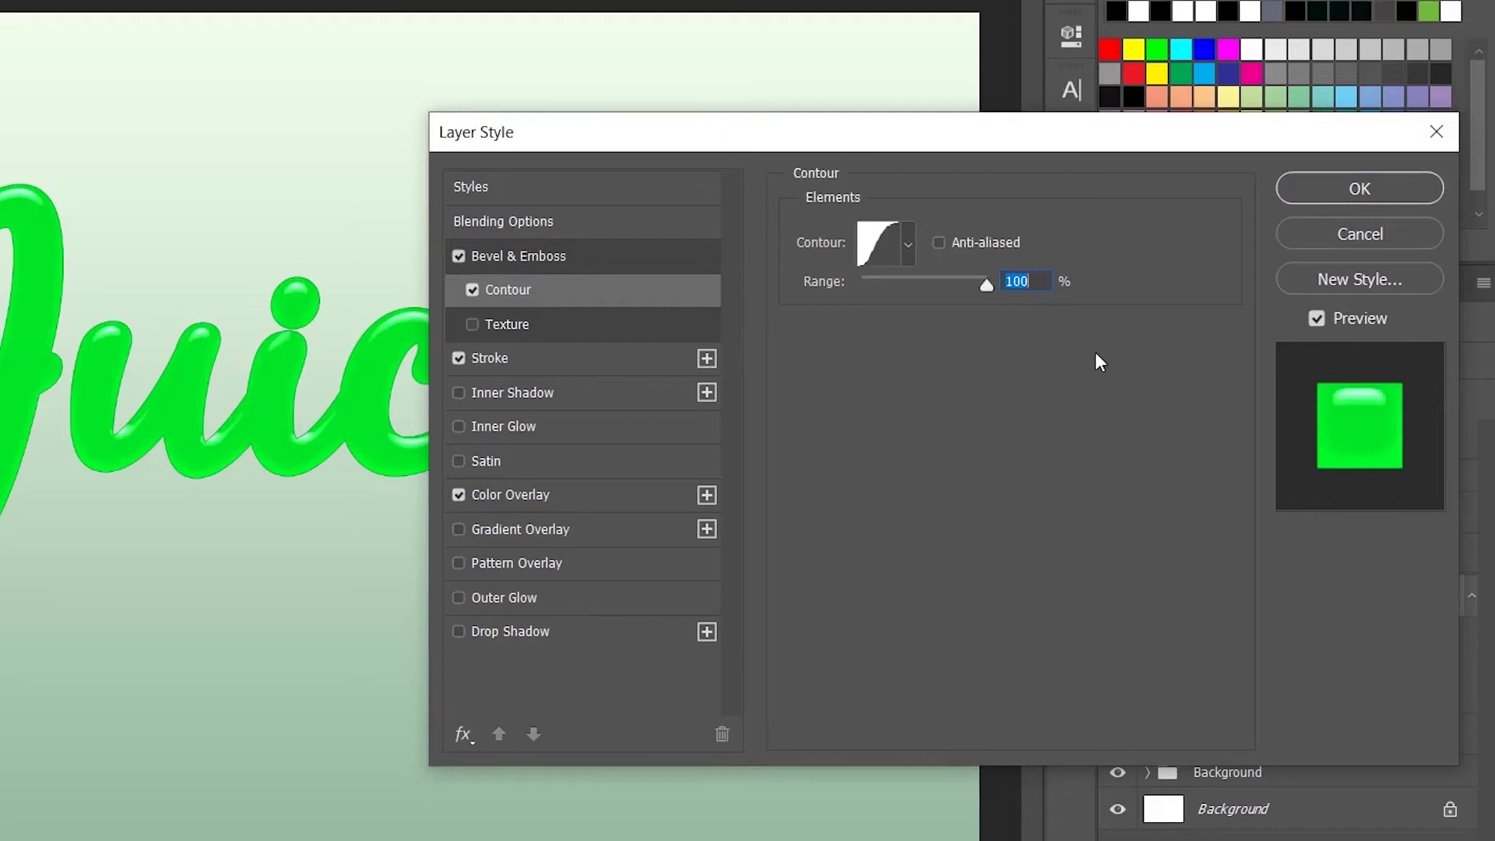
- Add an Inner Glow to Effect 1 in color 015e20 with blend mode Normal
click(510, 427)
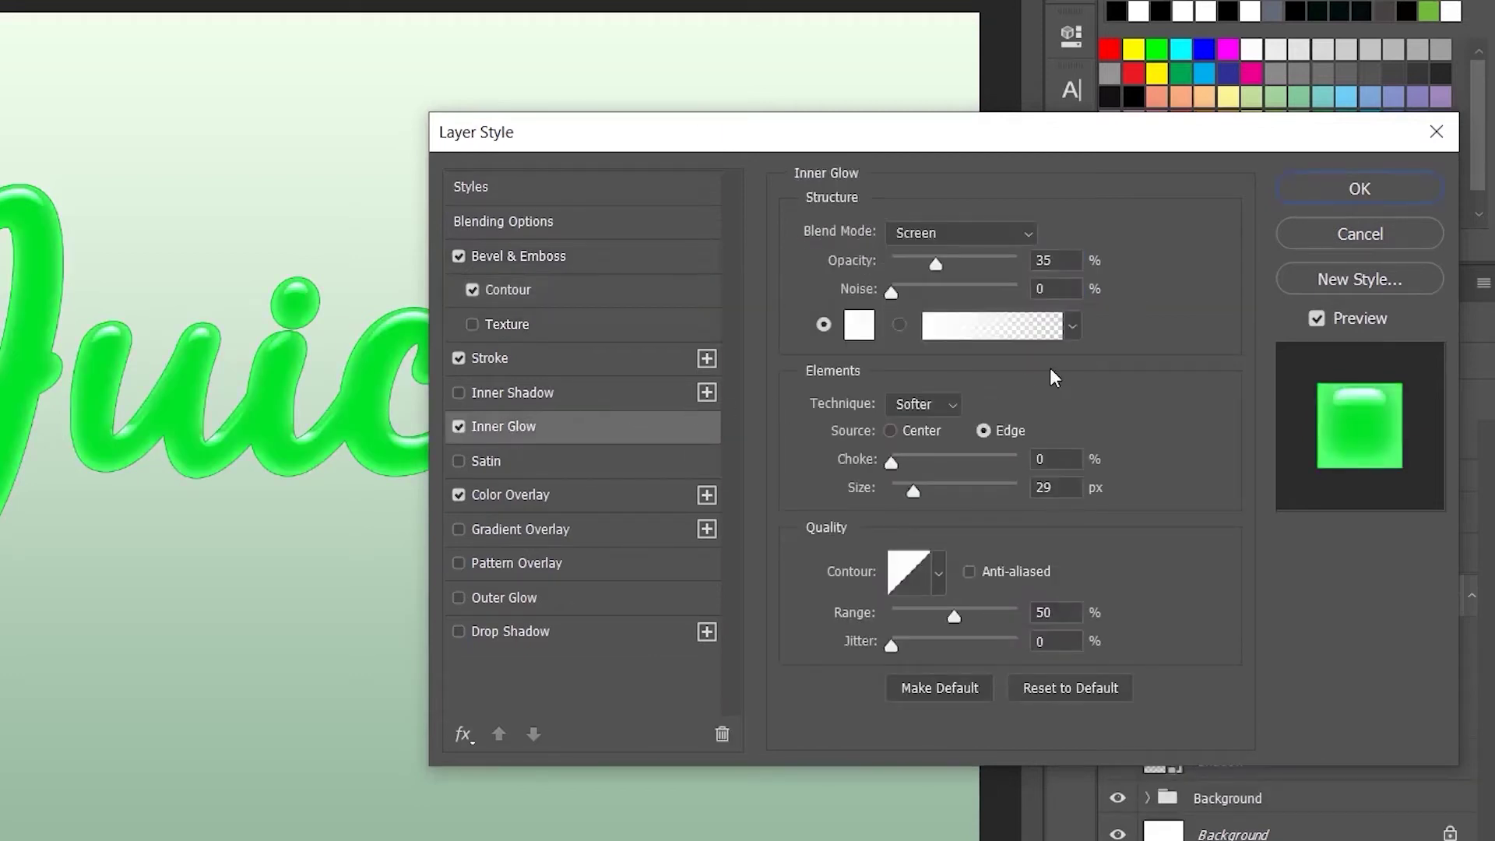
click(860, 322)
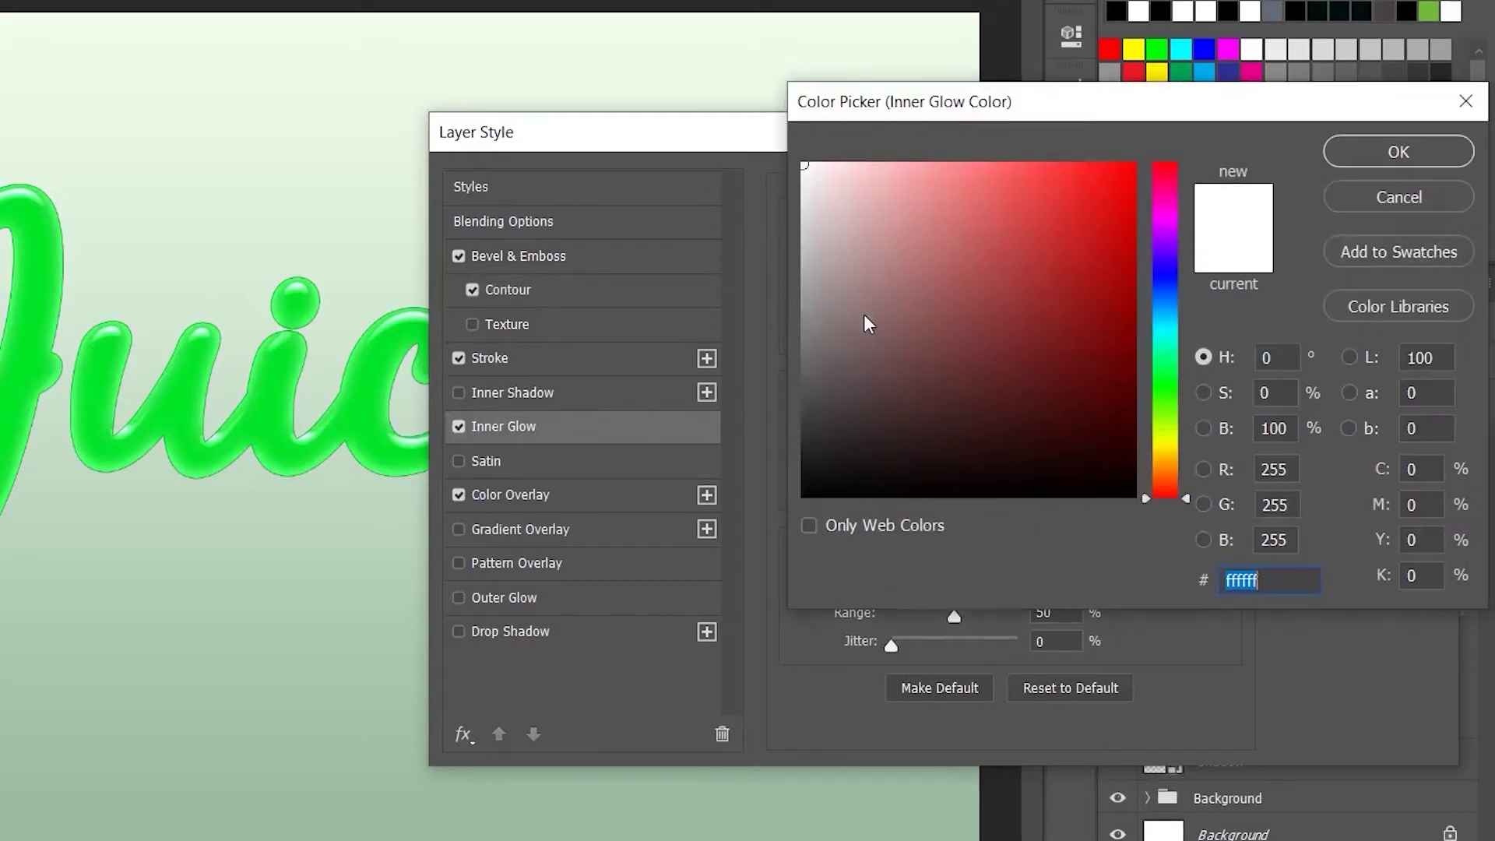
text(015e)
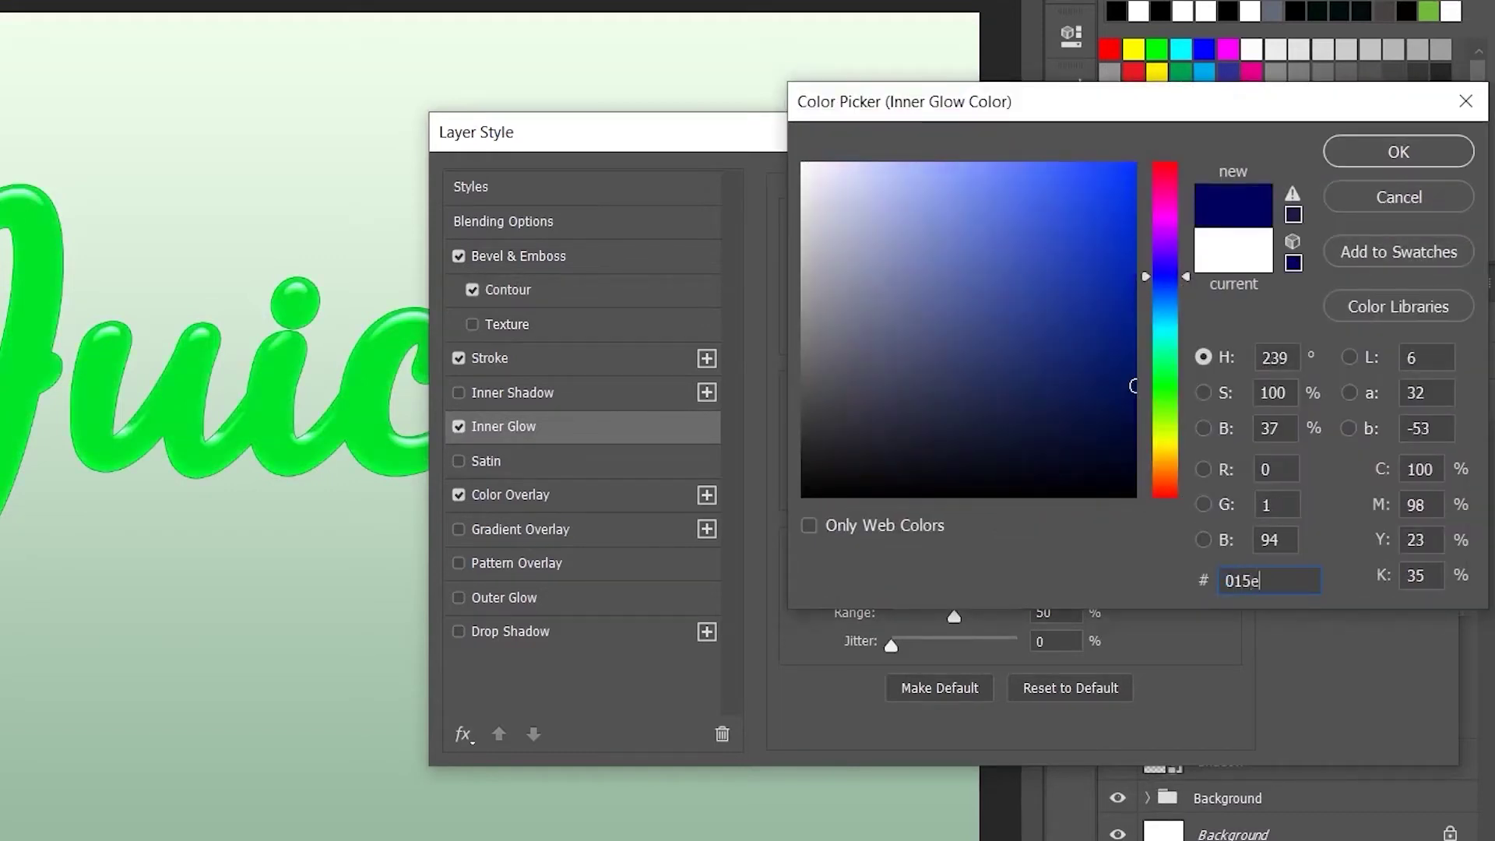
text(20)
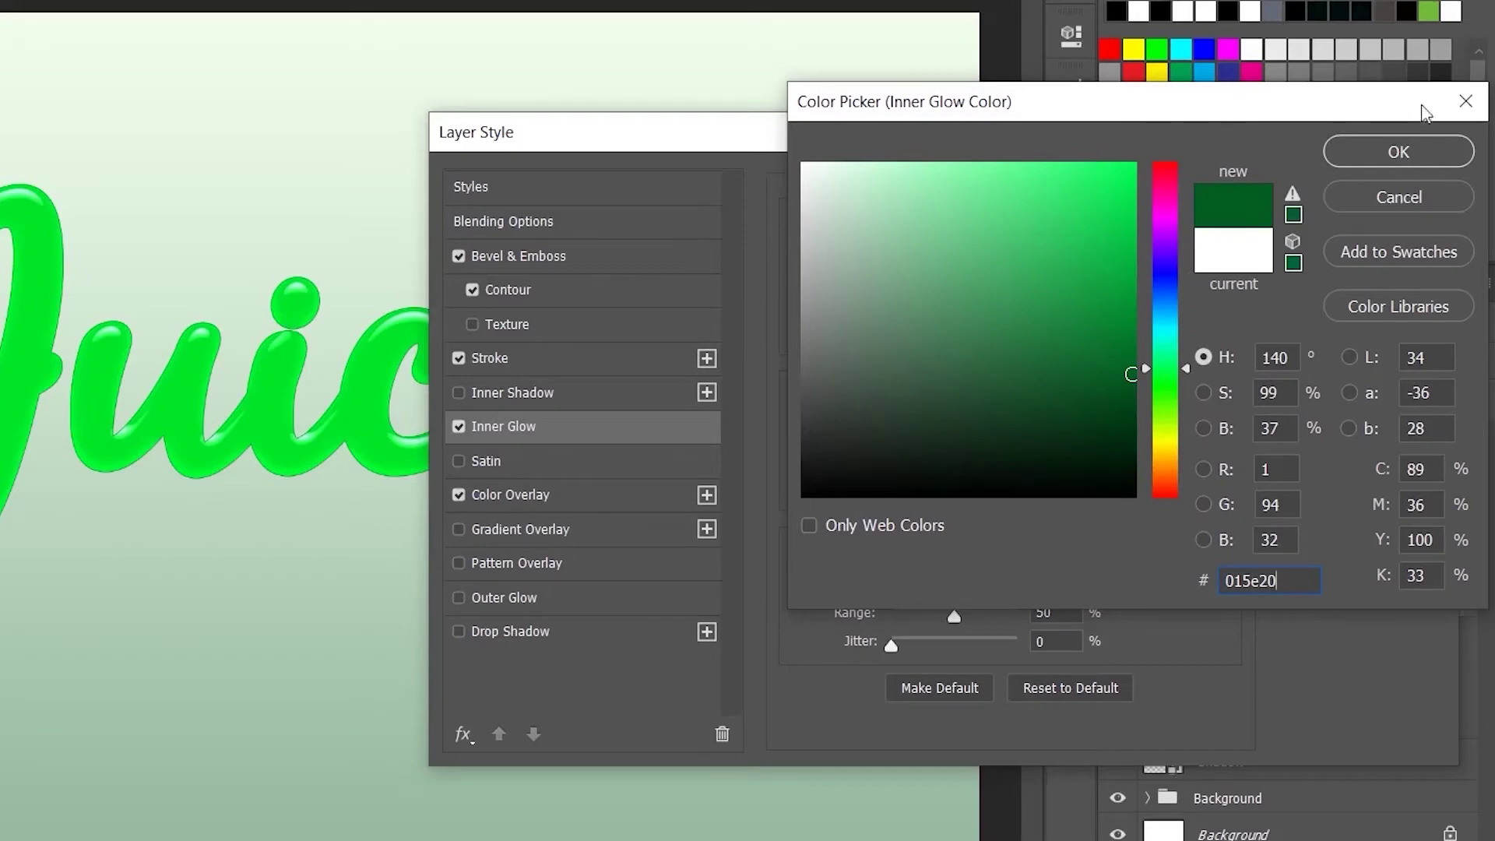
click(1430, 152)
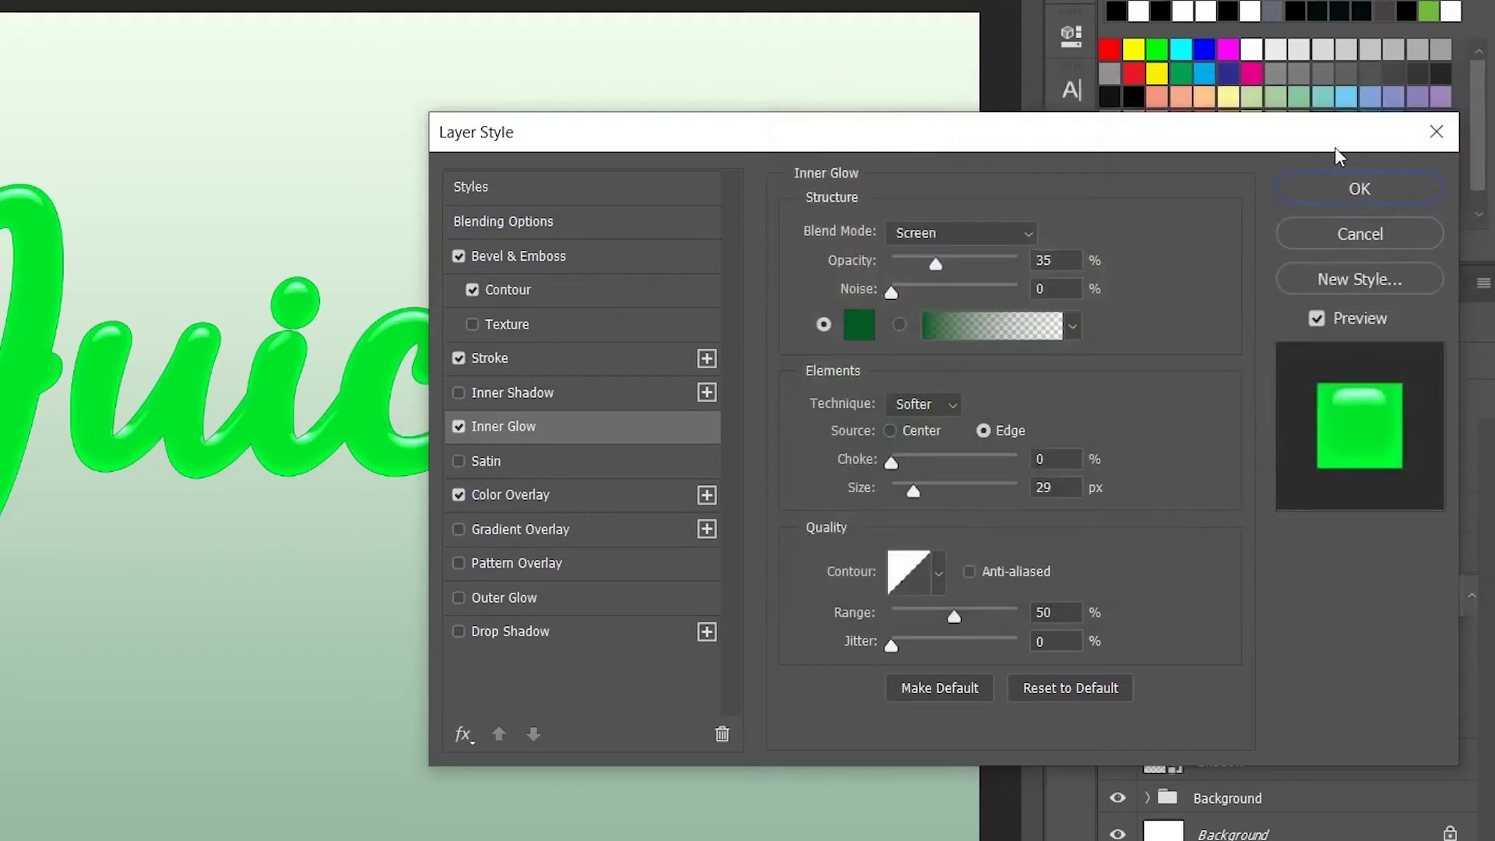
click(987, 233)
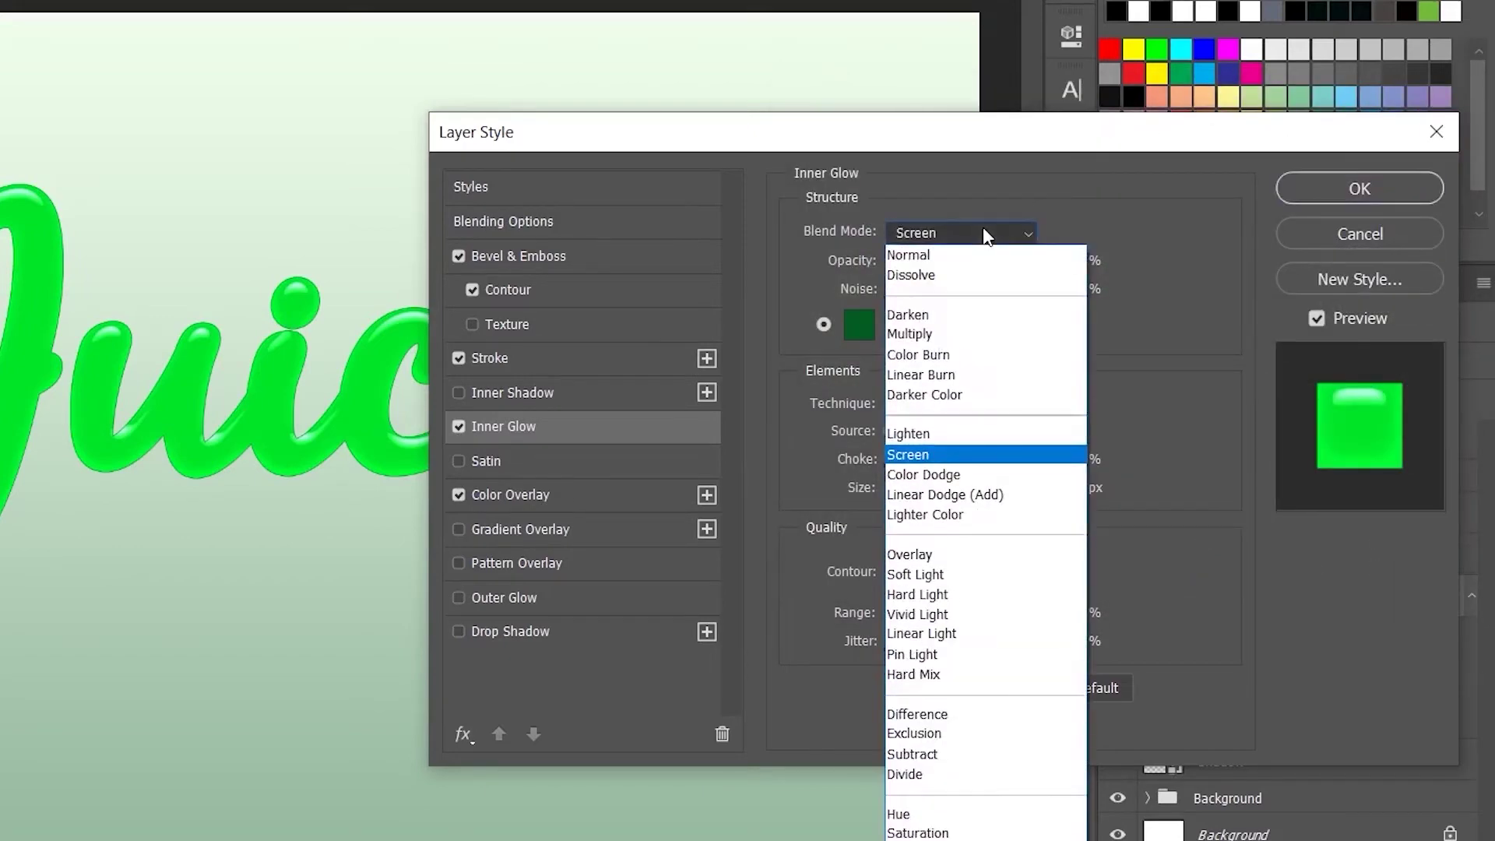
click(962, 257)
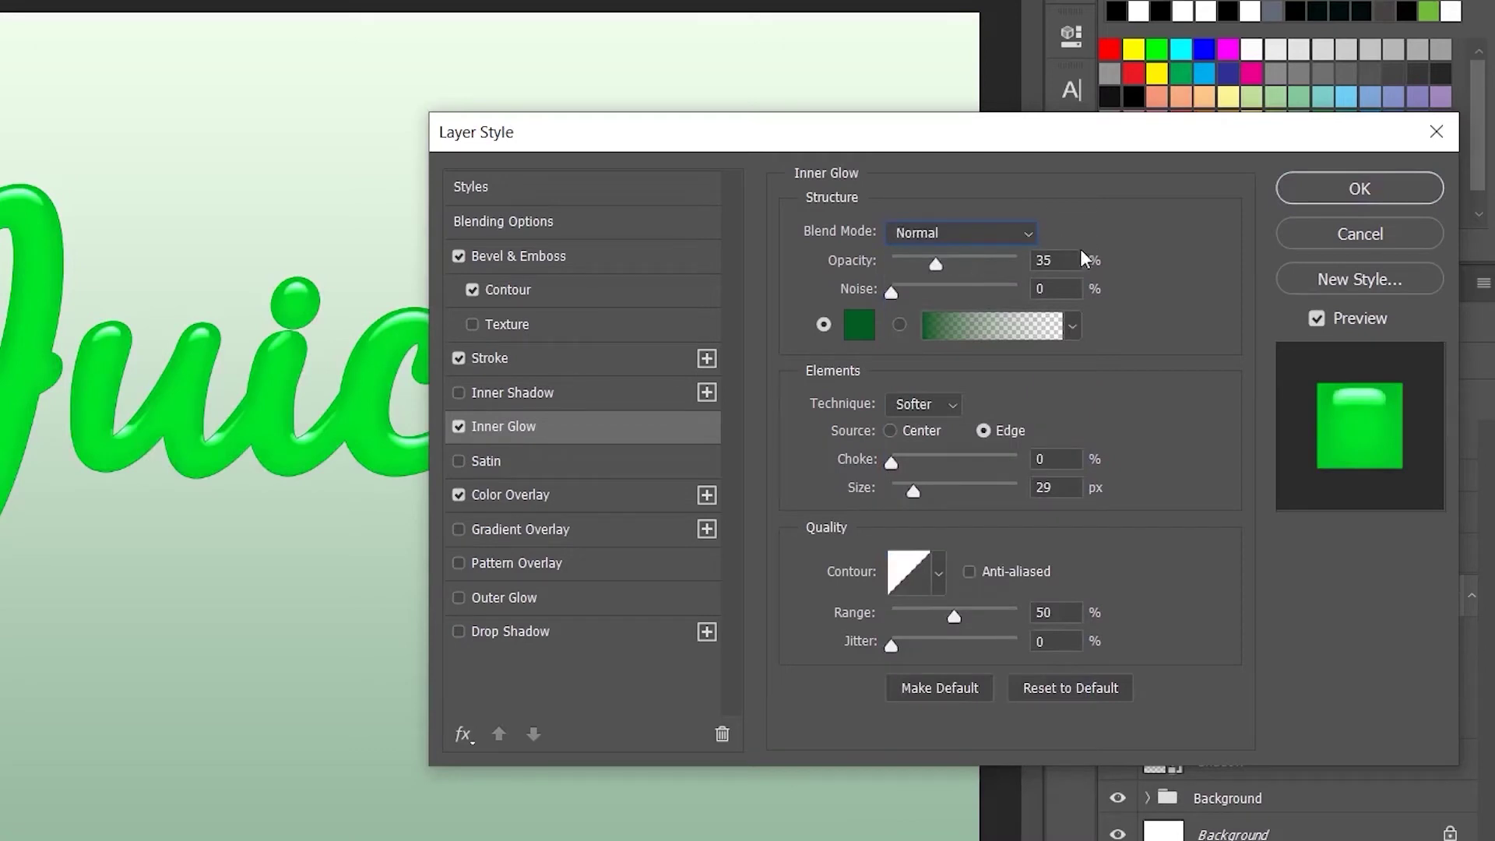
- Set the inner glow's opacity to 80% and its noise to 71%
click(1064, 262)
text(80)
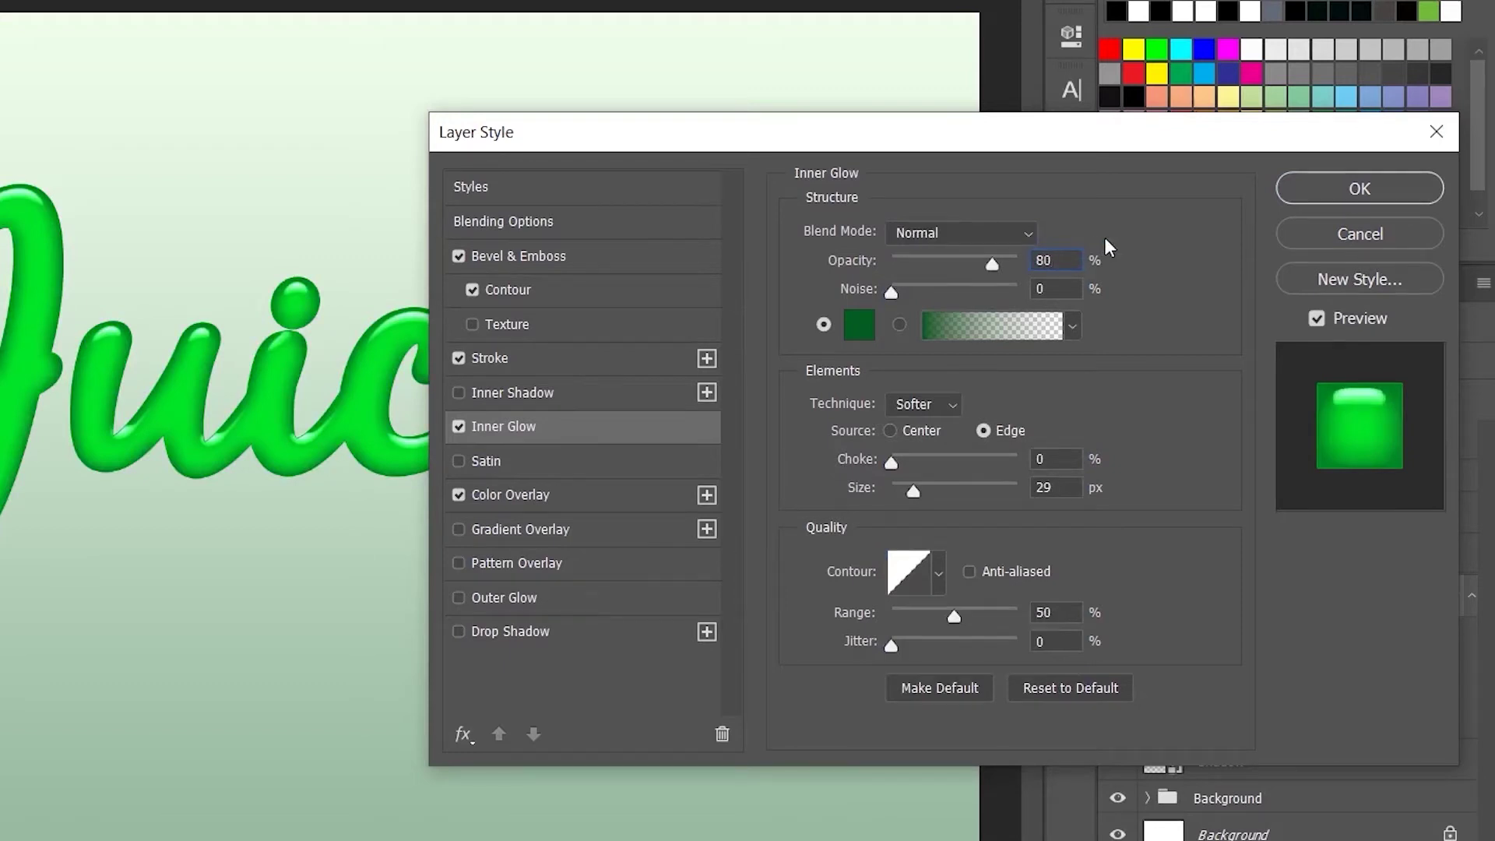
click(1040, 289)
text(71)
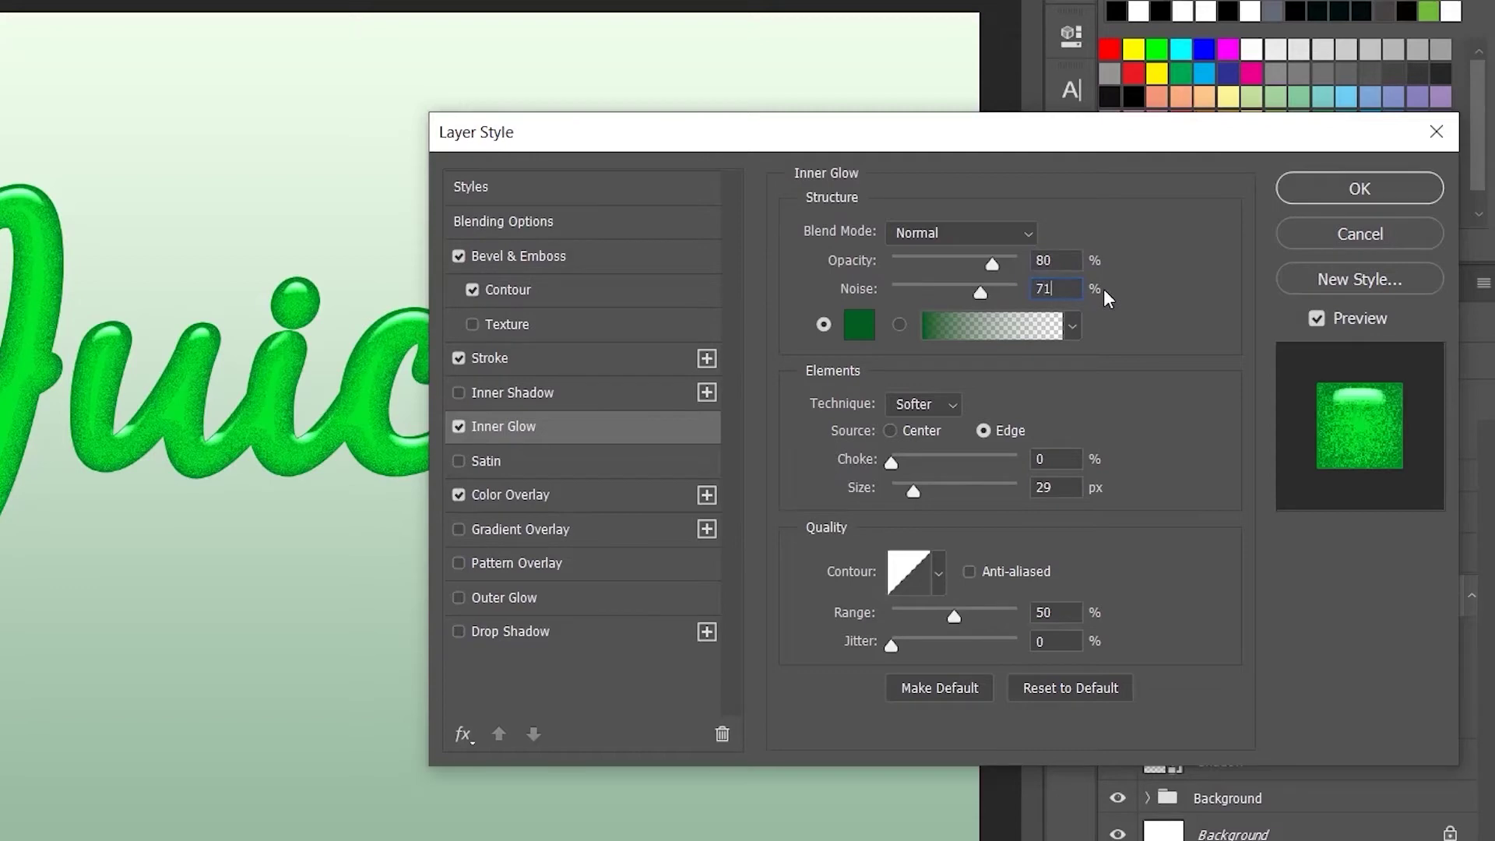
- Set the inner glow's choke to 3%, size to 50 px and range to 47%
click(1024, 461)
text(3)
click(1036, 489)
text(50)
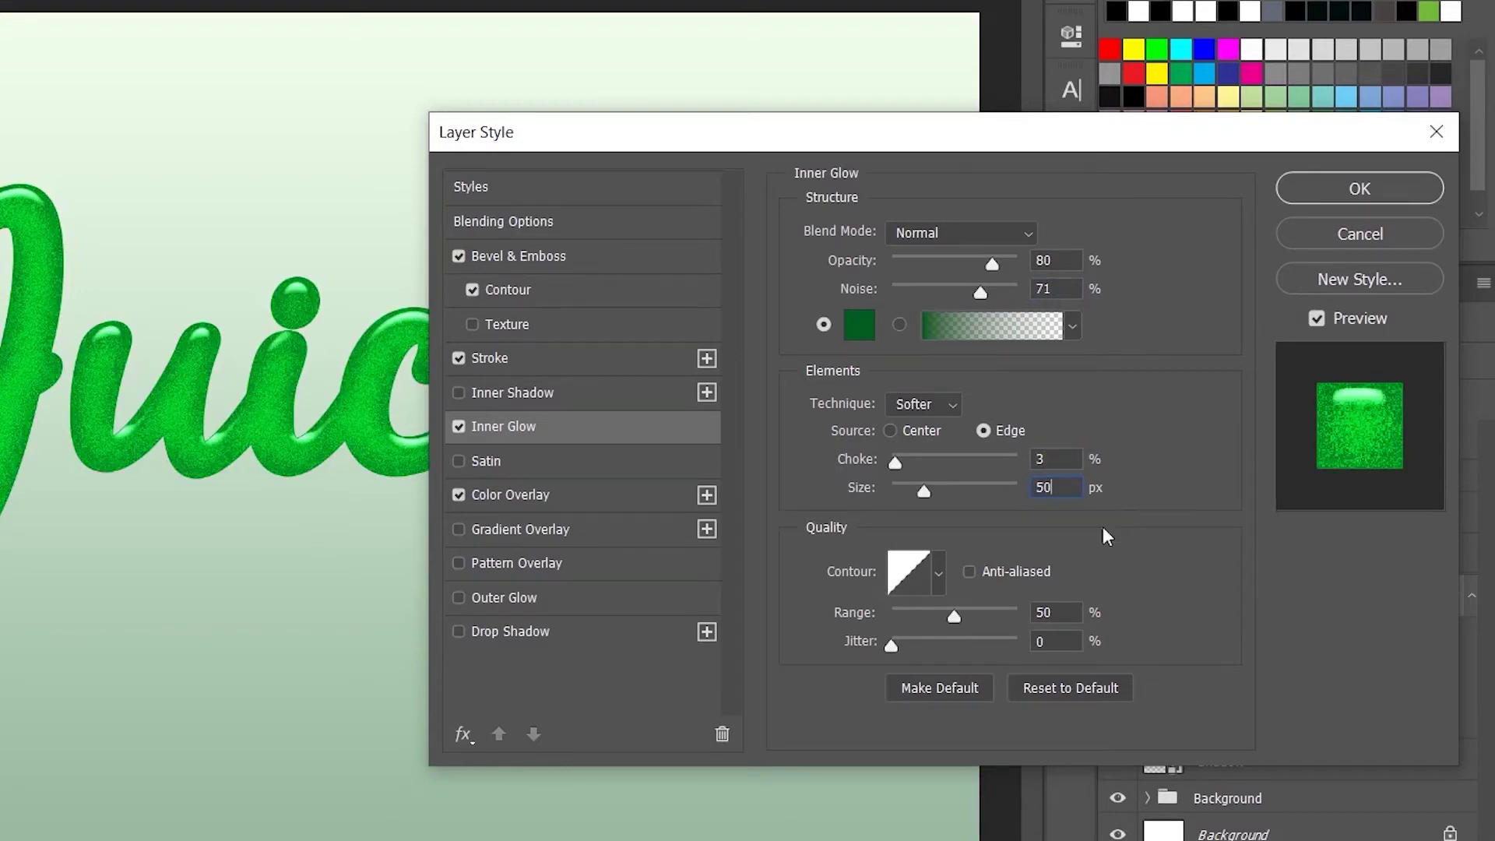
click(1061, 611)
text(47)
- Add a Satin effect to Effect 1 in color aaff3b with blend mode Color Dodge
click(573, 459)
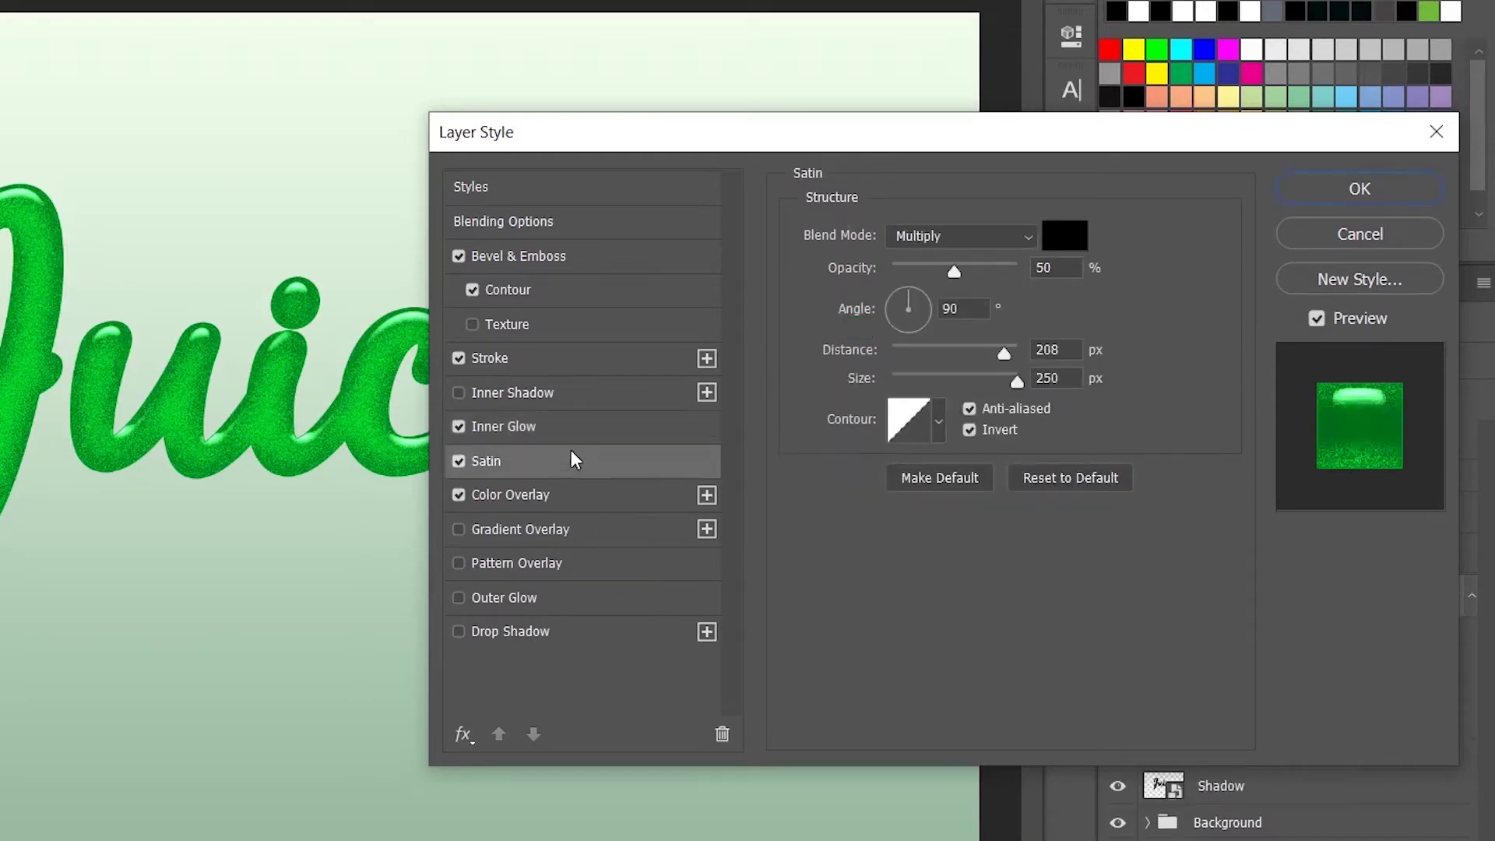
click(1063, 235)
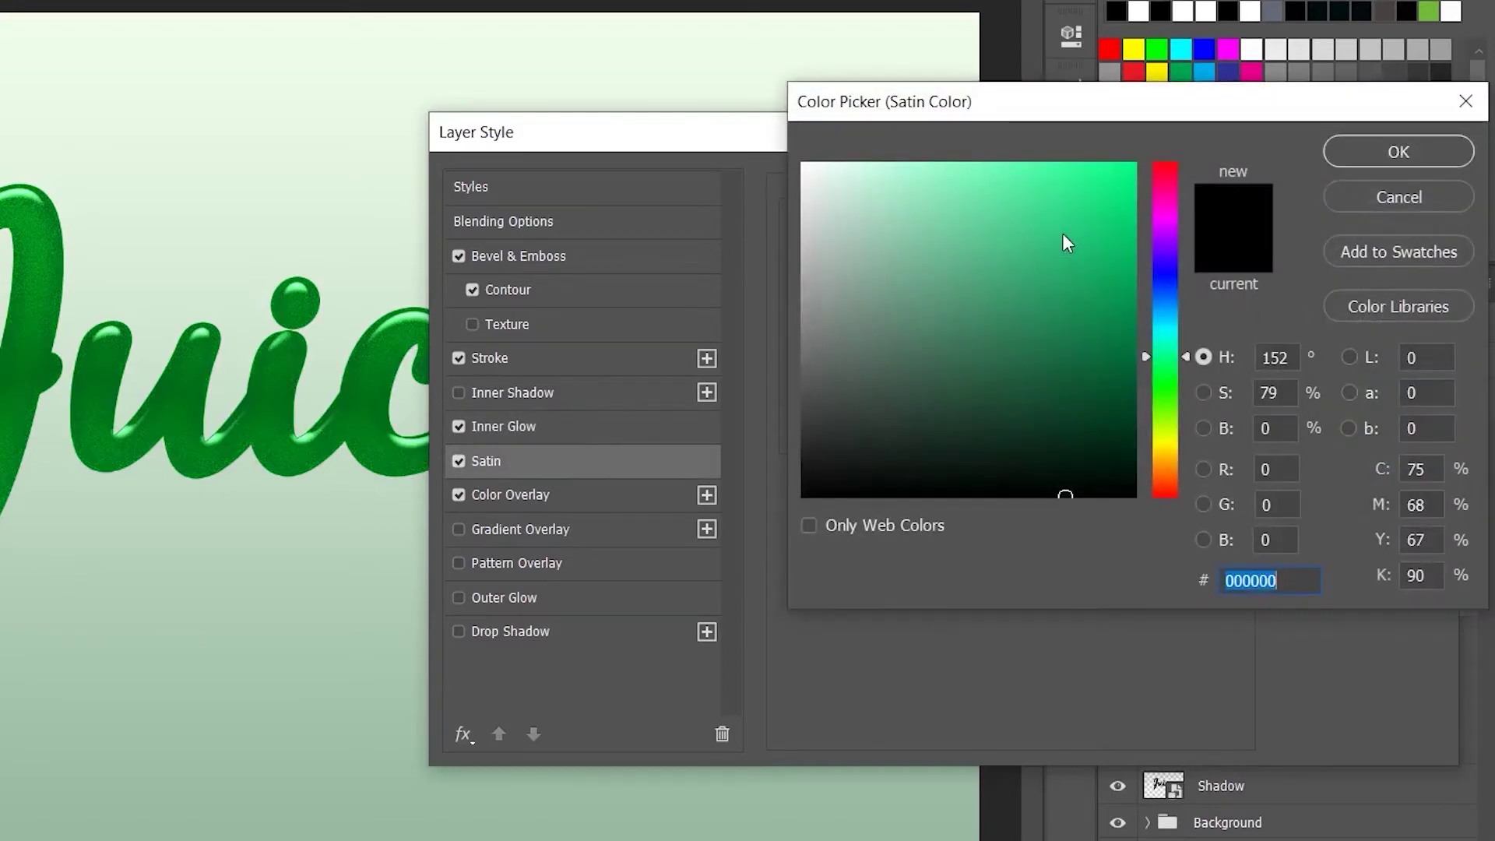
text(aaff)
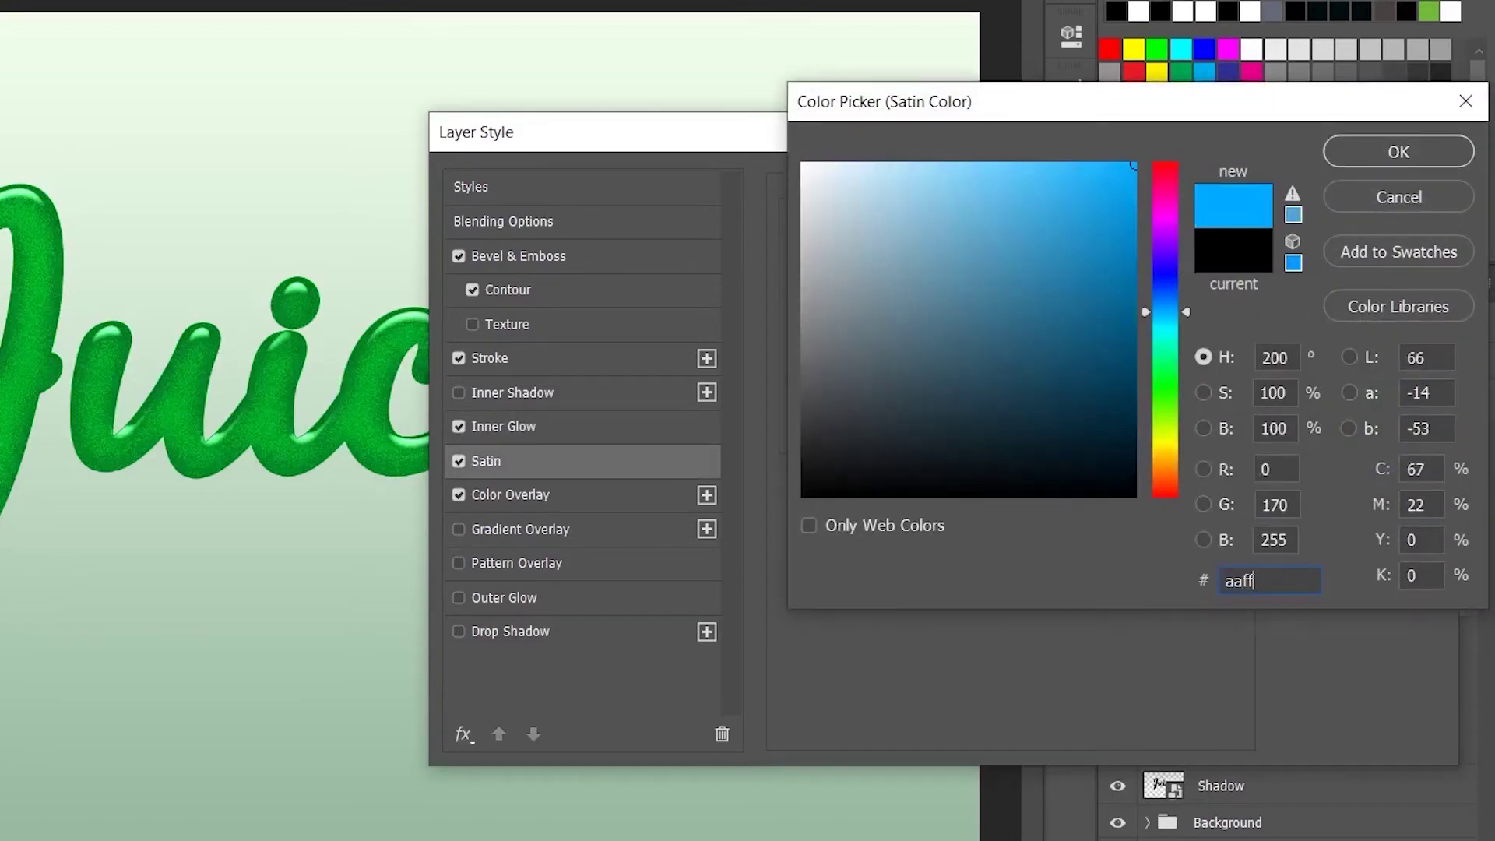
text(3b)
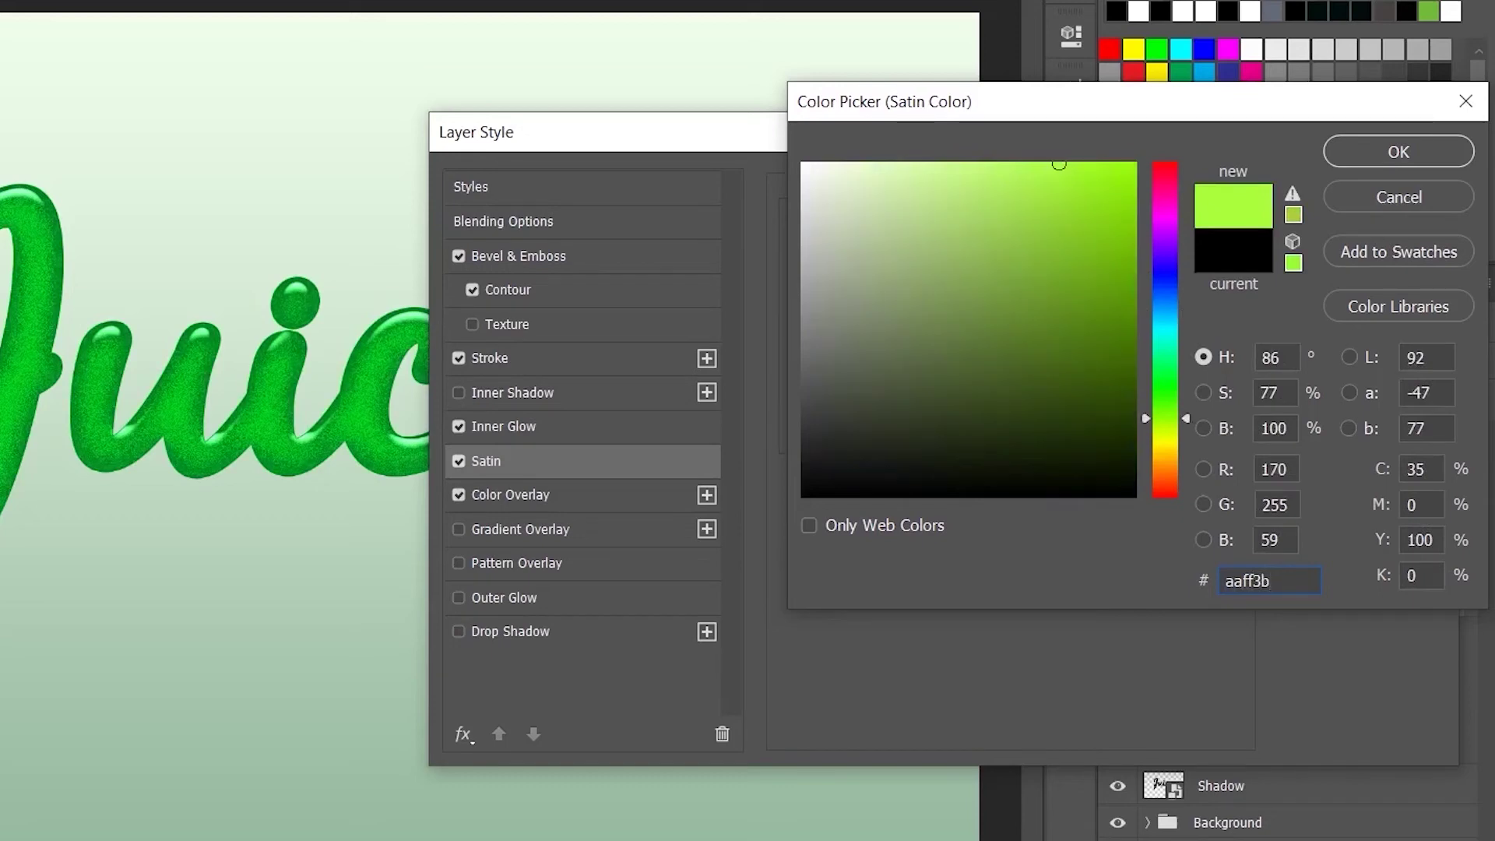
click(1389, 151)
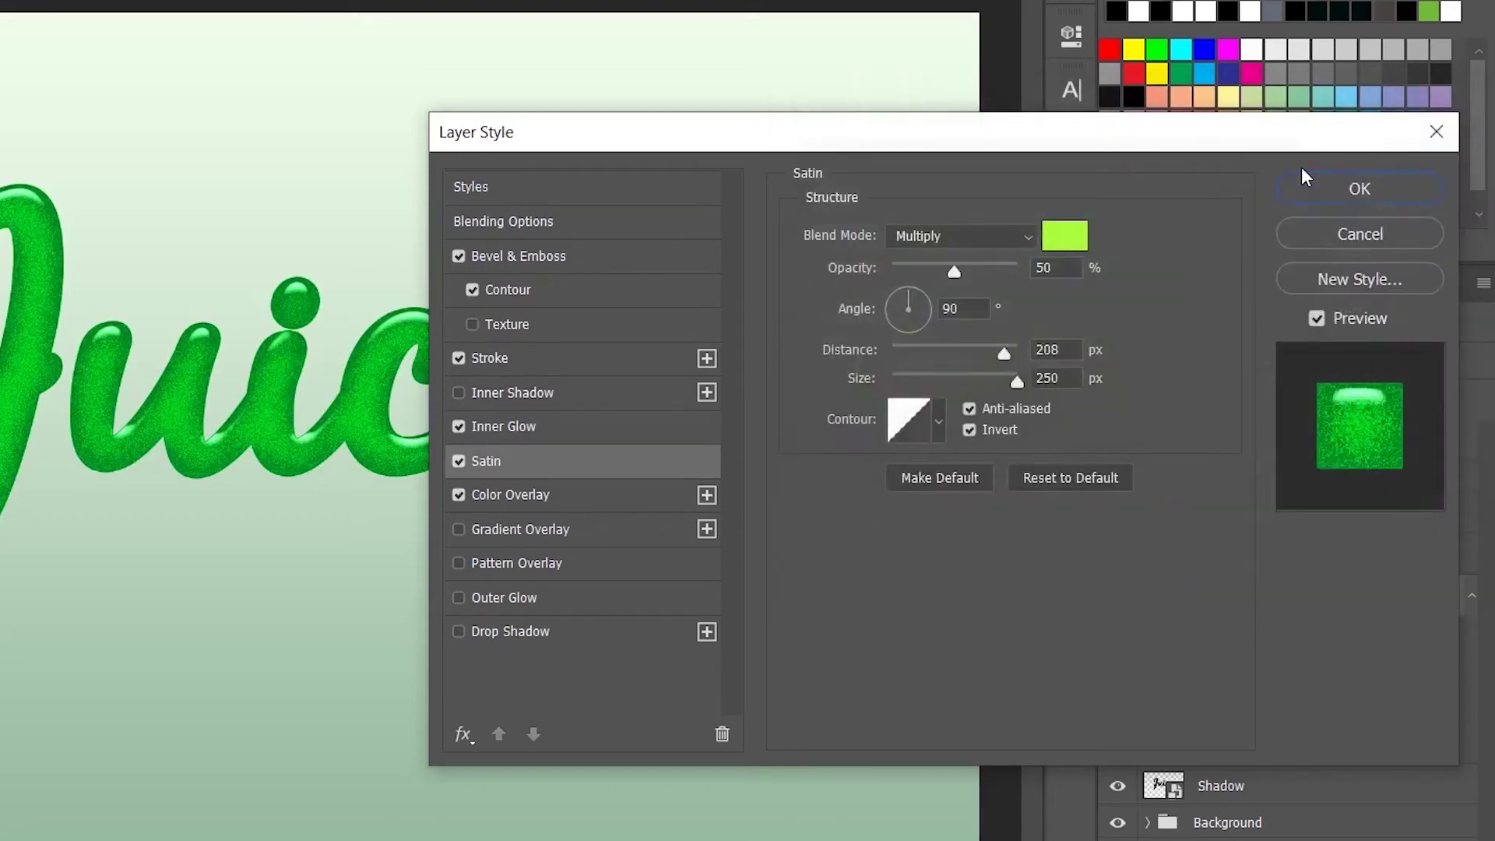
click(983, 235)
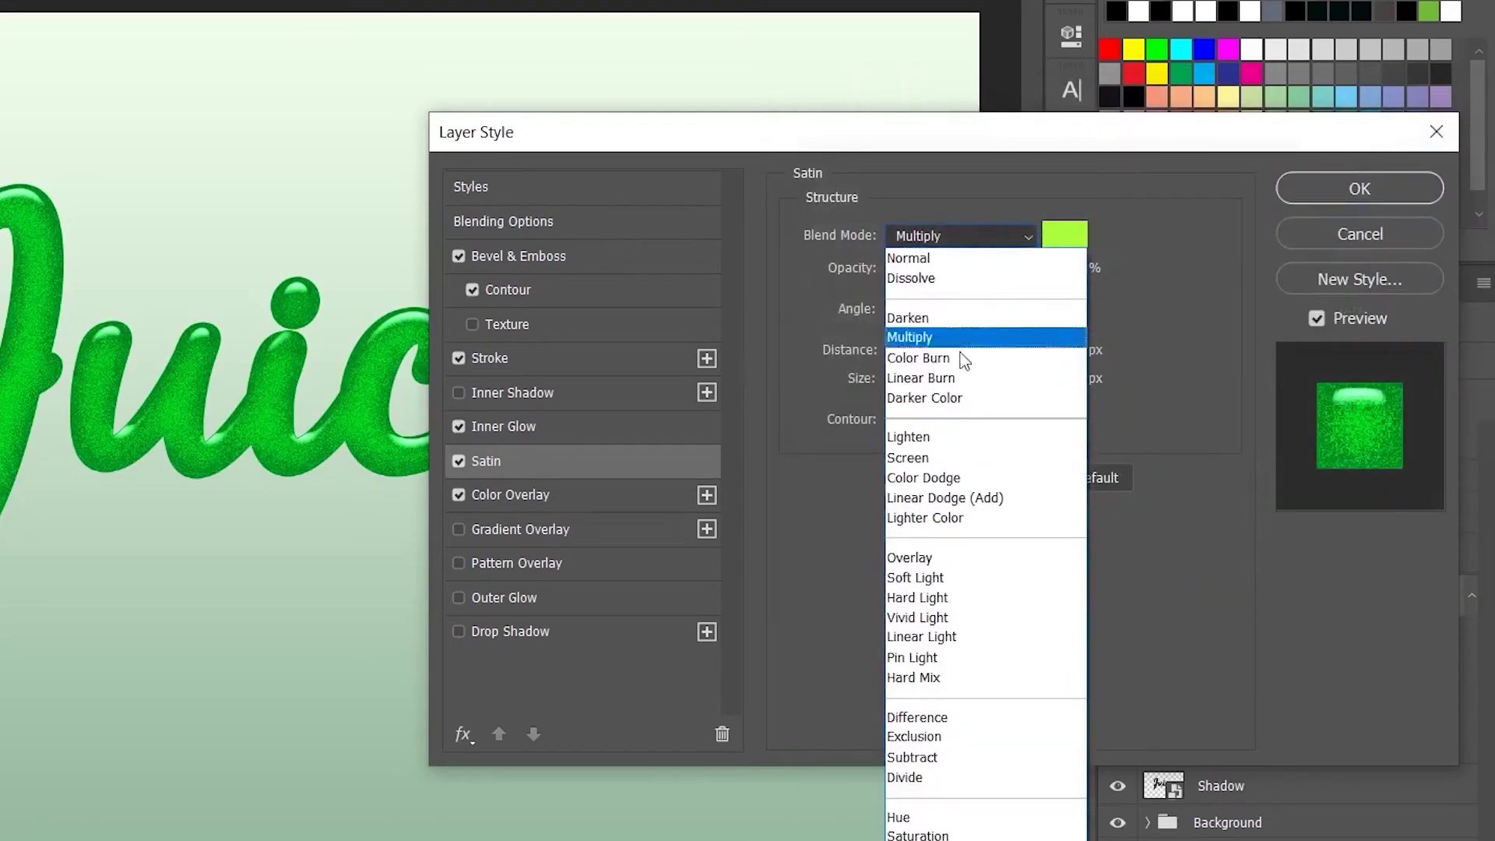
click(963, 478)
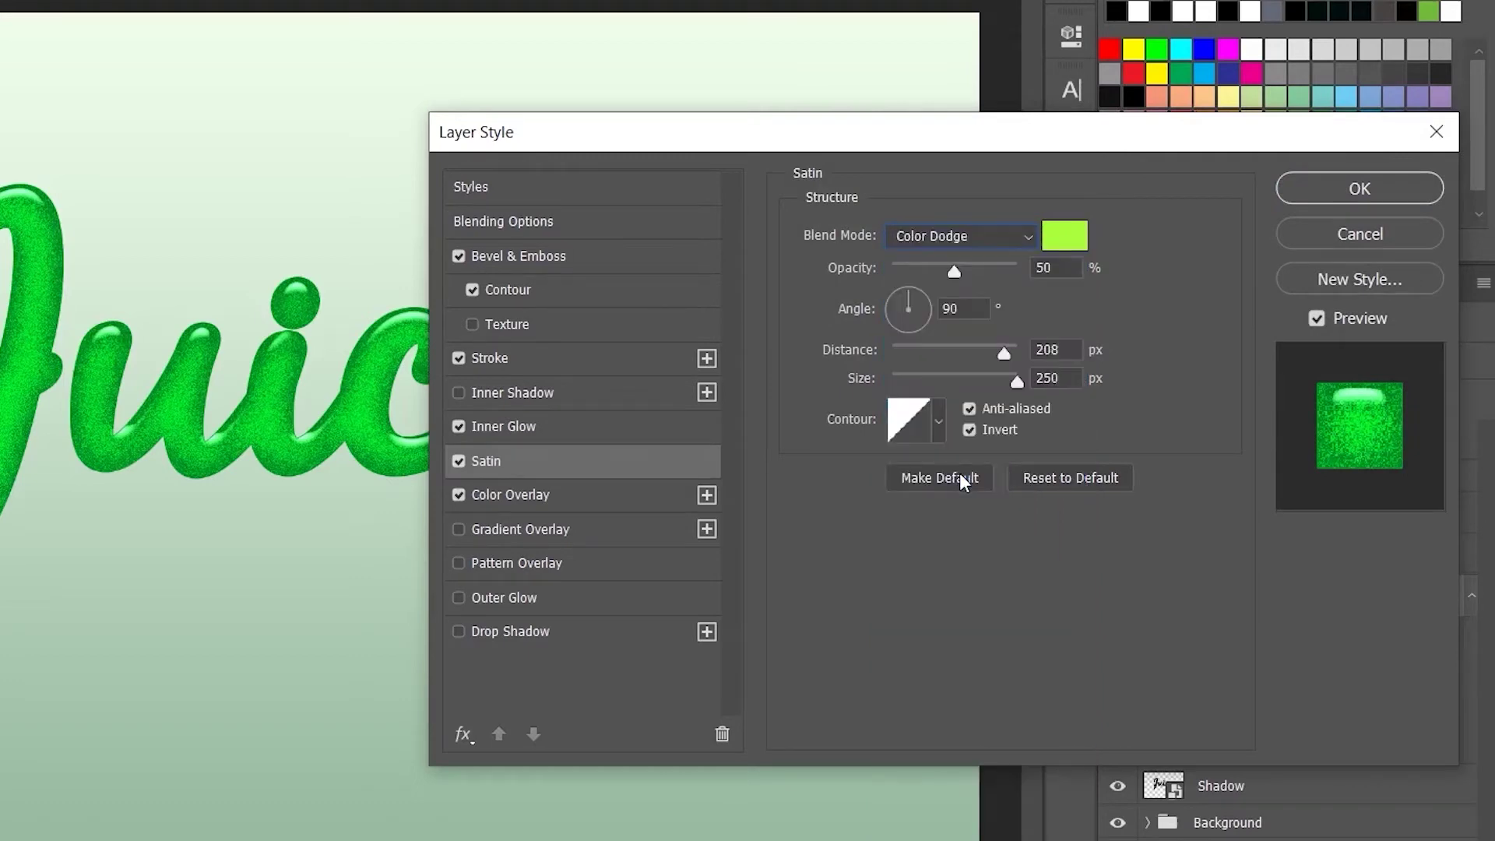
- Set the satin's opacity to 40%, angle to 82°, distance to 22 px and size to 73 px
click(1058, 269)
text(40)
key(Tab)
text(82)
double_click(1059, 349)
text(22)
double_click(1056, 378)
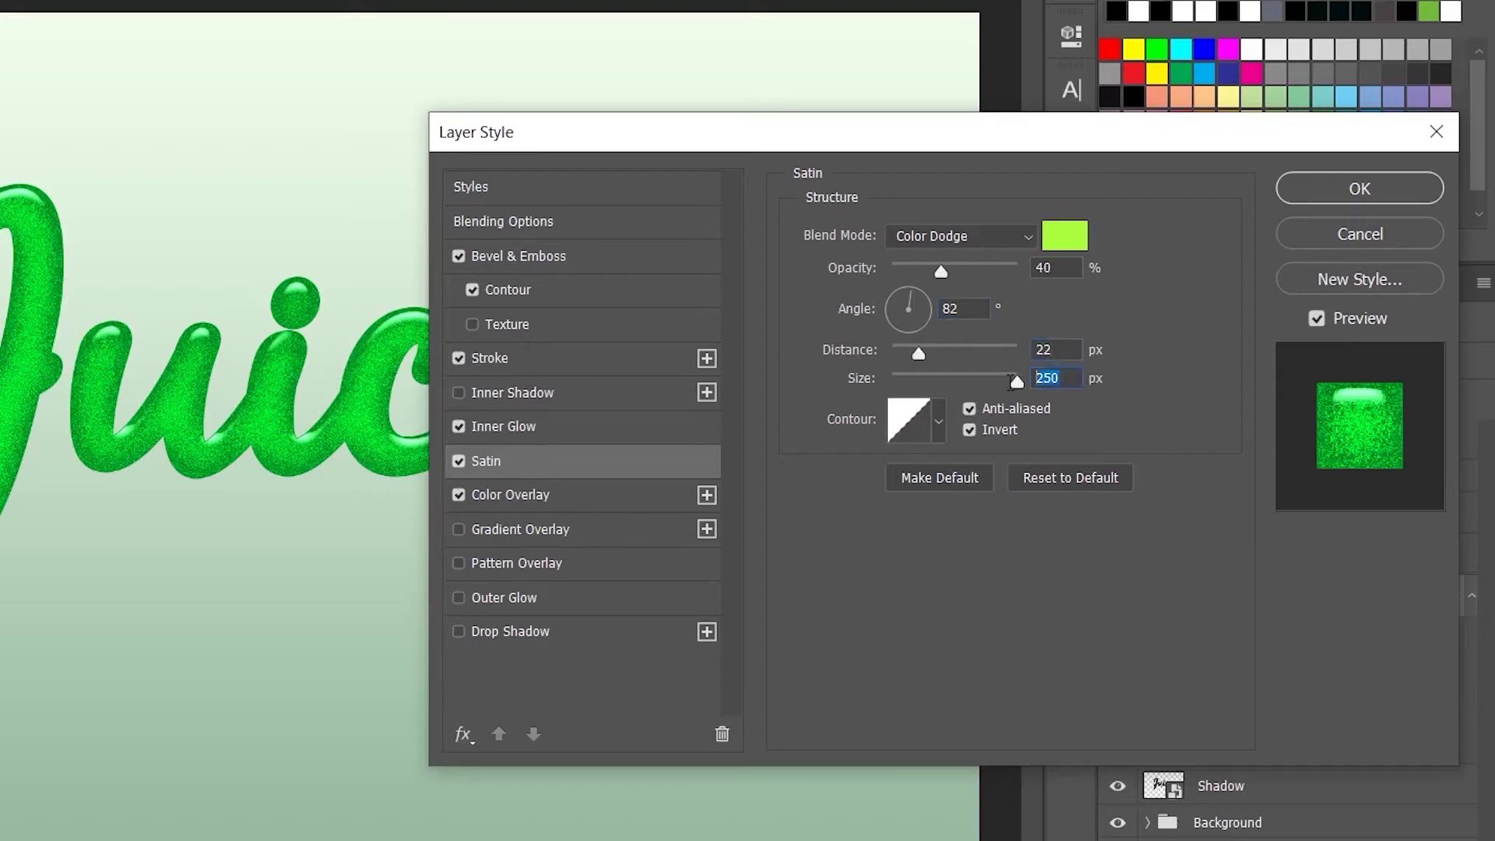
text(73)
- Turn off anti-aliasing for the satin and choose the Cove - Deep contour preset
click(970, 410)
click(940, 421)
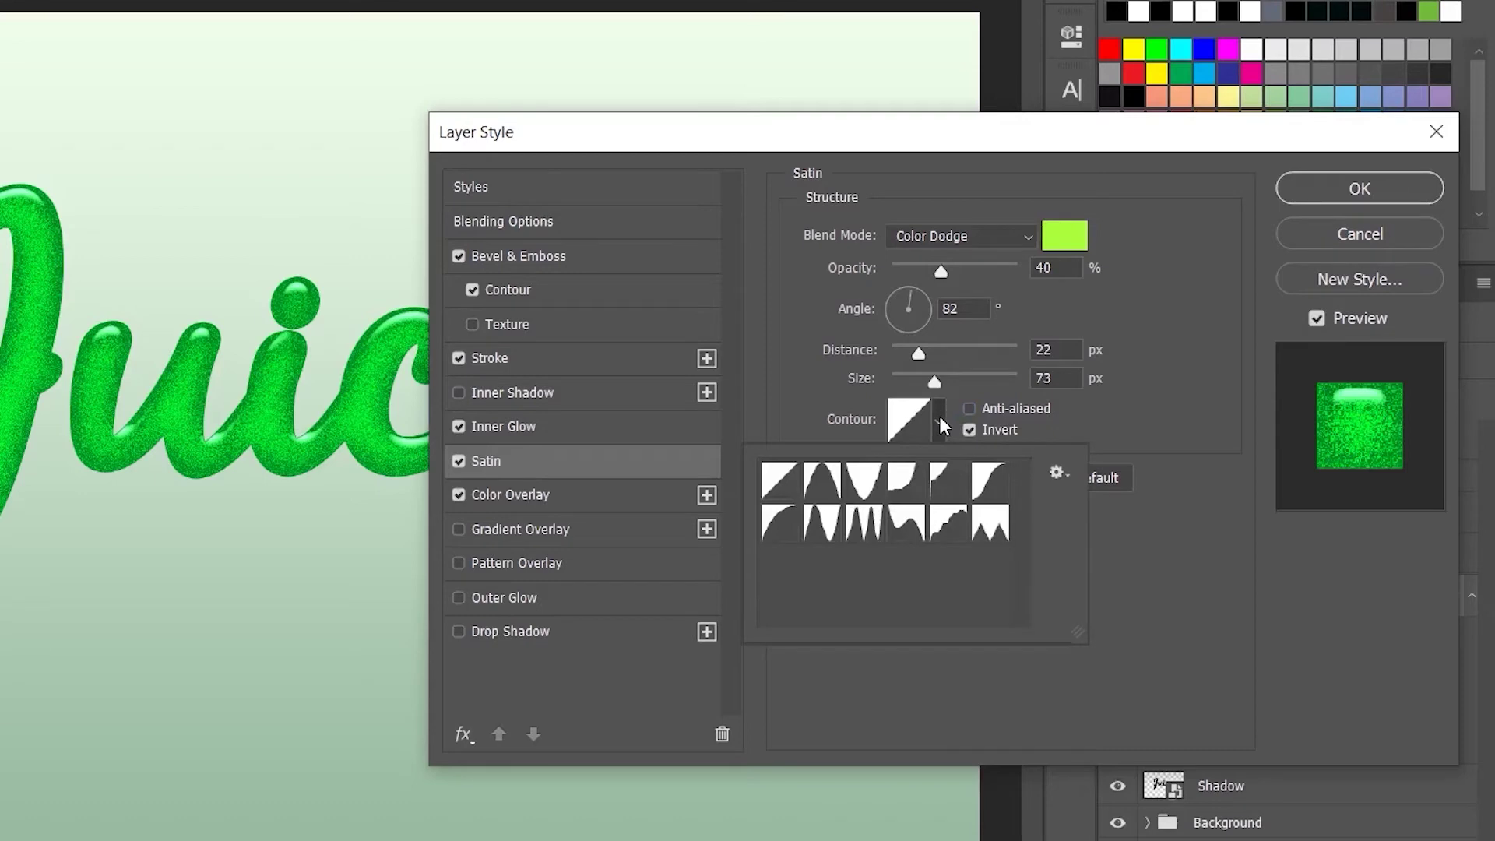
click(908, 483)
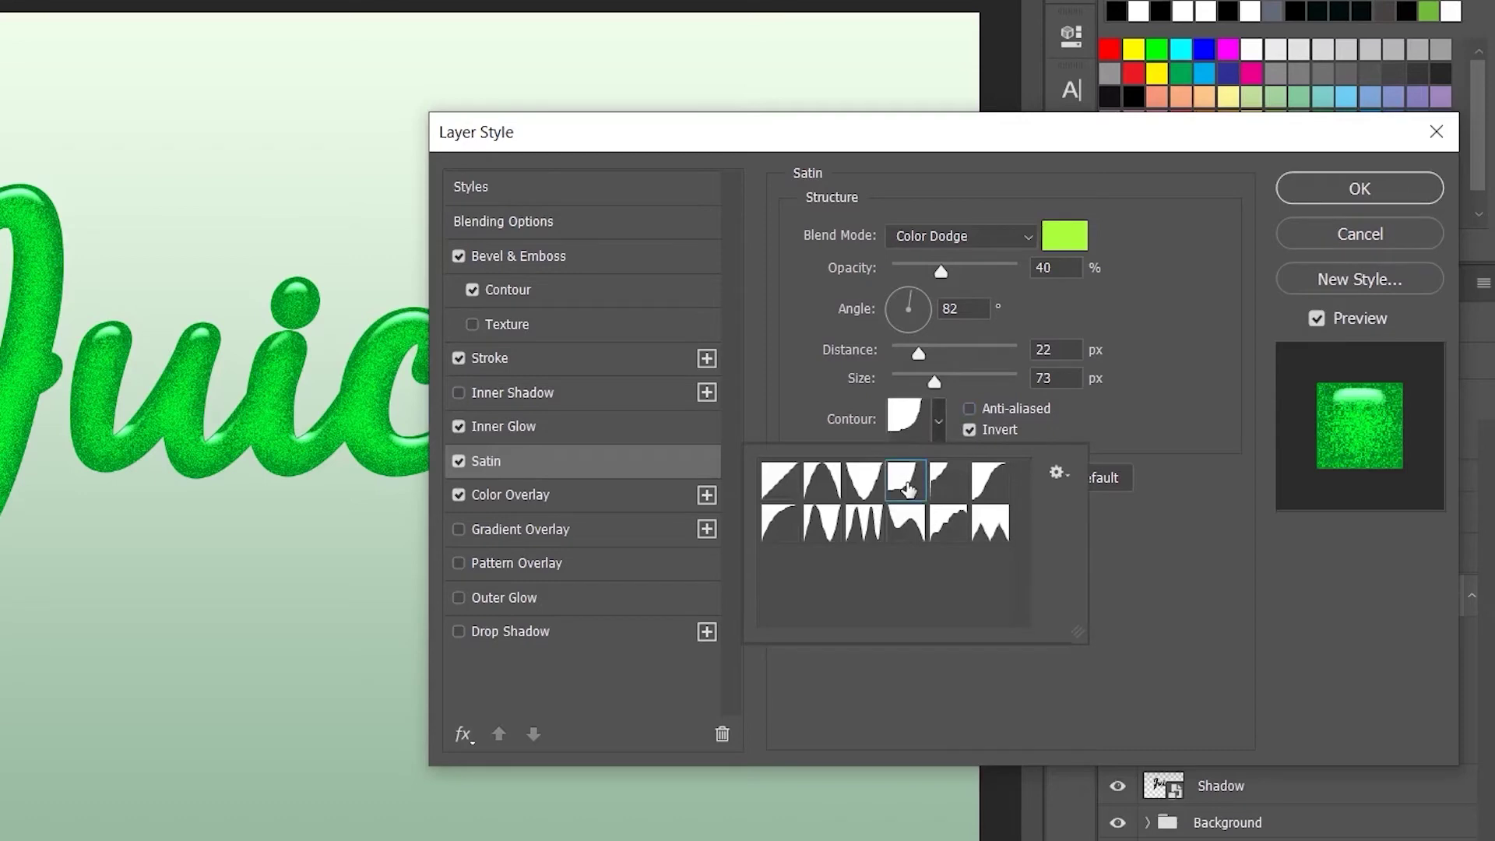
click(1139, 413)
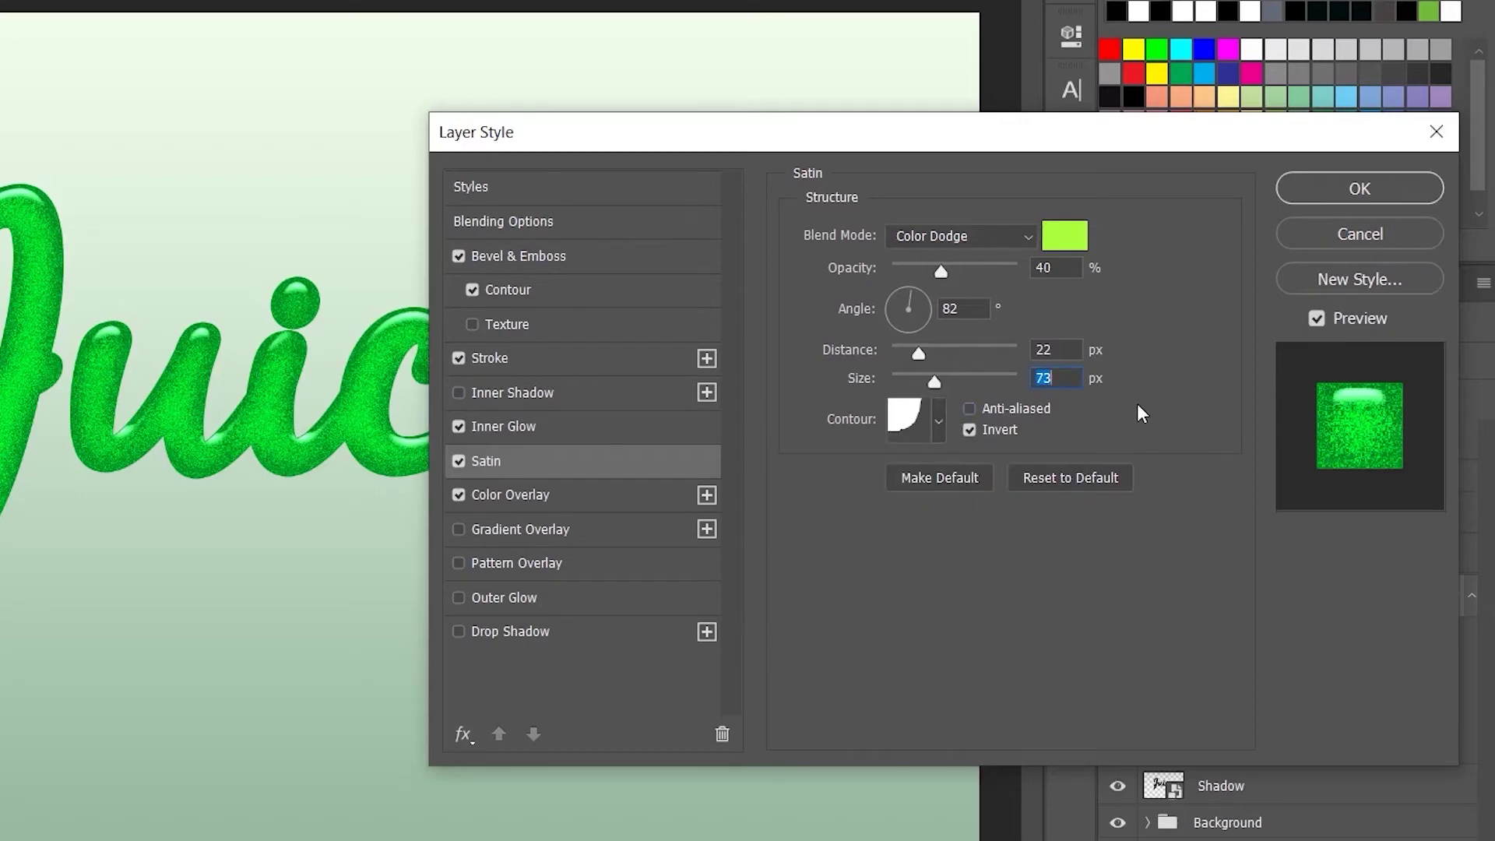
- Add an Outer Glow to Effect 1 in color 085f08 with blend mode Linear Burn
click(479, 601)
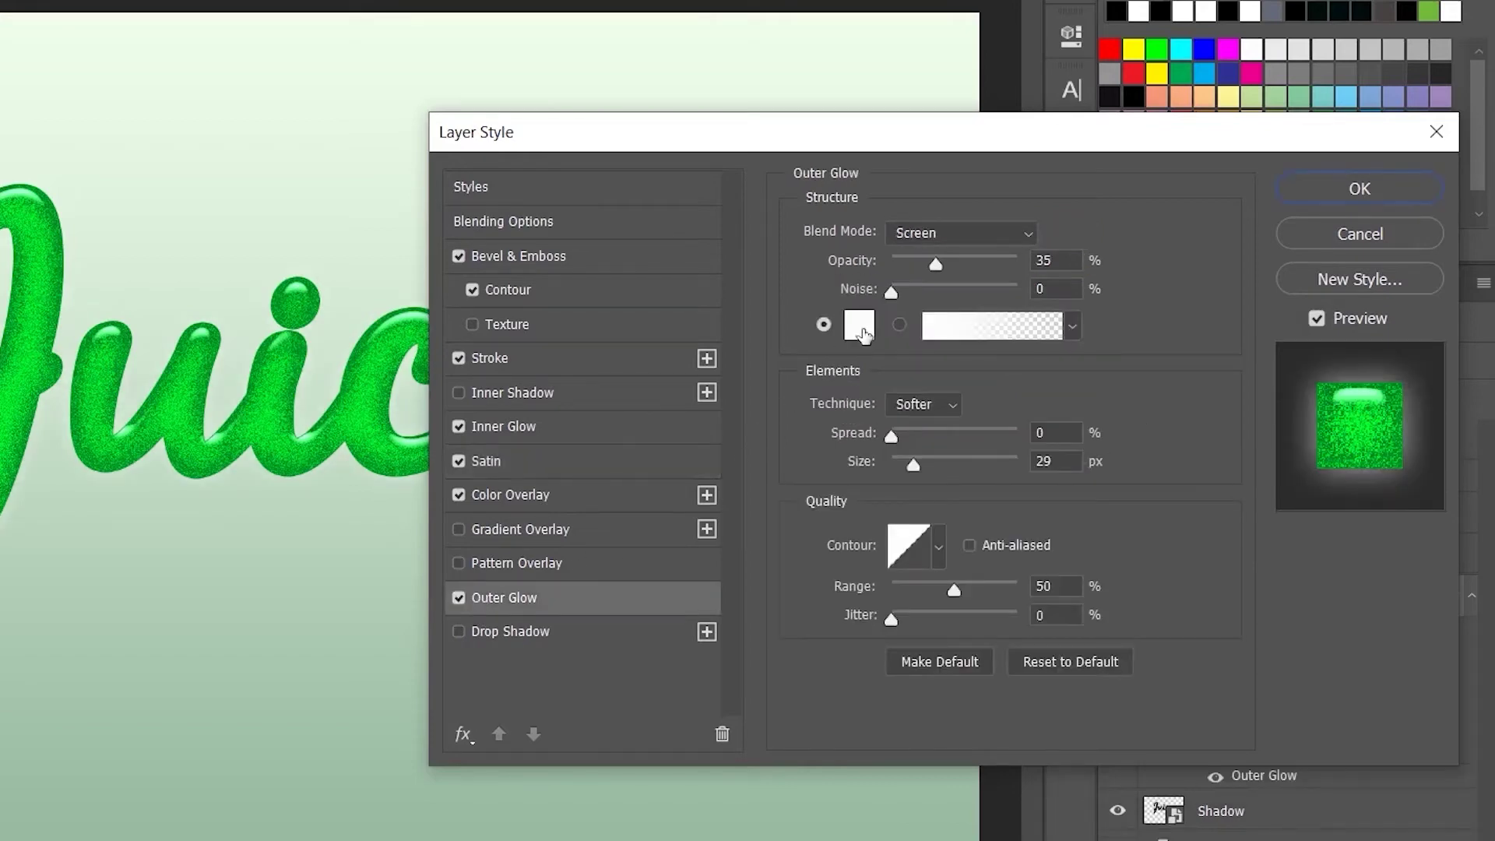
click(863, 330)
text(08)
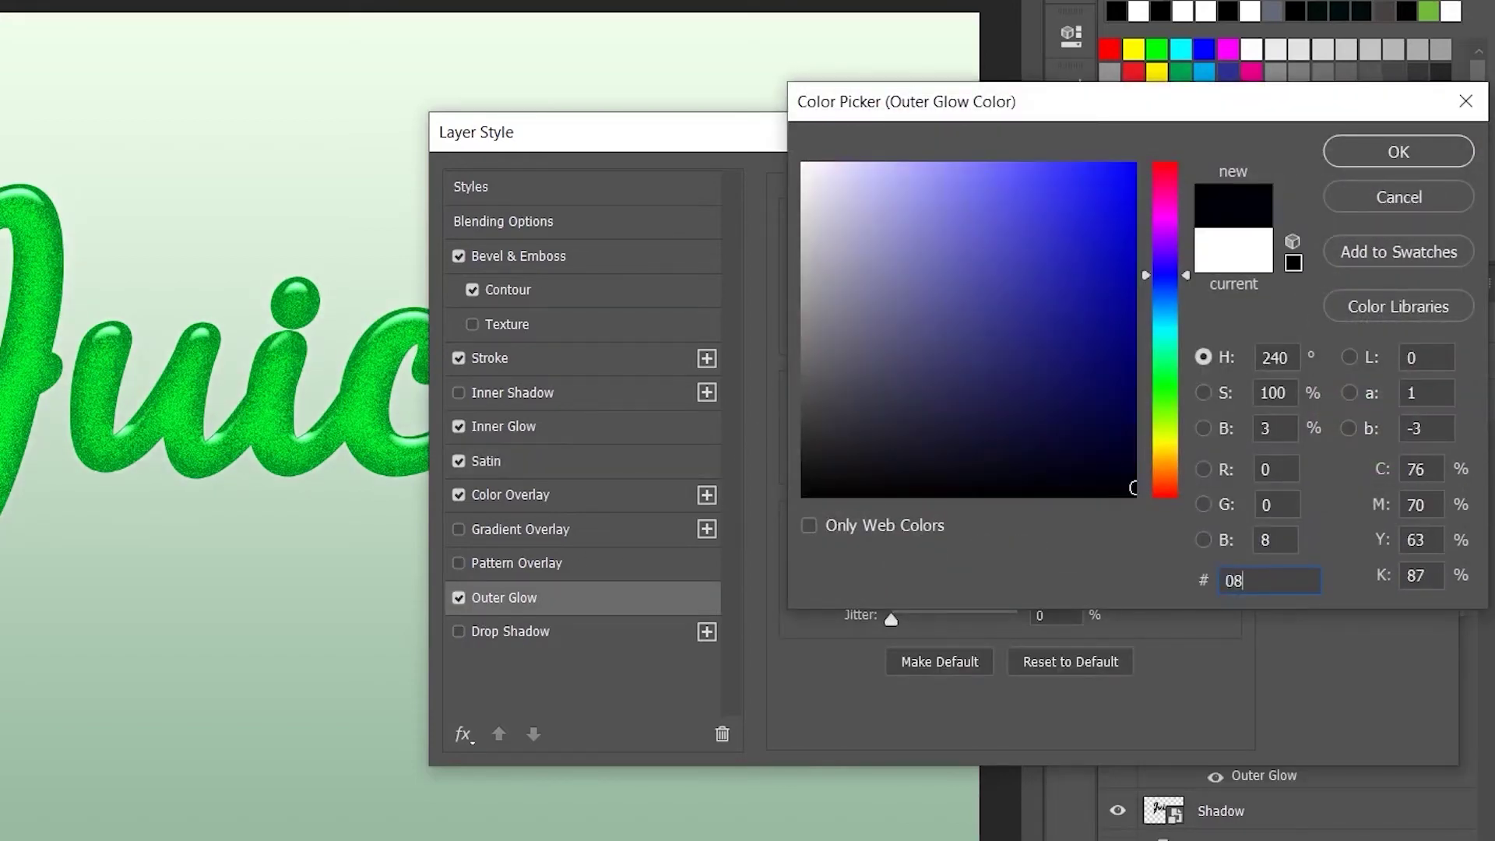
text(5f08)
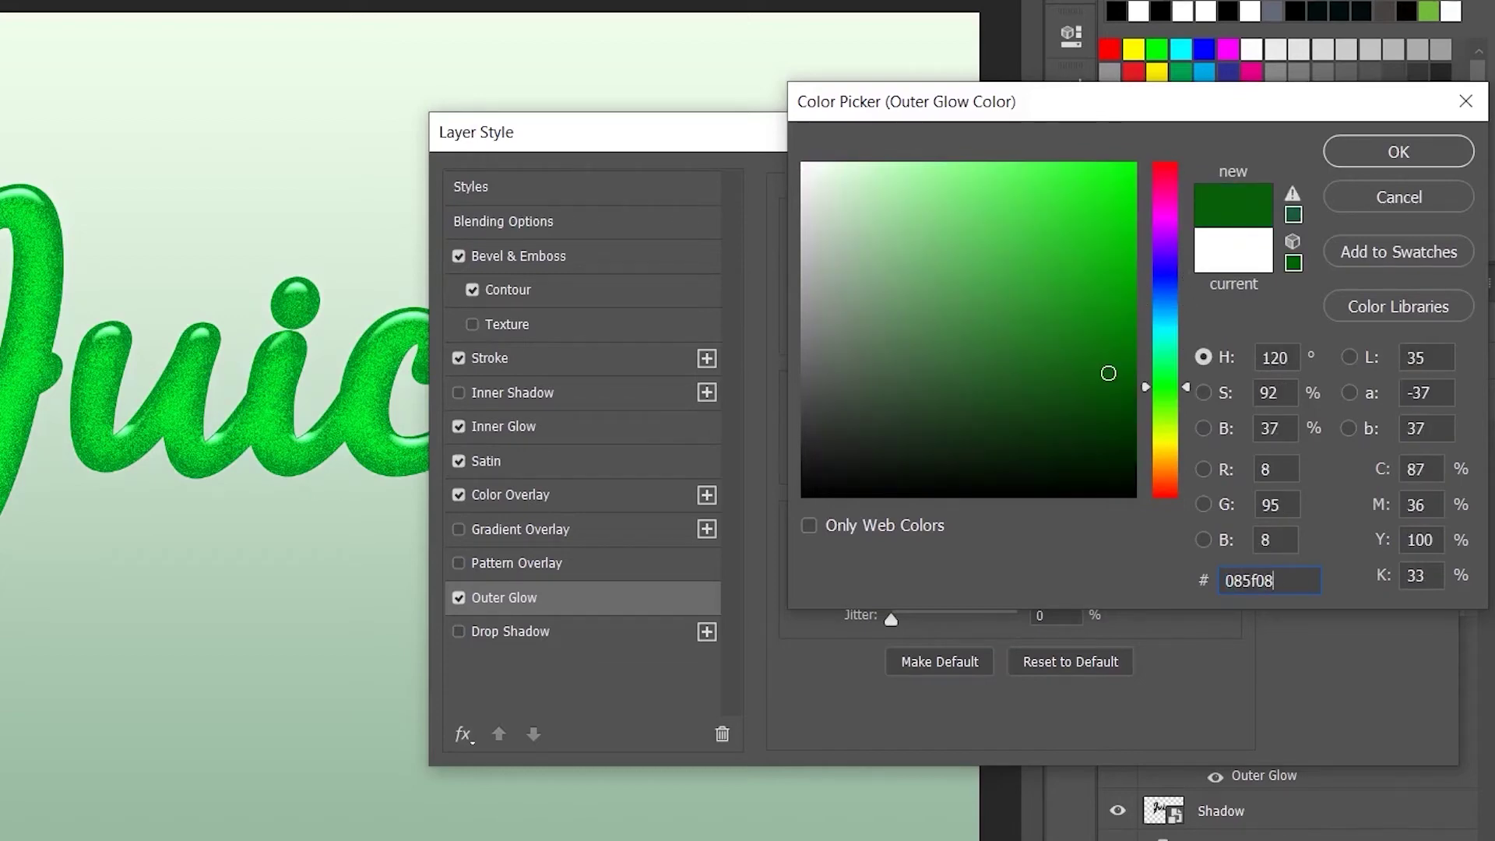
click(1377, 153)
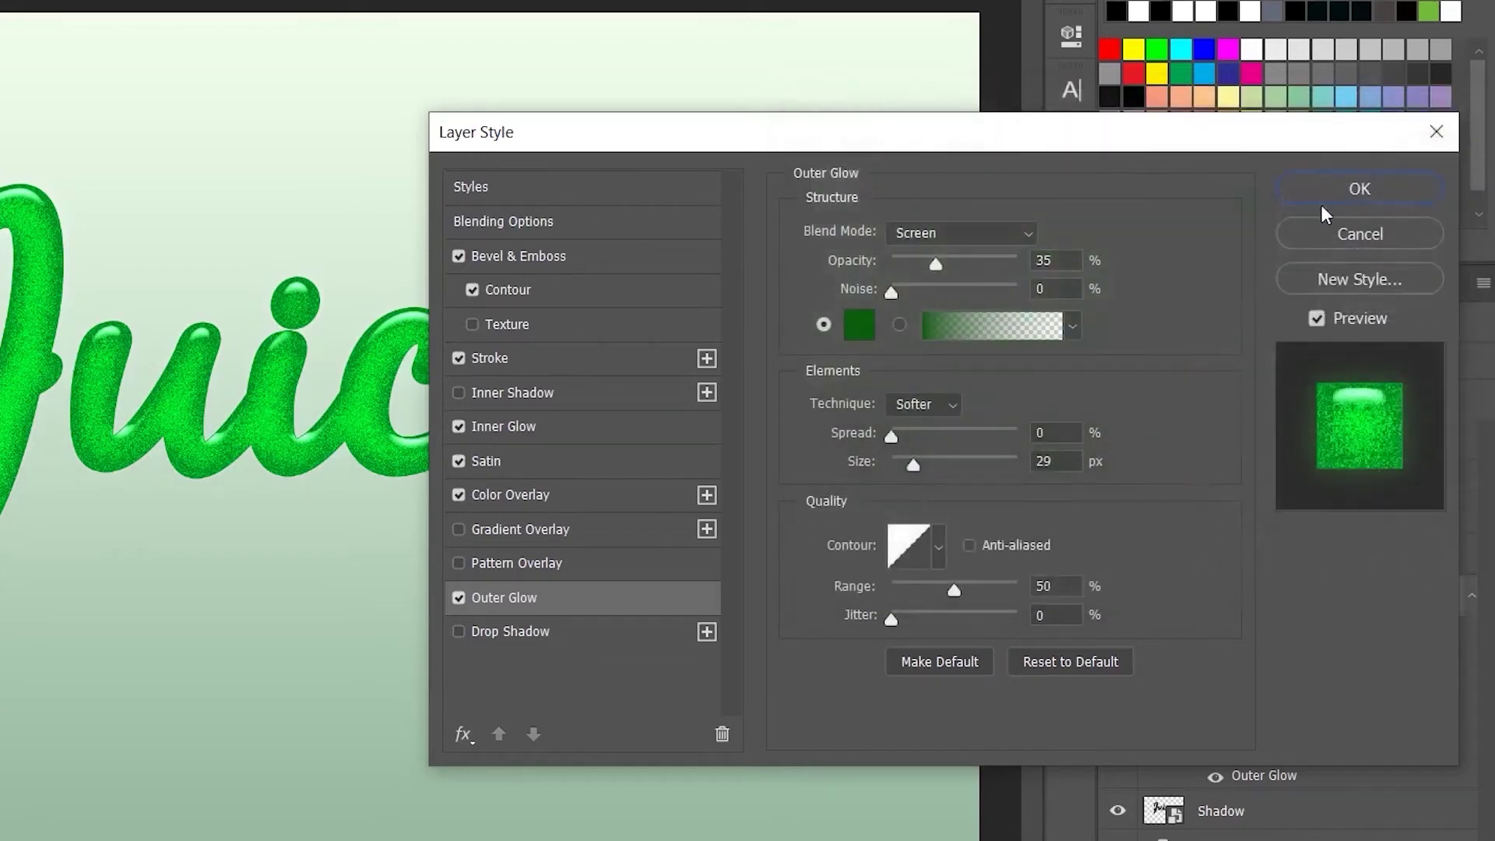
click(985, 234)
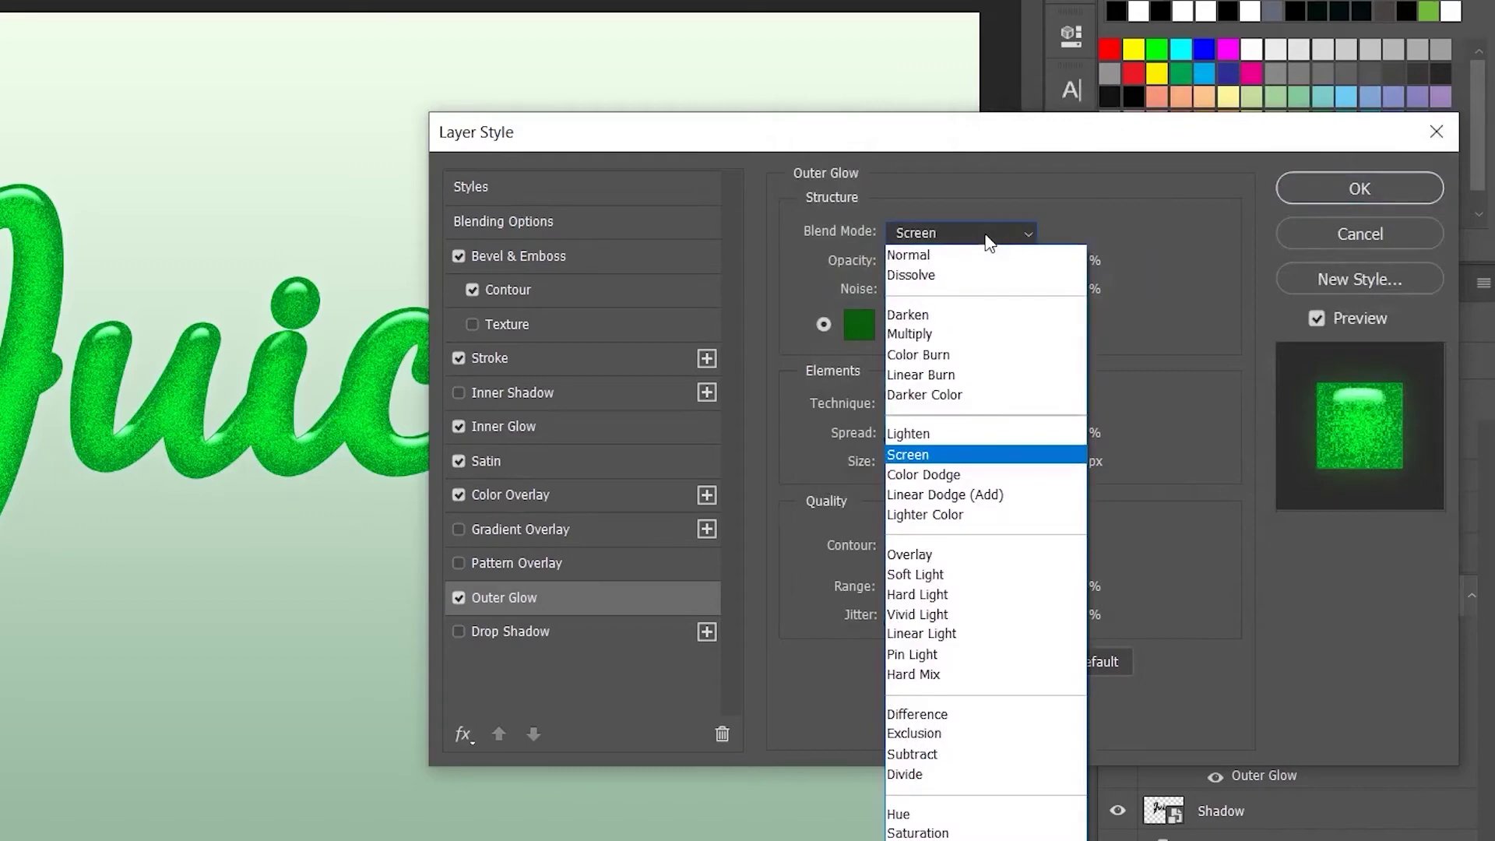
click(963, 375)
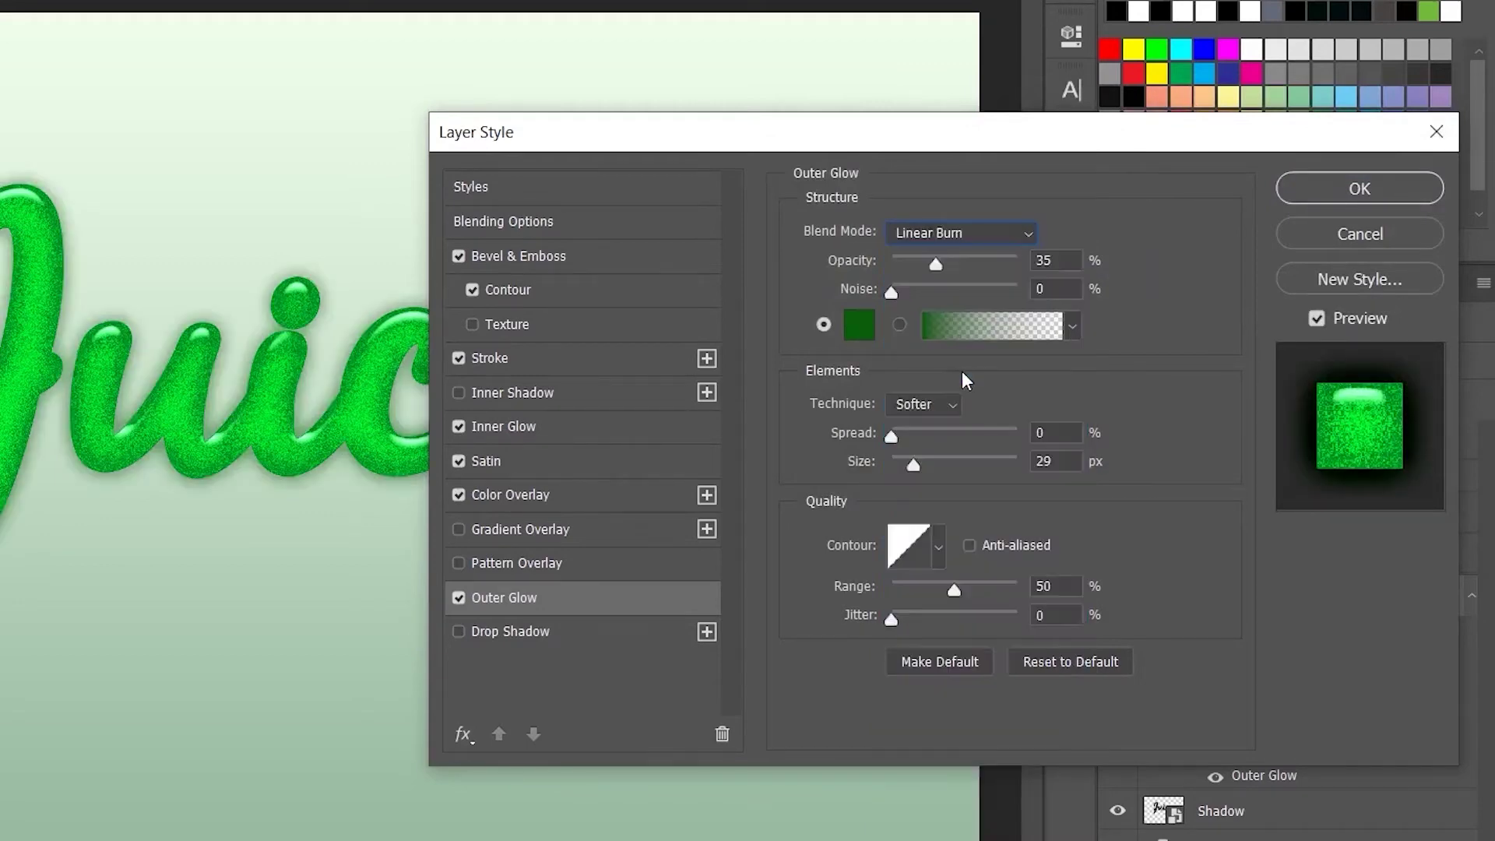
- Set the outer glow's opacity to 23% and size to 8 px, apply the style, and collapse Effect 1's effects list
double_click(1042, 262)
text(23)
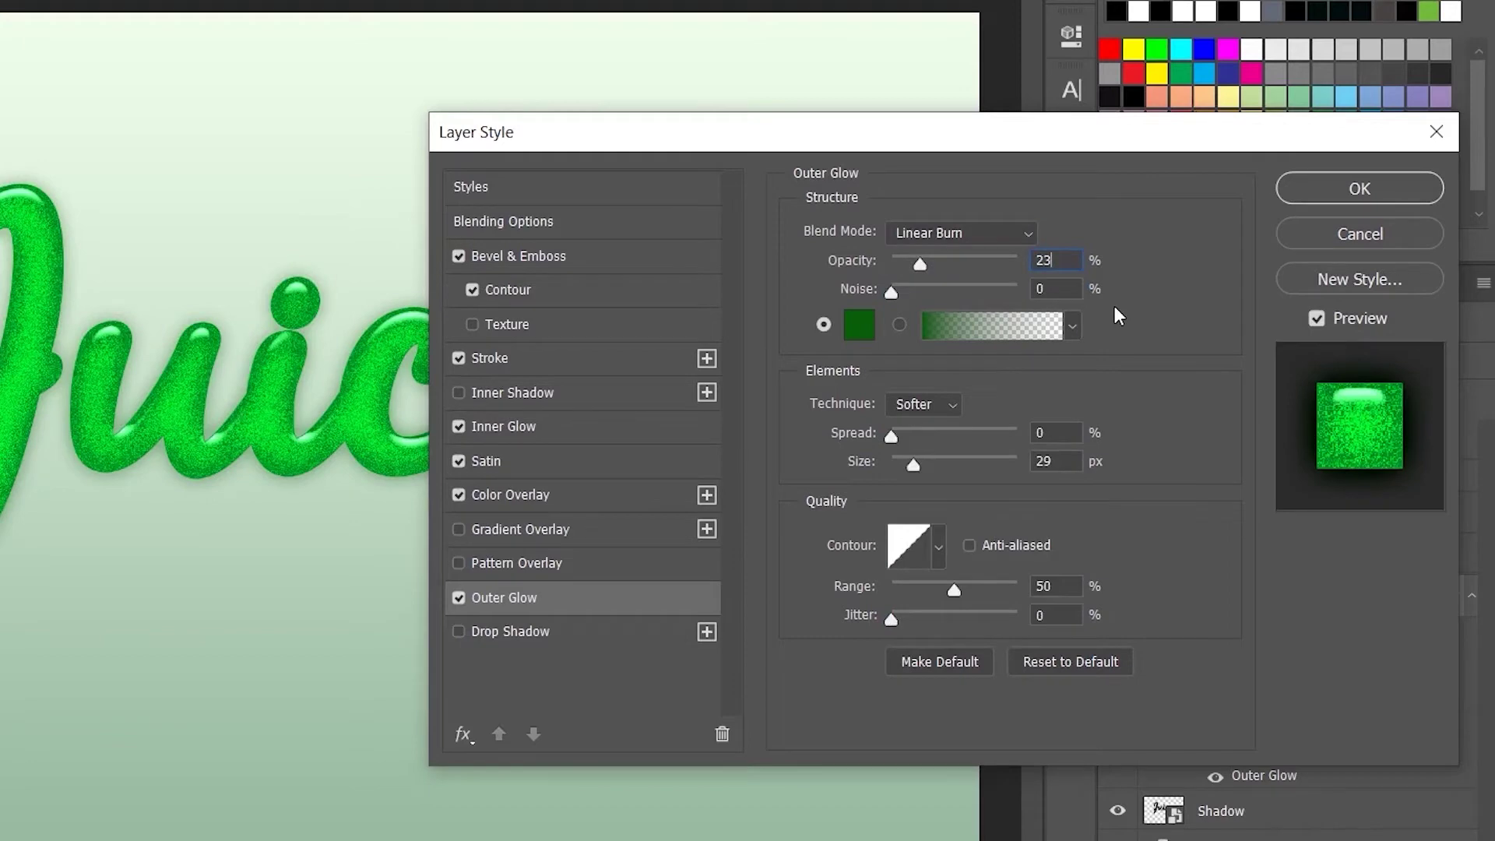
double_click(1044, 462)
text(8)
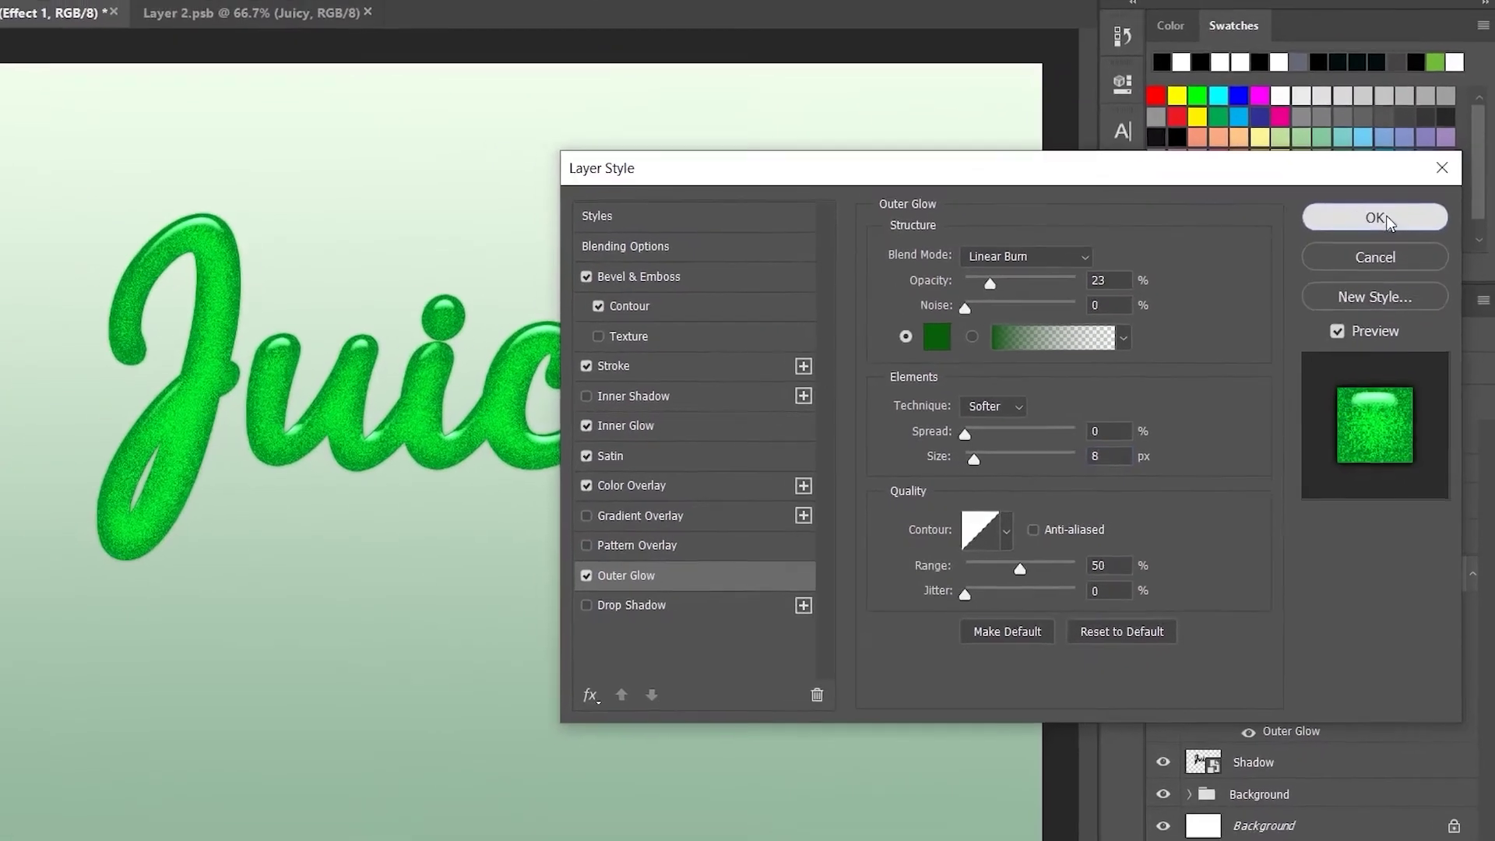
click(1375, 218)
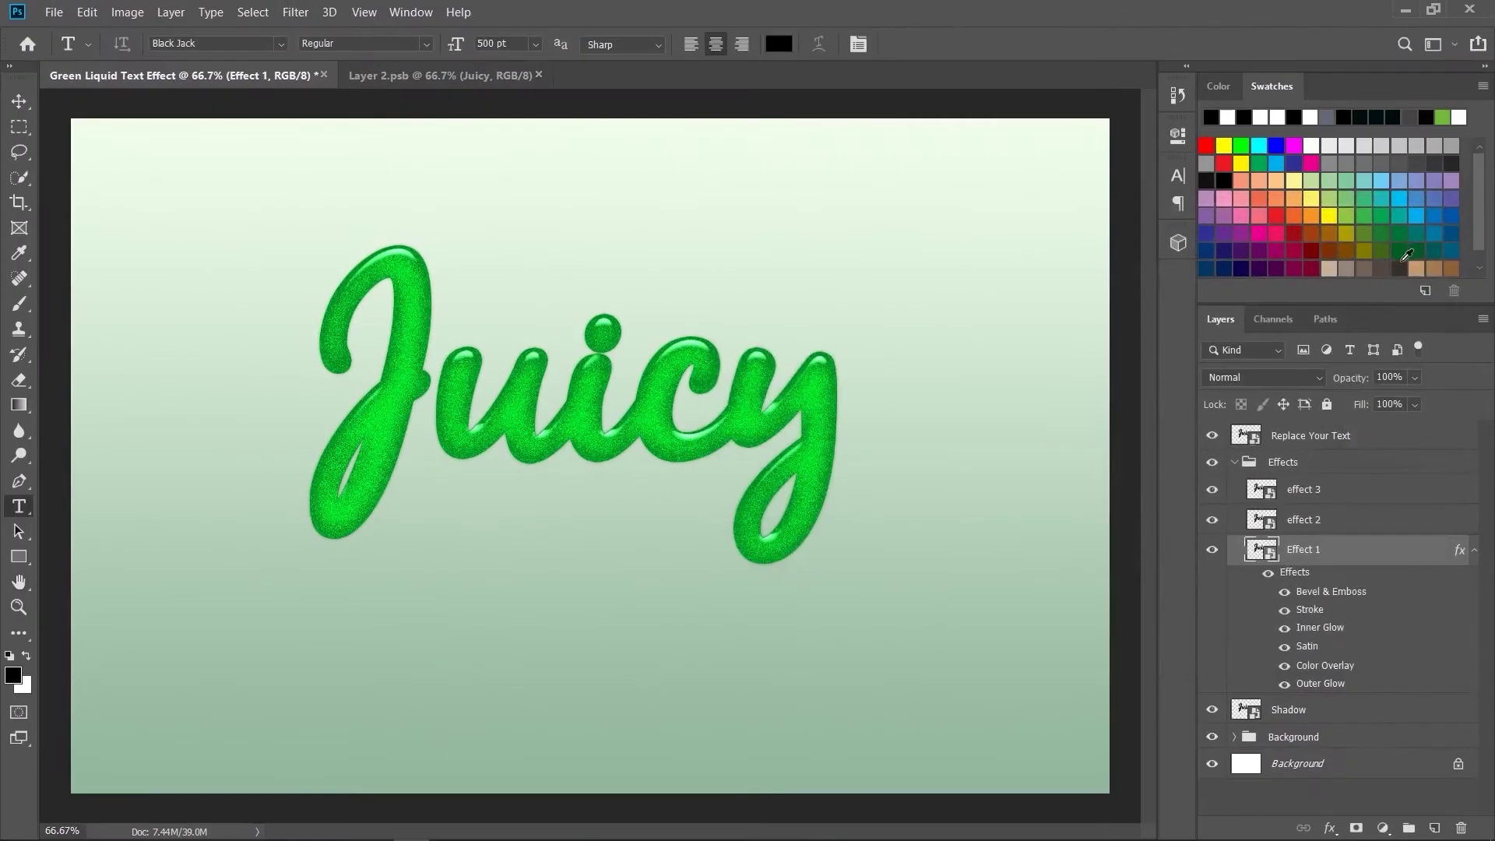
click(1473, 553)
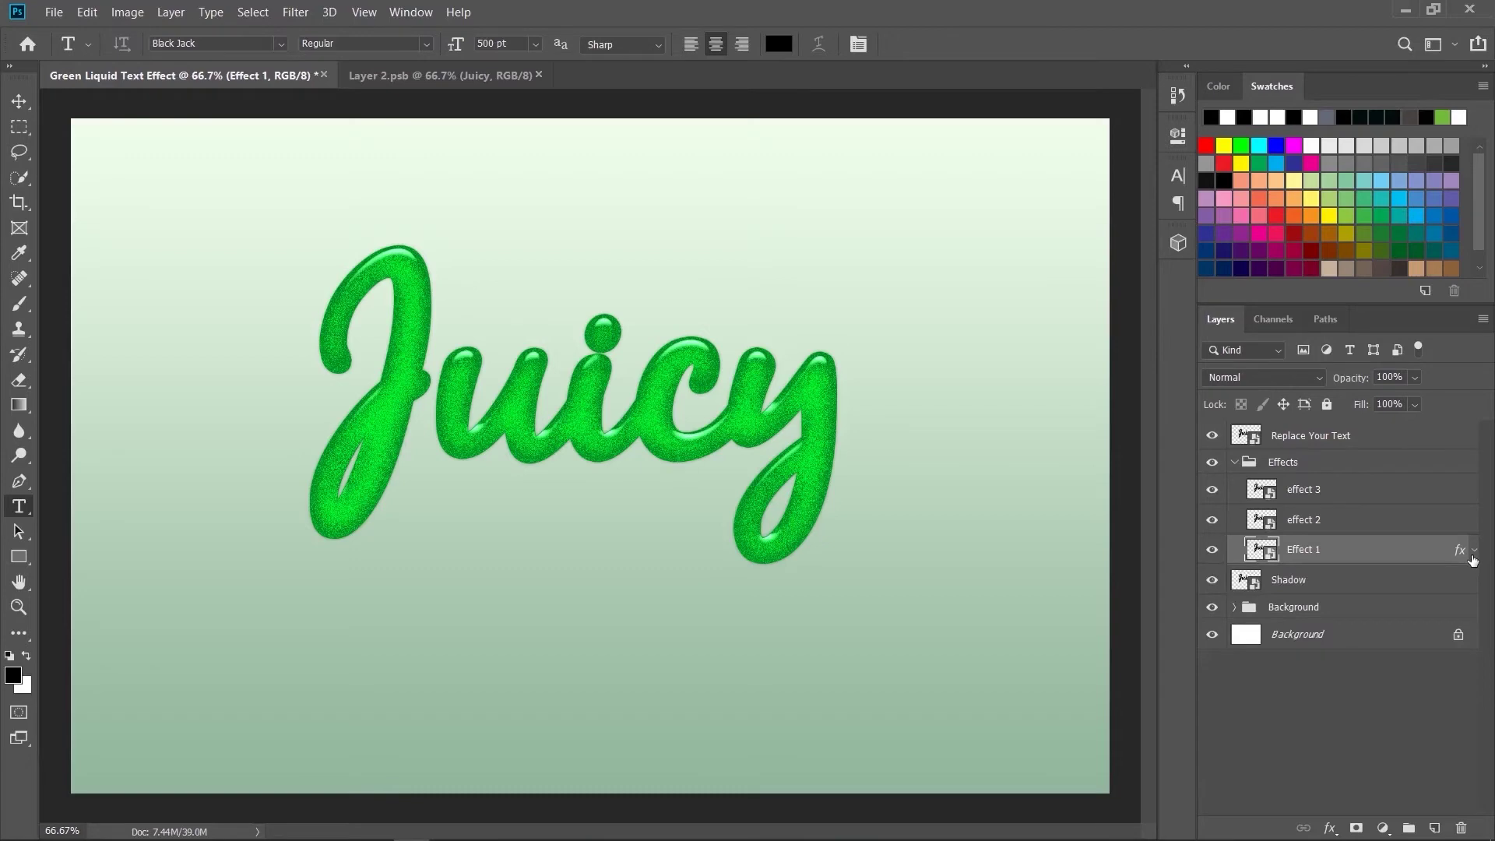
- Add a Gradient Overlay to the effect 2 layer and set the gradient's starting color stop to black
click(1364, 527)
double_click(1364, 526)
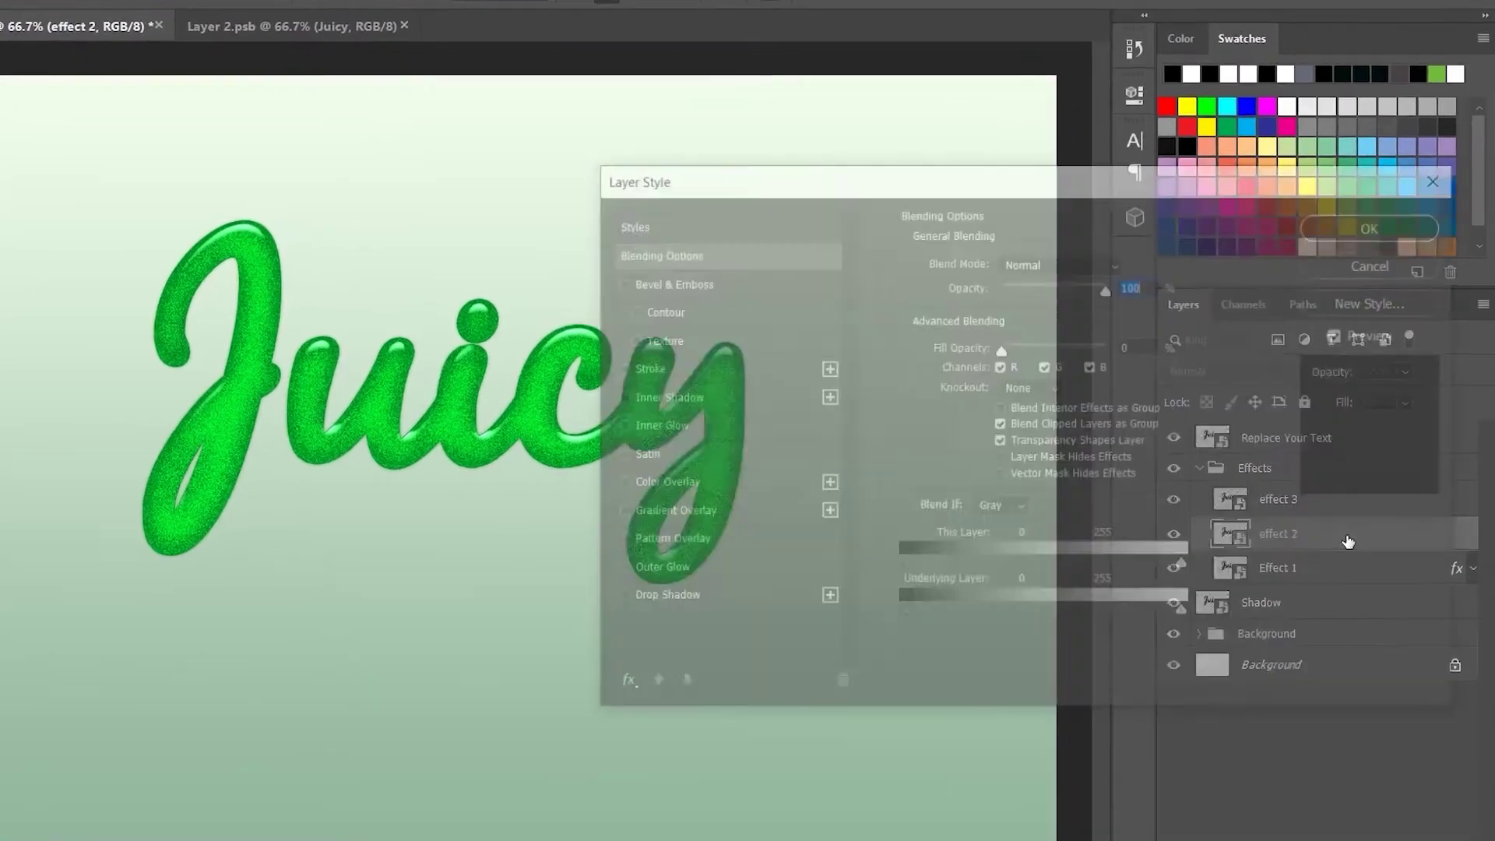
click(573, 528)
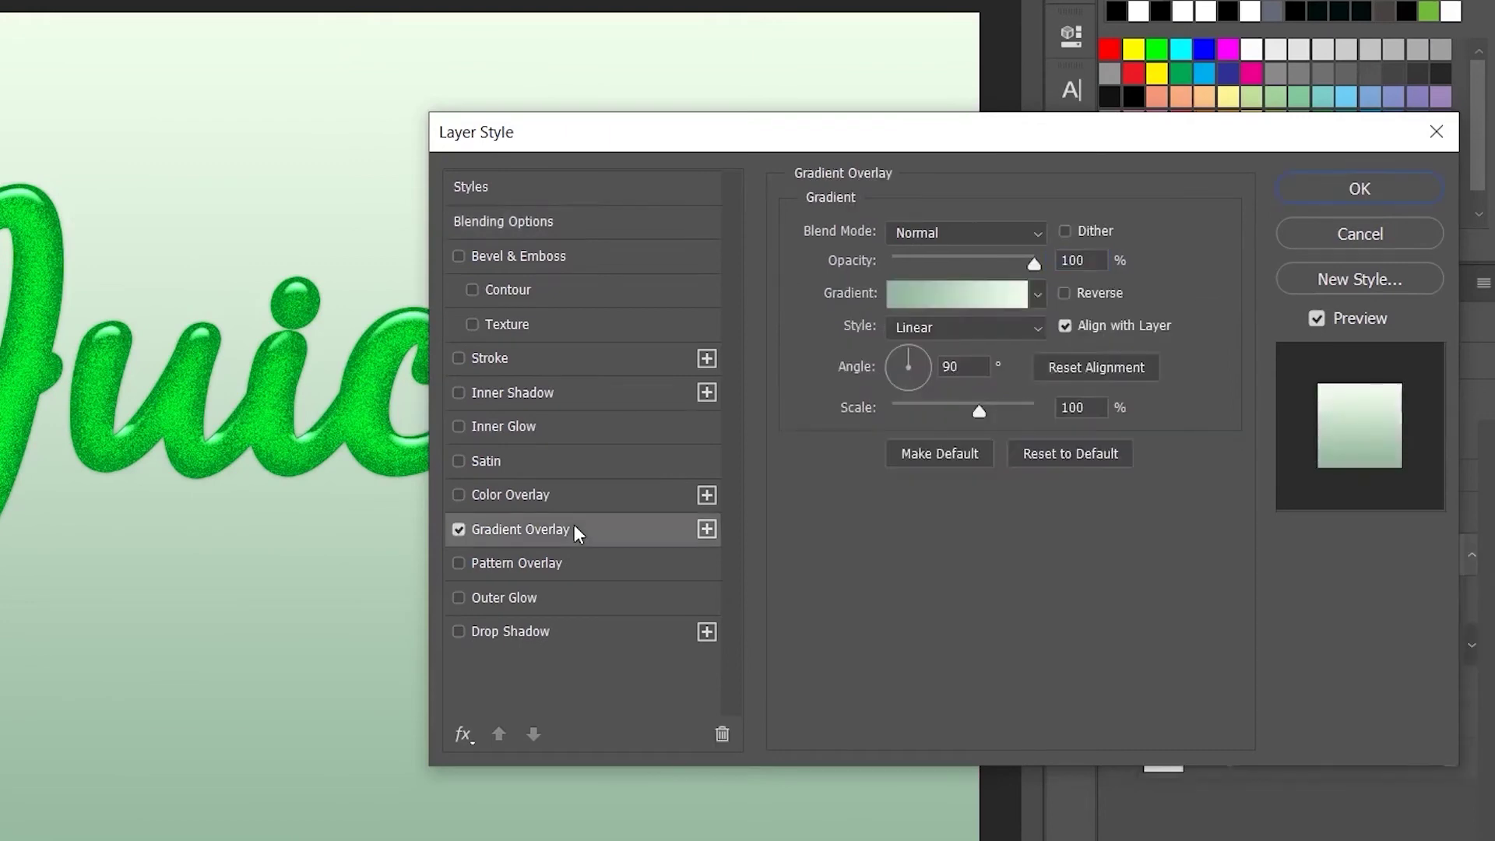
click(922, 302)
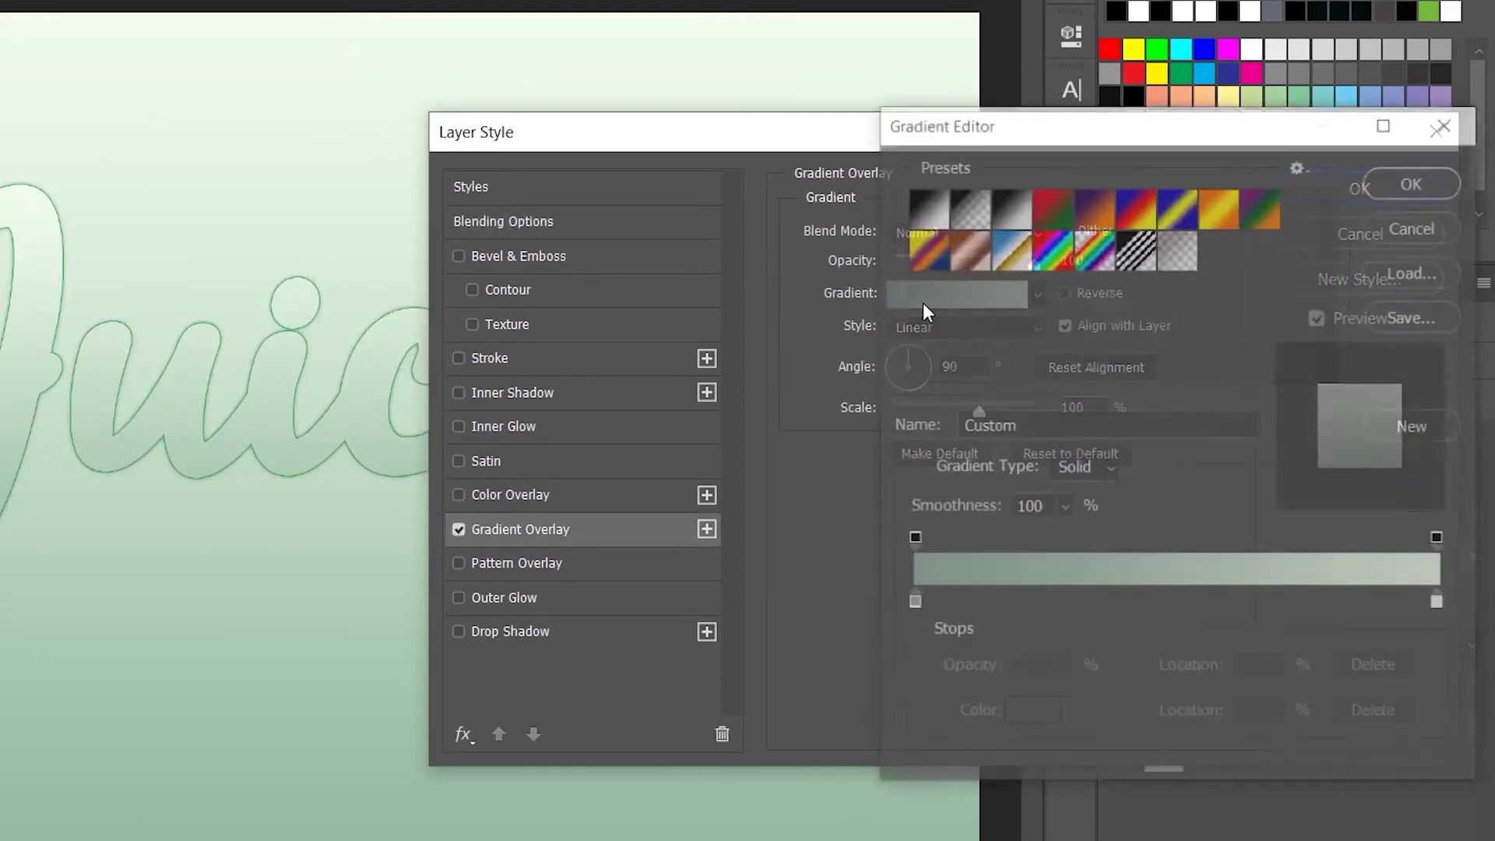
click(910, 605)
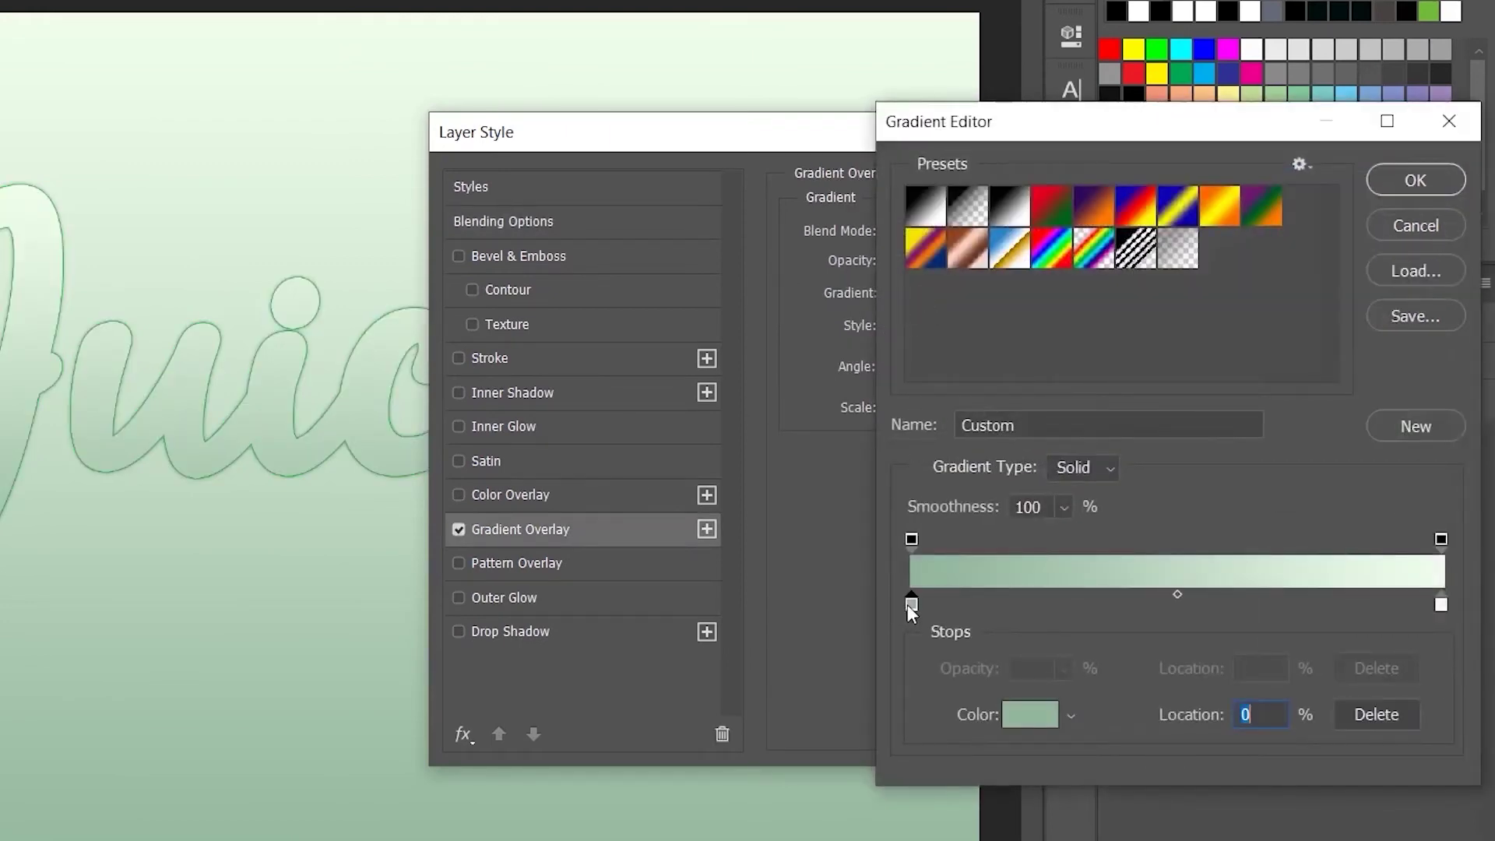
double_click(909, 605)
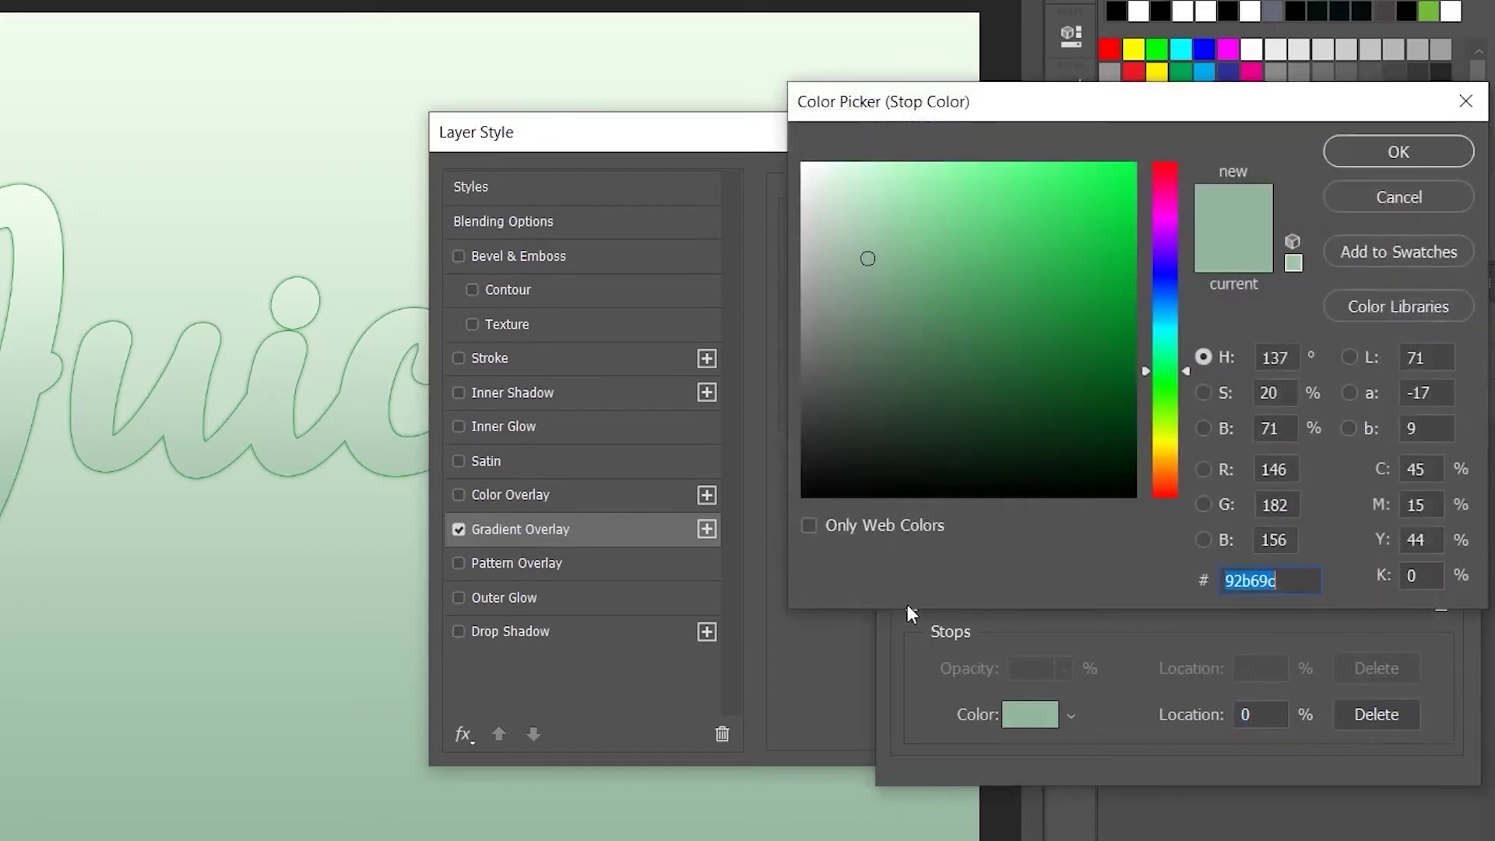
drag(881, 453, 781, 516)
click(1337, 162)
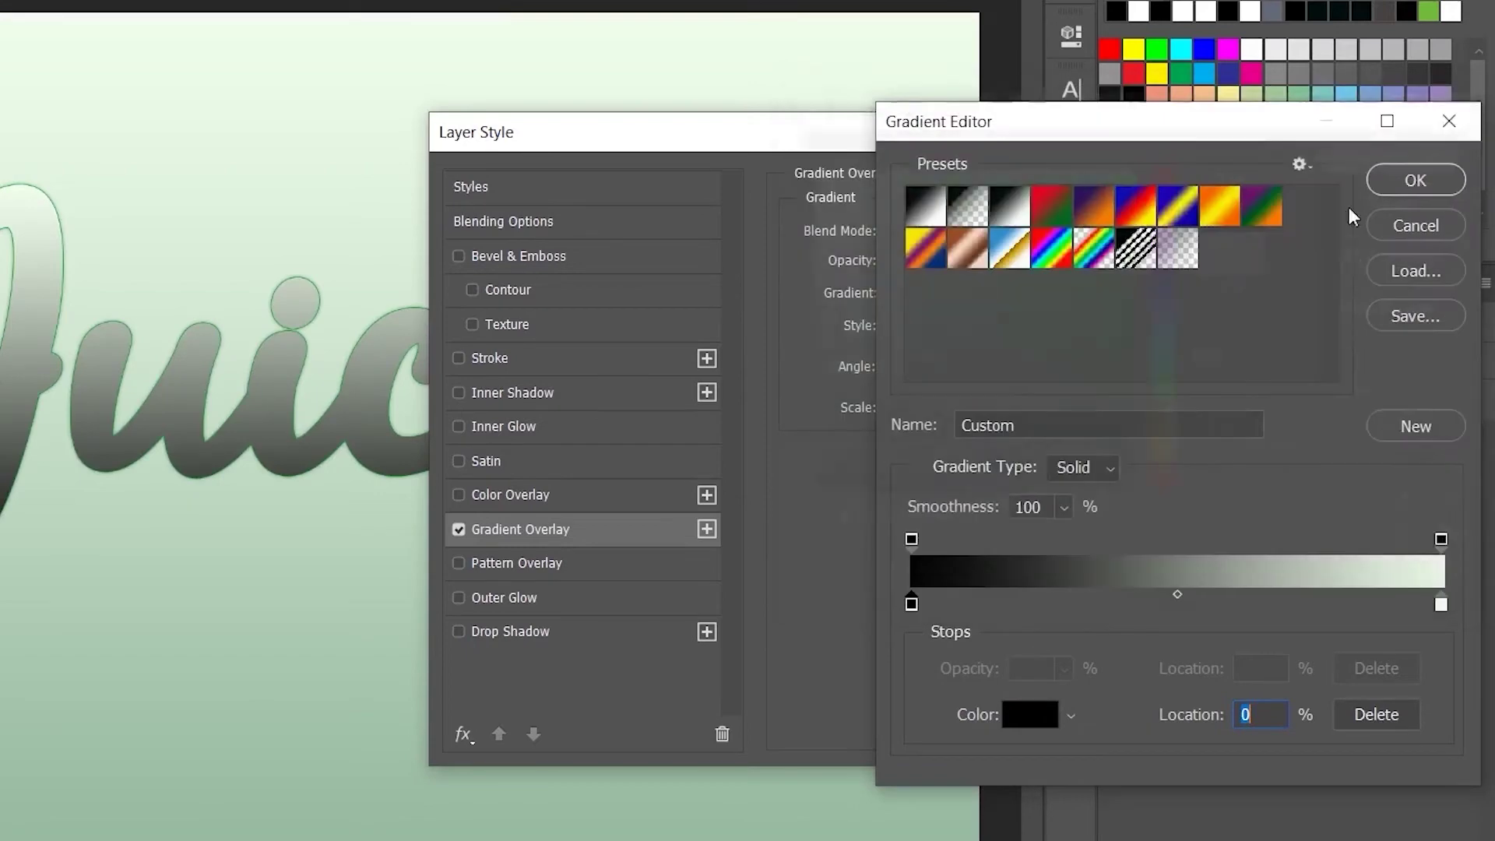
- Set the gradient's end color stop at 100% to black 000000
click(1442, 601)
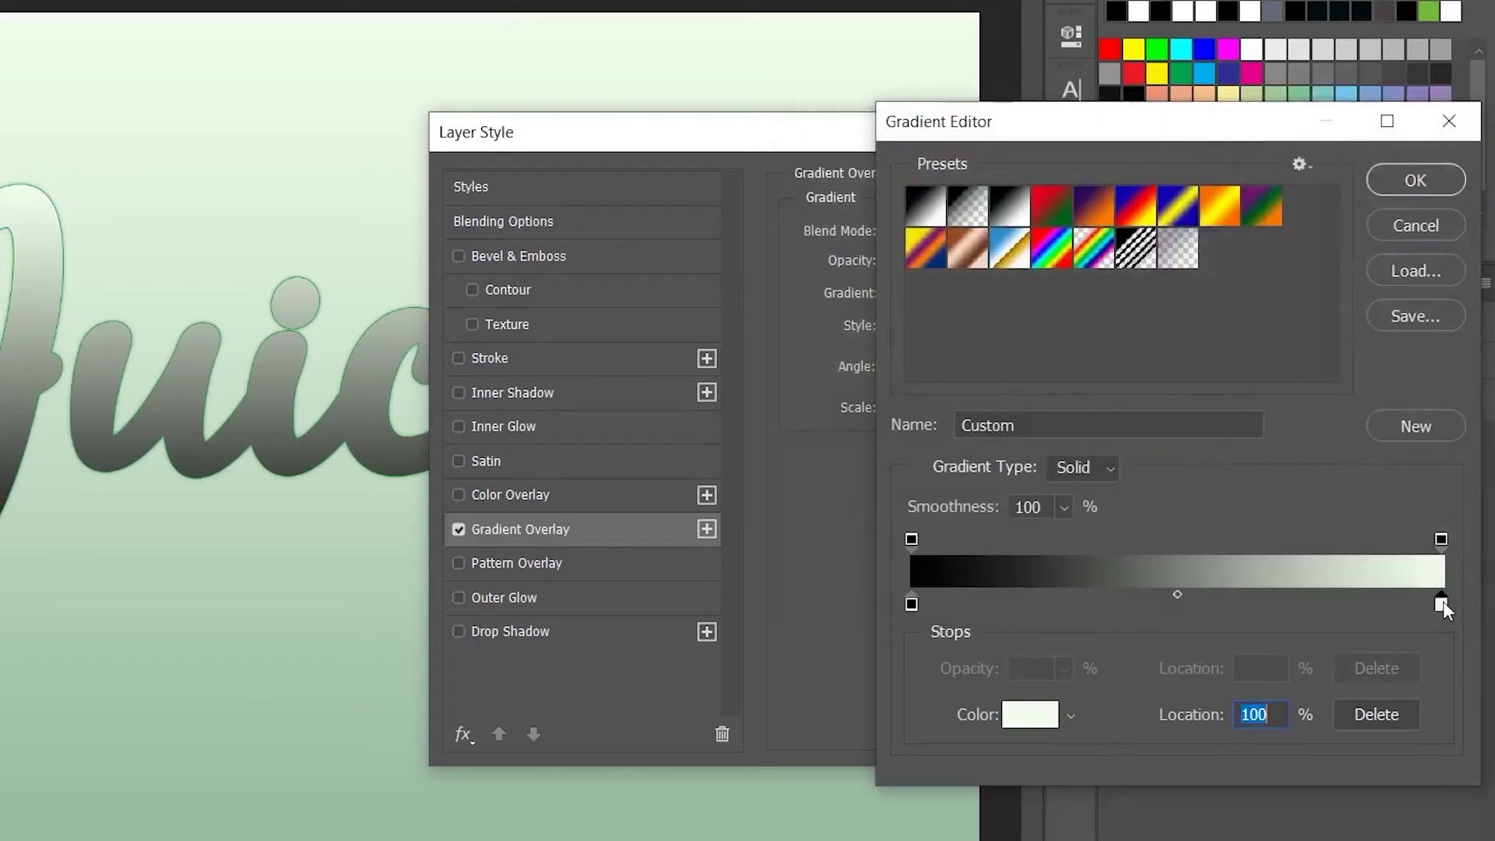
double_click(1442, 602)
drag(981, 444, 780, 524)
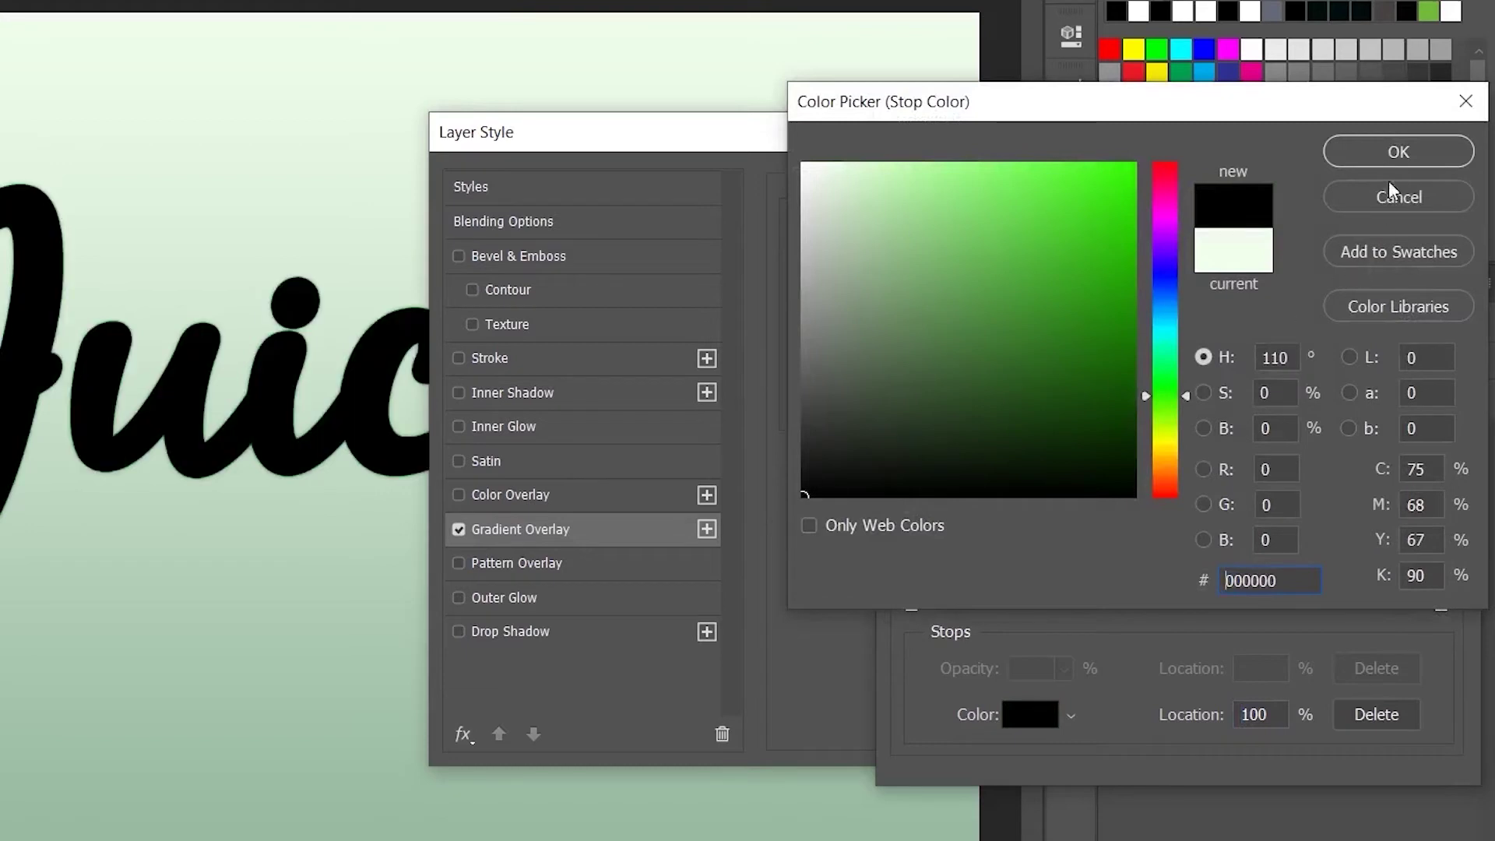
click(1391, 155)
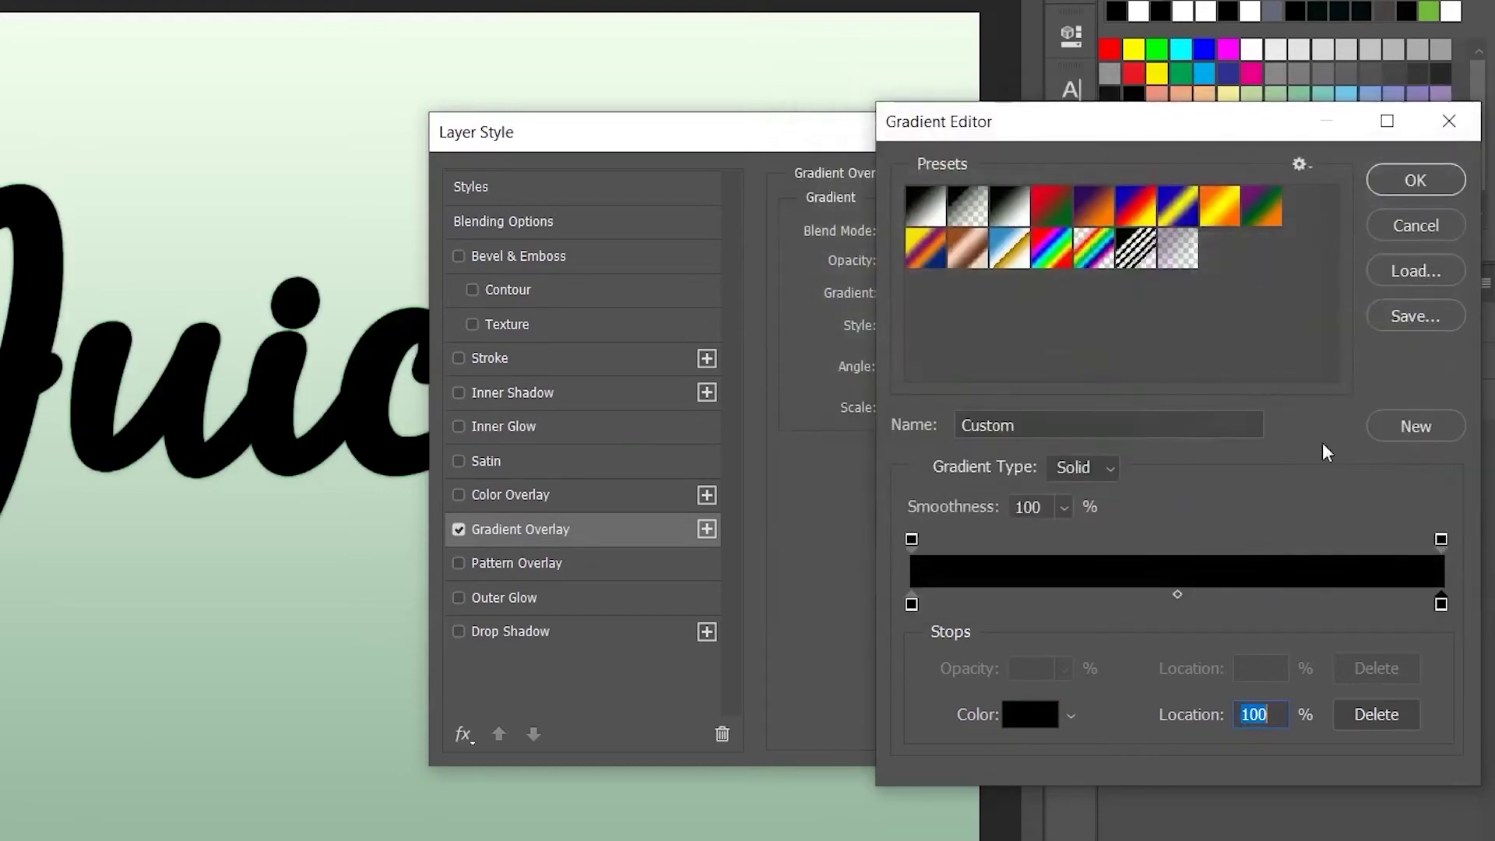
- Add a middle color stop at 50% in color 00ff48 and apply the gradient
click(1178, 610)
double_click(1178, 609)
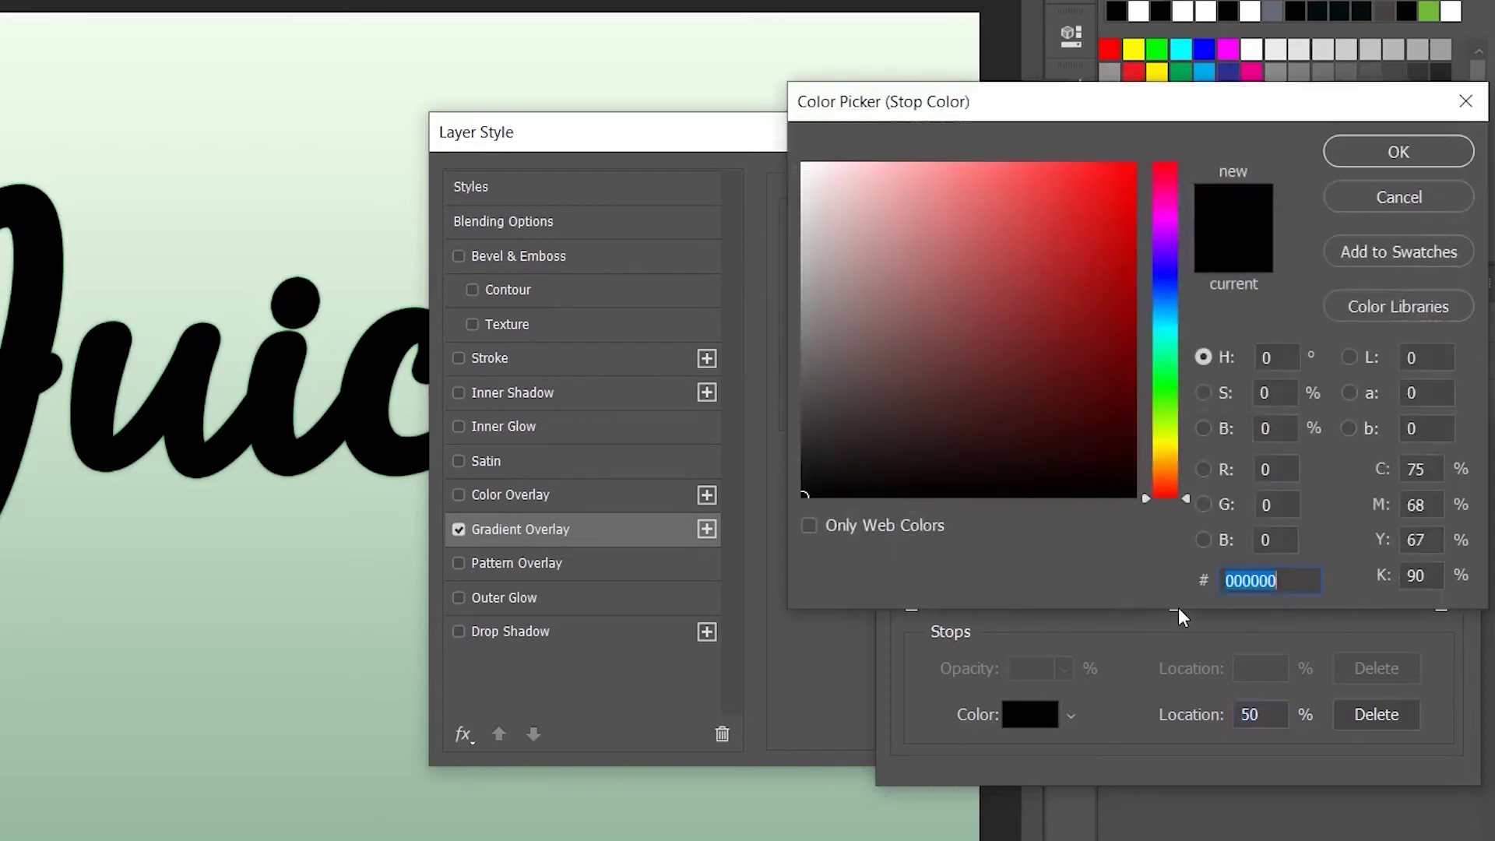
text(00ff48)
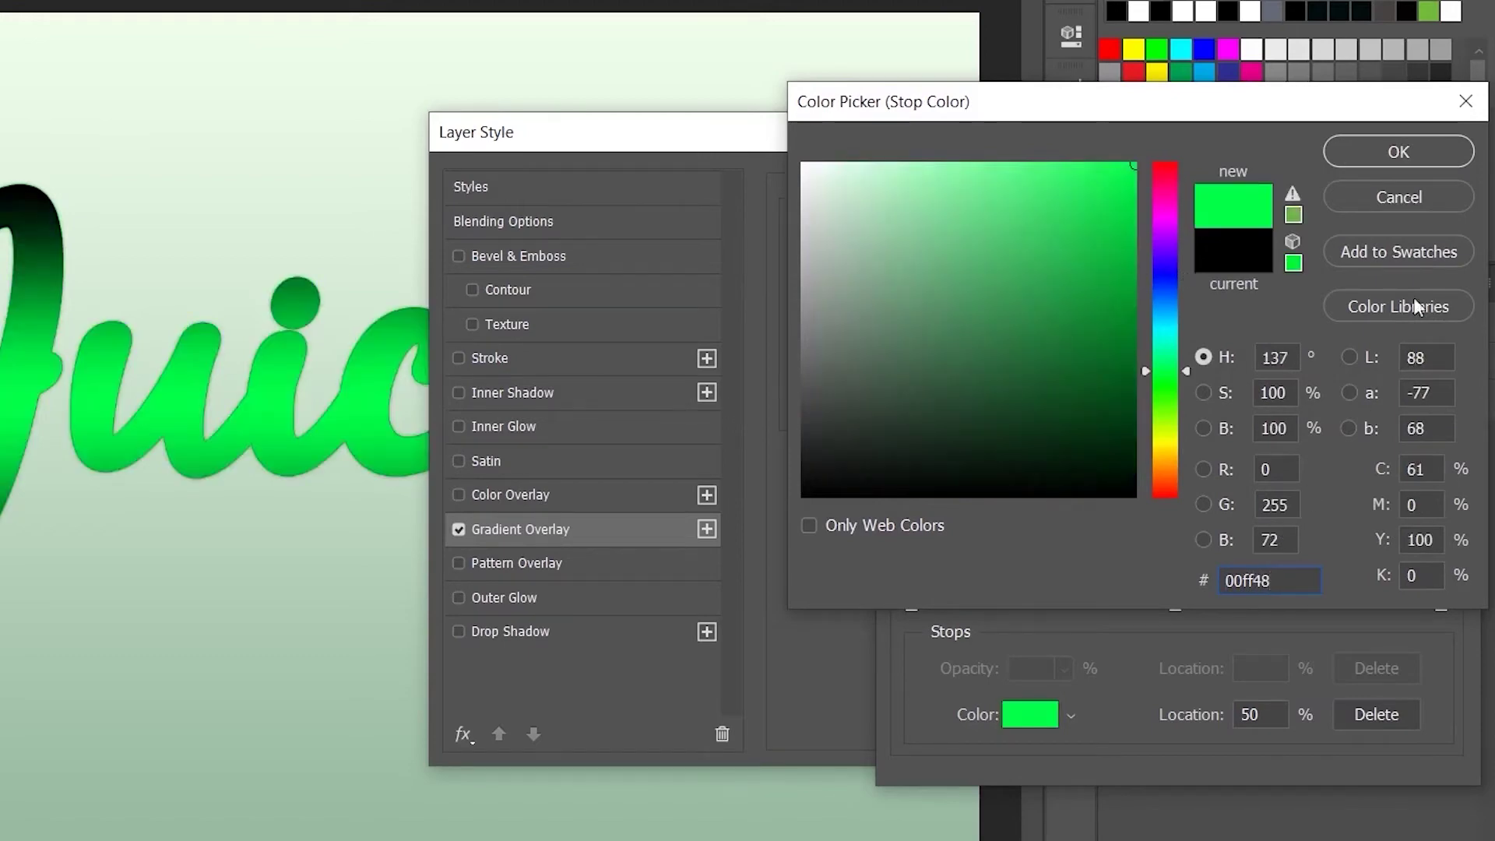
click(1398, 152)
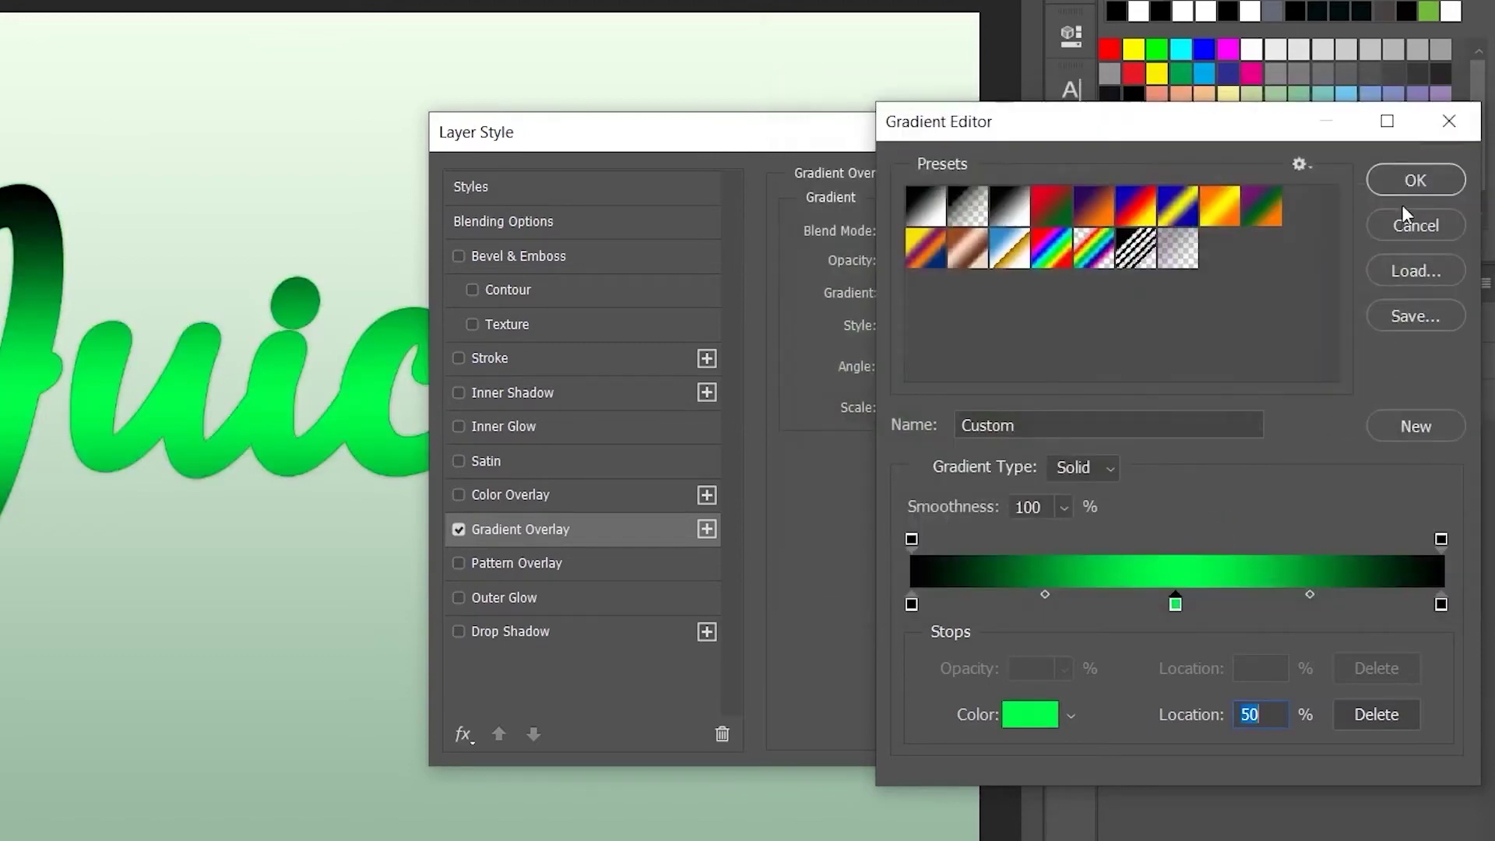
click(1408, 184)
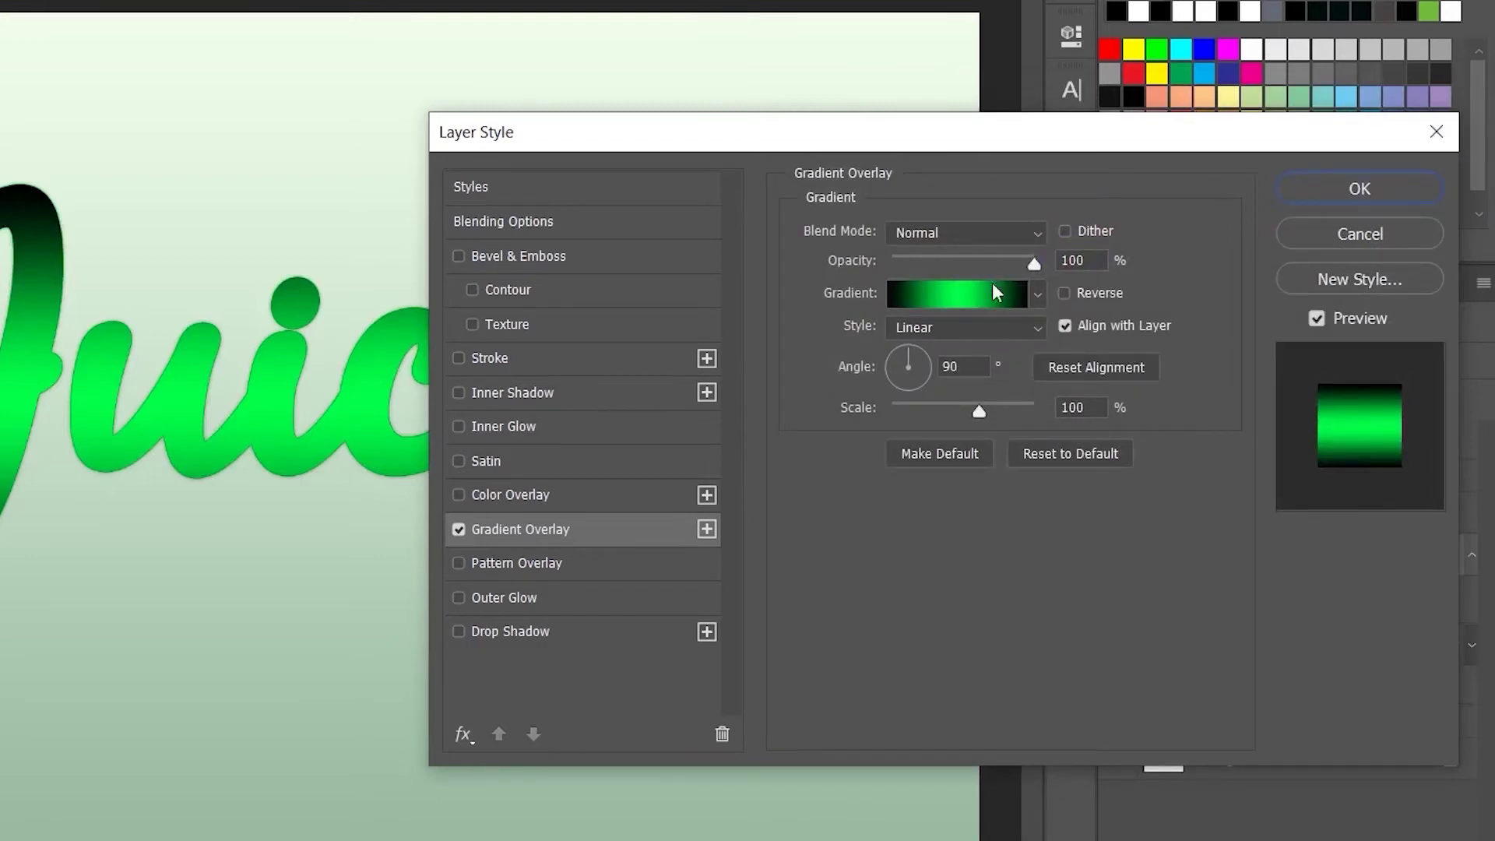
- Set the gradient overlay to Soft Light at 39% opacity, with Radial style and a scale of 93%
click(1001, 233)
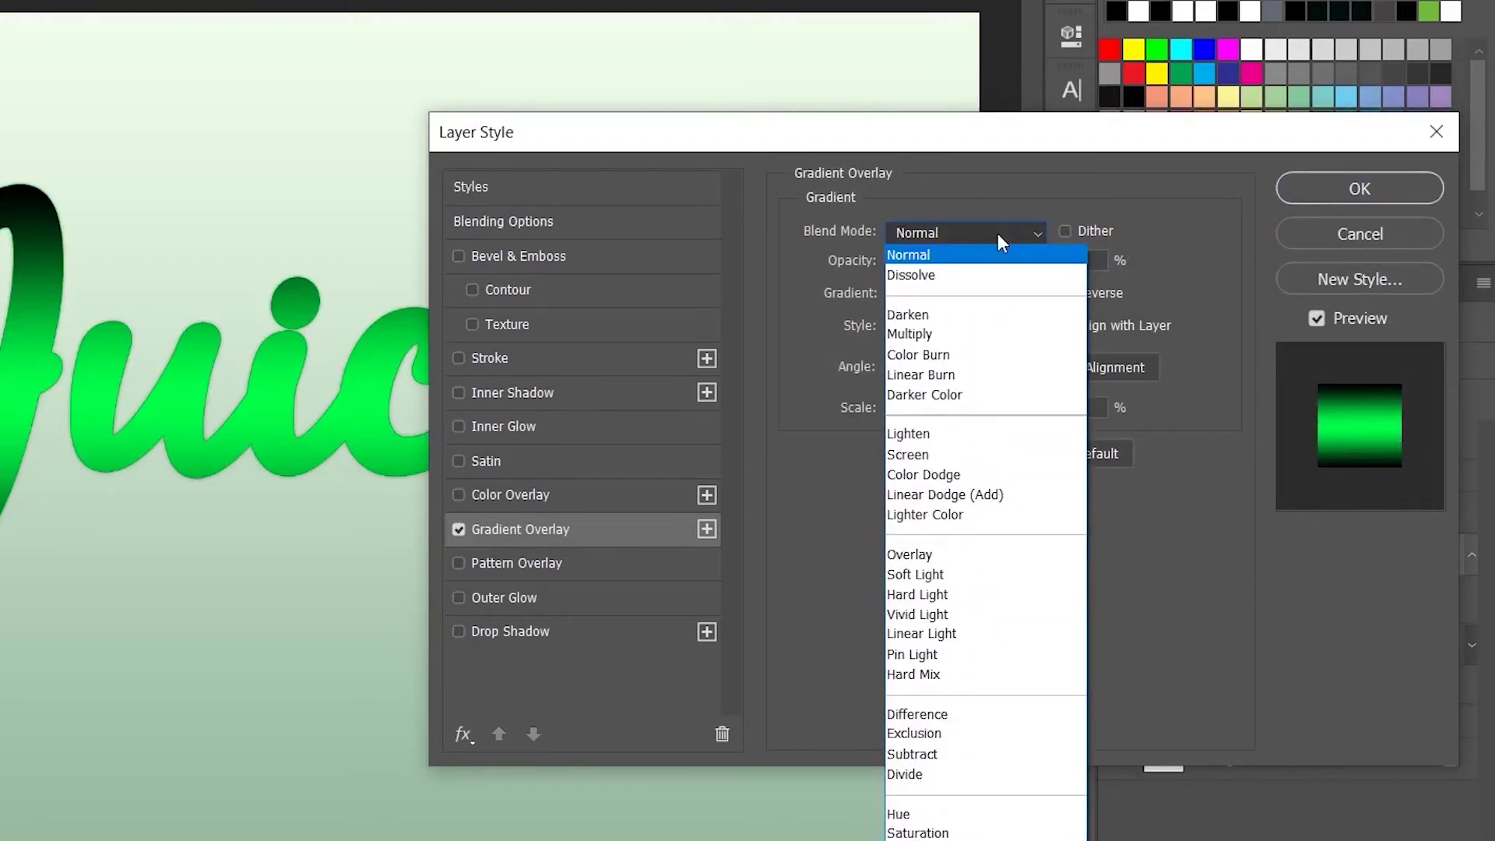
click(1001, 574)
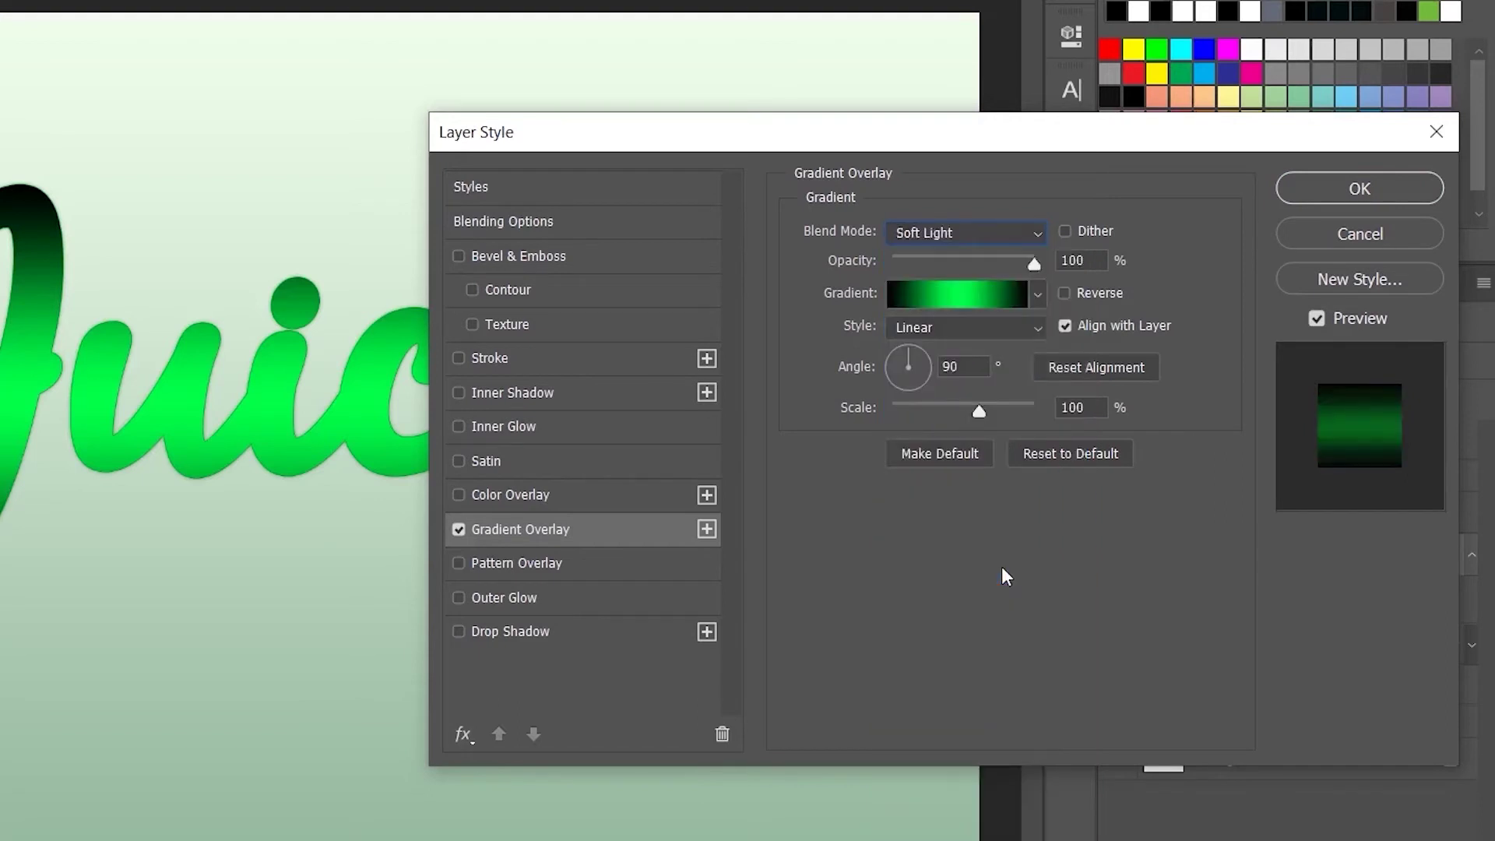
key(Tab)
text(39)
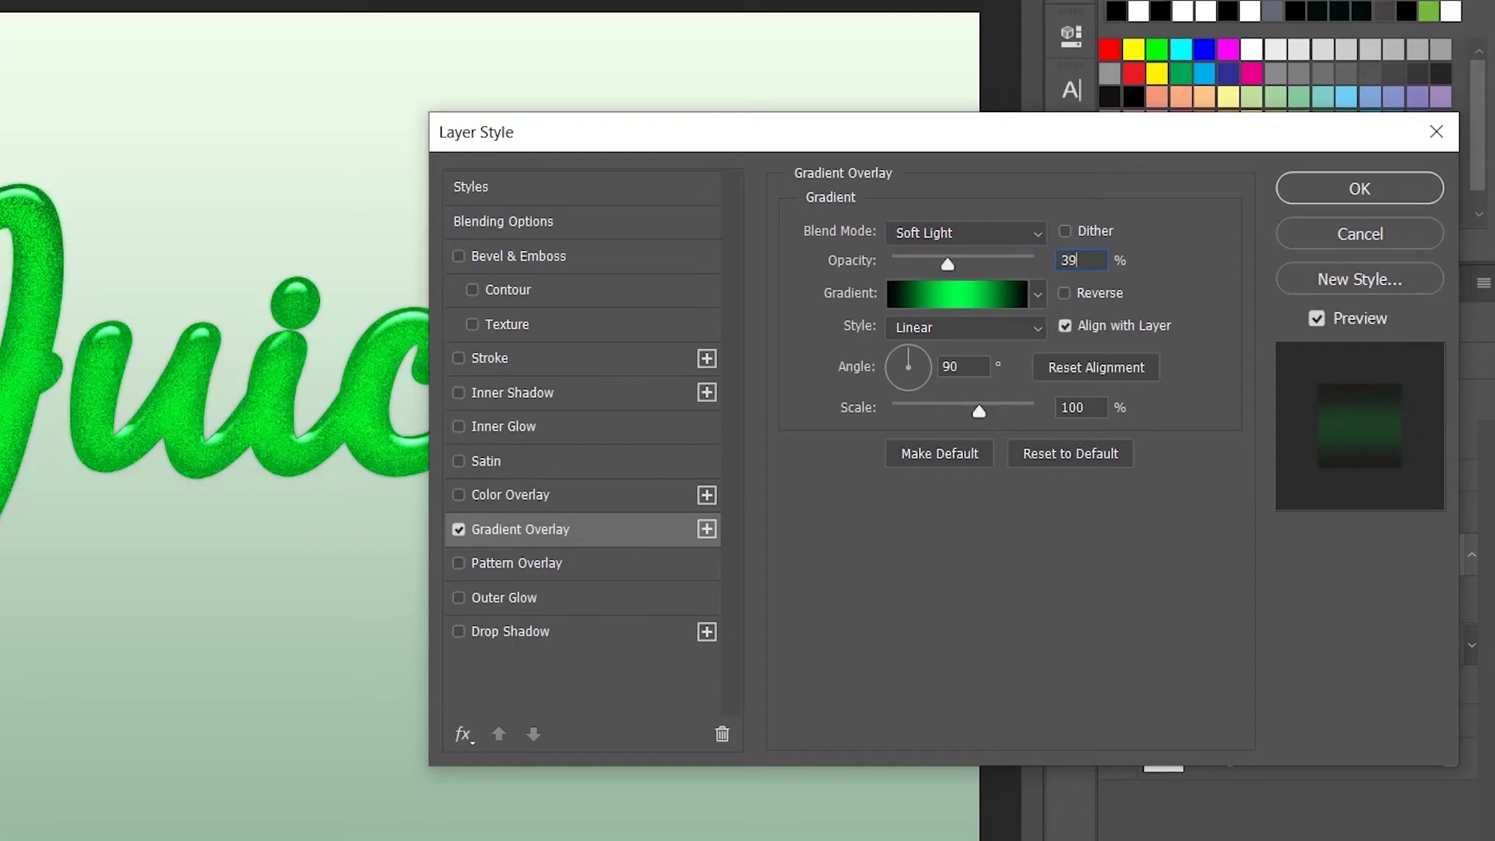
click(934, 326)
click(907, 369)
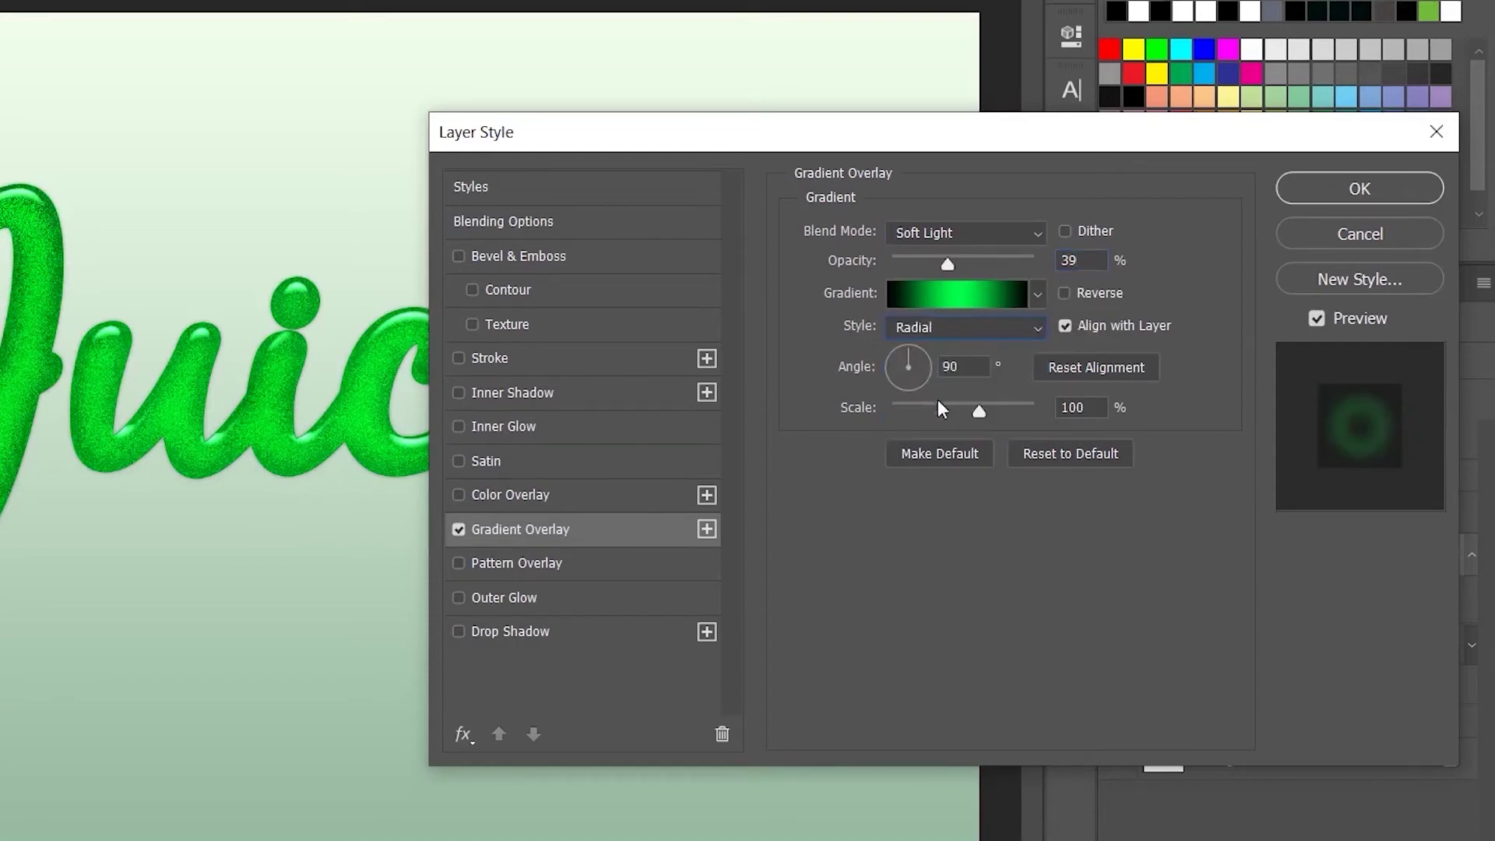
drag(1086, 407, 1029, 403)
text(93)
- Add a Chisel Hard Bevel & Emboss to effect 2 with depth 100%, size 243 px and soften 16 px
click(494, 253)
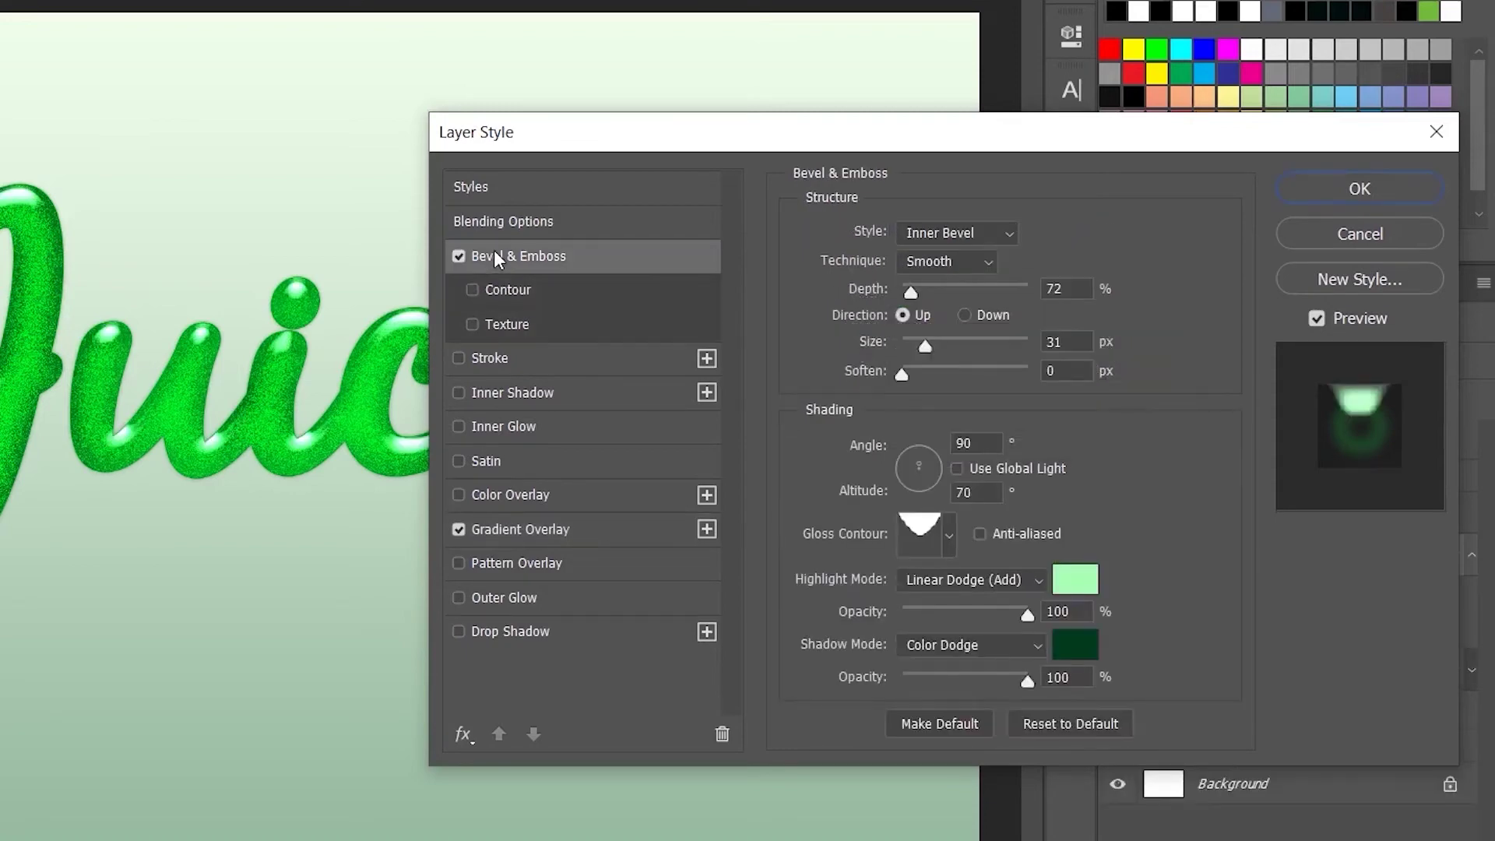
click(958, 257)
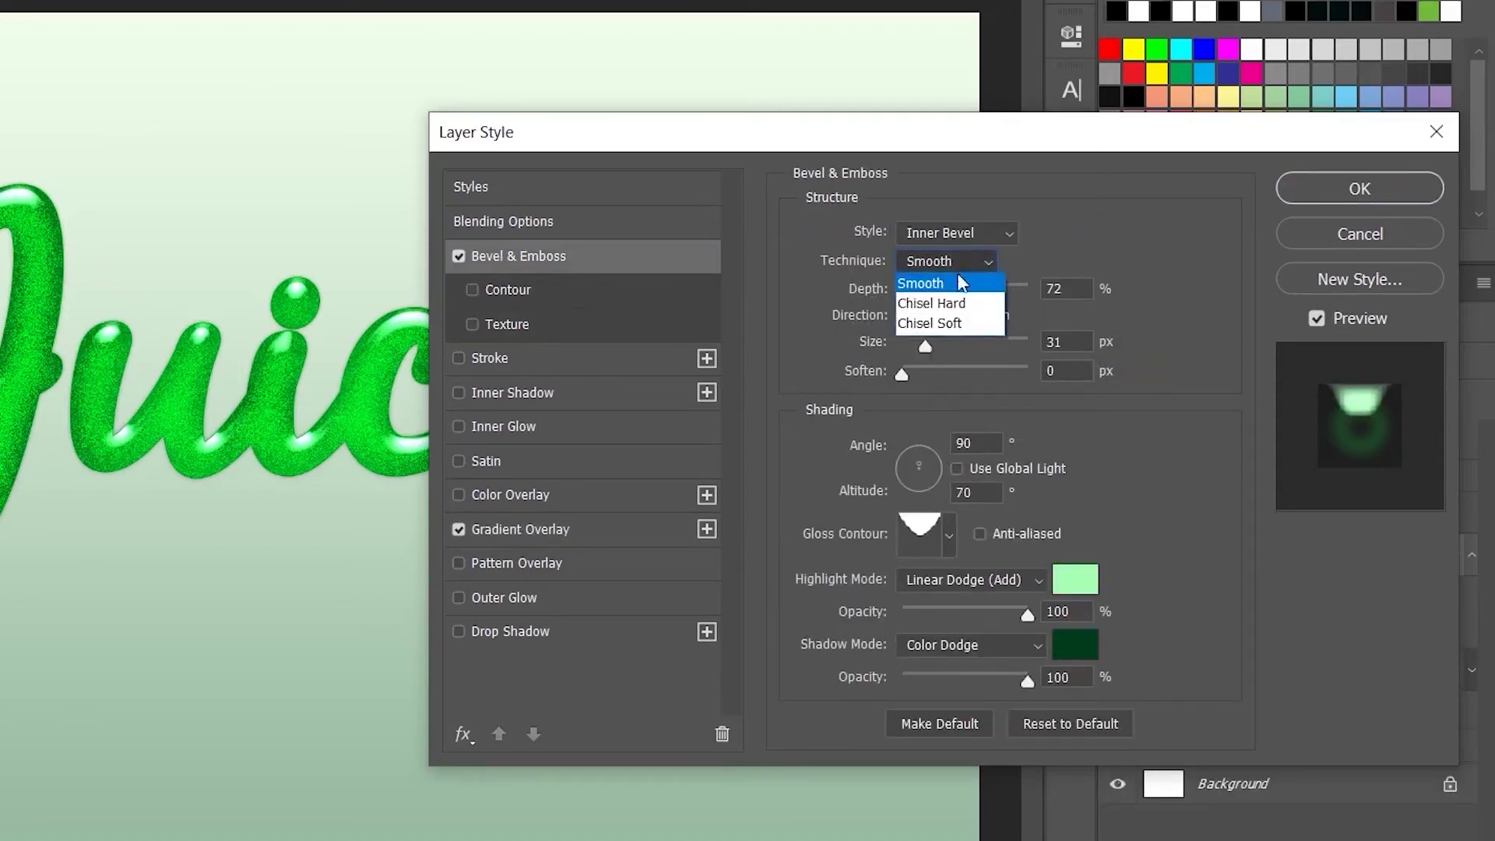
click(959, 303)
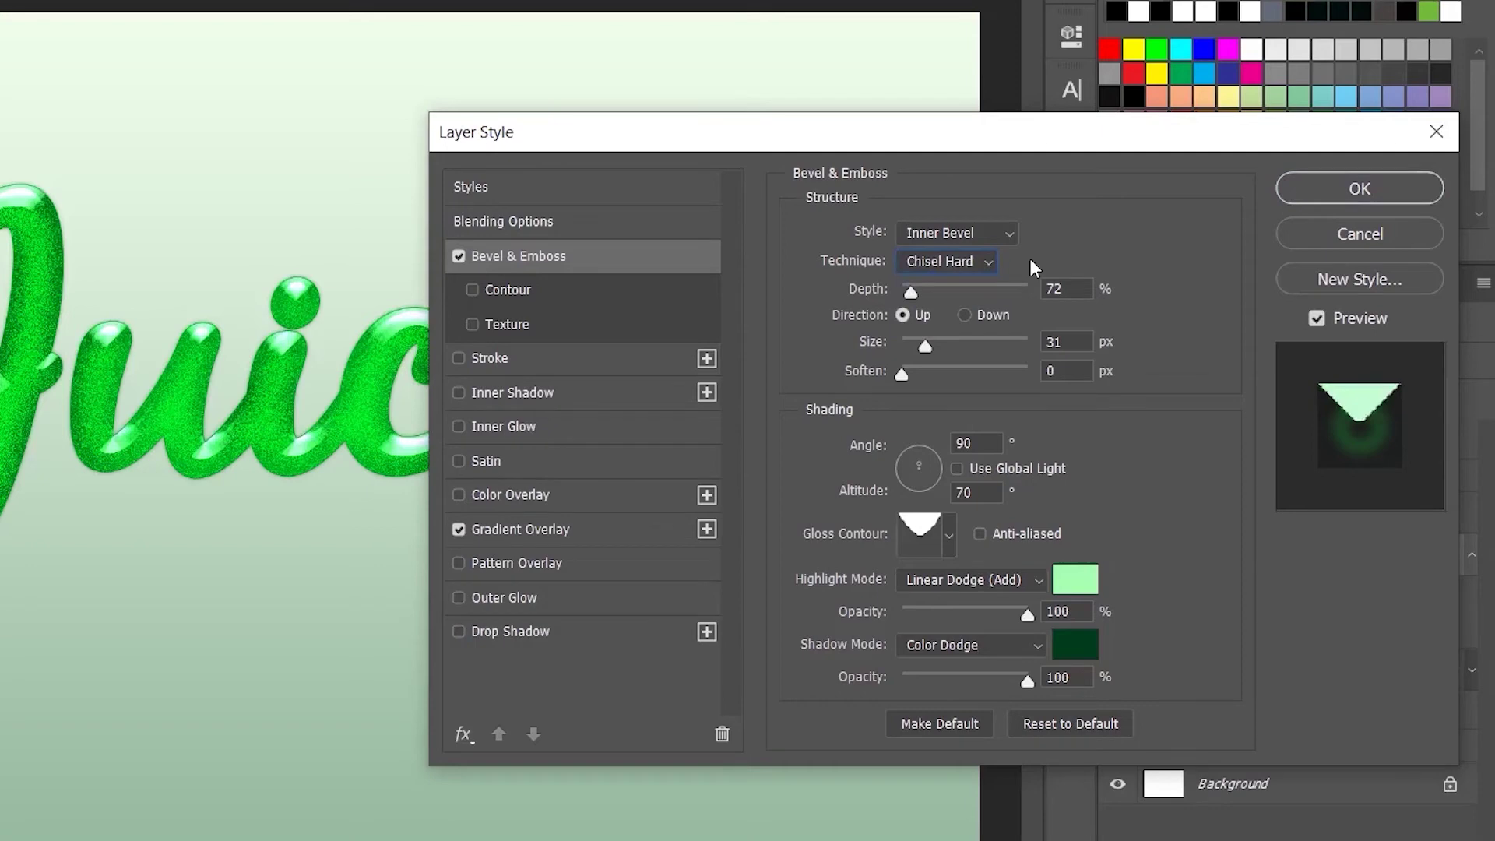
click(1038, 289)
text(100)
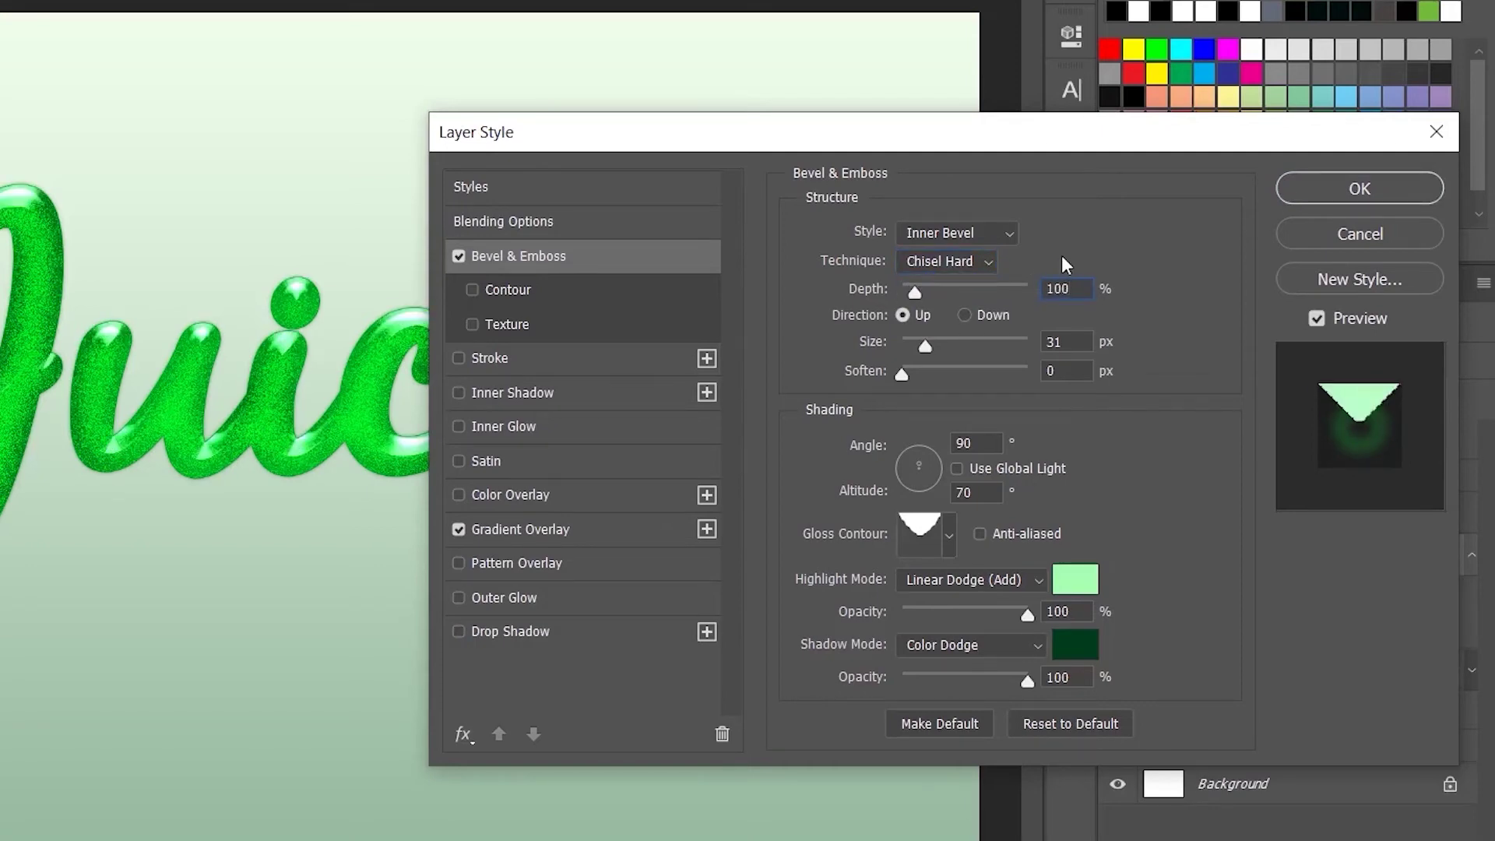
click(1039, 342)
text(243)
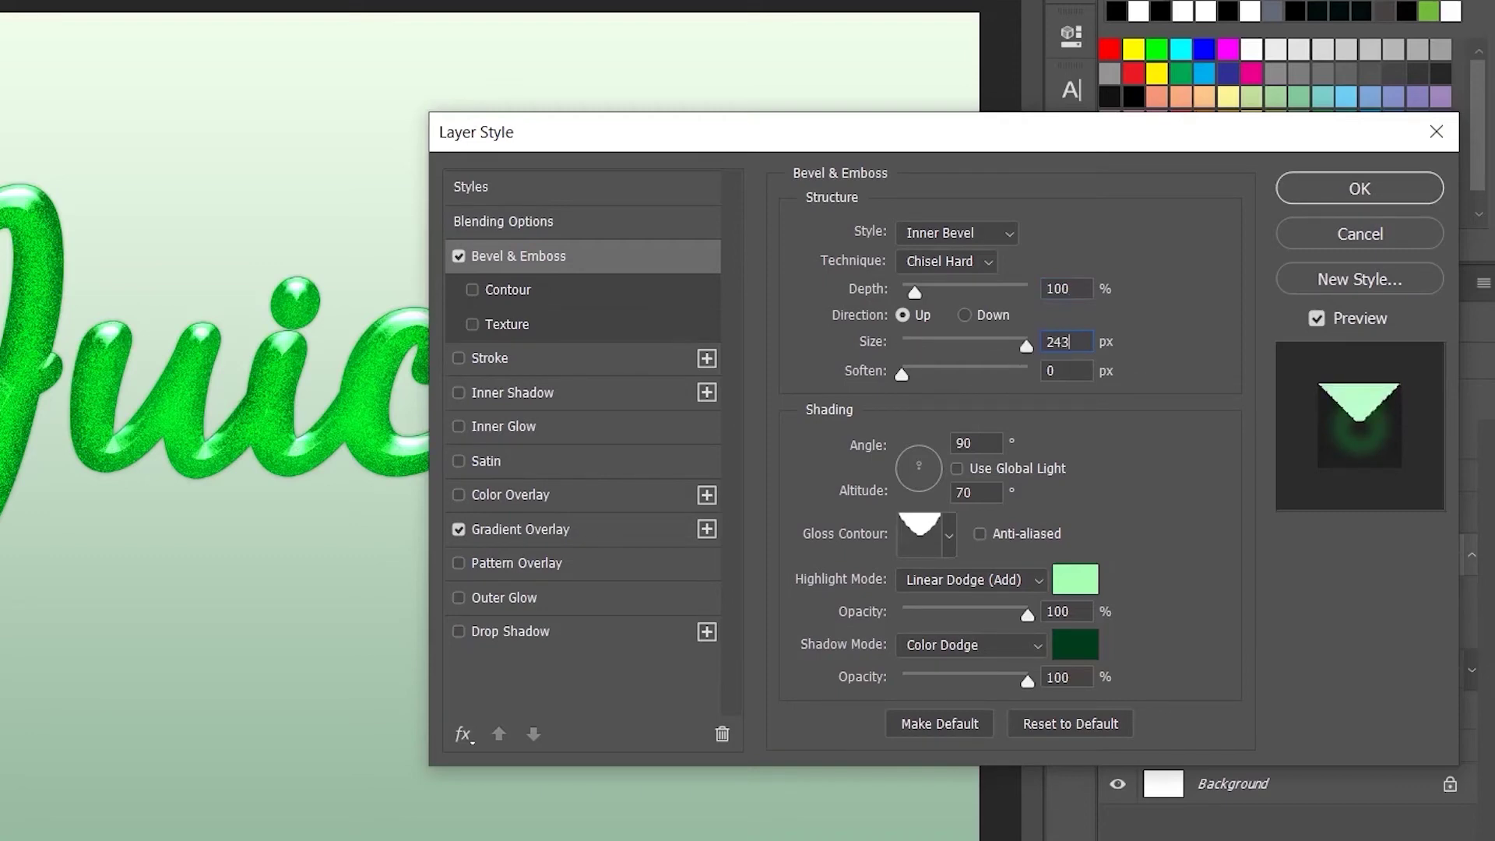
click(1044, 371)
text(16)
- Set the bevel shading to angle 120° and altitude 60°, with the Linear gloss contour and anti-aliasing on
double_click(970, 442)
text(120)
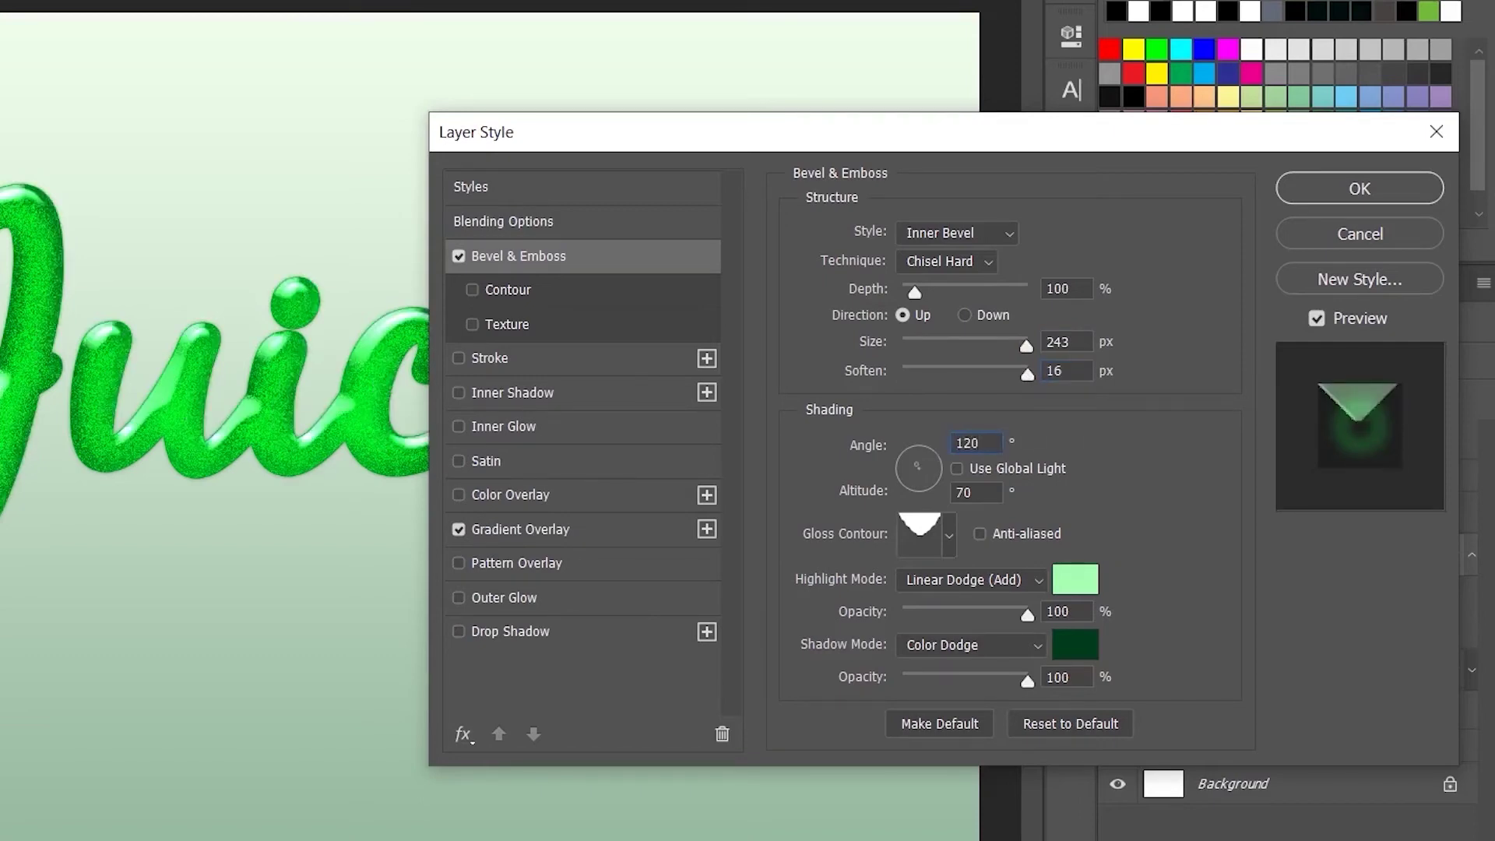
double_click(957, 491)
text(60)
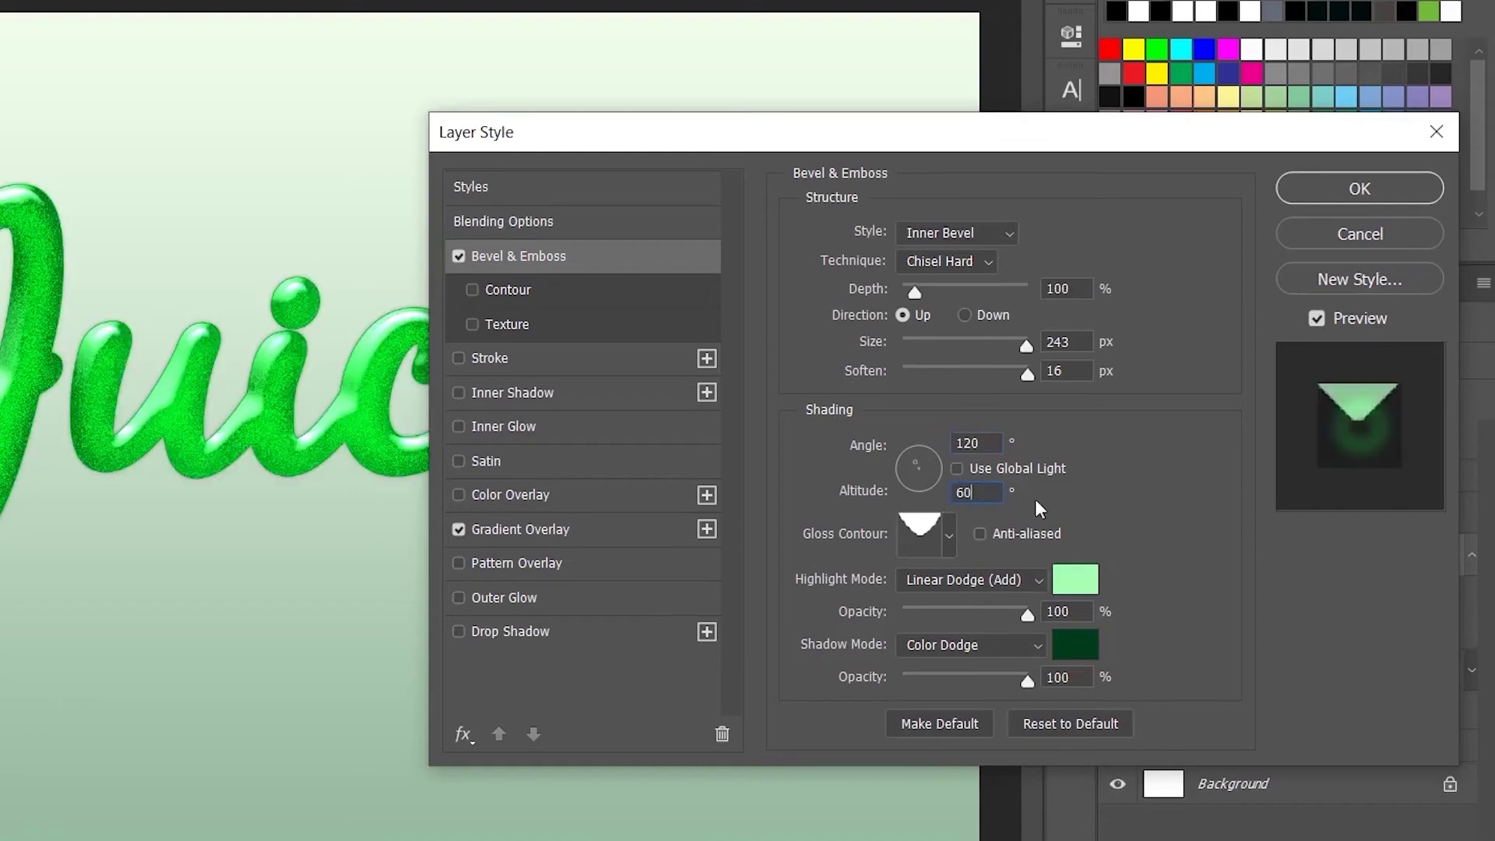
click(948, 535)
click(780, 595)
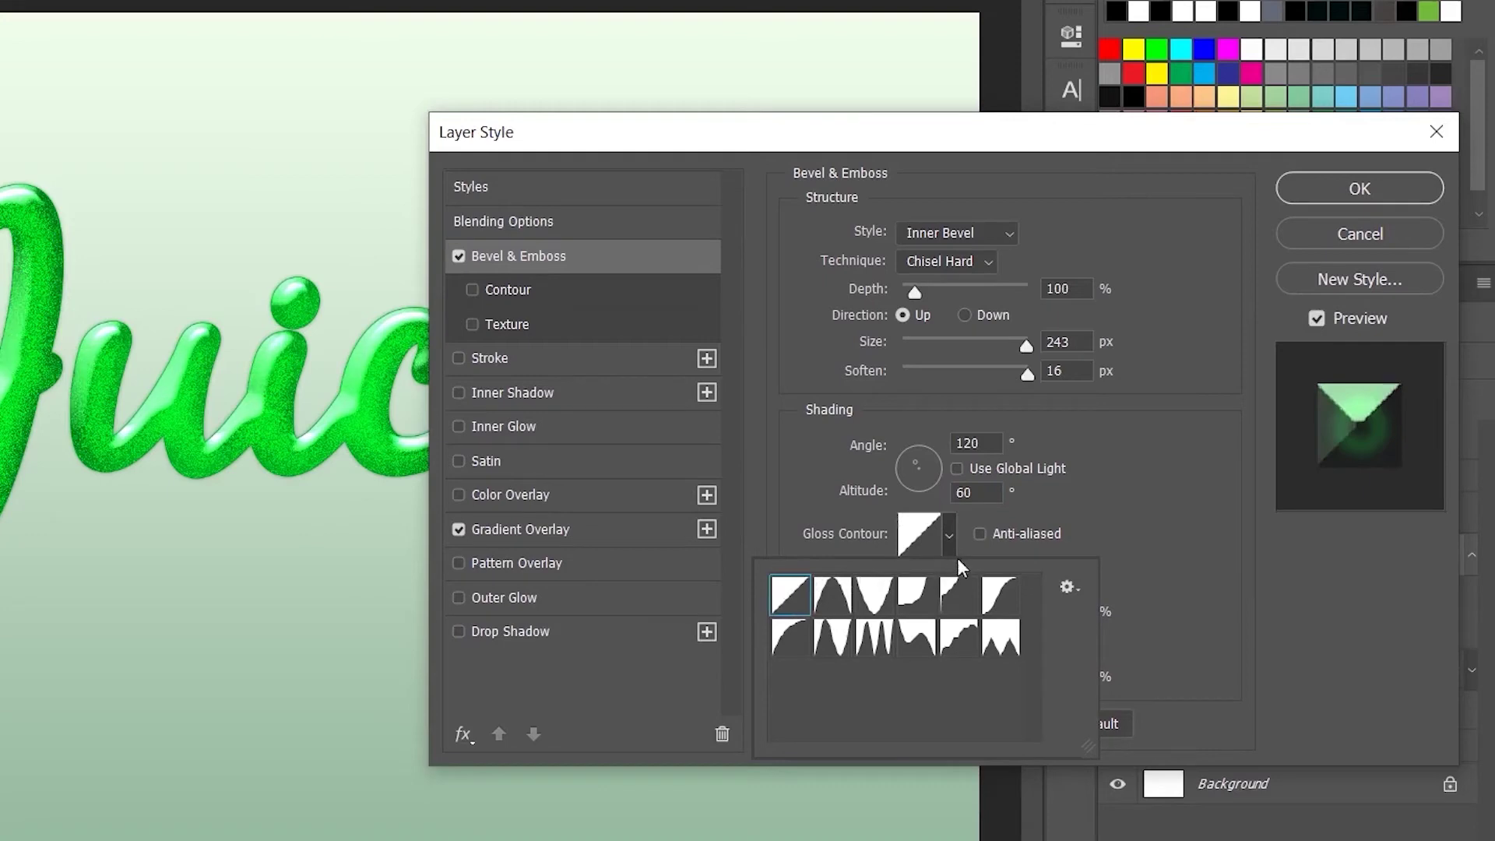
click(981, 535)
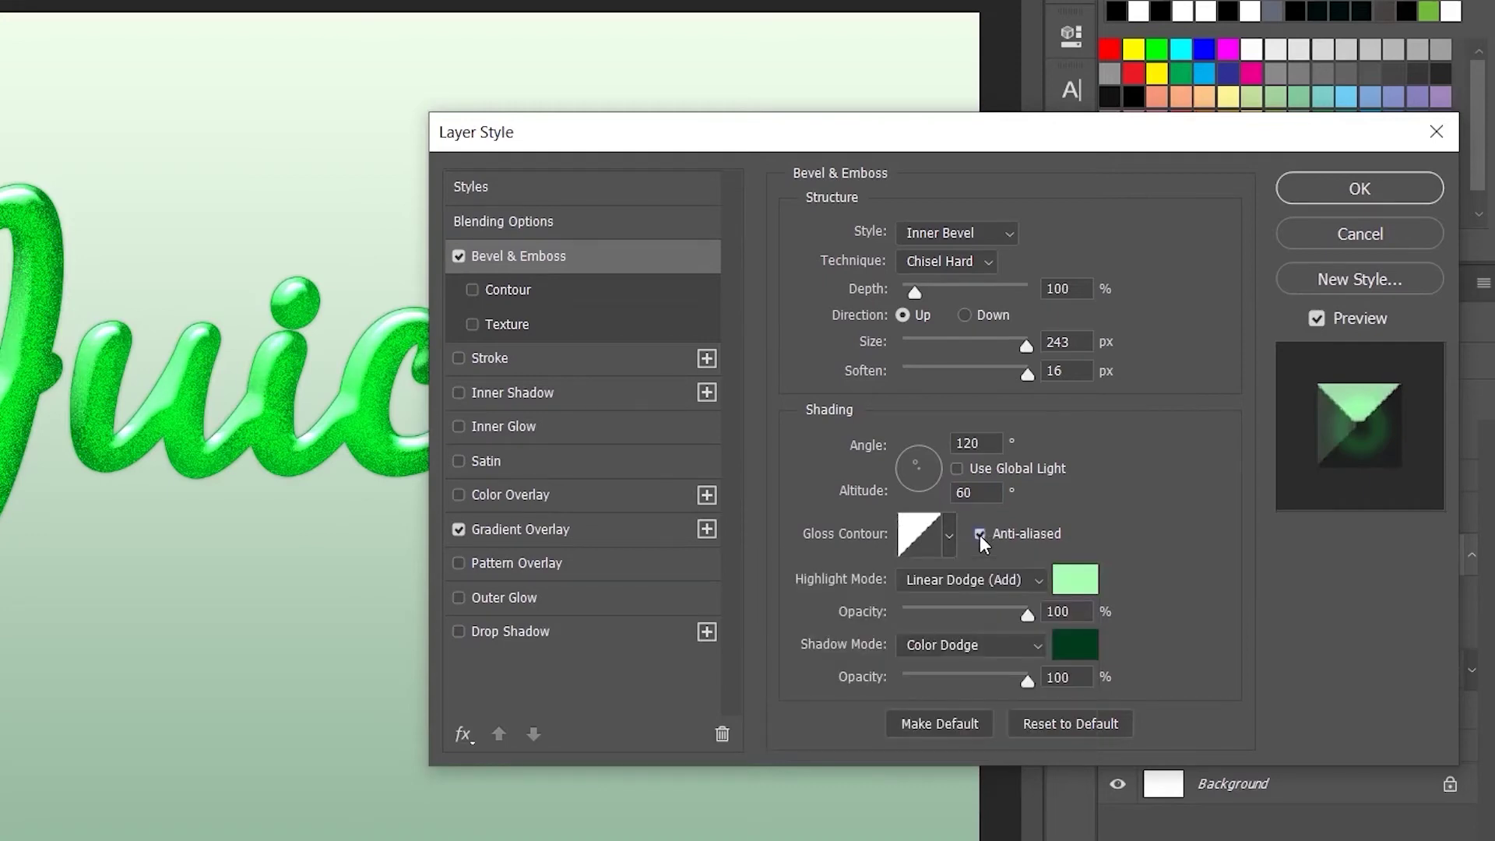
- Set the bevel's highlight color to 00ff36 and its highlight mode to Hard Light
click(1073, 576)
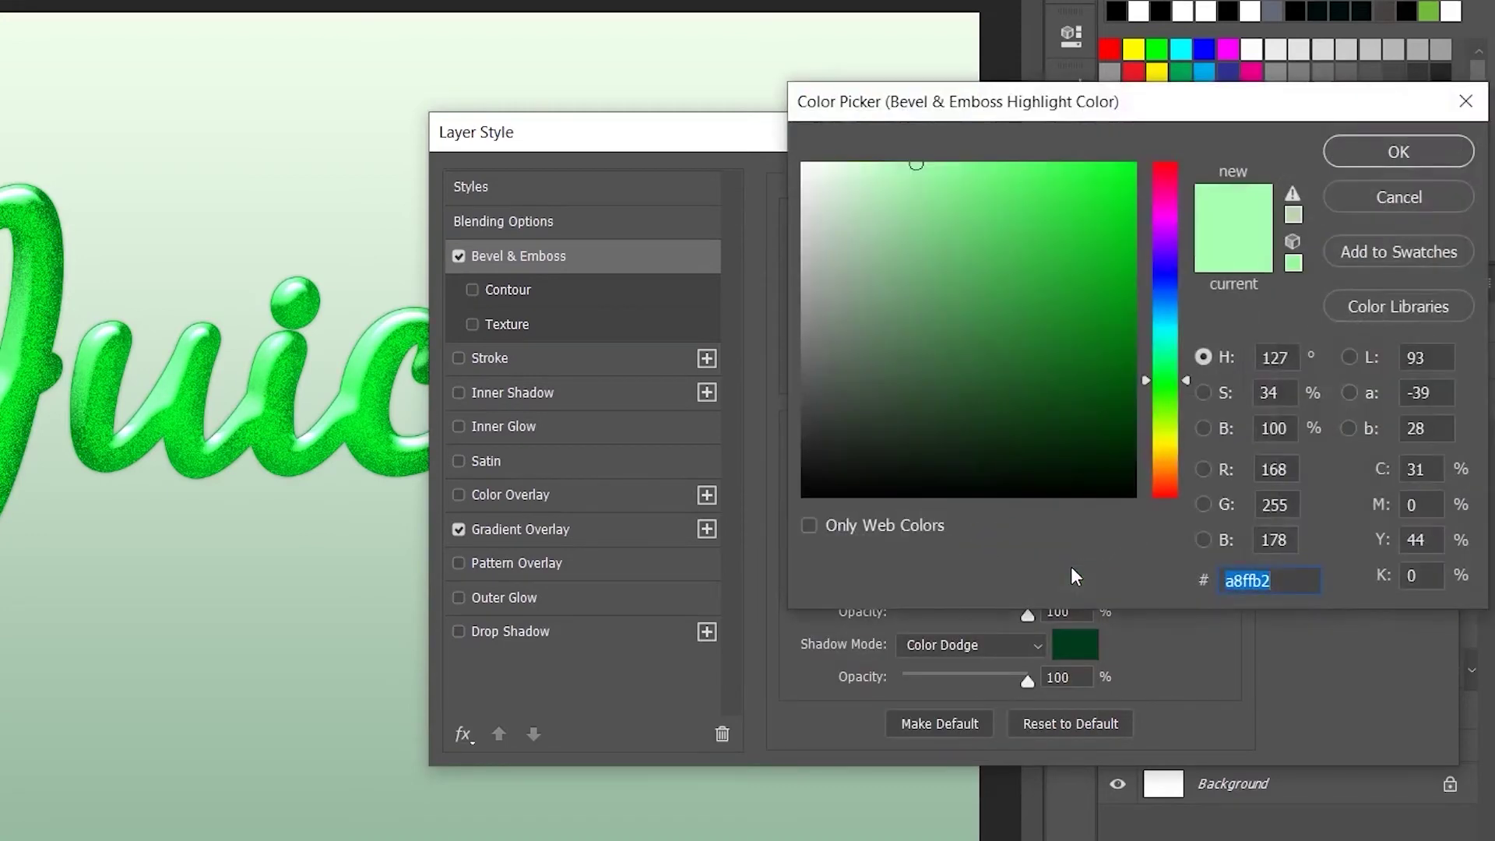
text(00ff3)
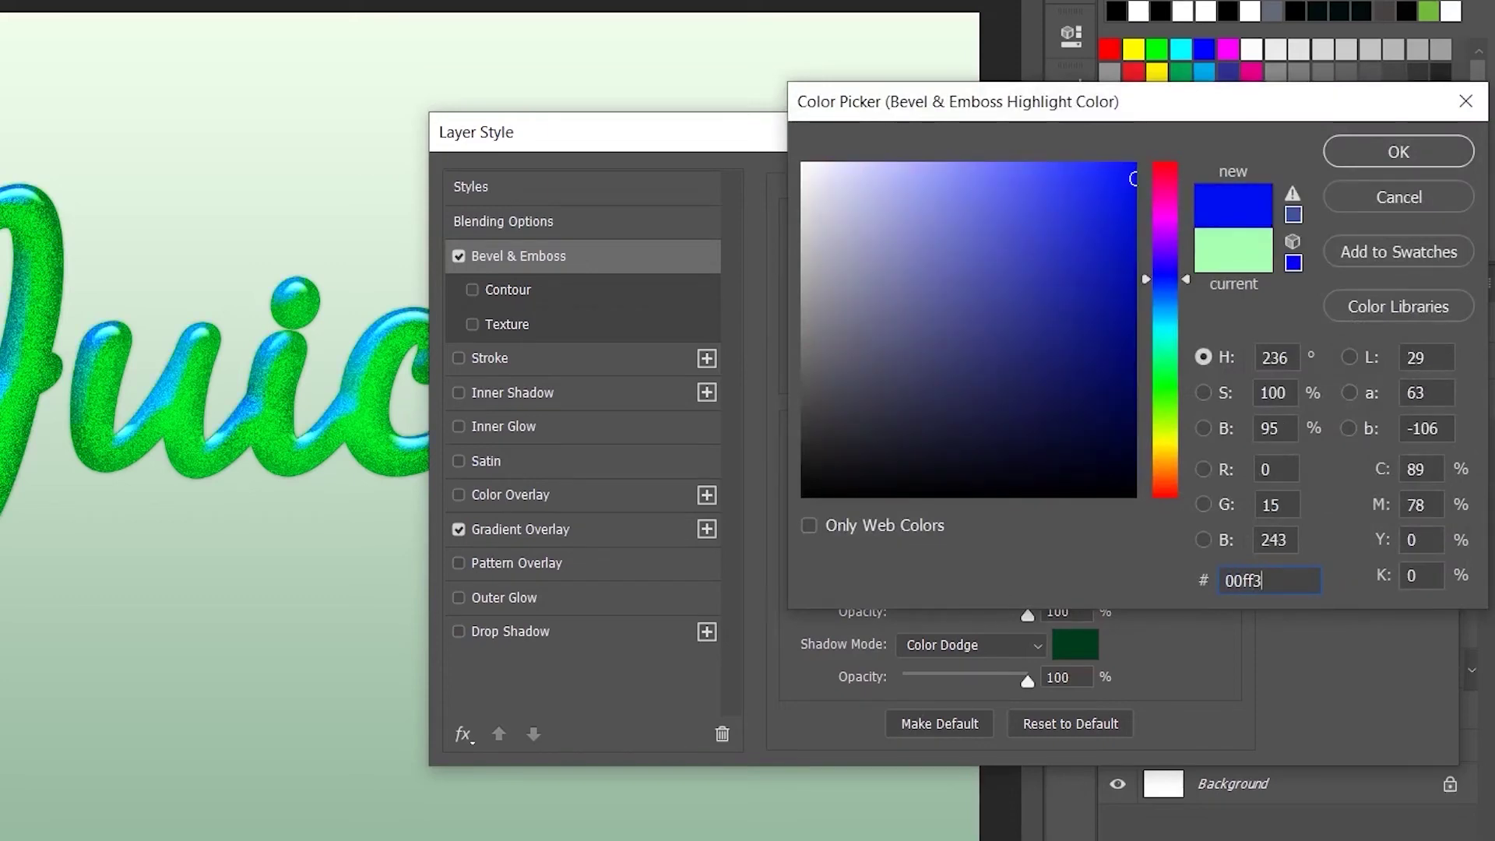
text(6)
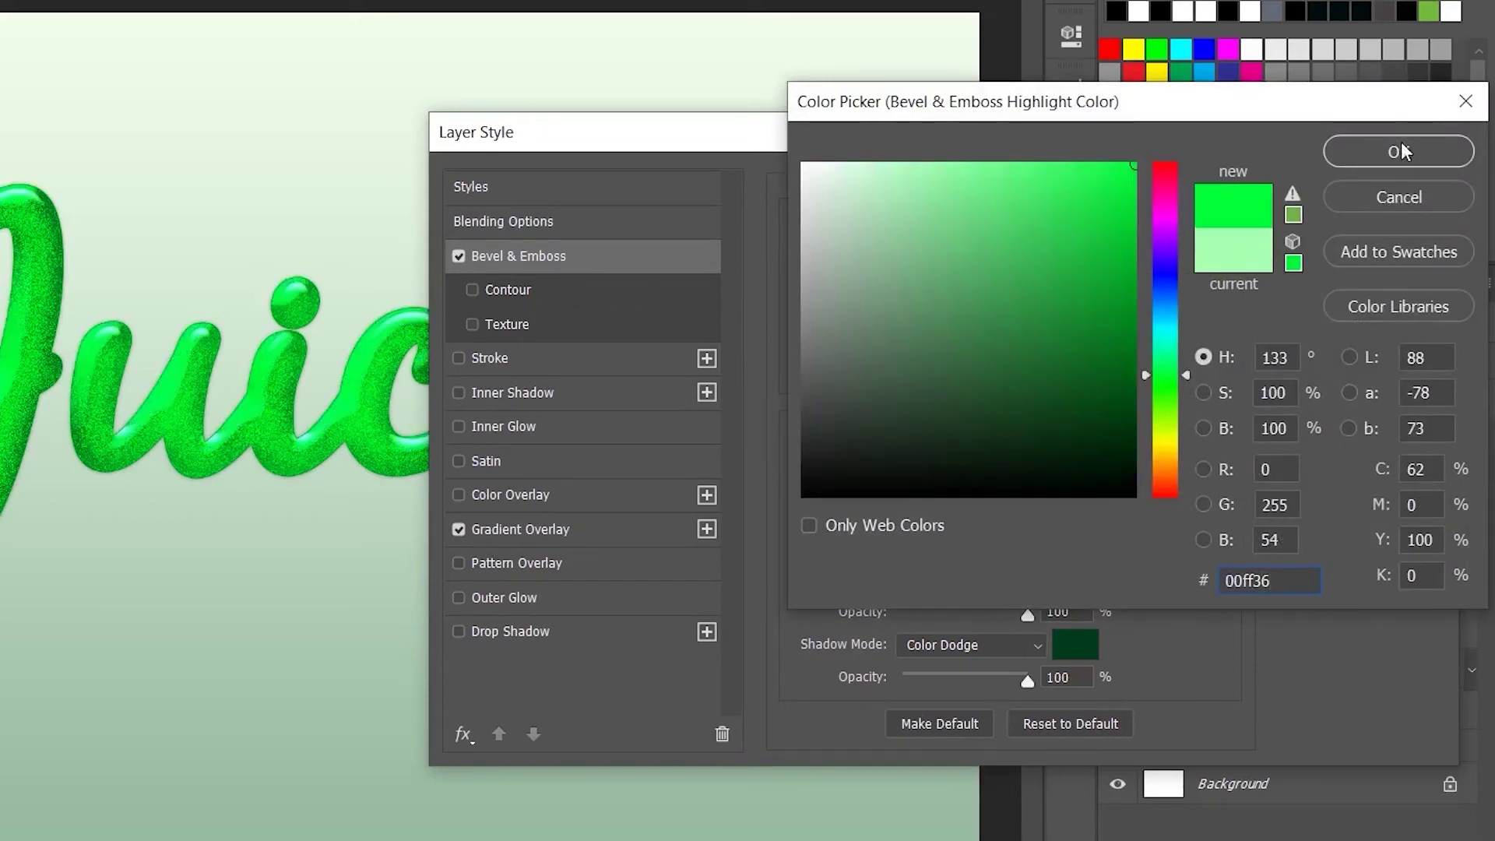
click(1400, 151)
click(1013, 590)
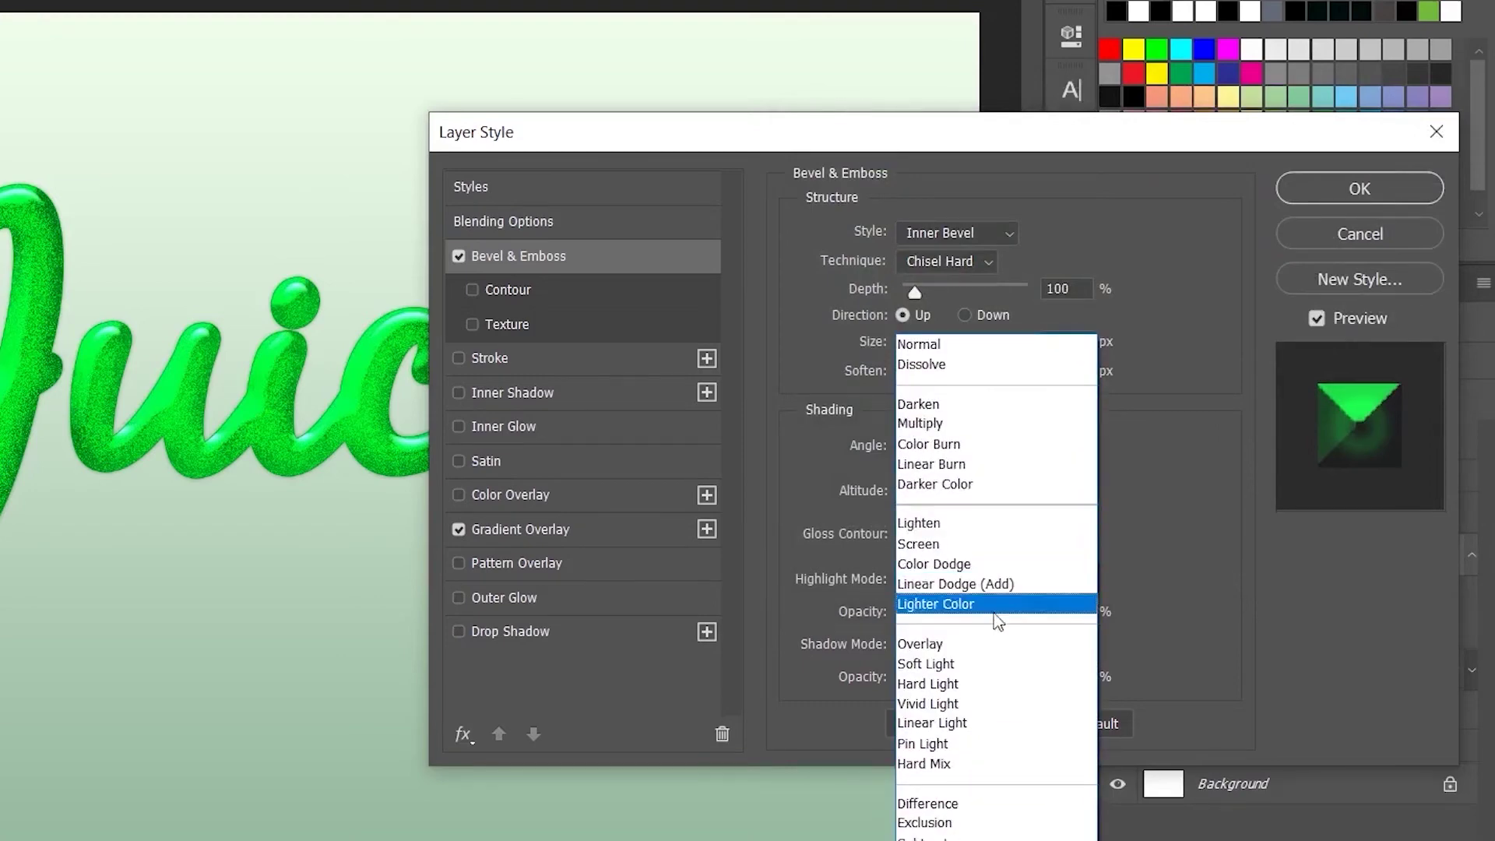
click(975, 685)
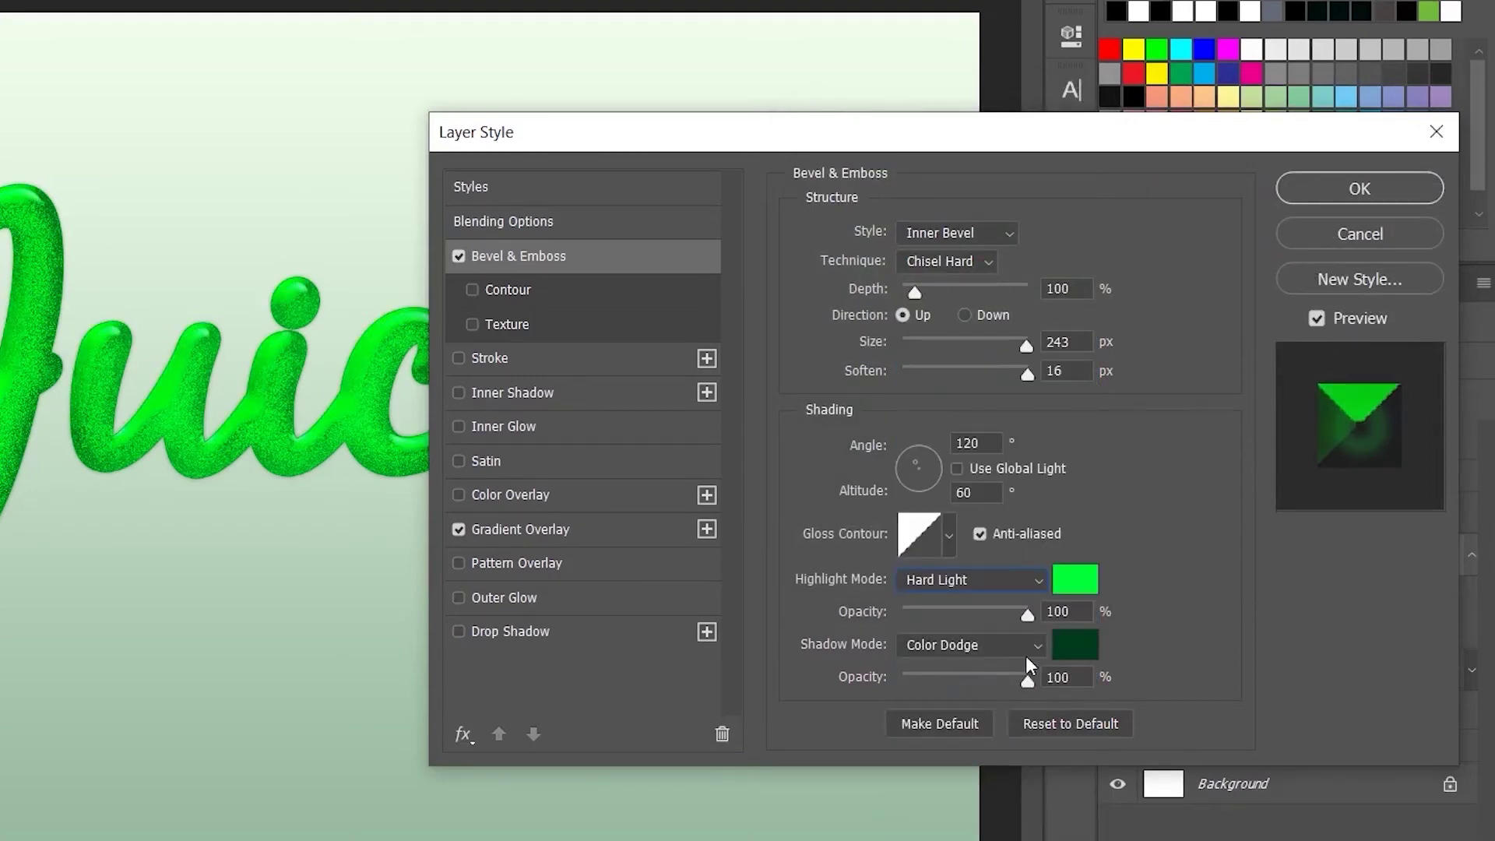
- Set the bevel's highlight opacity to 26% and its shadow color to 000000
double_click(1075, 615)
text(26)
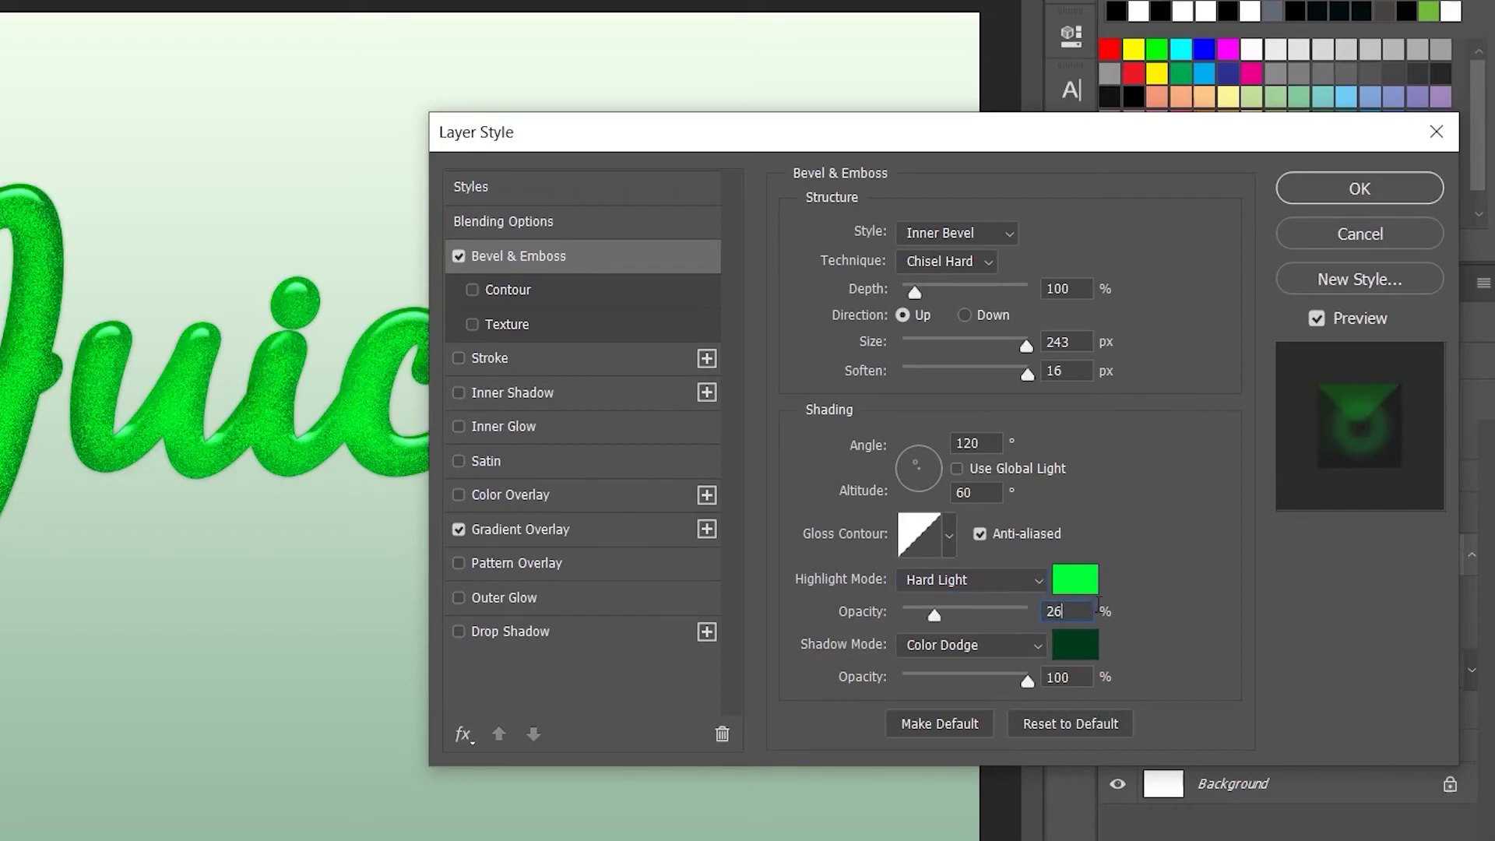
click(1090, 653)
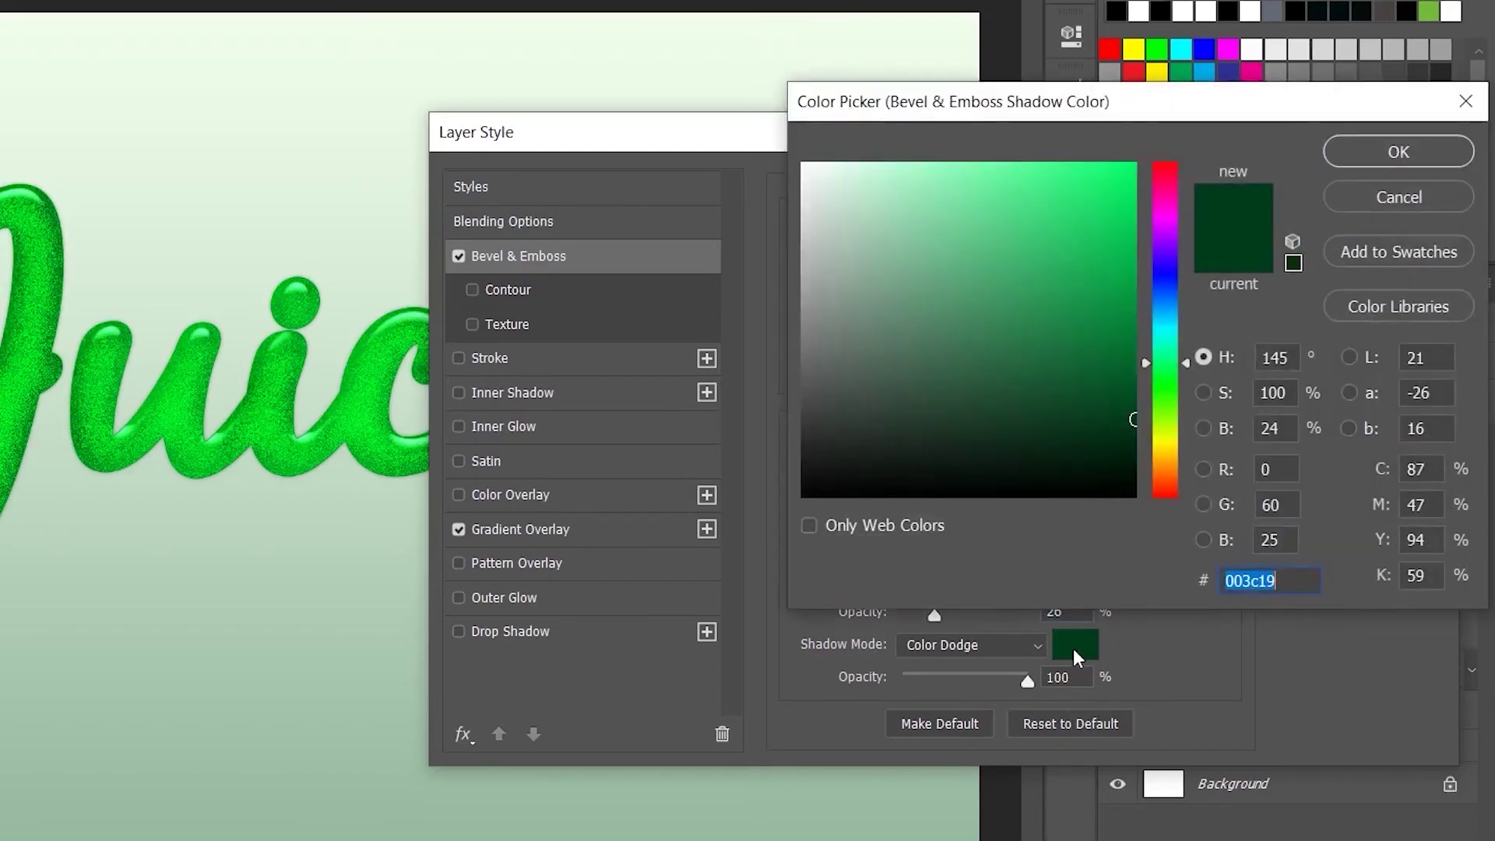
click(852, 449)
text(000000)
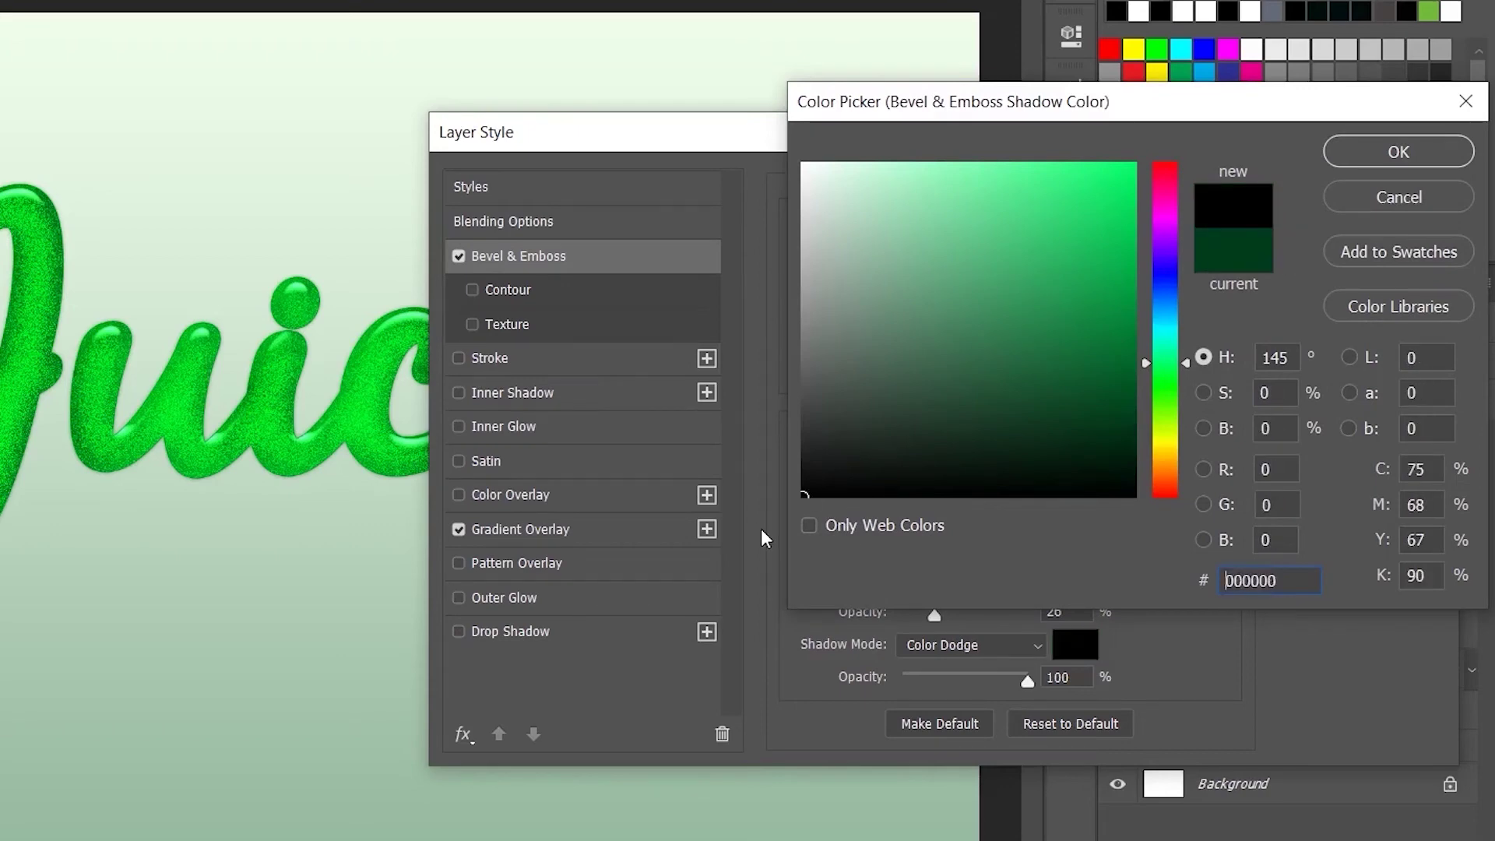
click(1378, 155)
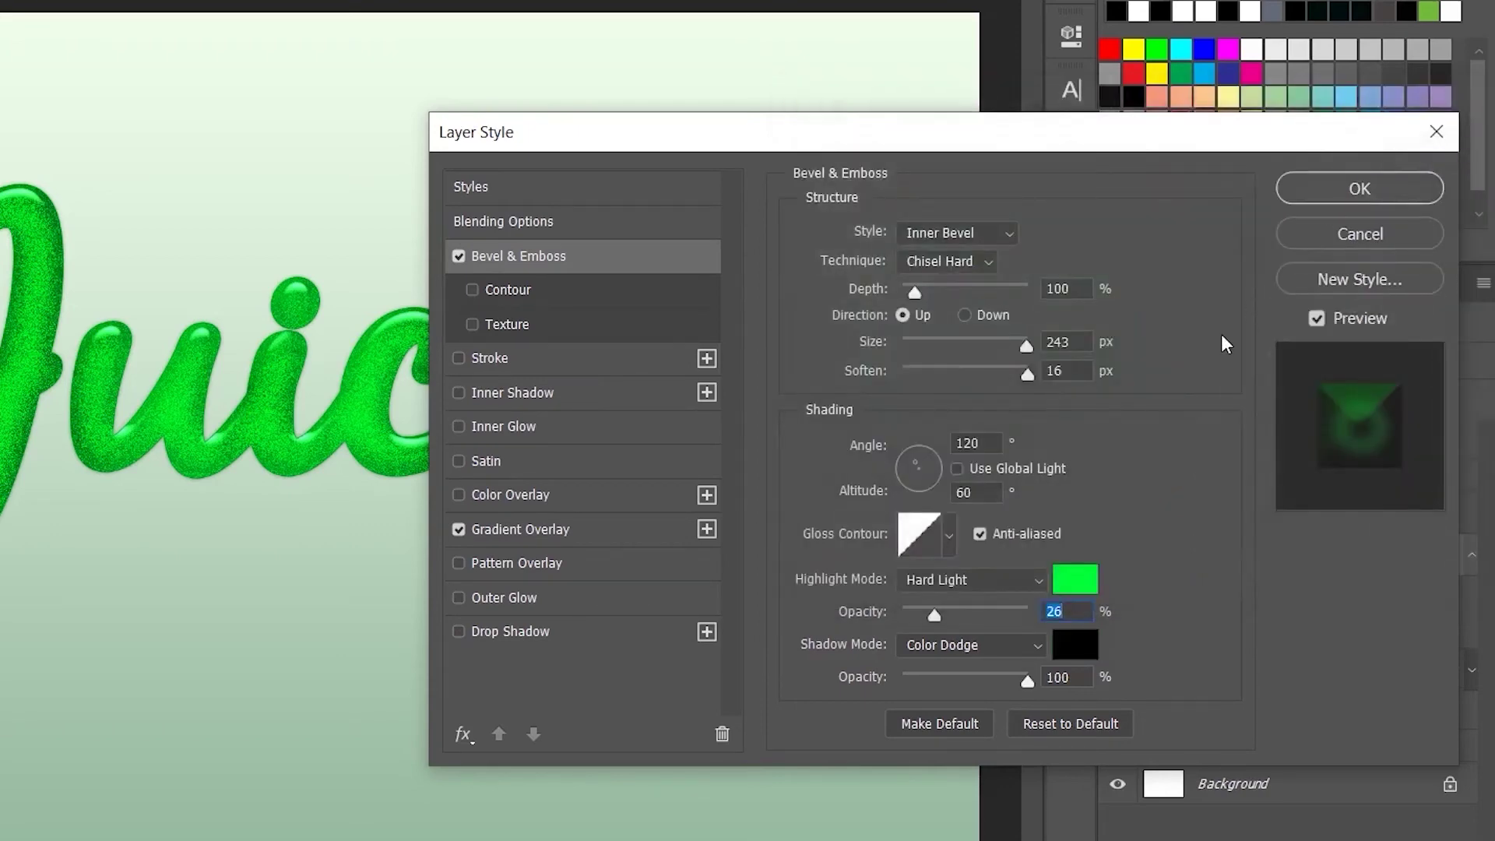
- Set the bevel's shadow mode to Overlay with 30% opacity
click(999, 645)
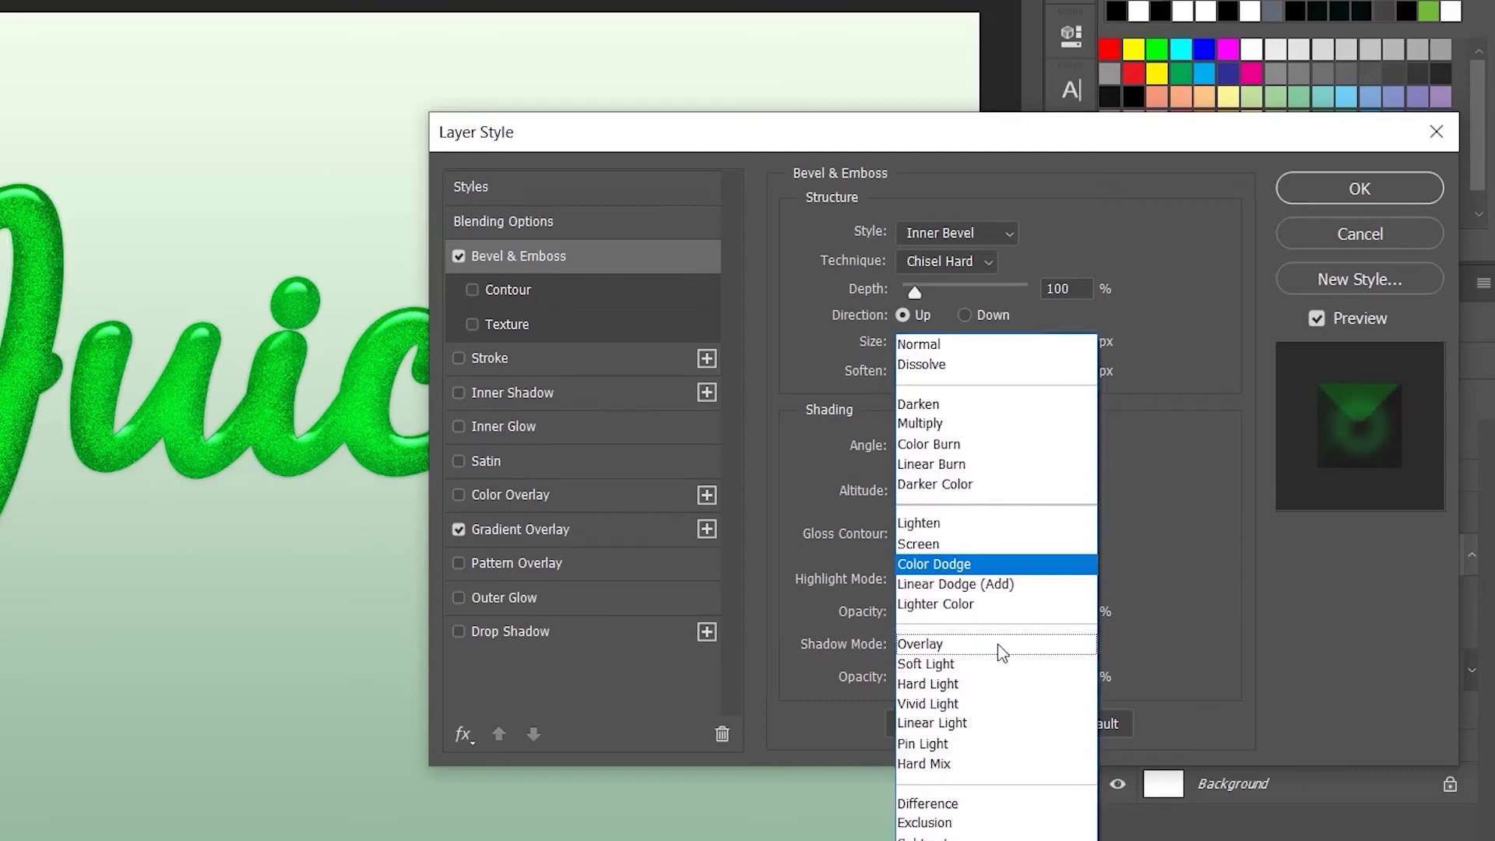
click(919, 648)
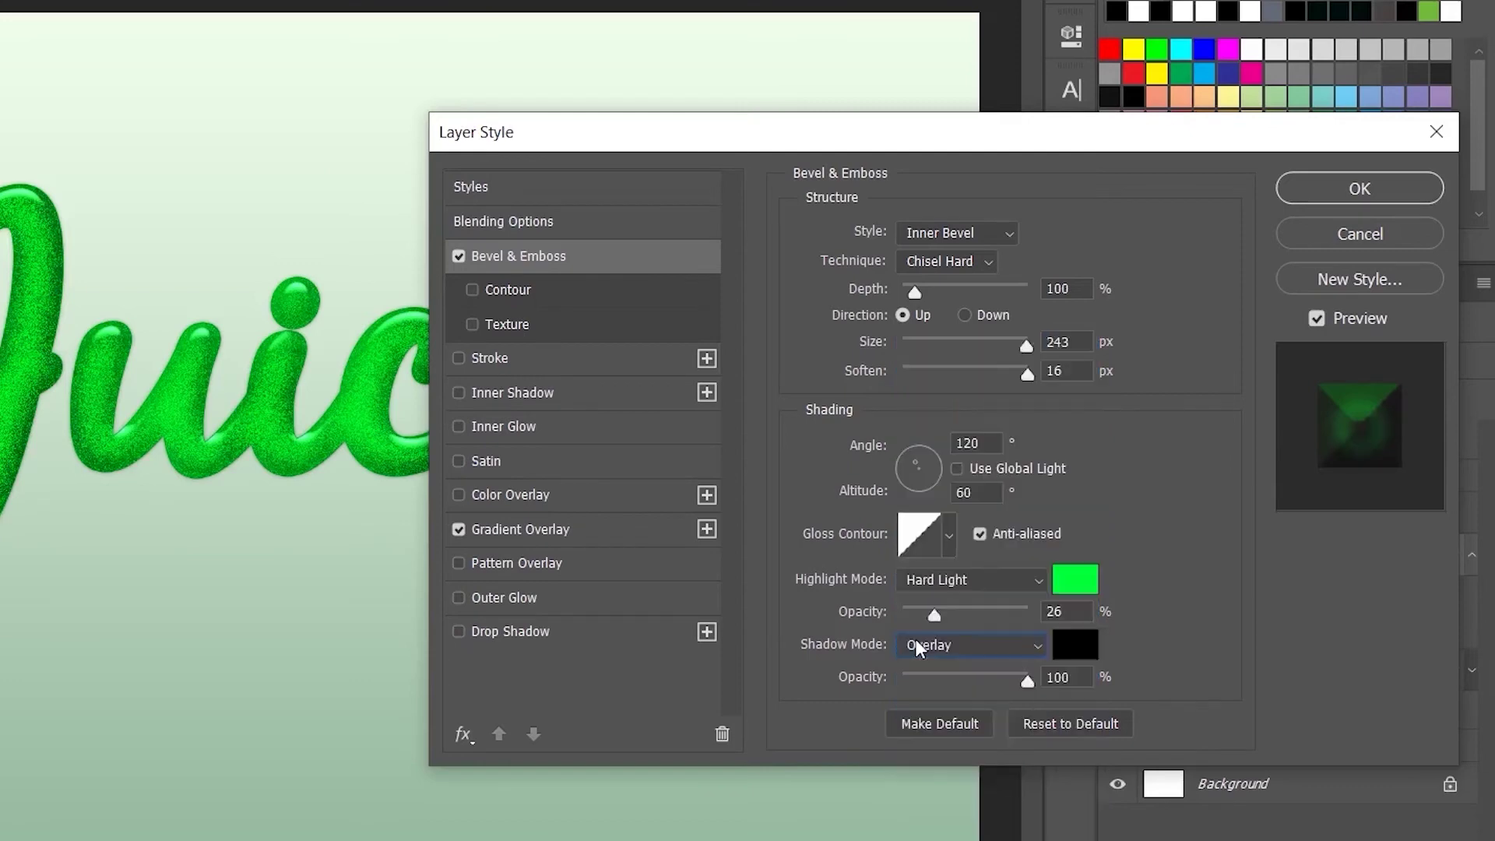
double_click(1062, 677)
text(30)
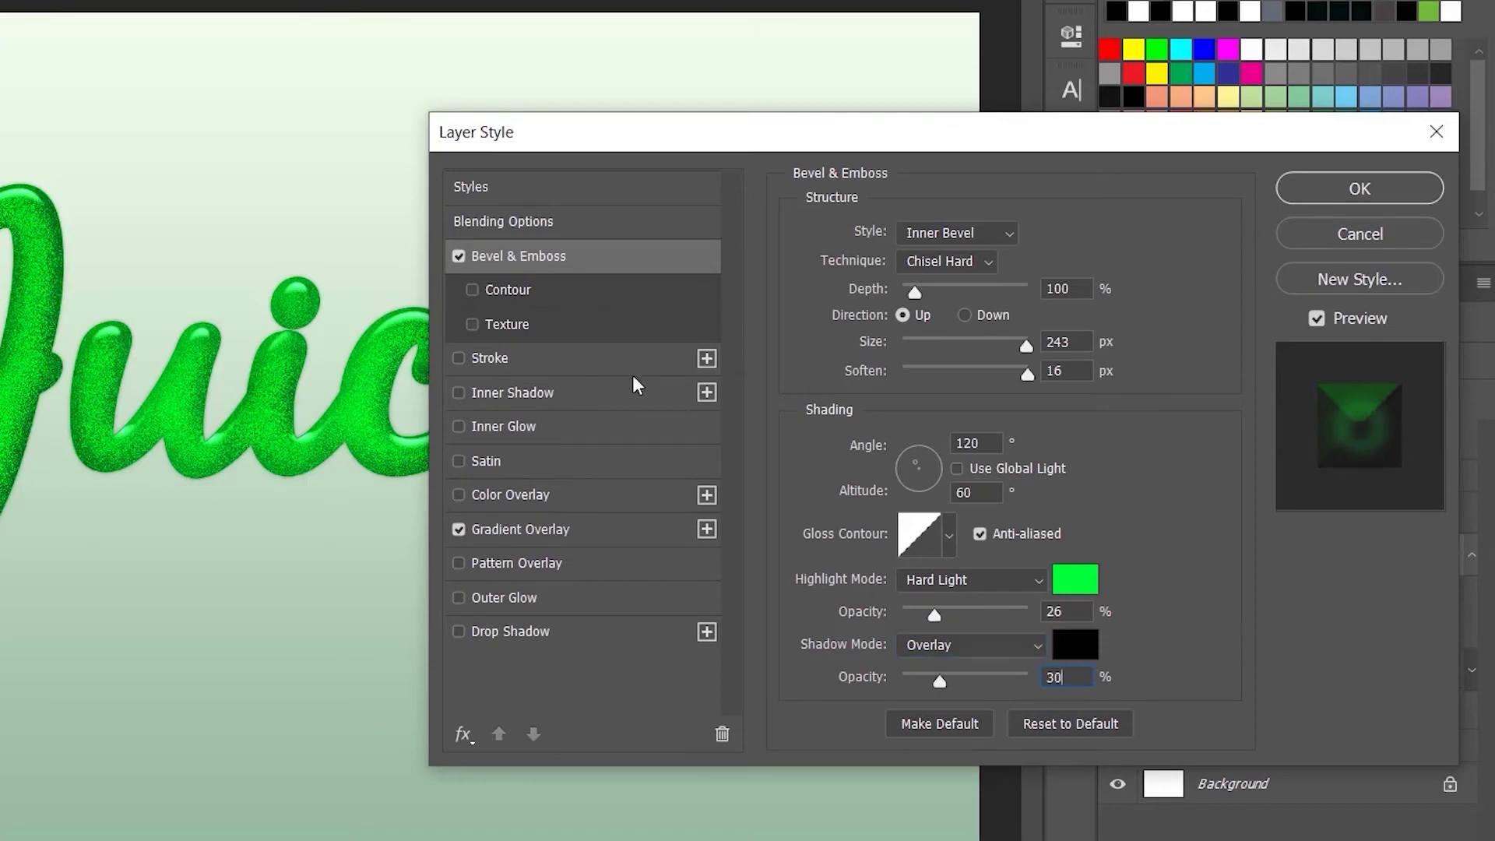
- Add an Inner Shadow to effect 2 with color 12d12d and the Overlay blend mode
click(575, 393)
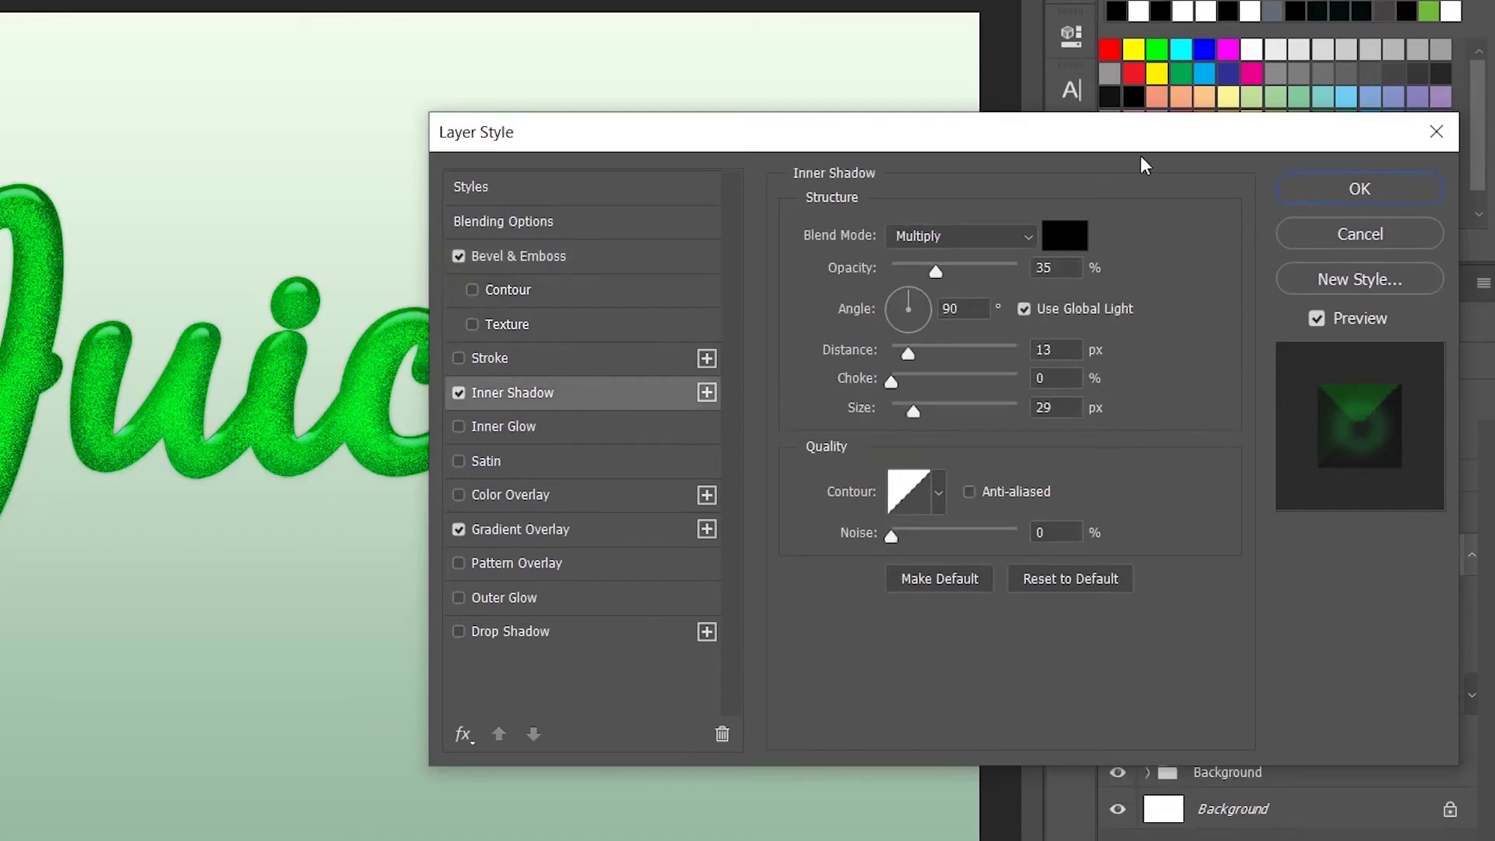
click(1081, 244)
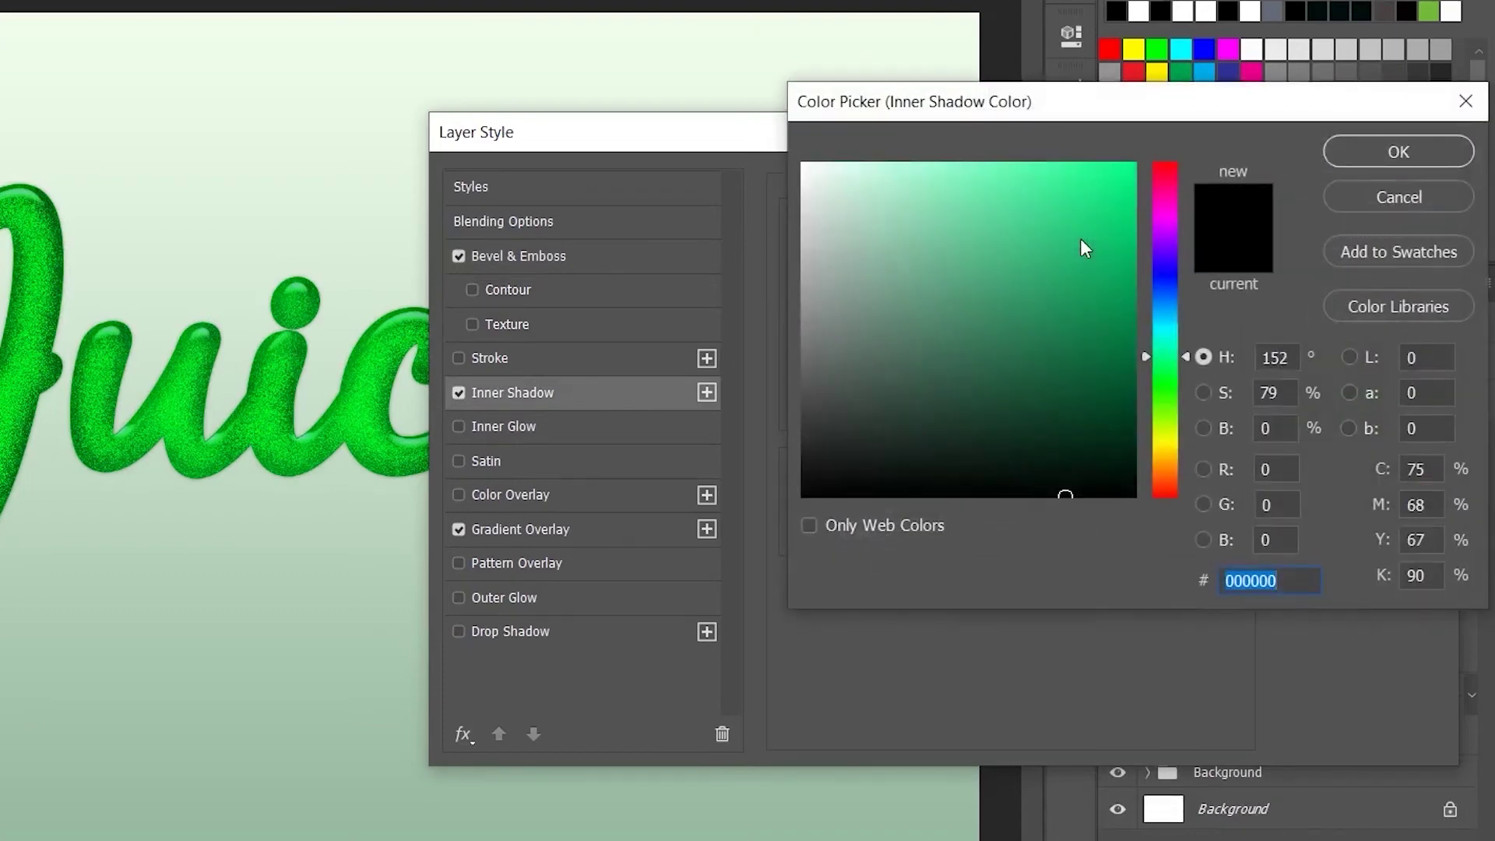
text(12d12d)
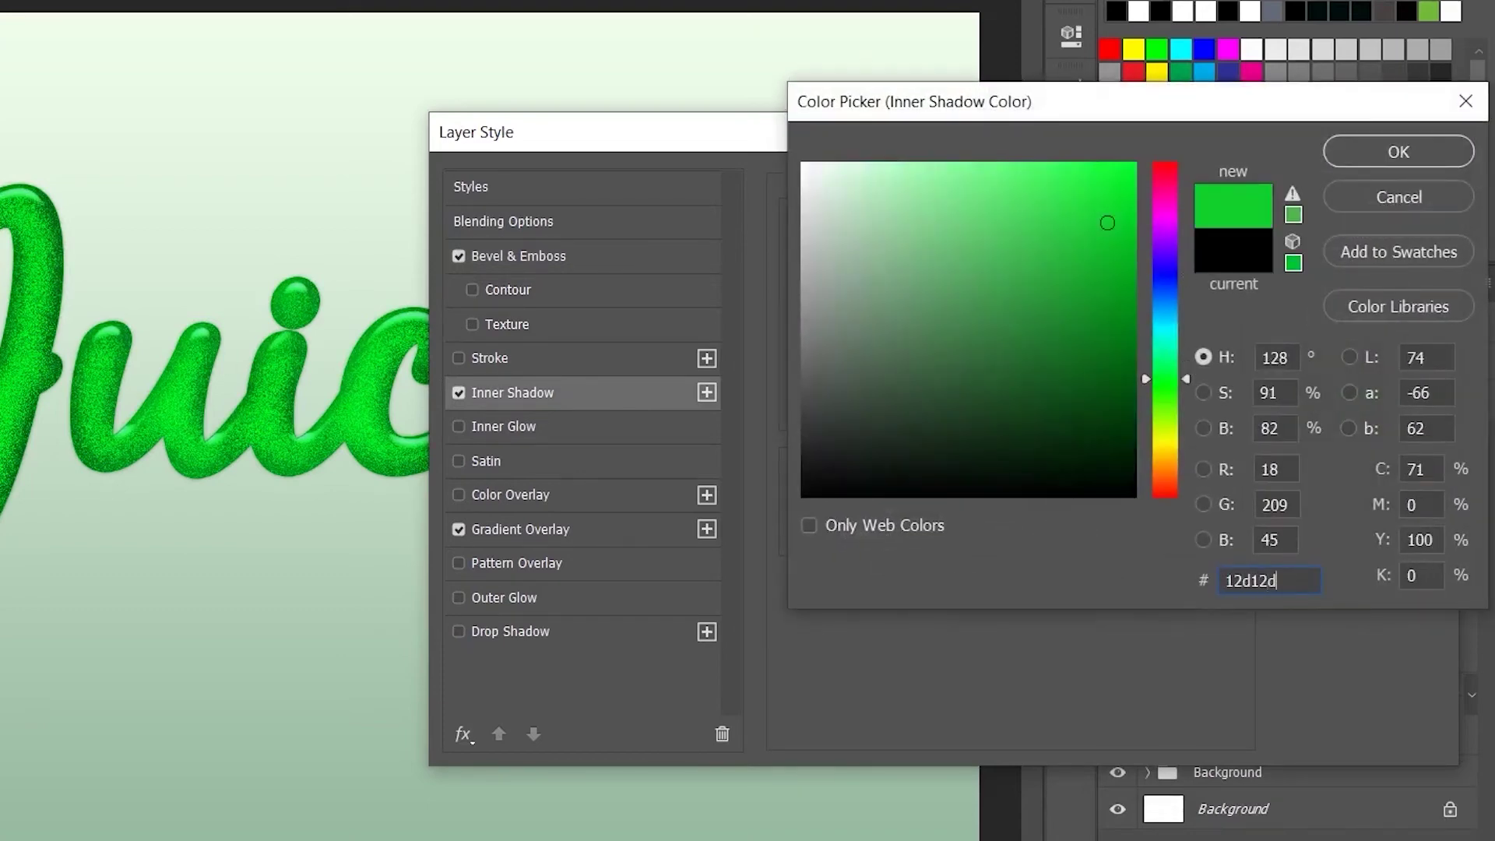
click(1407, 147)
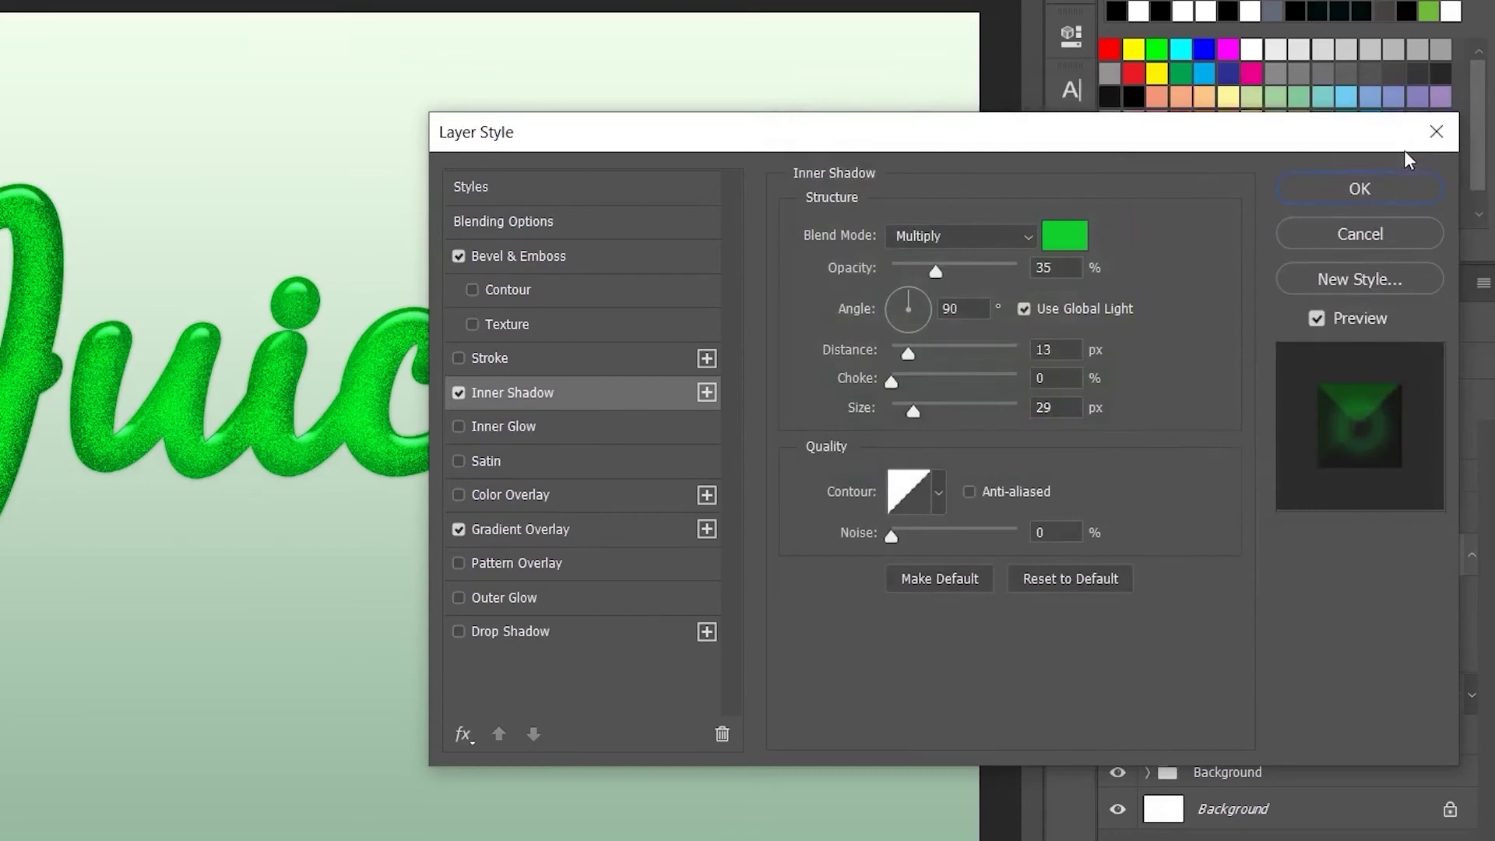
click(1018, 237)
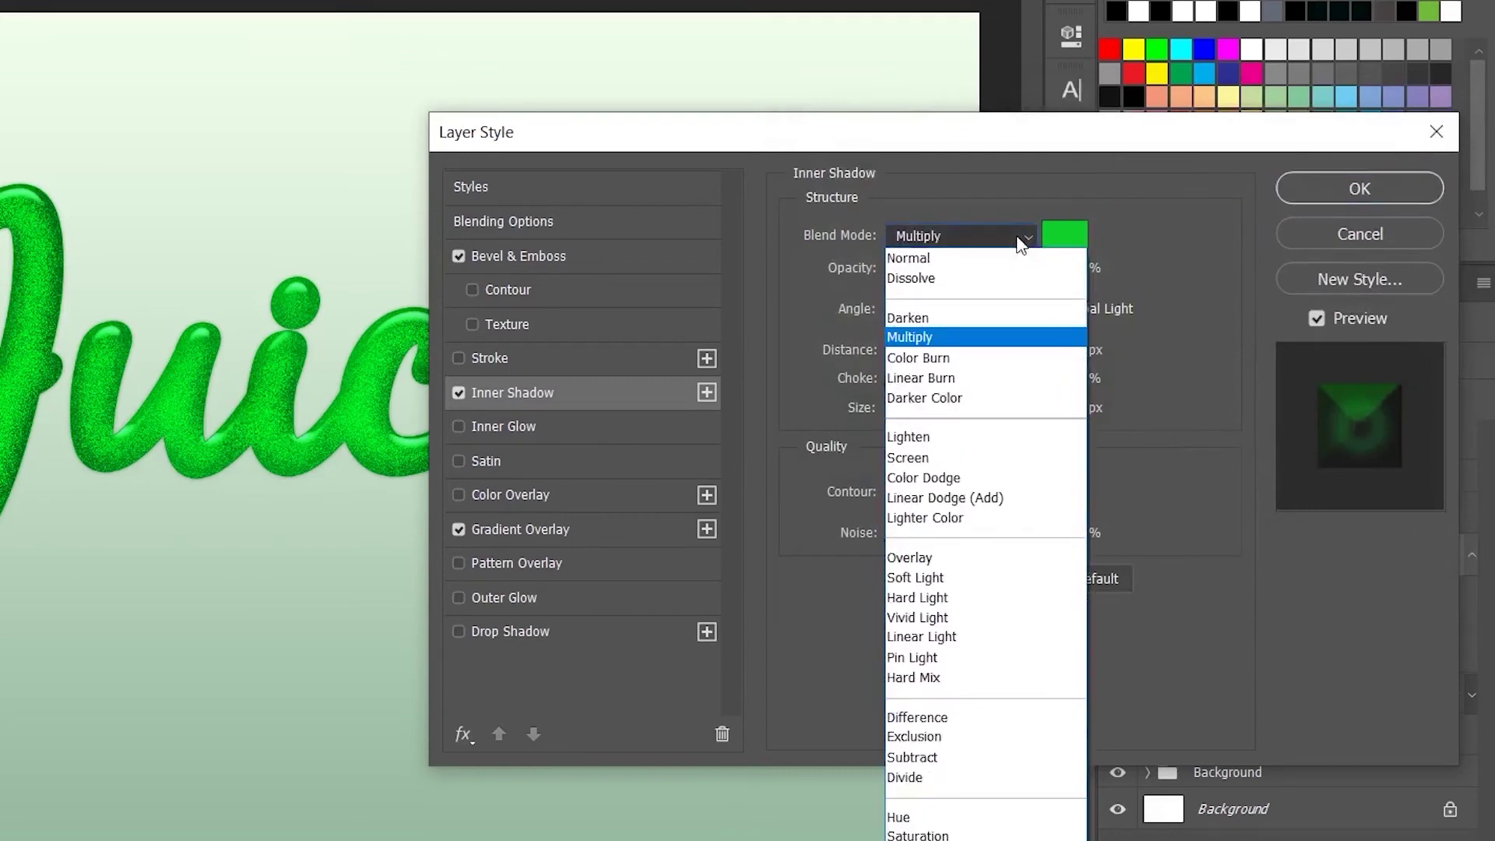
click(957, 558)
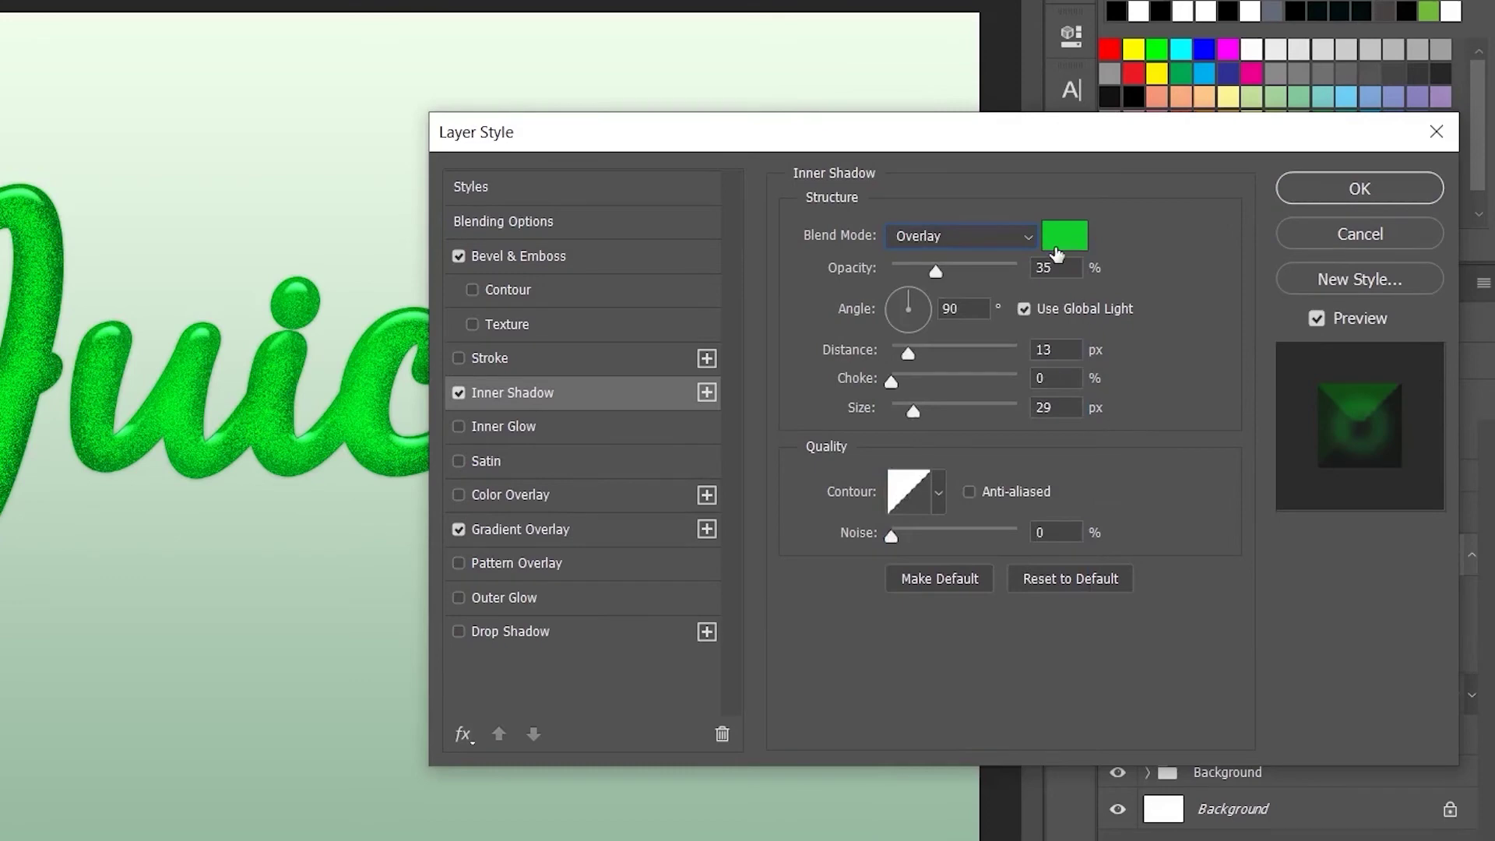
- Set the inner shadow's opacity to 52% and its angle to -90° with global light turned off
click(1078, 272)
text(52)
click(1021, 311)
click(973, 310)
text(-9)
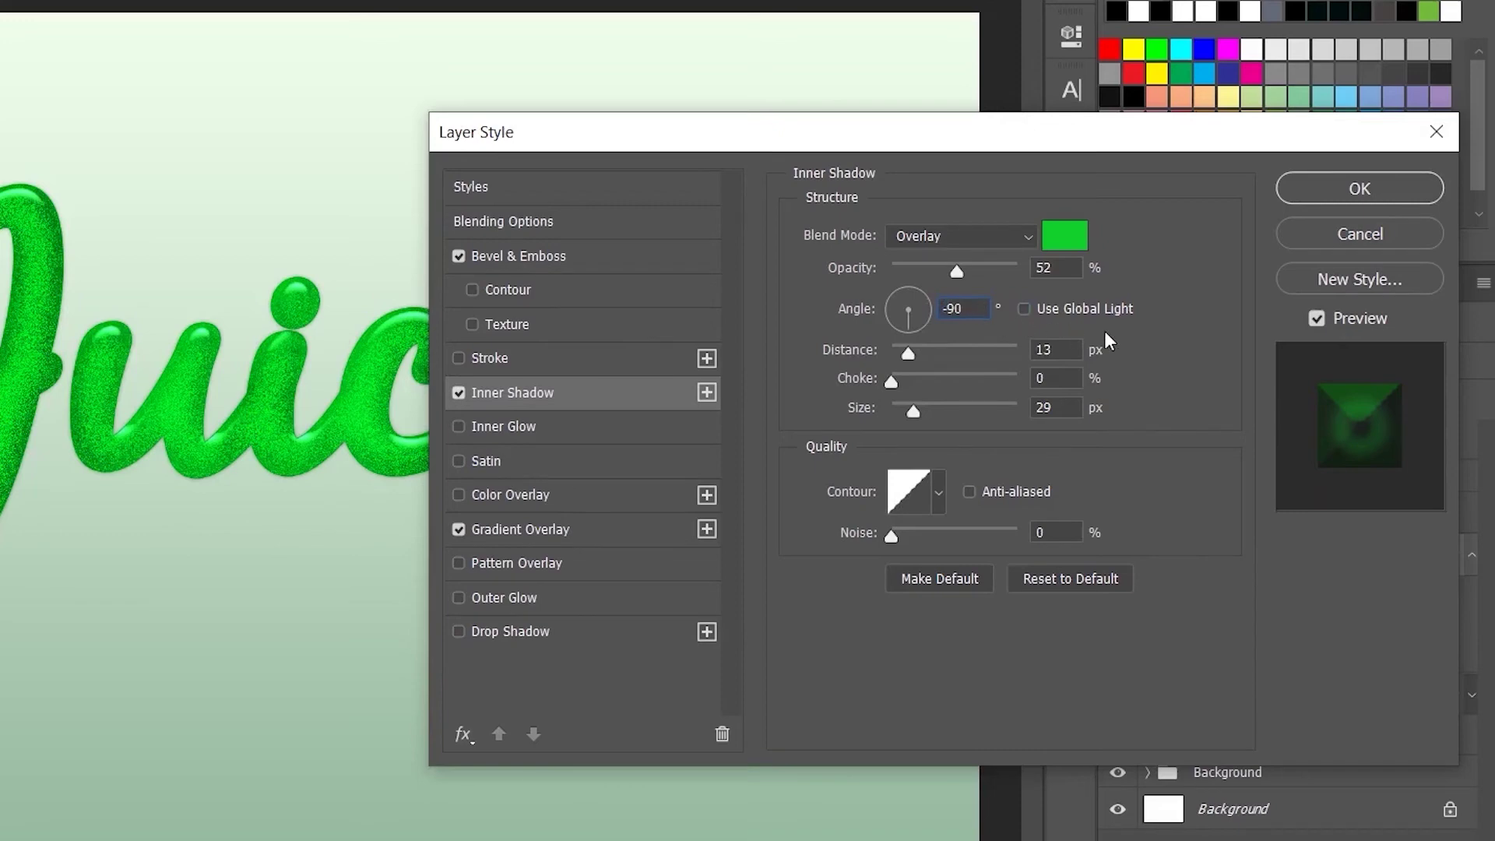
- Set the inner shadow's distance to 9 px and size to 5 px, turn on anti-aliasing, and apply effect 2's layer style
key(Tab)
text(9)
double_click(1043, 412)
text(5)
click(969, 491)
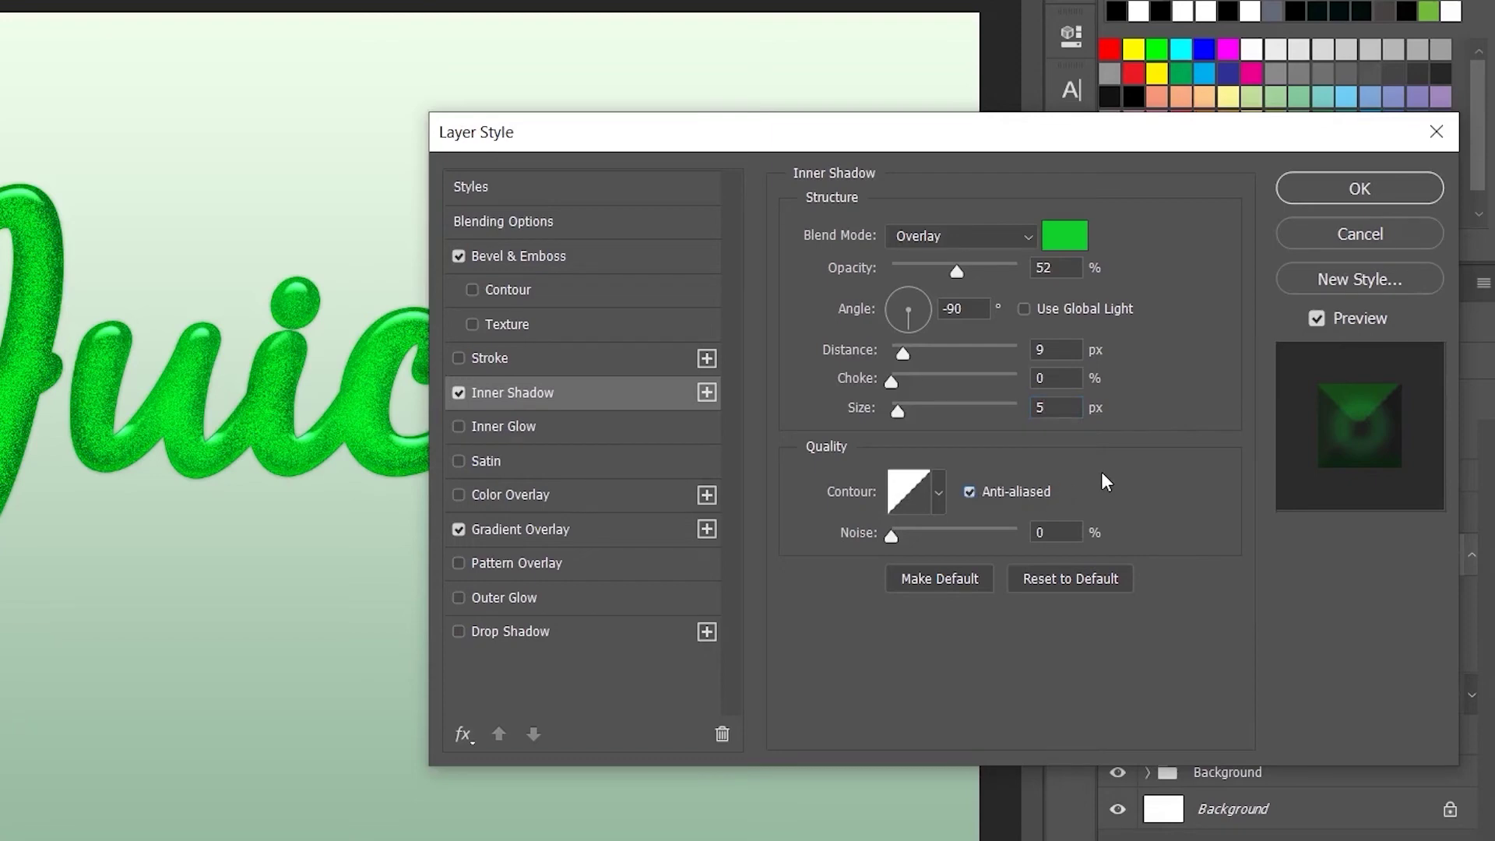
click(1358, 190)
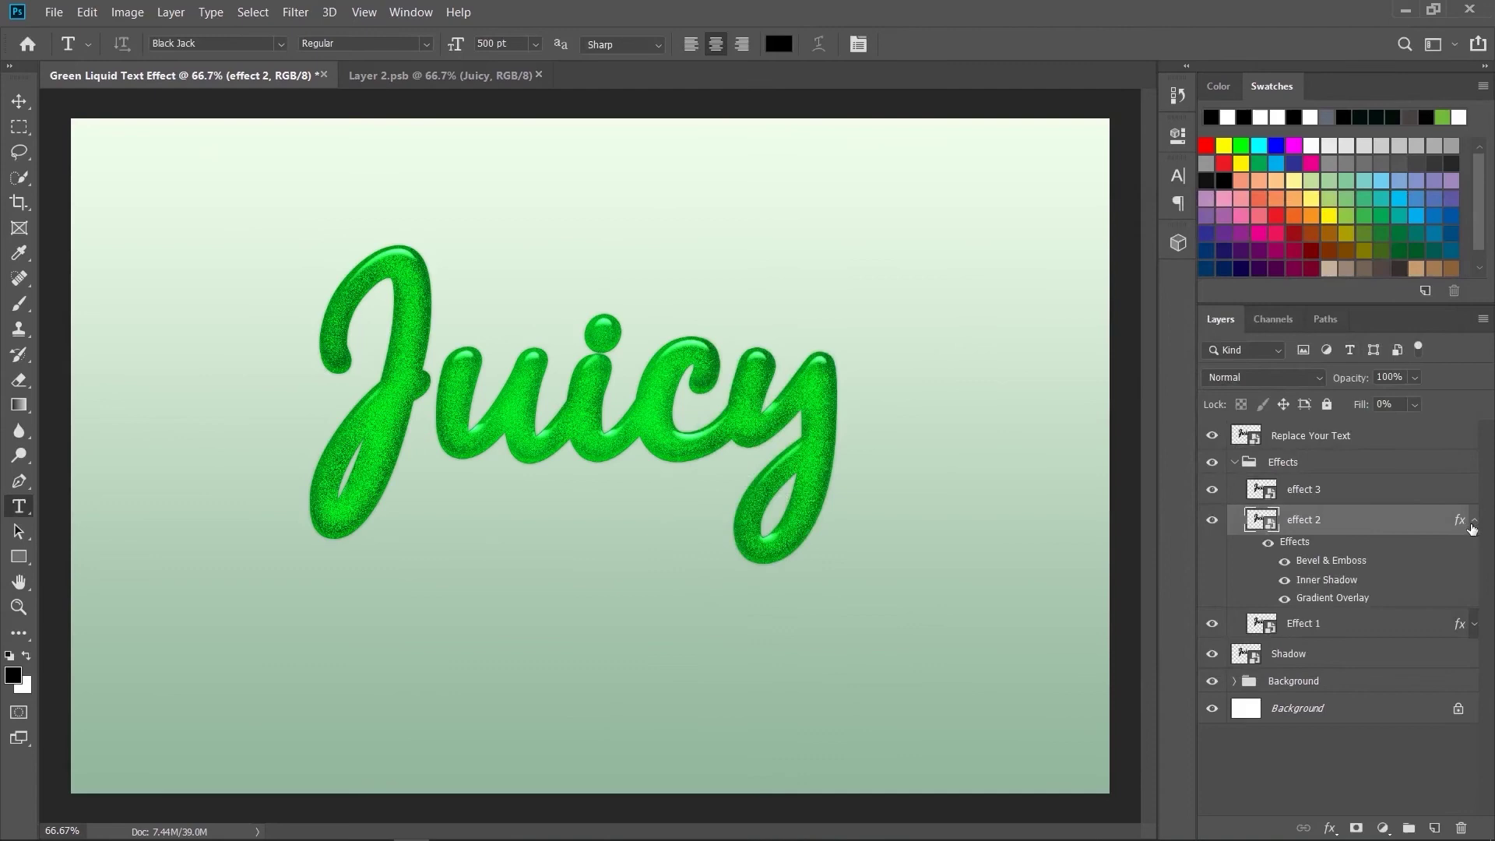
- Collapse effect 2's effects list, then turn off Blend Clipped Layers as Group in effect 3's blending options
click(1475, 521)
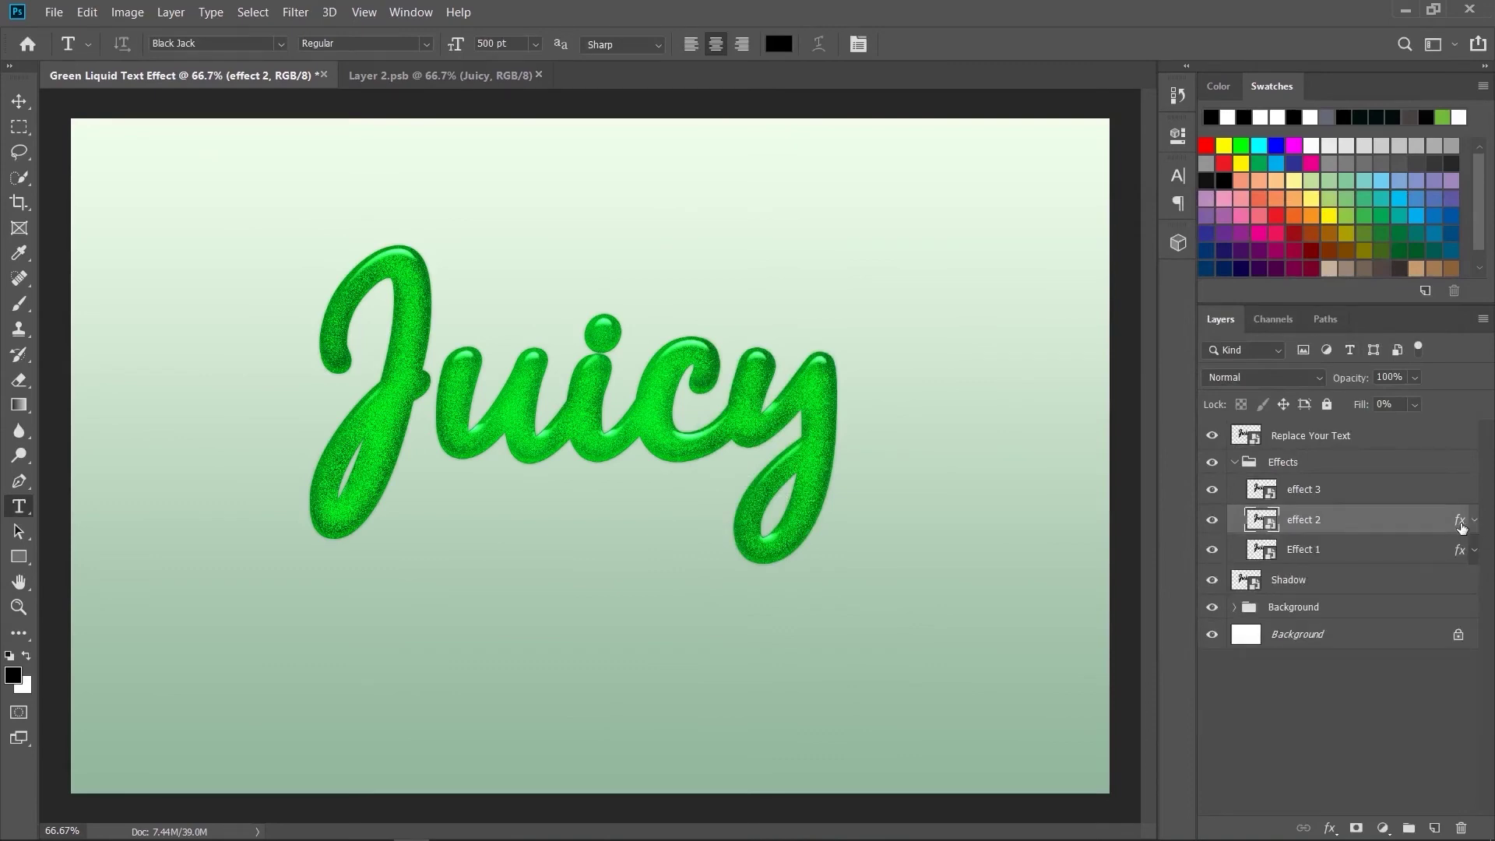
click(1369, 493)
double_click(1361, 501)
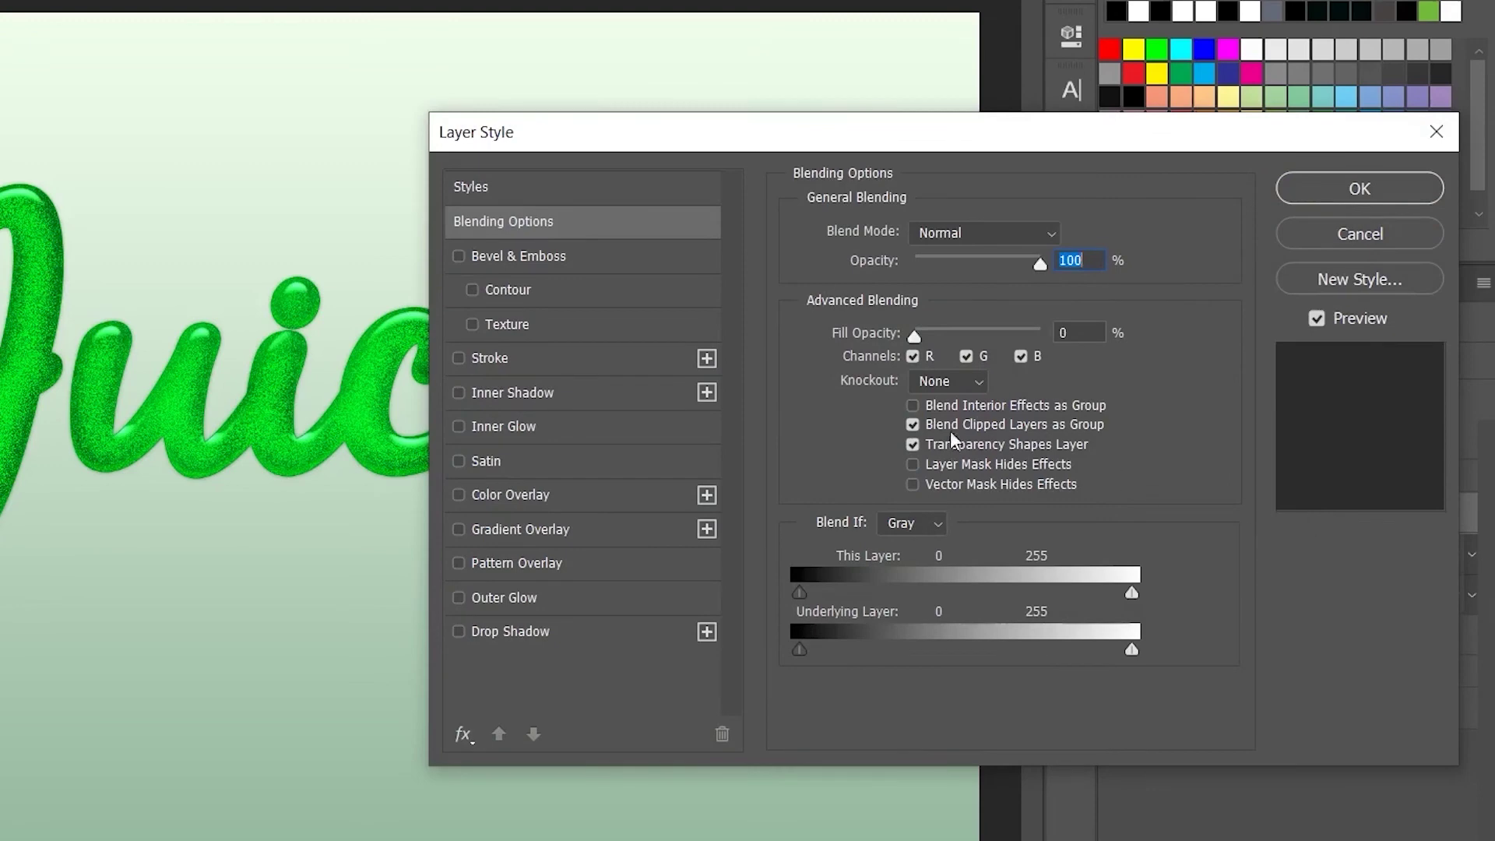
click(913, 425)
- Add a Smooth Inner Bevel to effect 3 with depth 71% and size 13 px
click(577, 260)
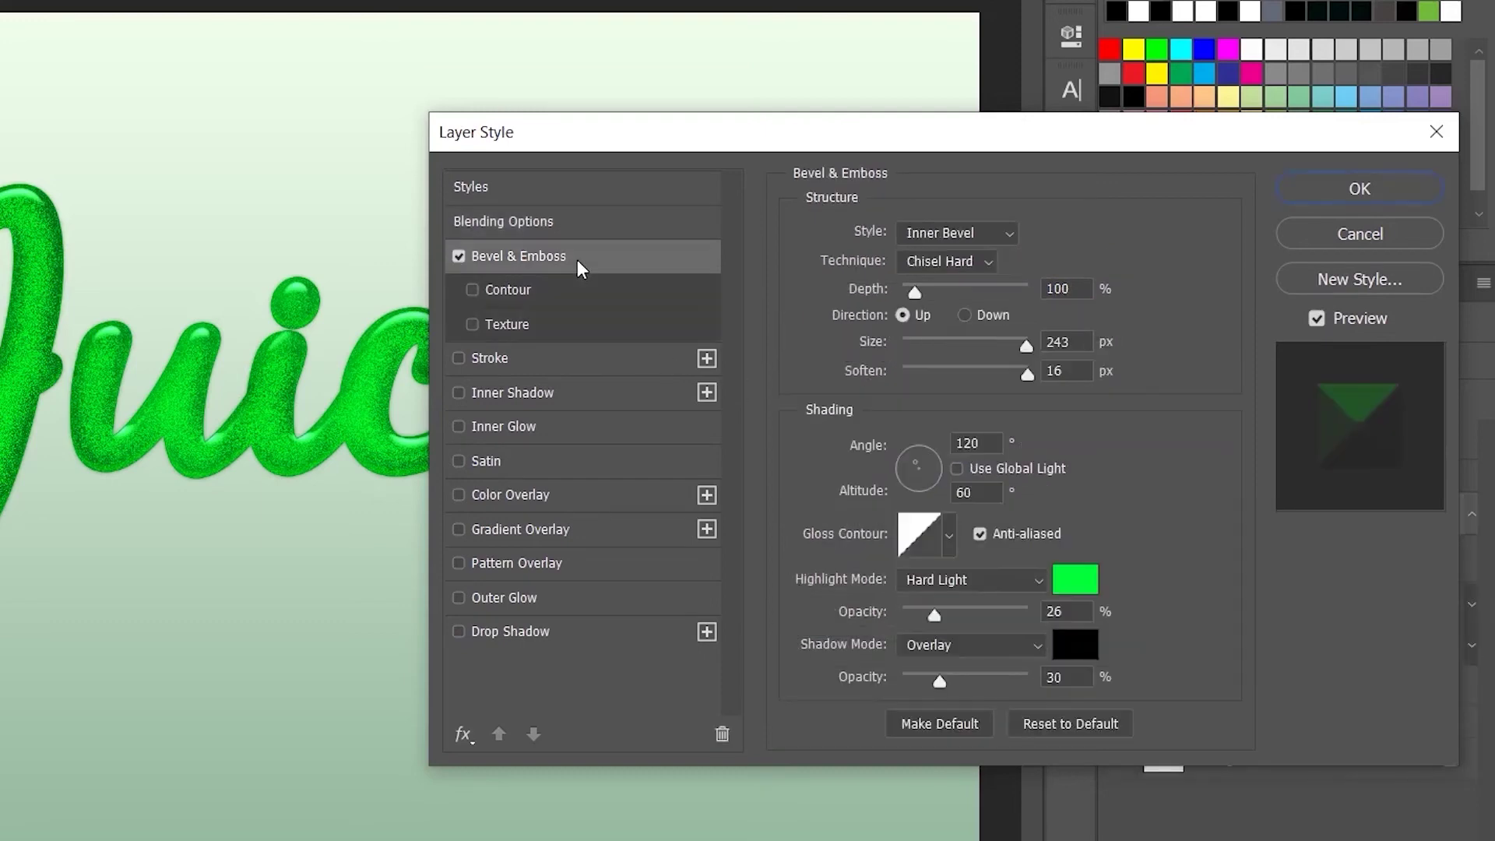
click(933, 263)
click(939, 282)
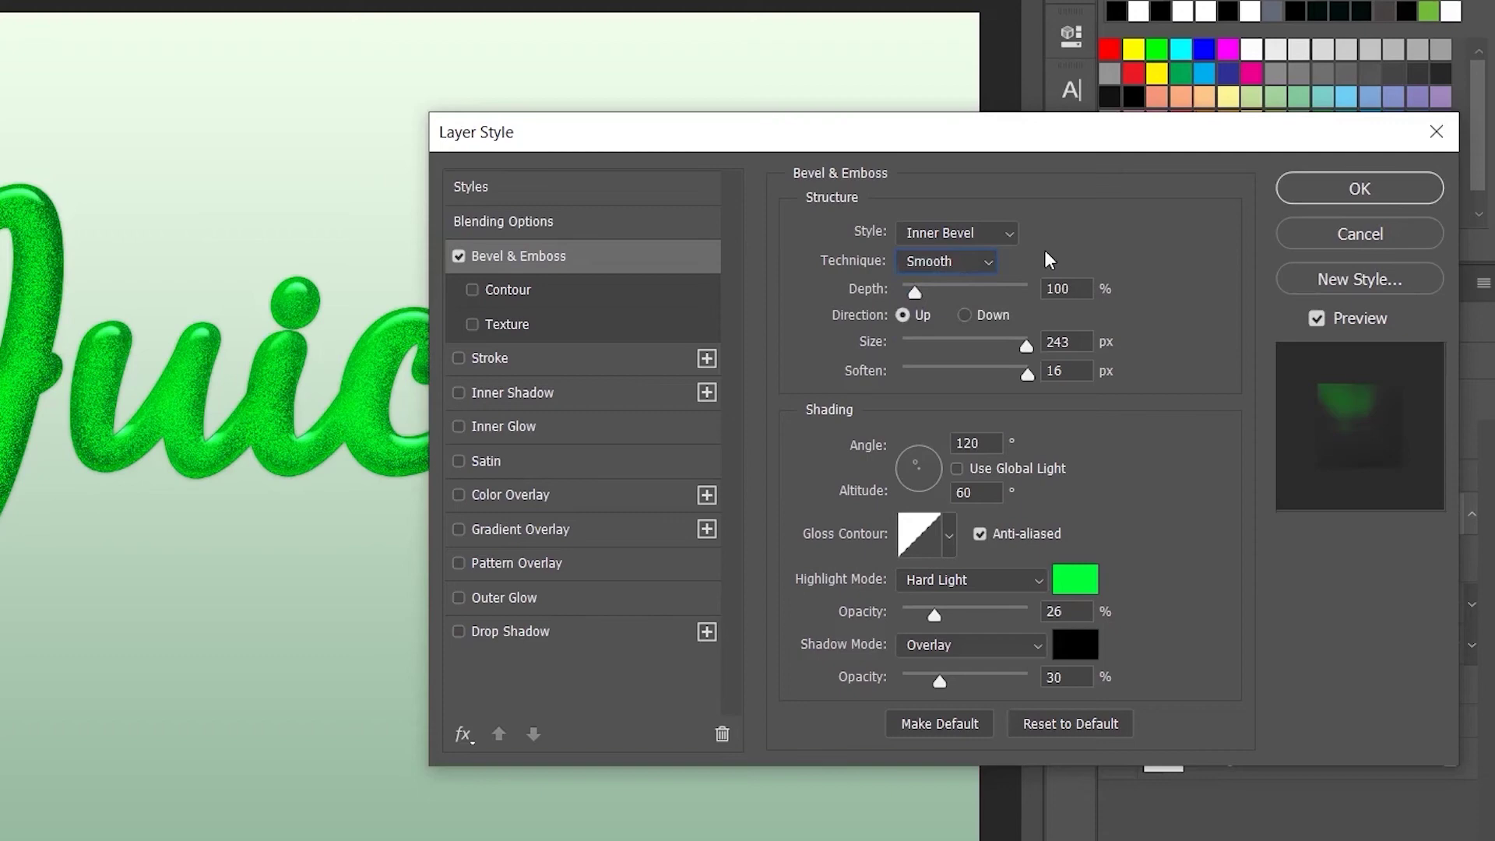
double_click(1074, 292)
text(71)
double_click(1059, 341)
text(13)
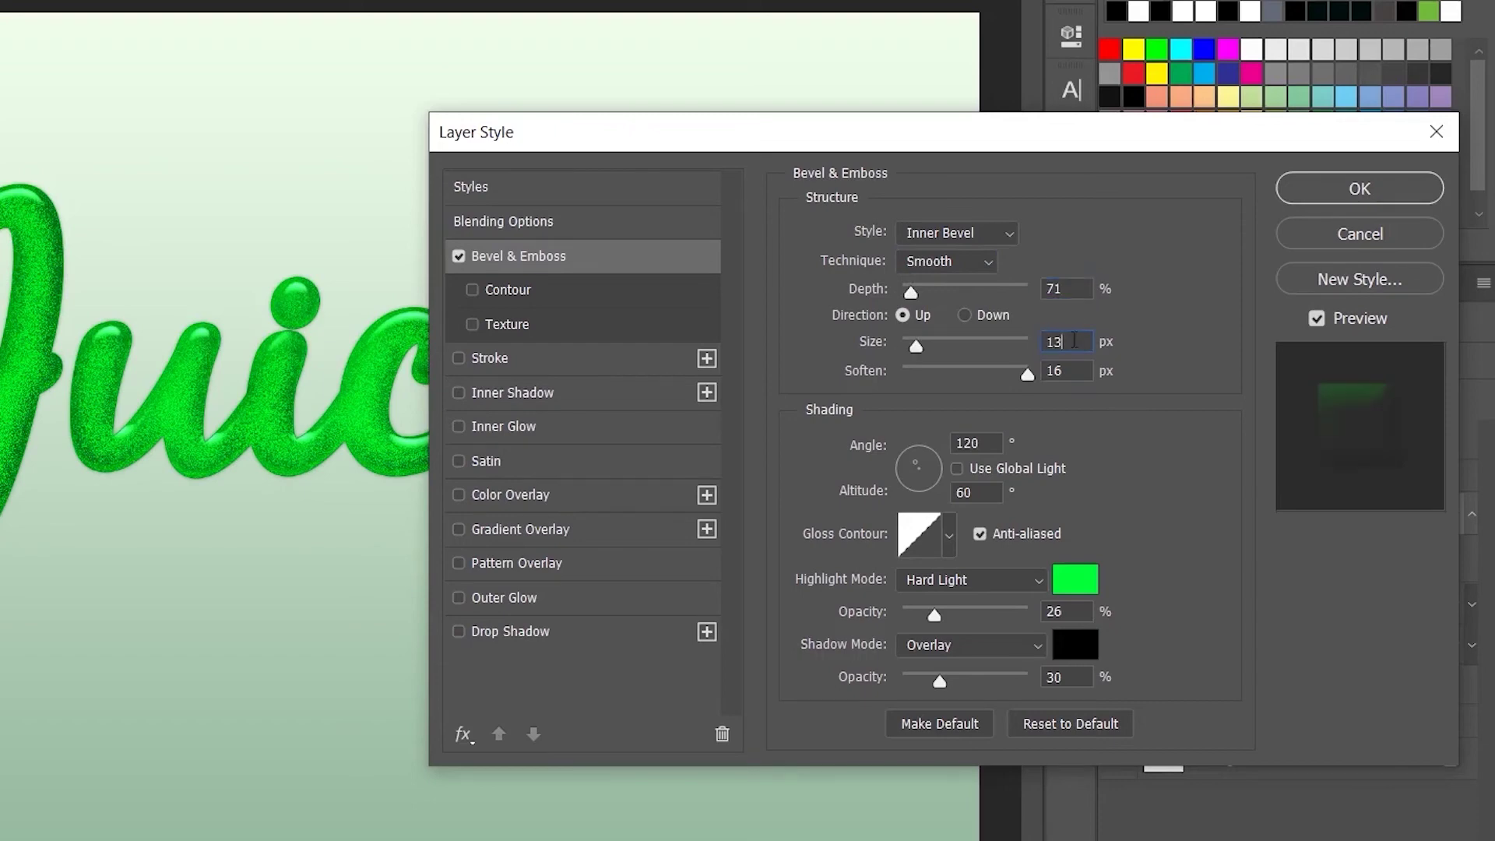
- Set effect 3's bevel altitude to 65° and its gloss contour to Ring
double_click(968, 492)
text(65)
click(950, 535)
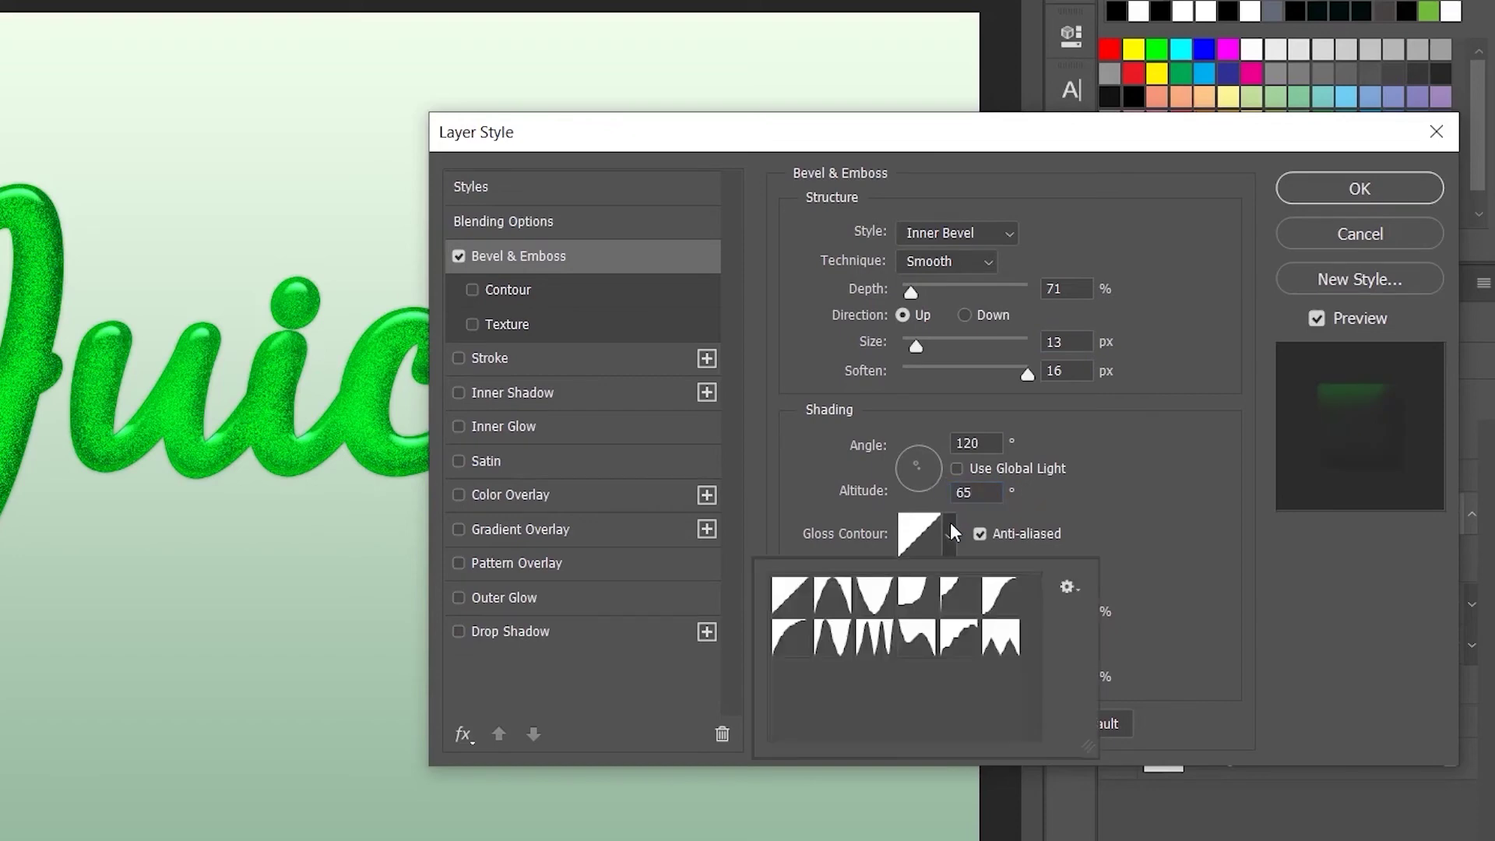
click(832, 637)
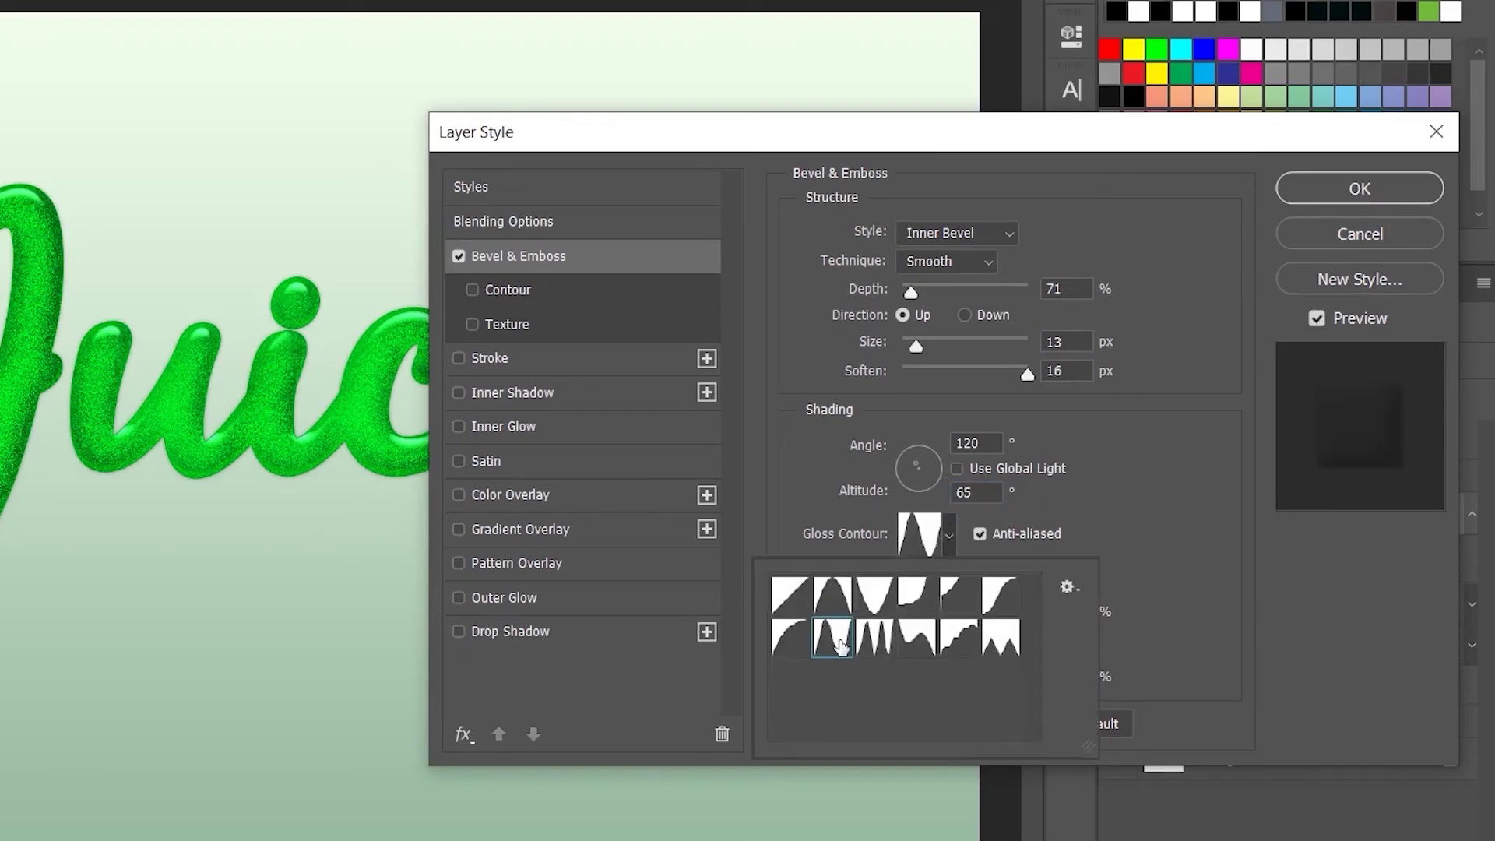
click(950, 538)
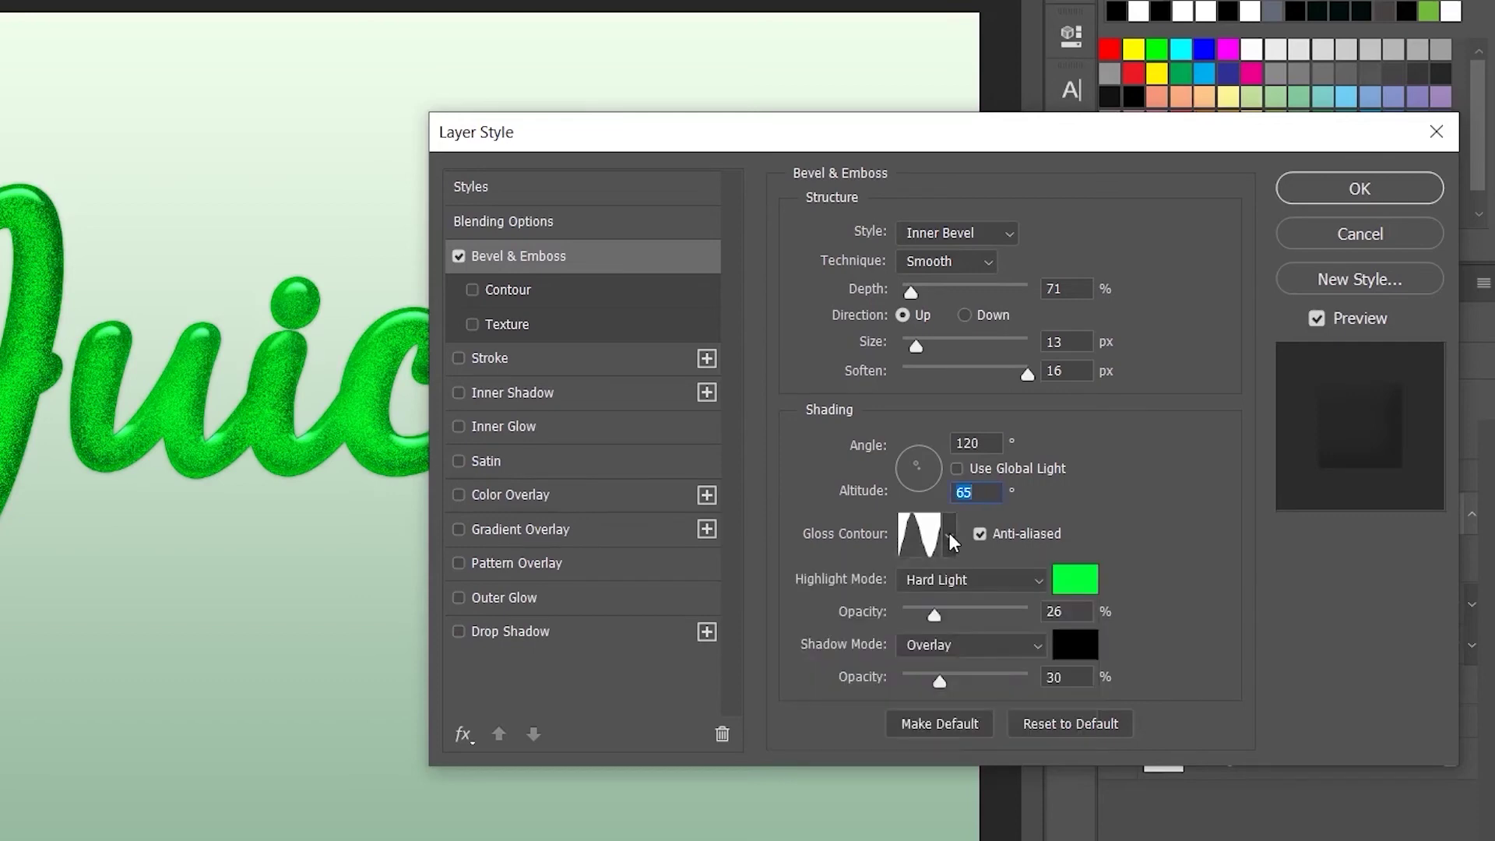
- Set effect 3's bevel highlight to color 217f2a in Screen mode with 100% opacity
click(1069, 583)
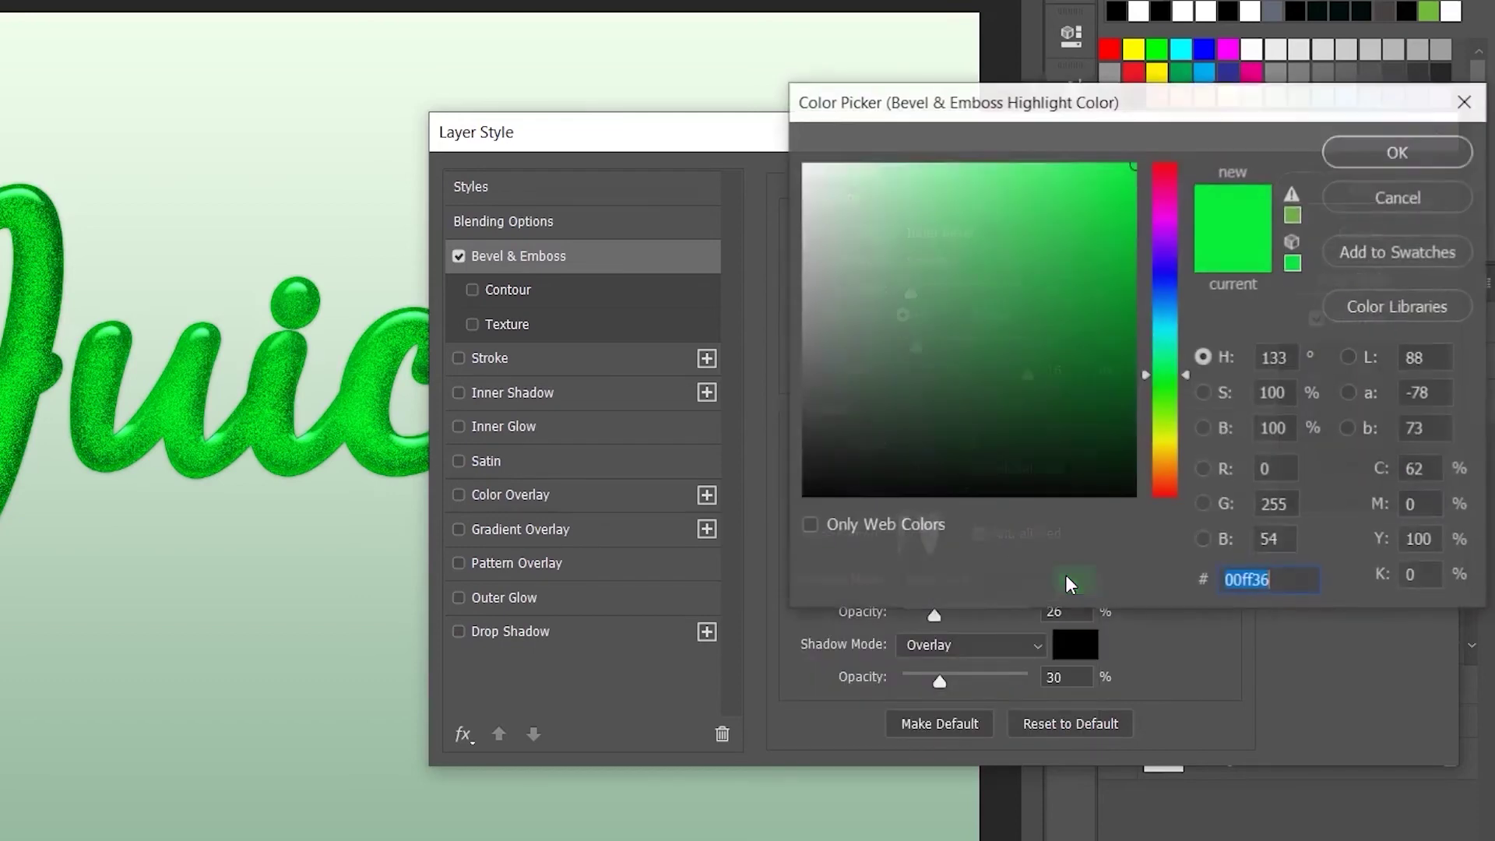
text(217)
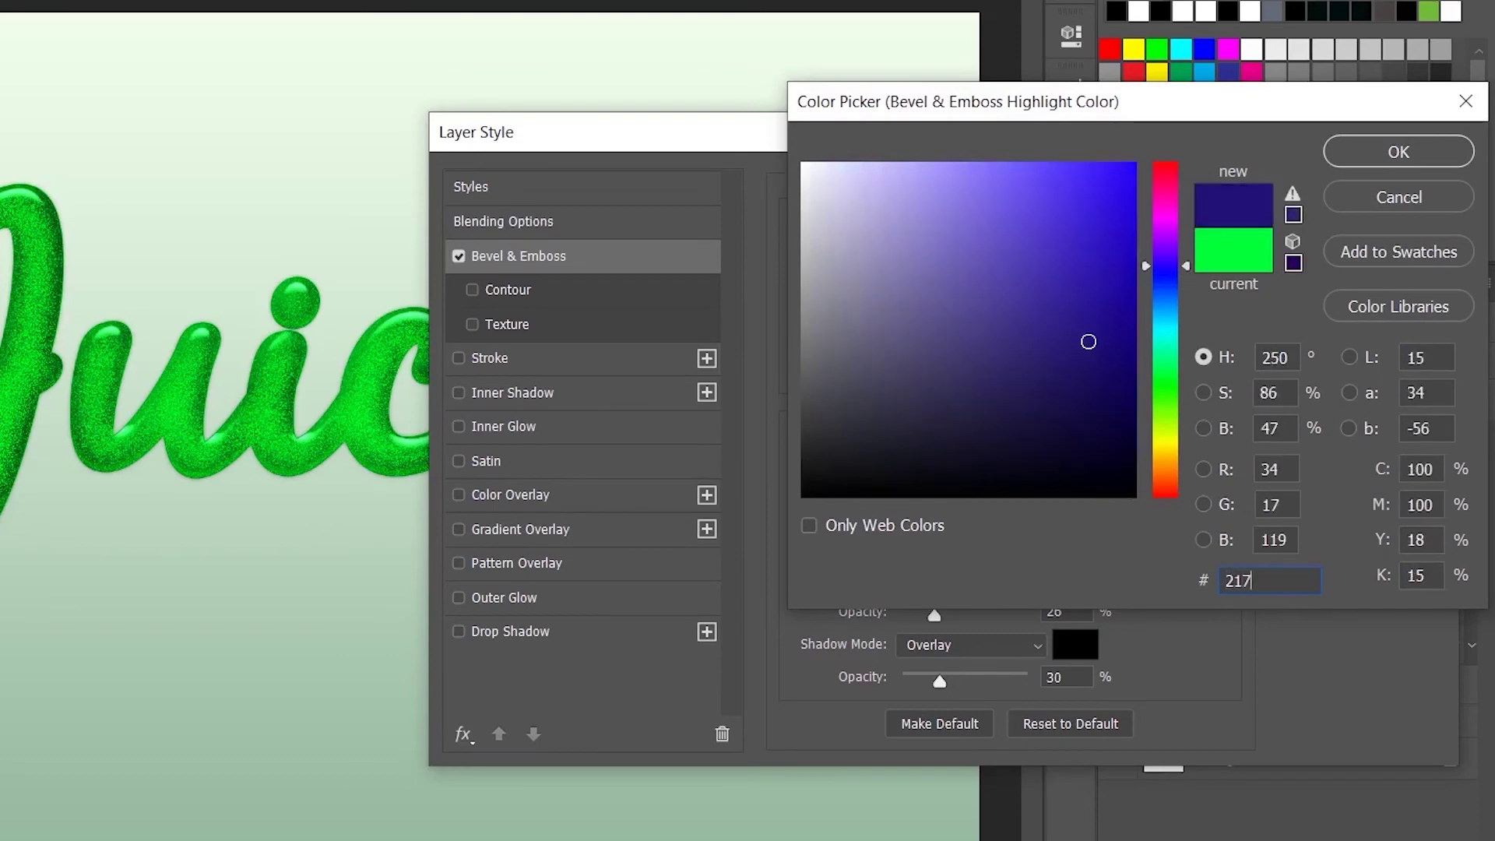
text(f2a)
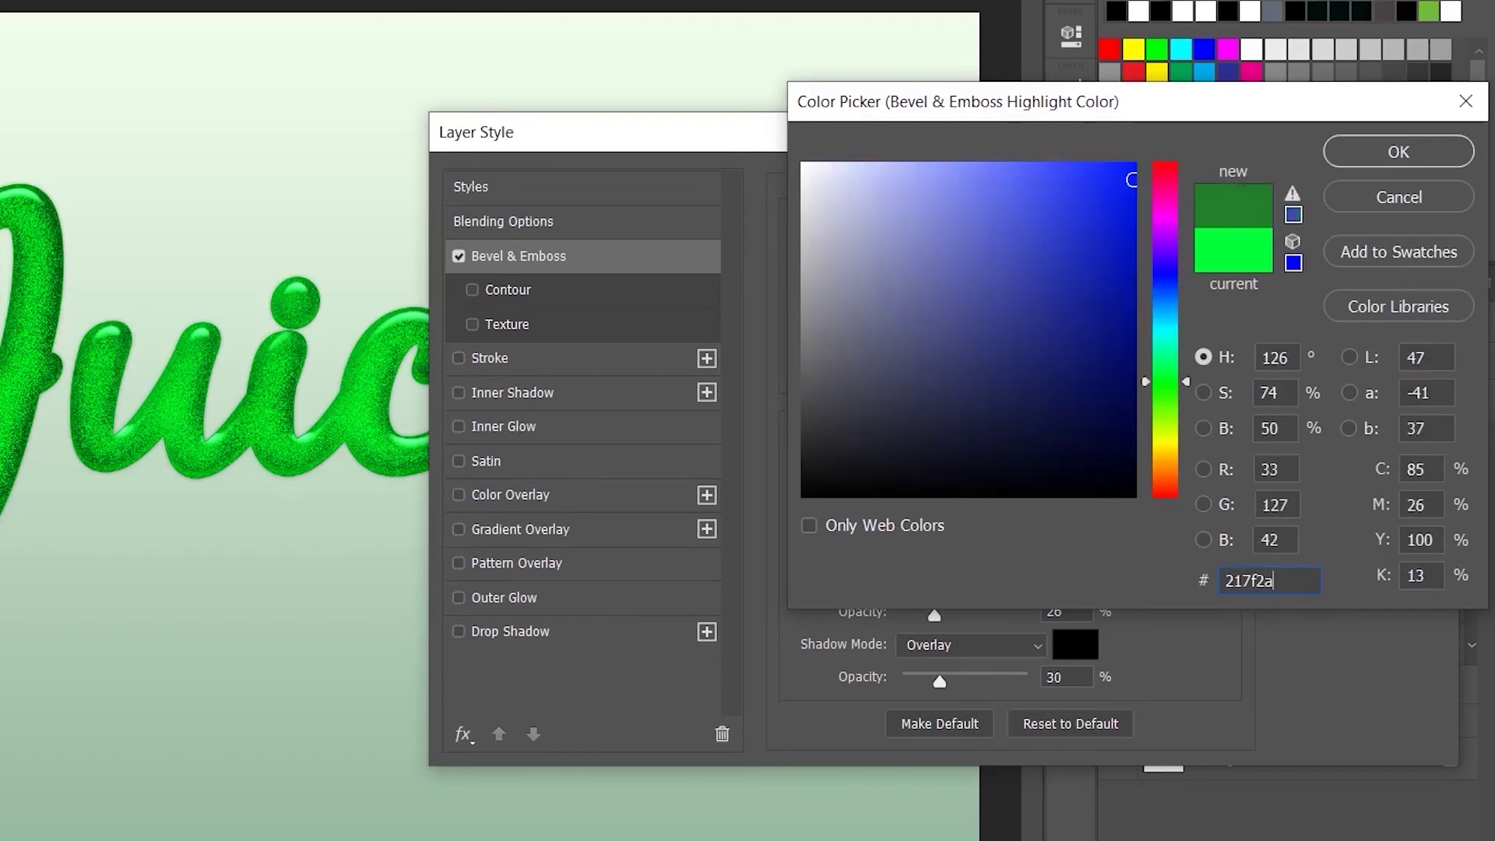
click(1425, 163)
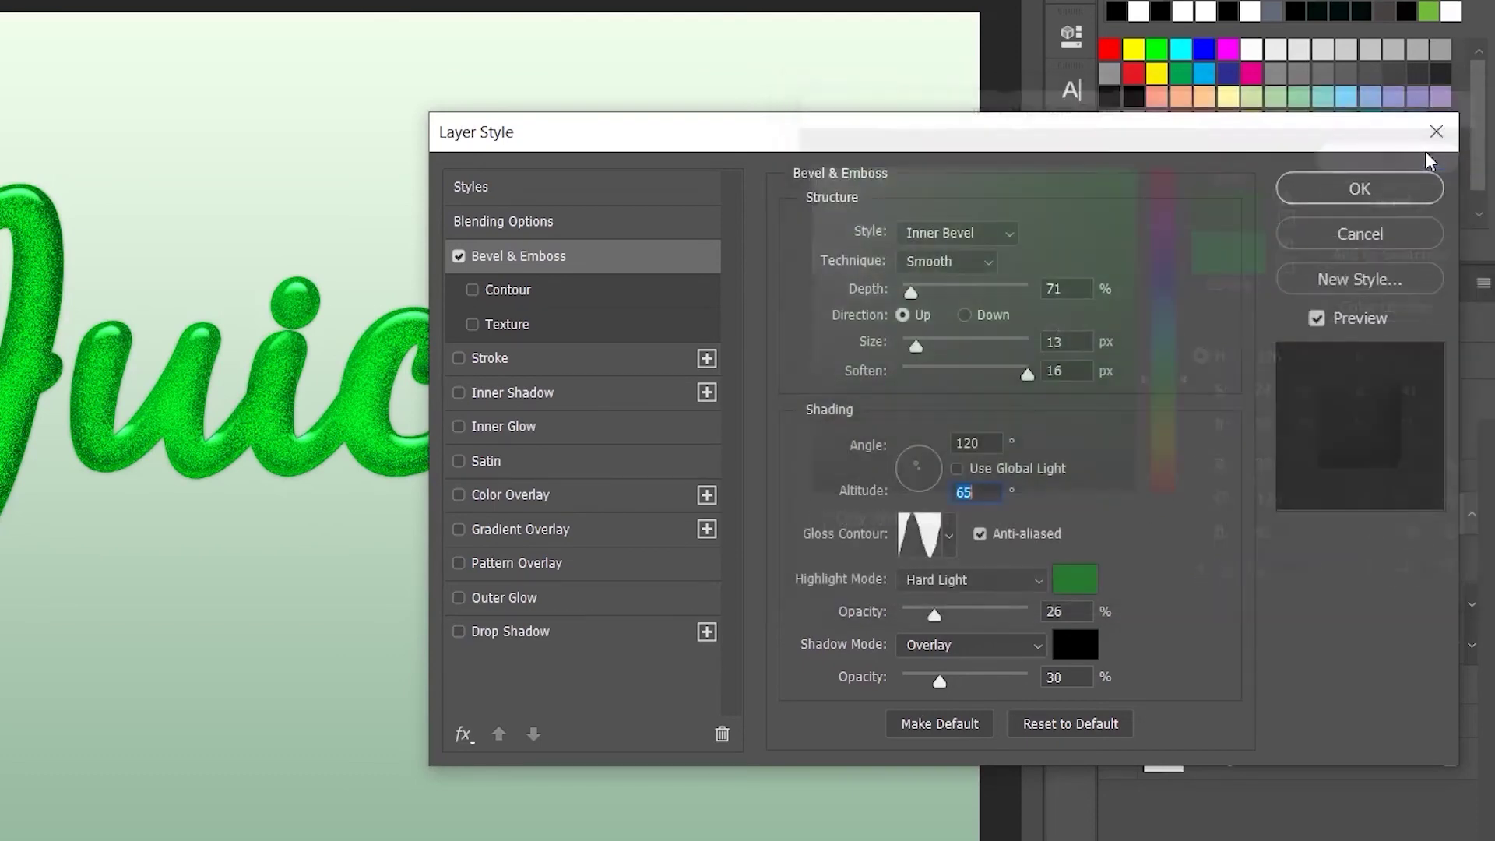
click(1008, 583)
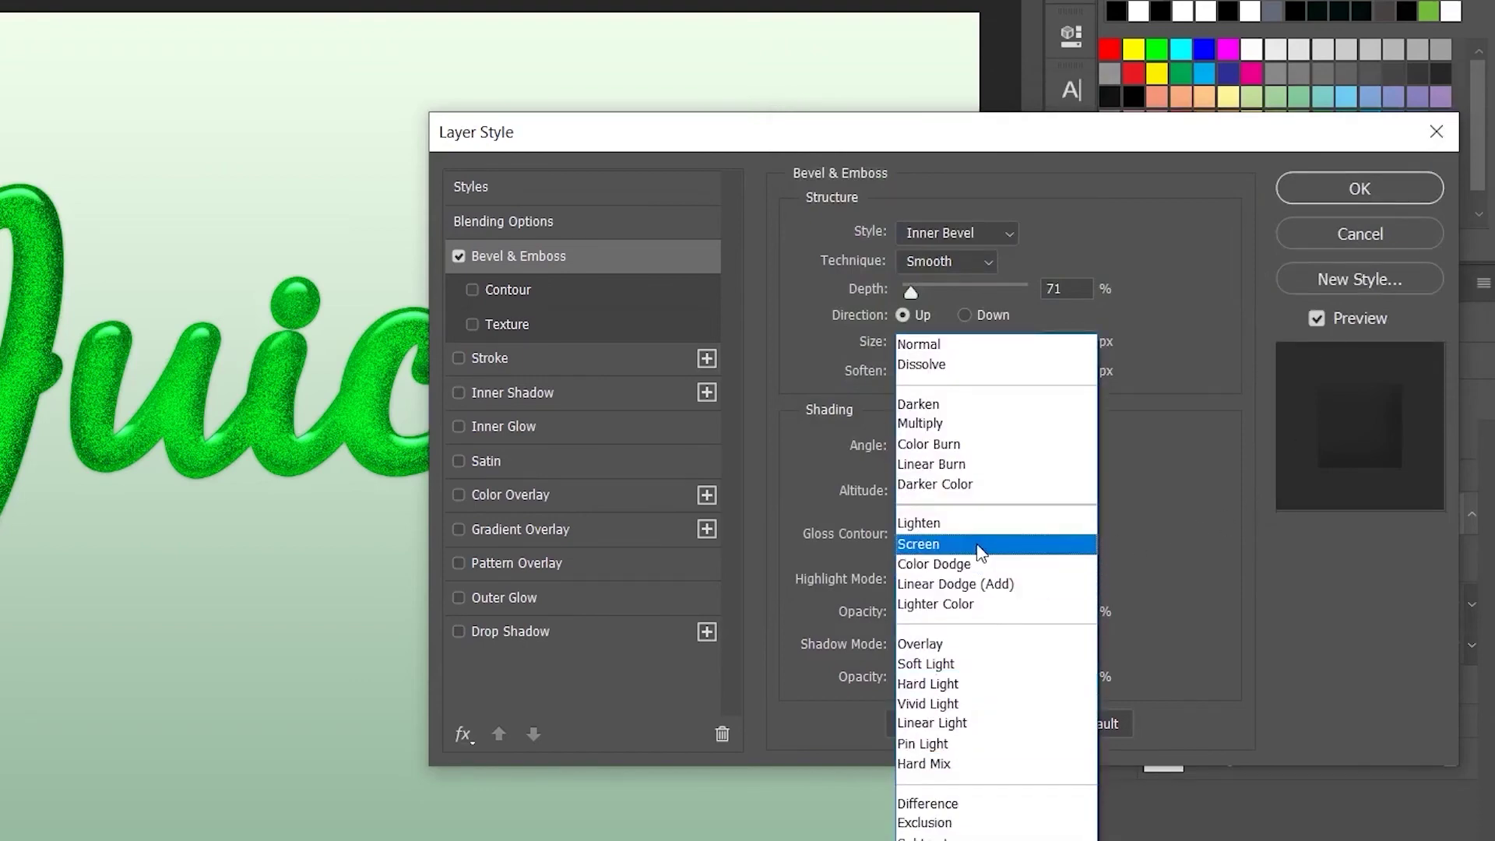
click(980, 551)
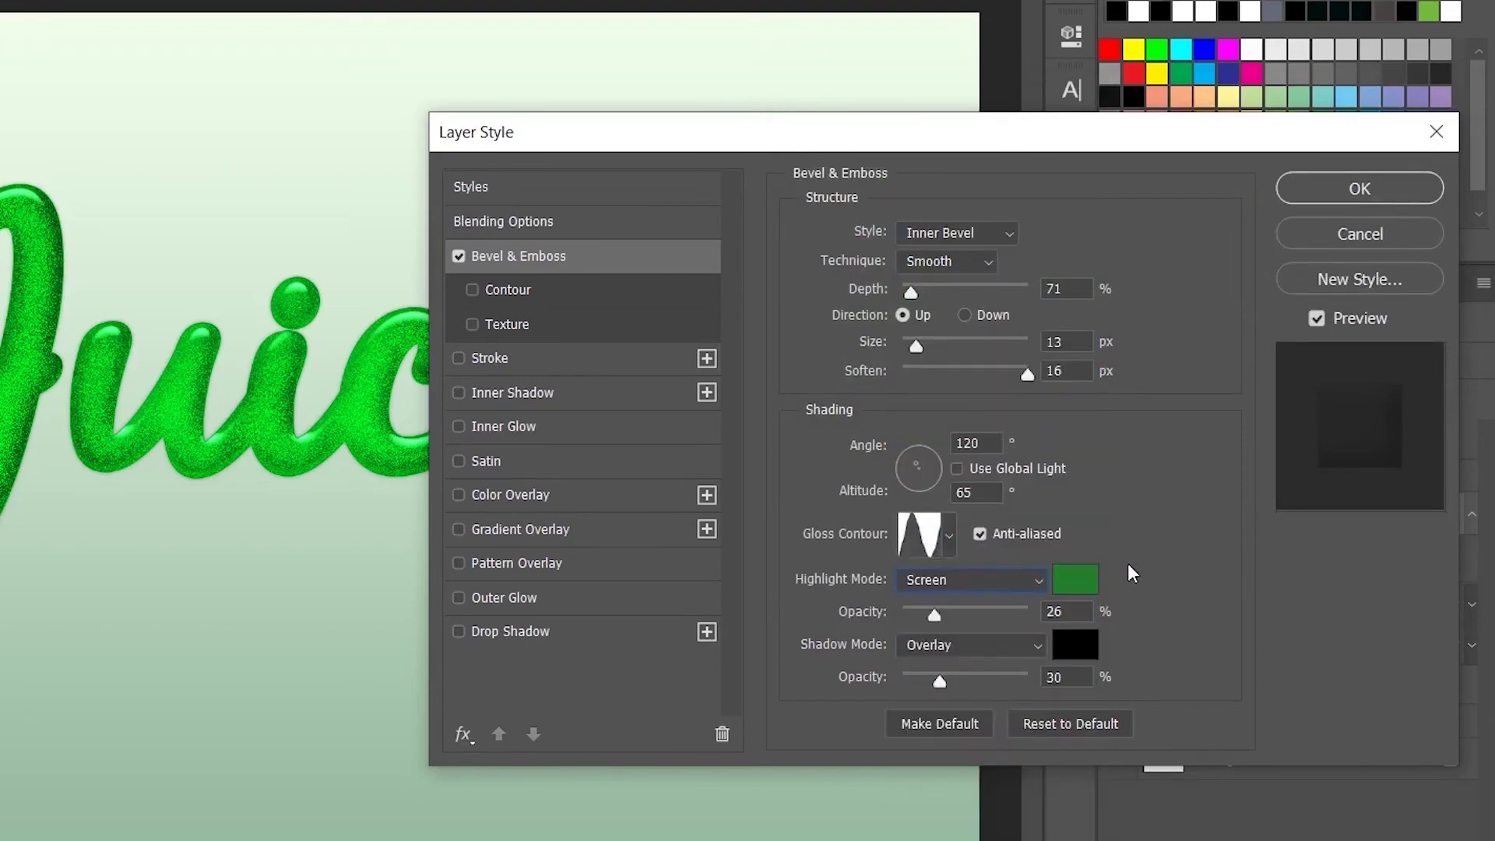
drag(937, 617, 1047, 629)
- Set effect 3's bevel shadow to color 023e0f in Normal mode with 20% opacity
click(1075, 644)
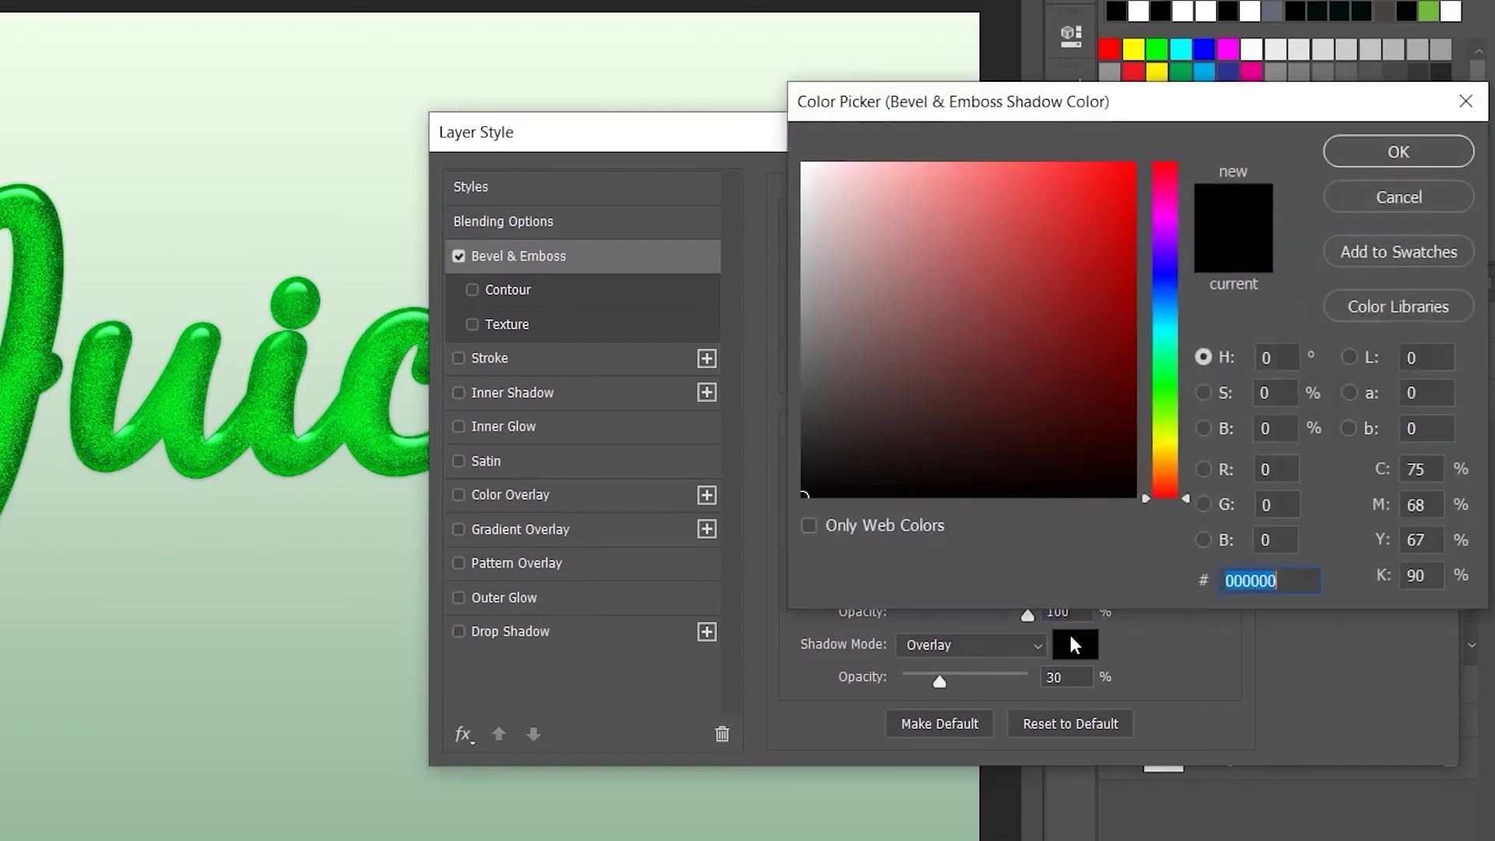
text(023e0f)
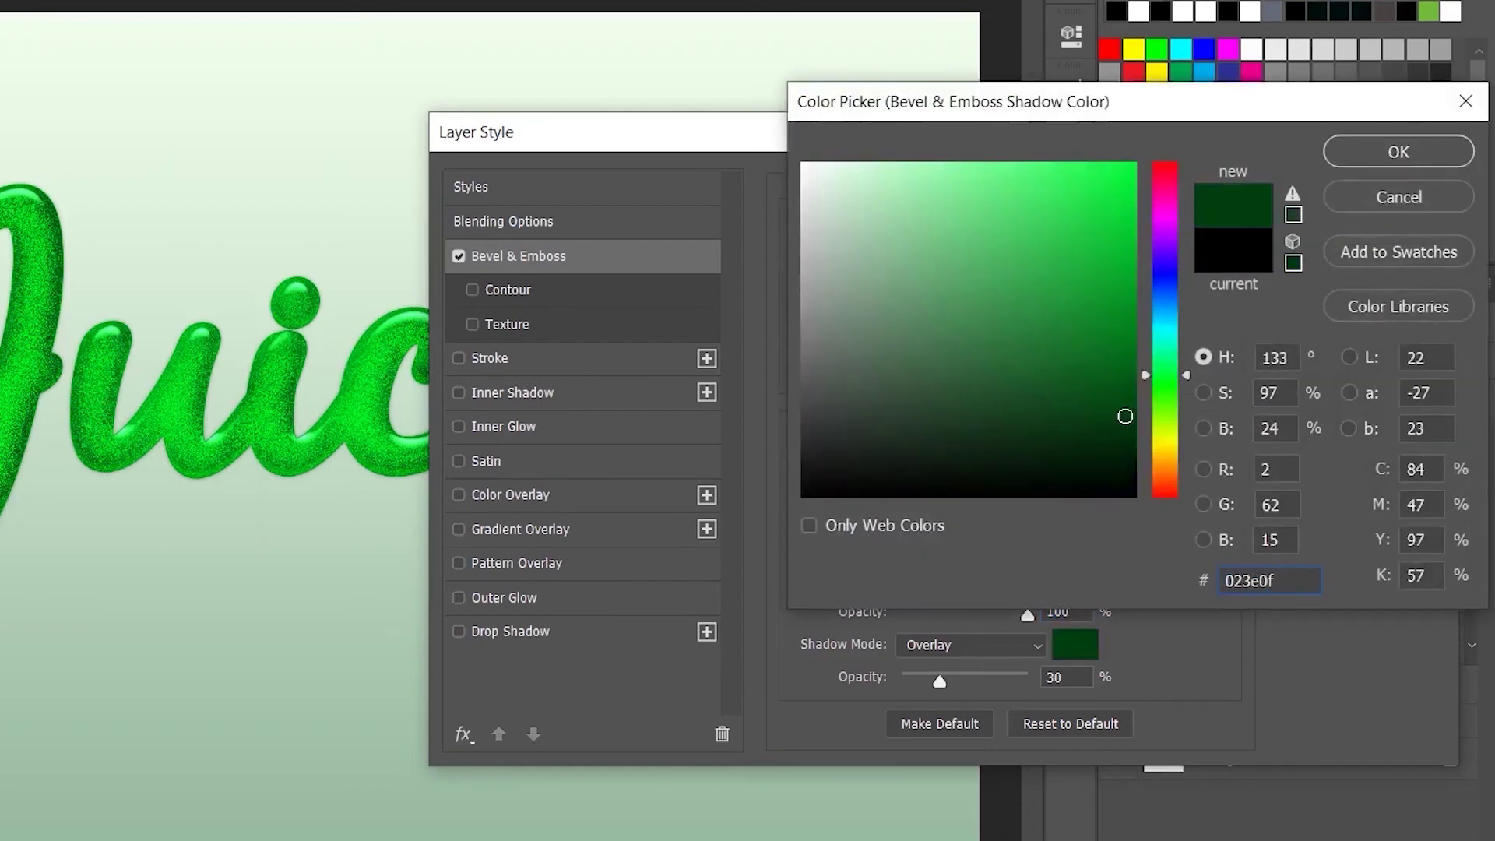
click(1379, 151)
click(1027, 645)
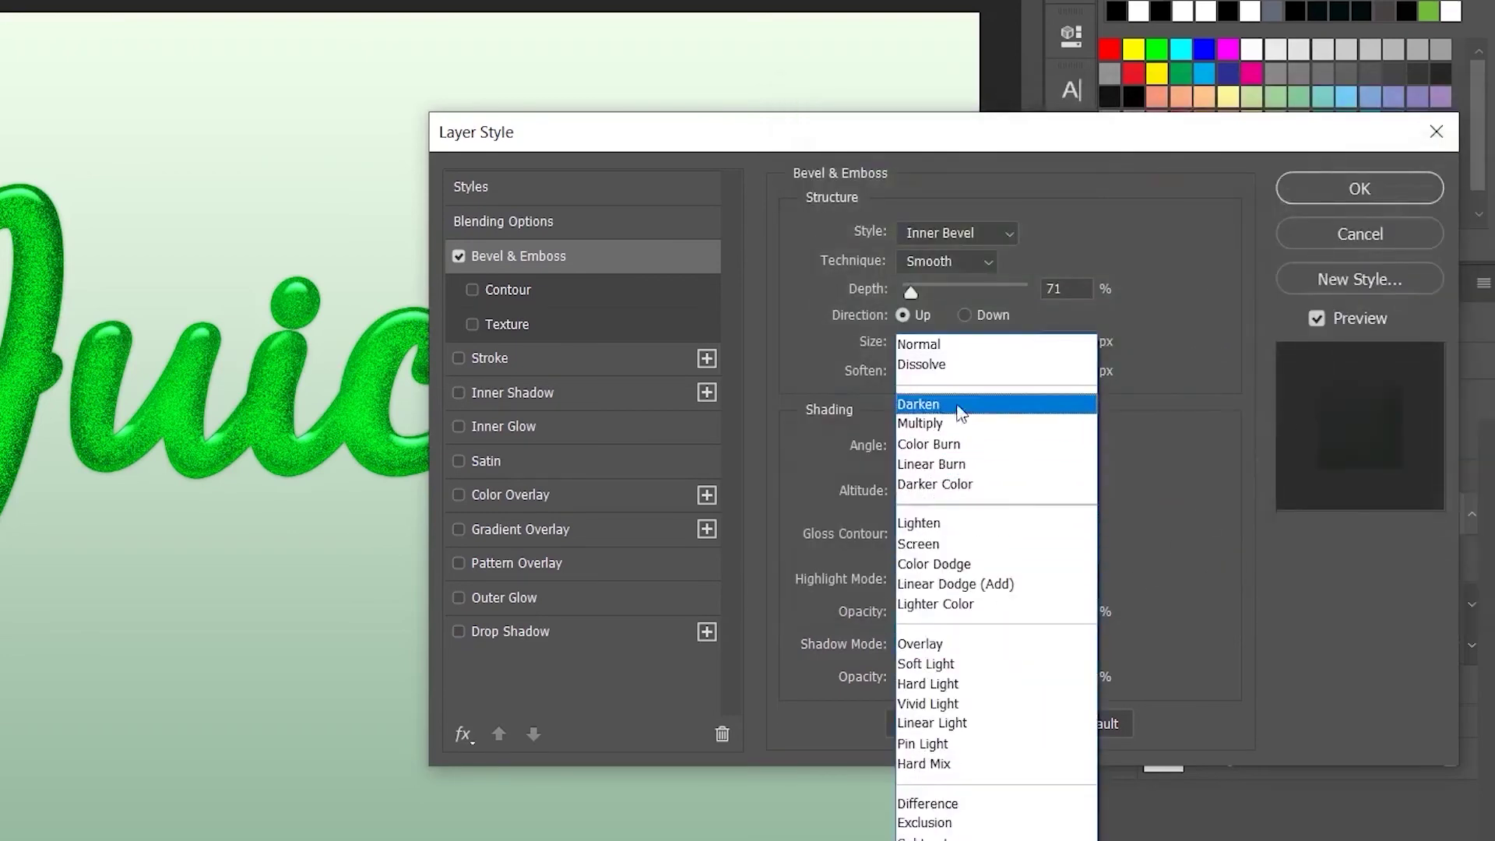
click(956, 350)
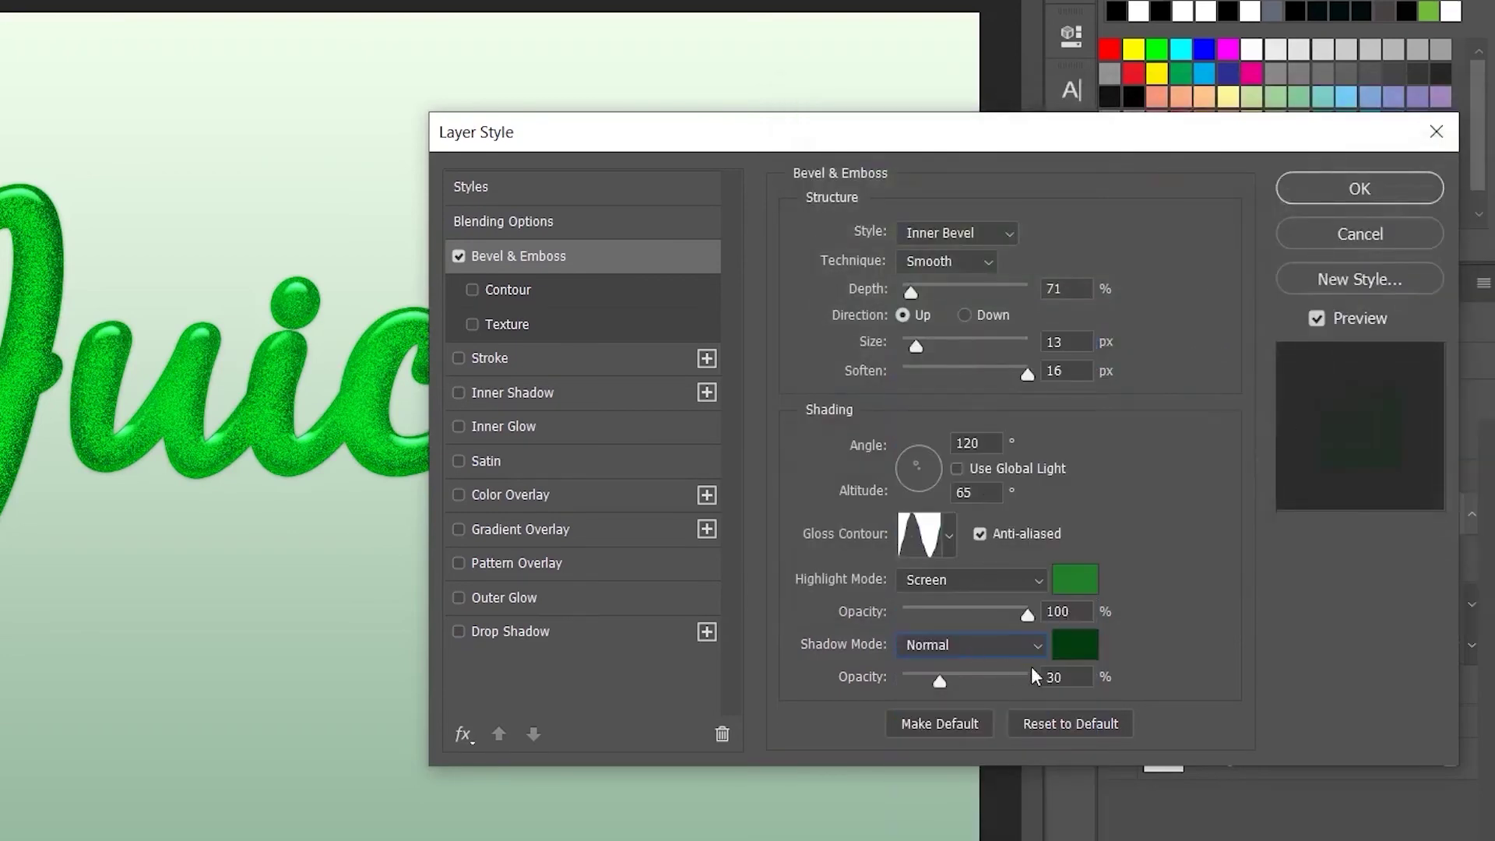
double_click(1065, 674)
text(20)
- Enable the bevel contour on effect 3 and choose the Linear contour preset
click(552, 290)
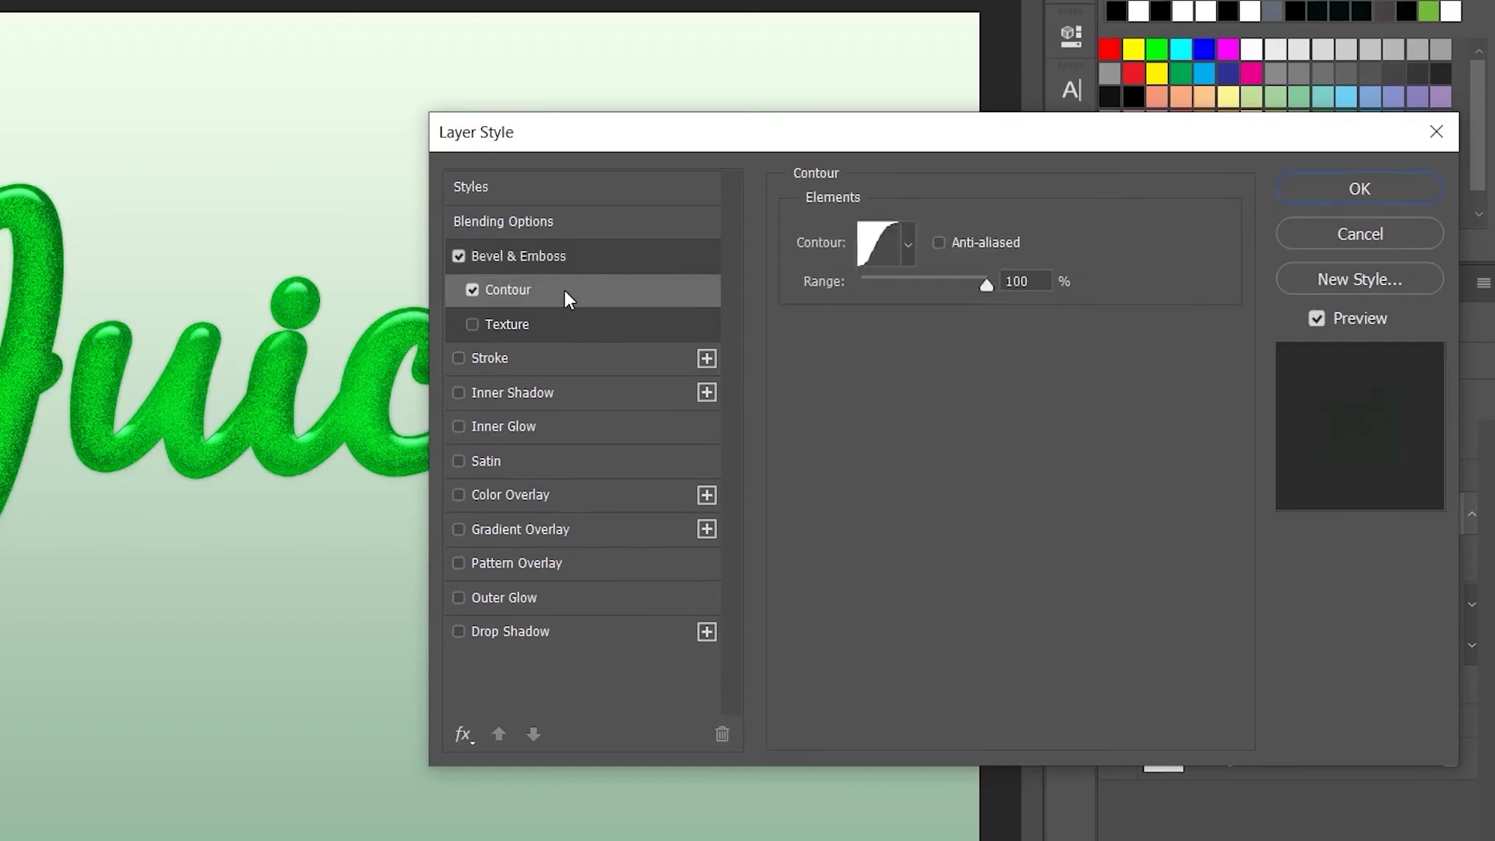
click(908, 255)
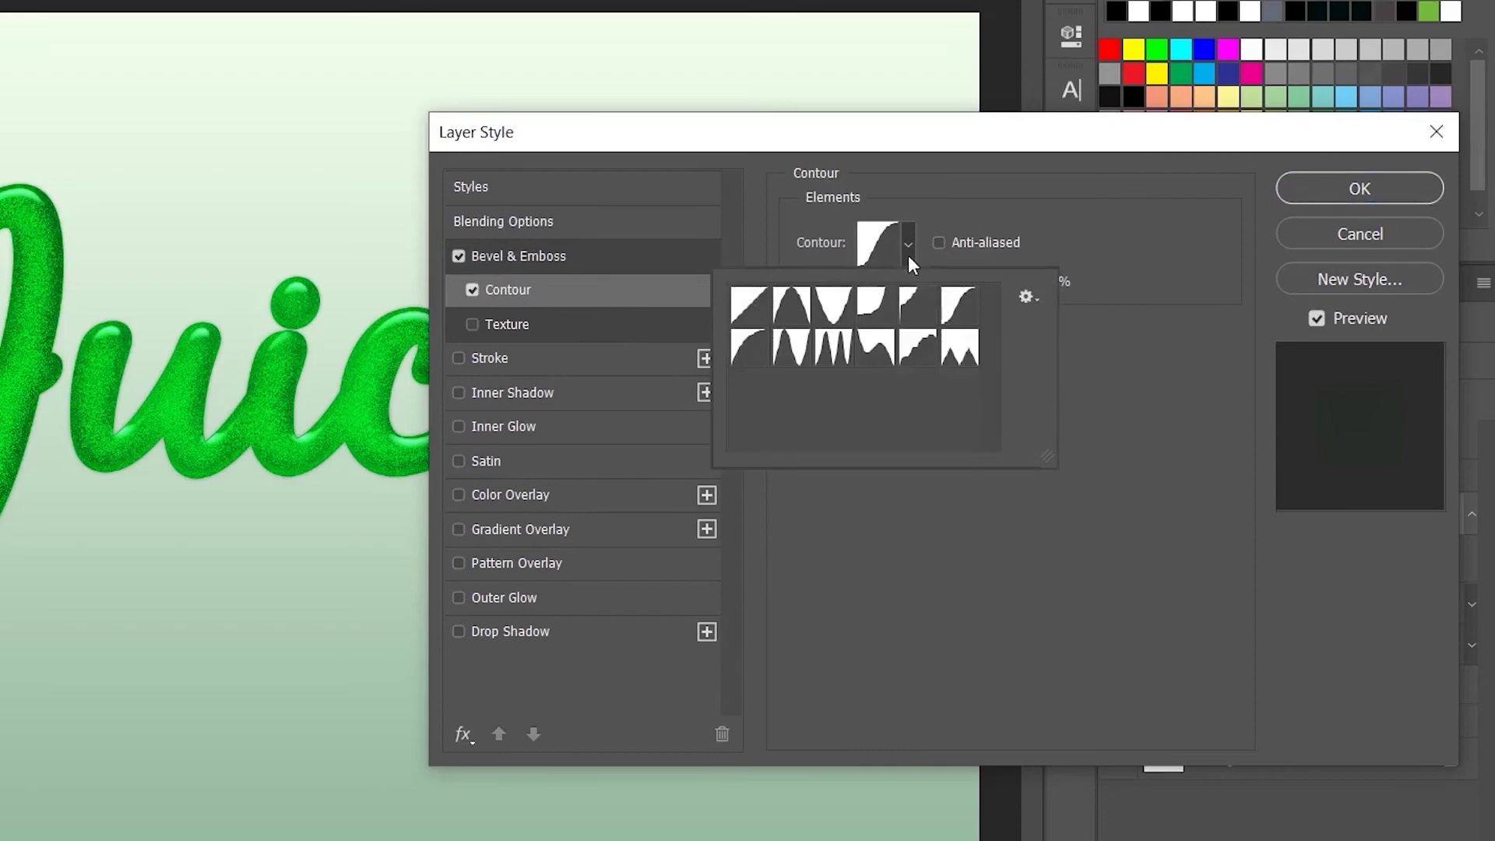
click(768, 316)
- Customize the bevel contour with a corner point at input 75%, output 55%, make it anti-aliased, and apply effect 3's style
click(889, 244)
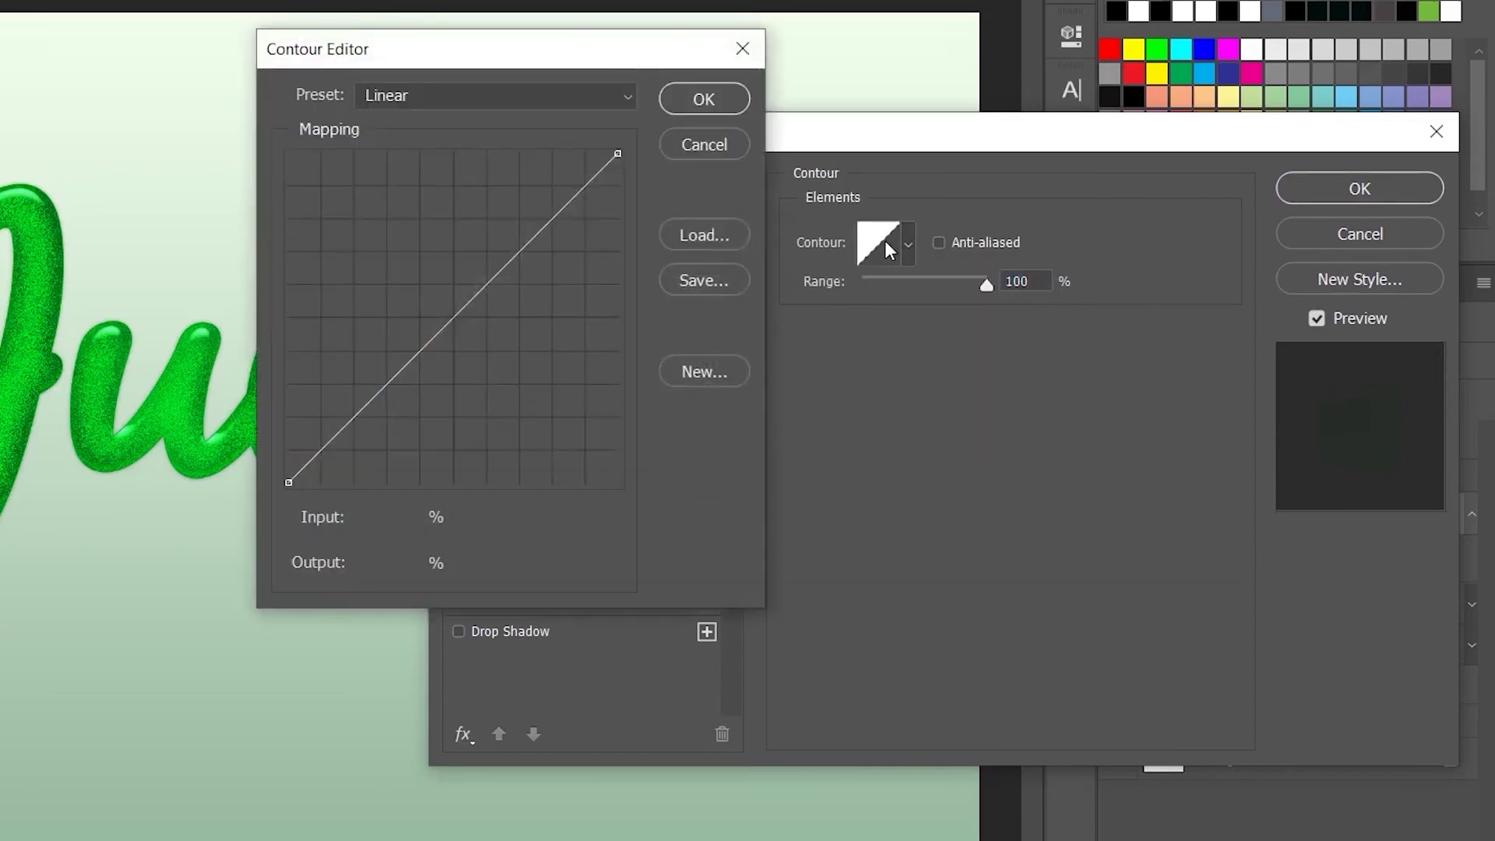
click(478, 294)
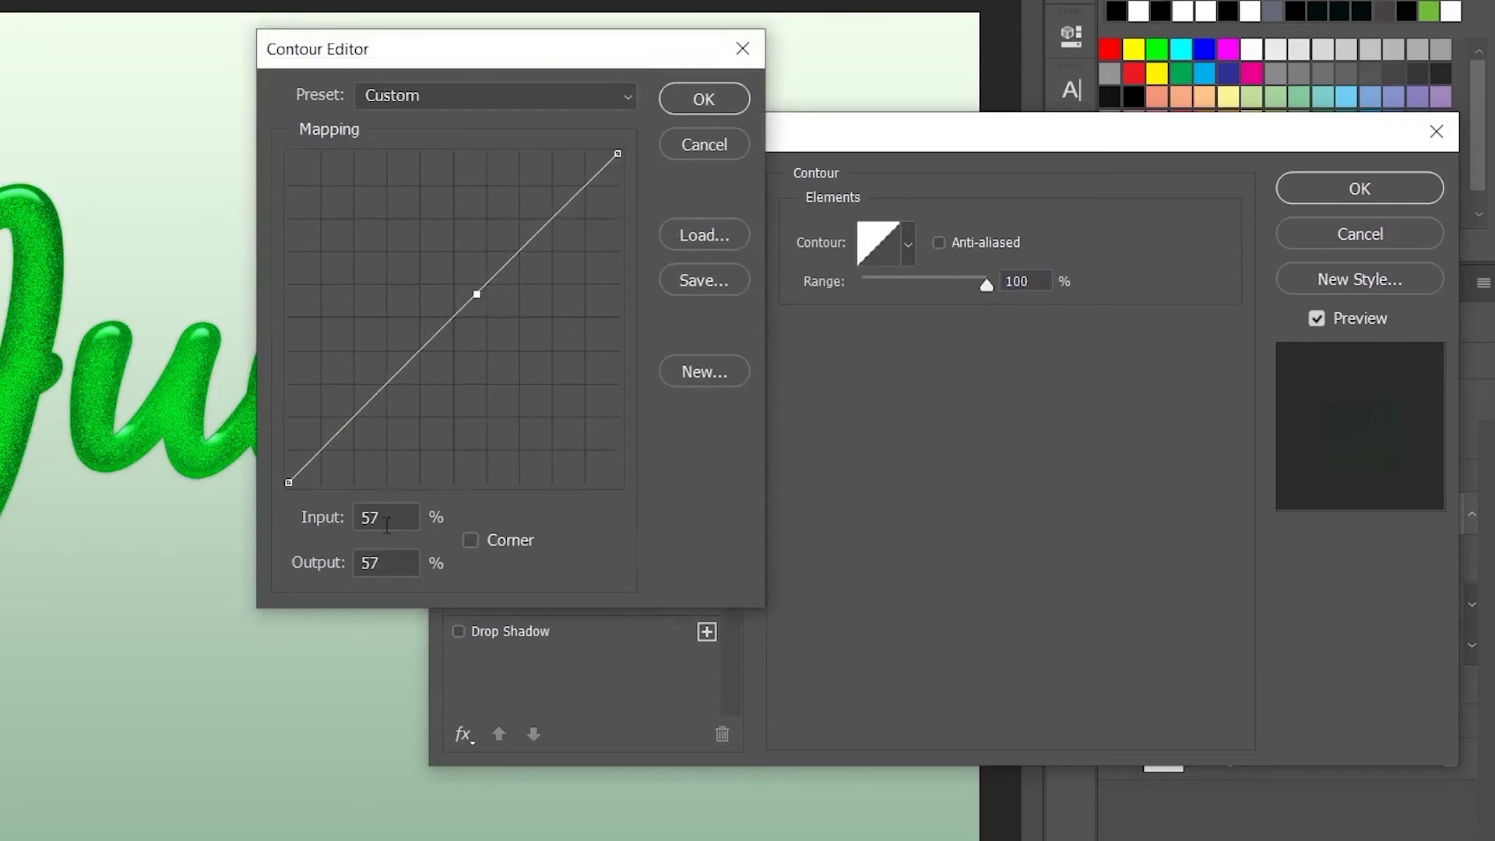
drag(387, 521, 348, 524)
text(7)
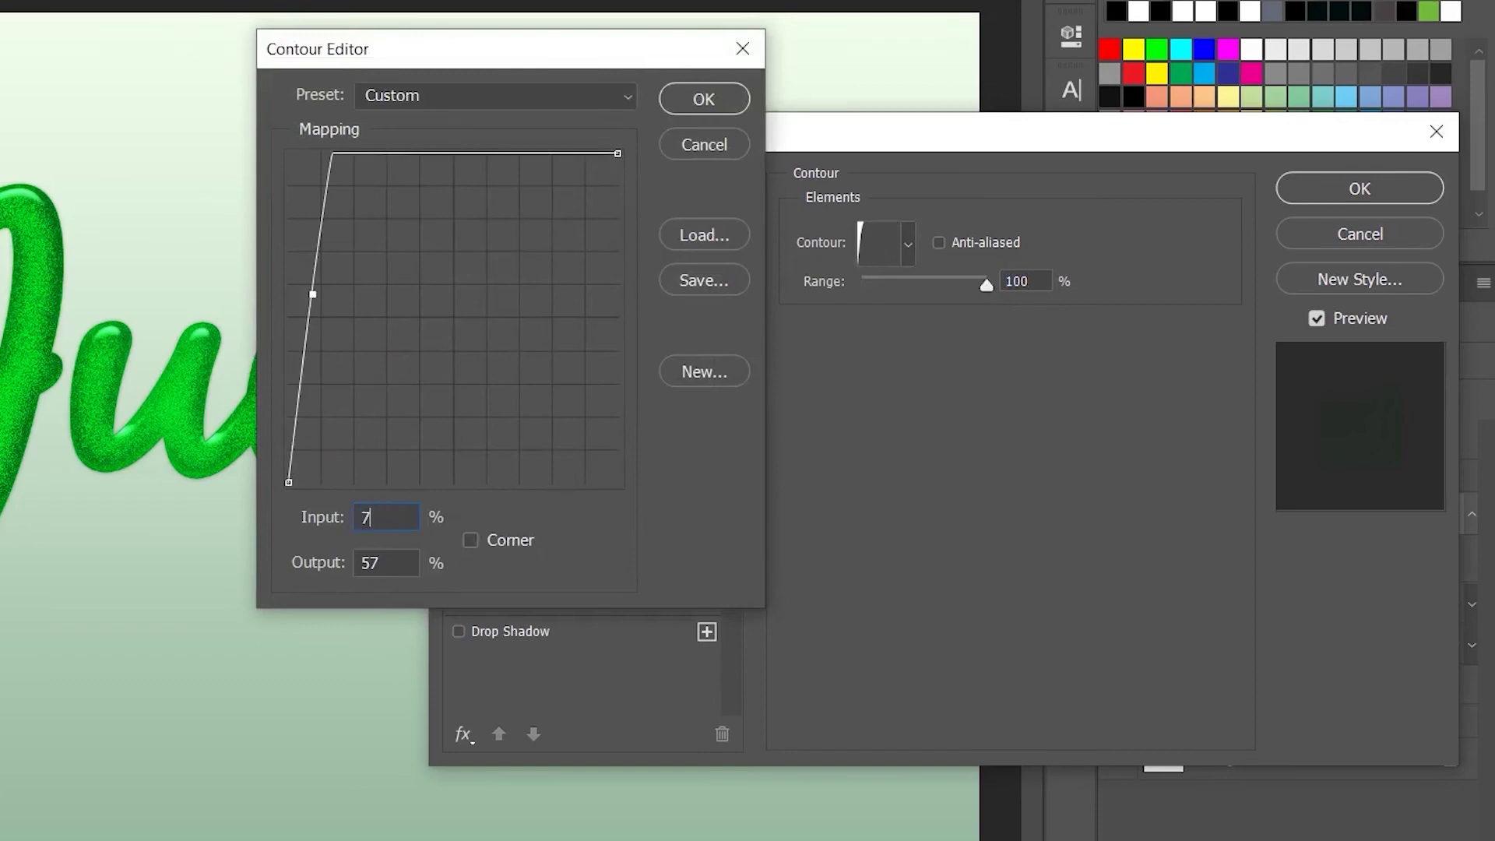
text(5)
drag(382, 563, 334, 567)
text(55)
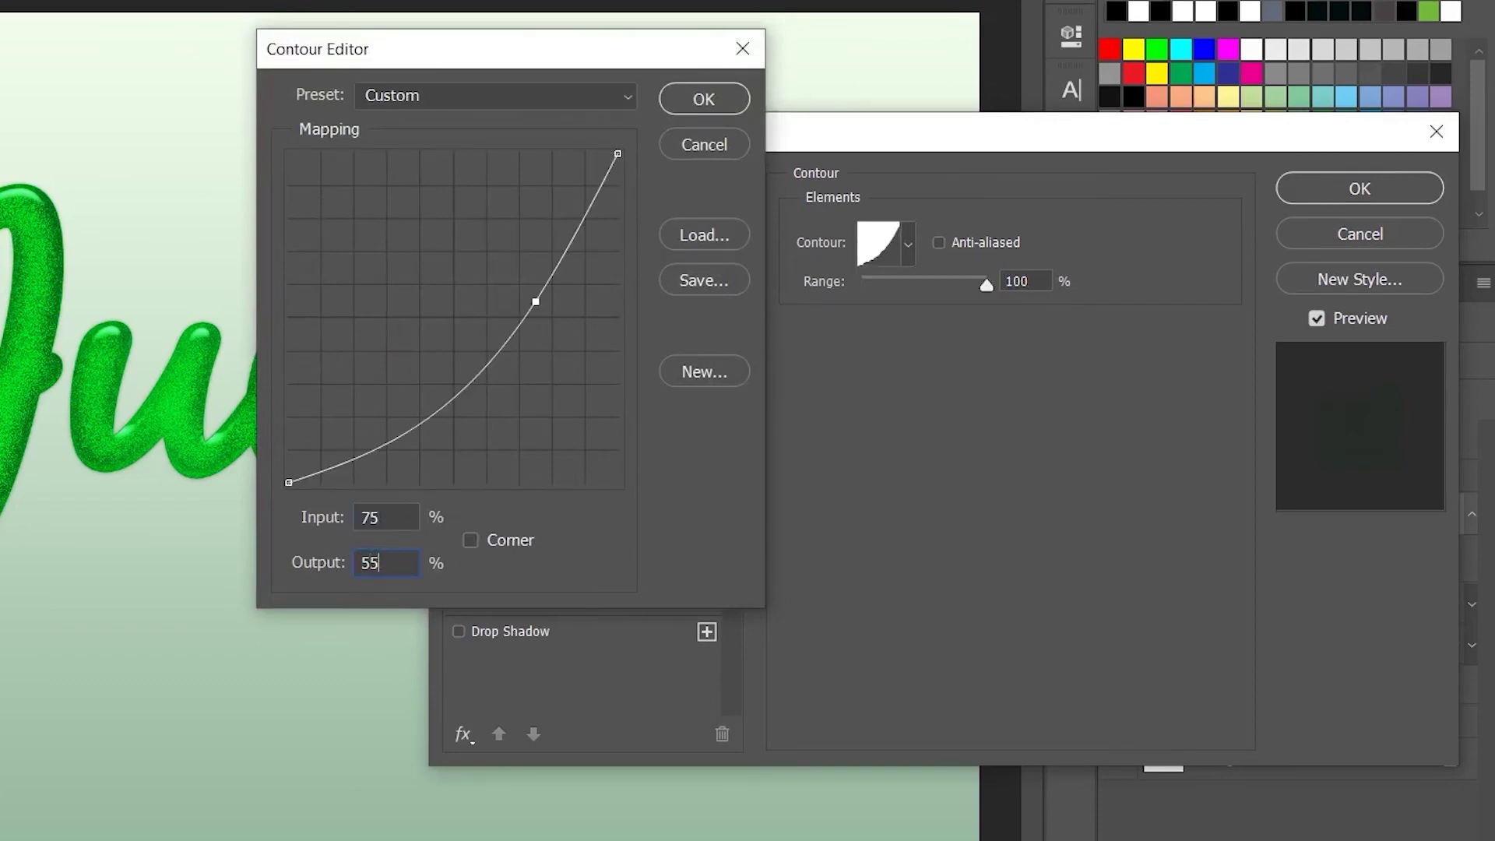
click(471, 541)
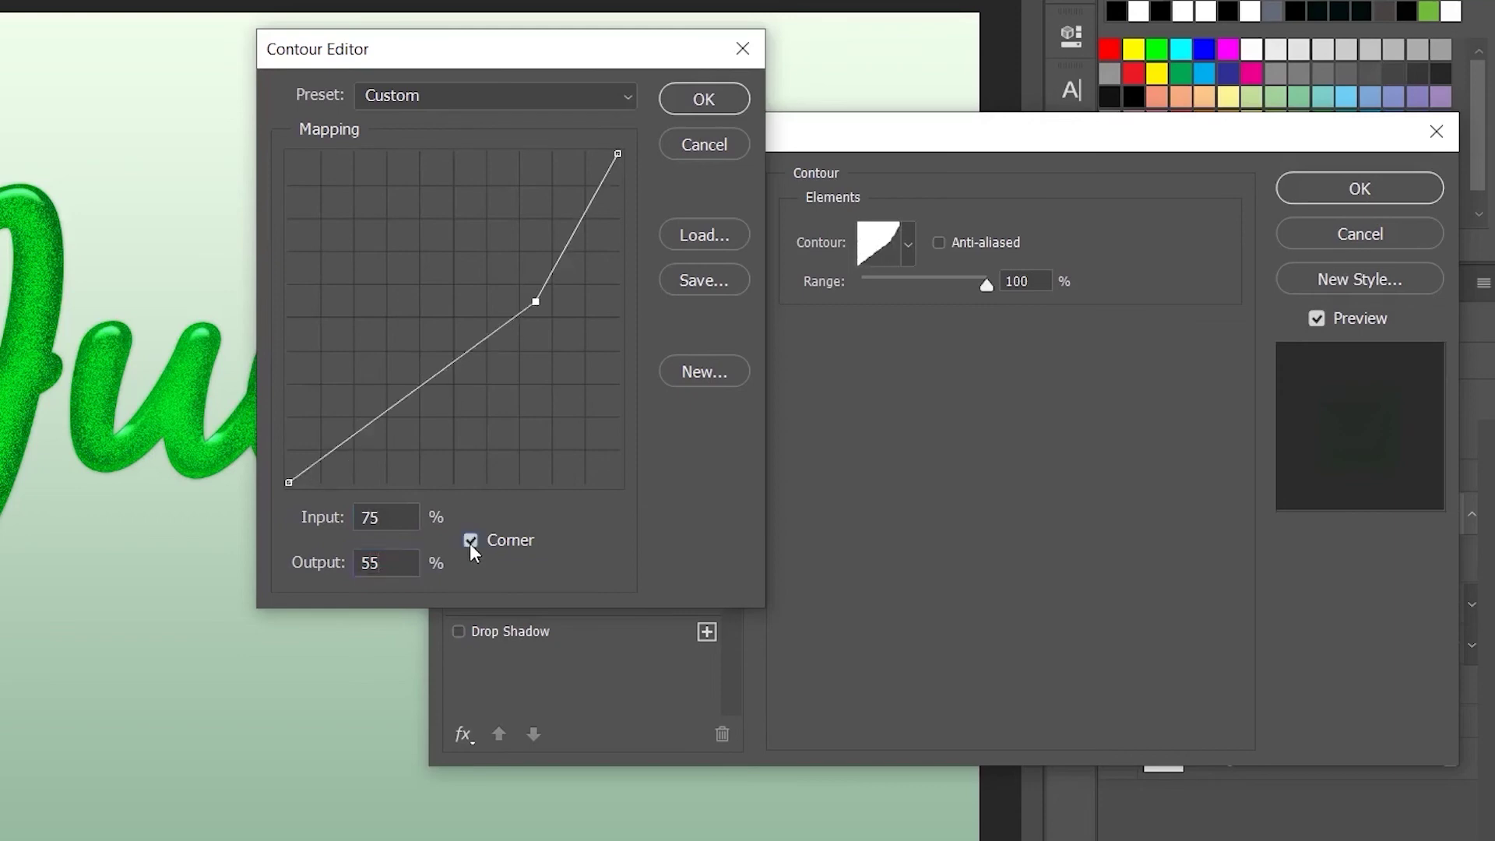
click(688, 102)
click(941, 240)
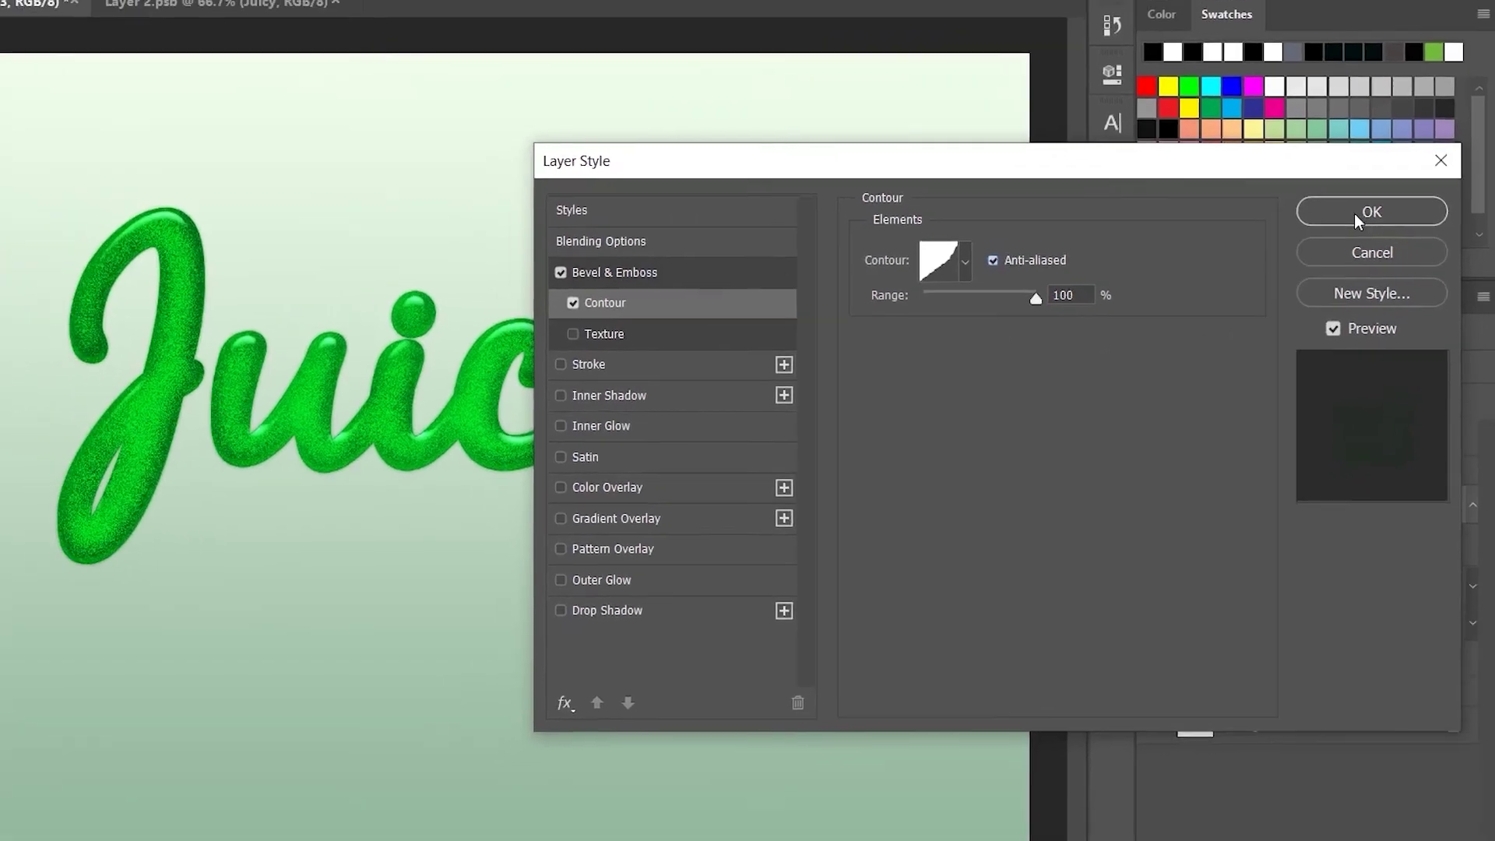
click(1337, 186)
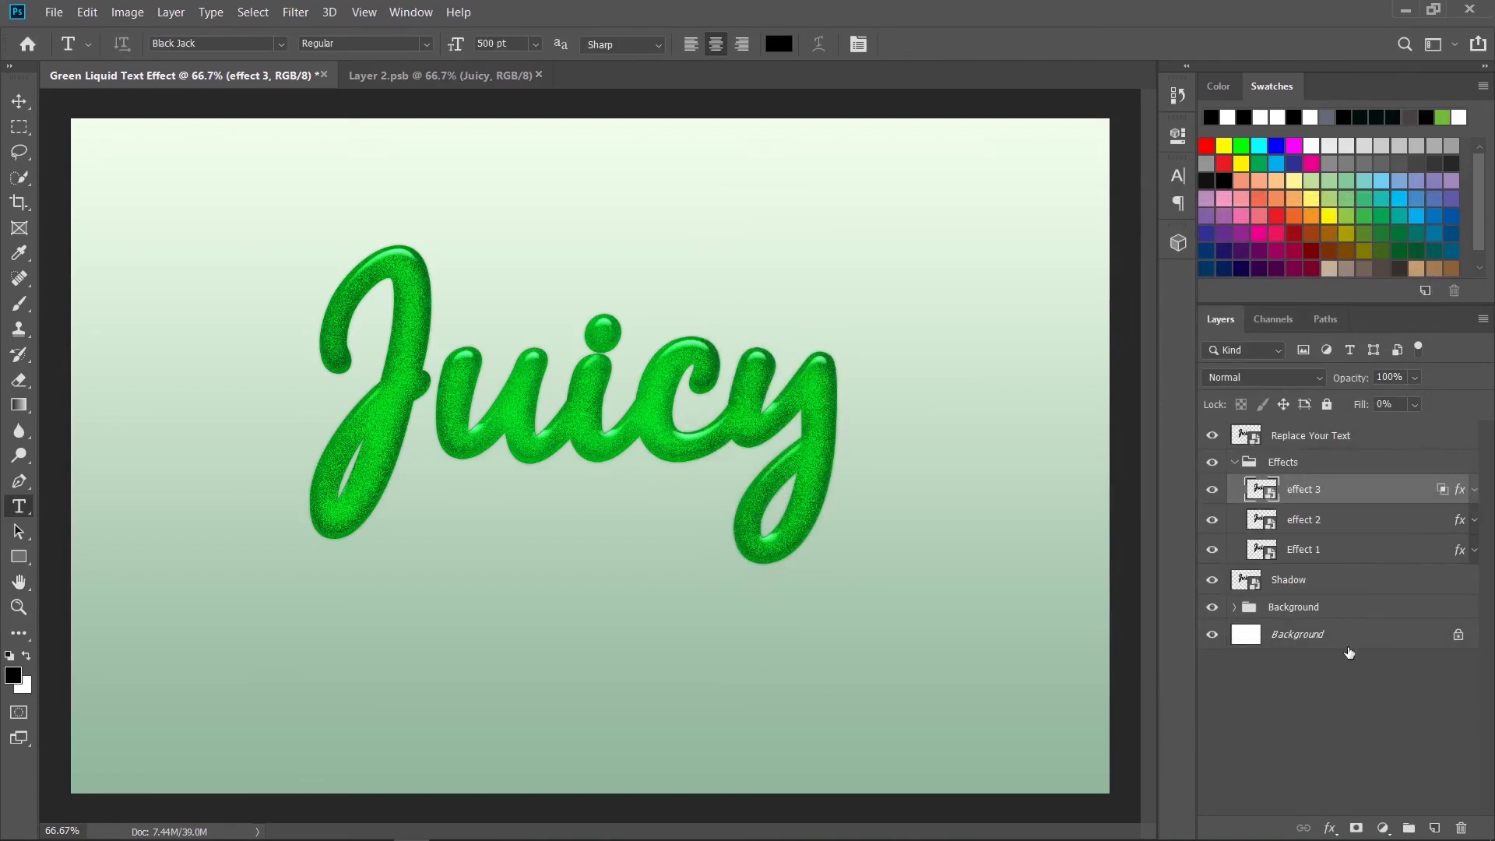
- Add a drop shadow in color 919791 to the Shadow layer
click(1316, 580)
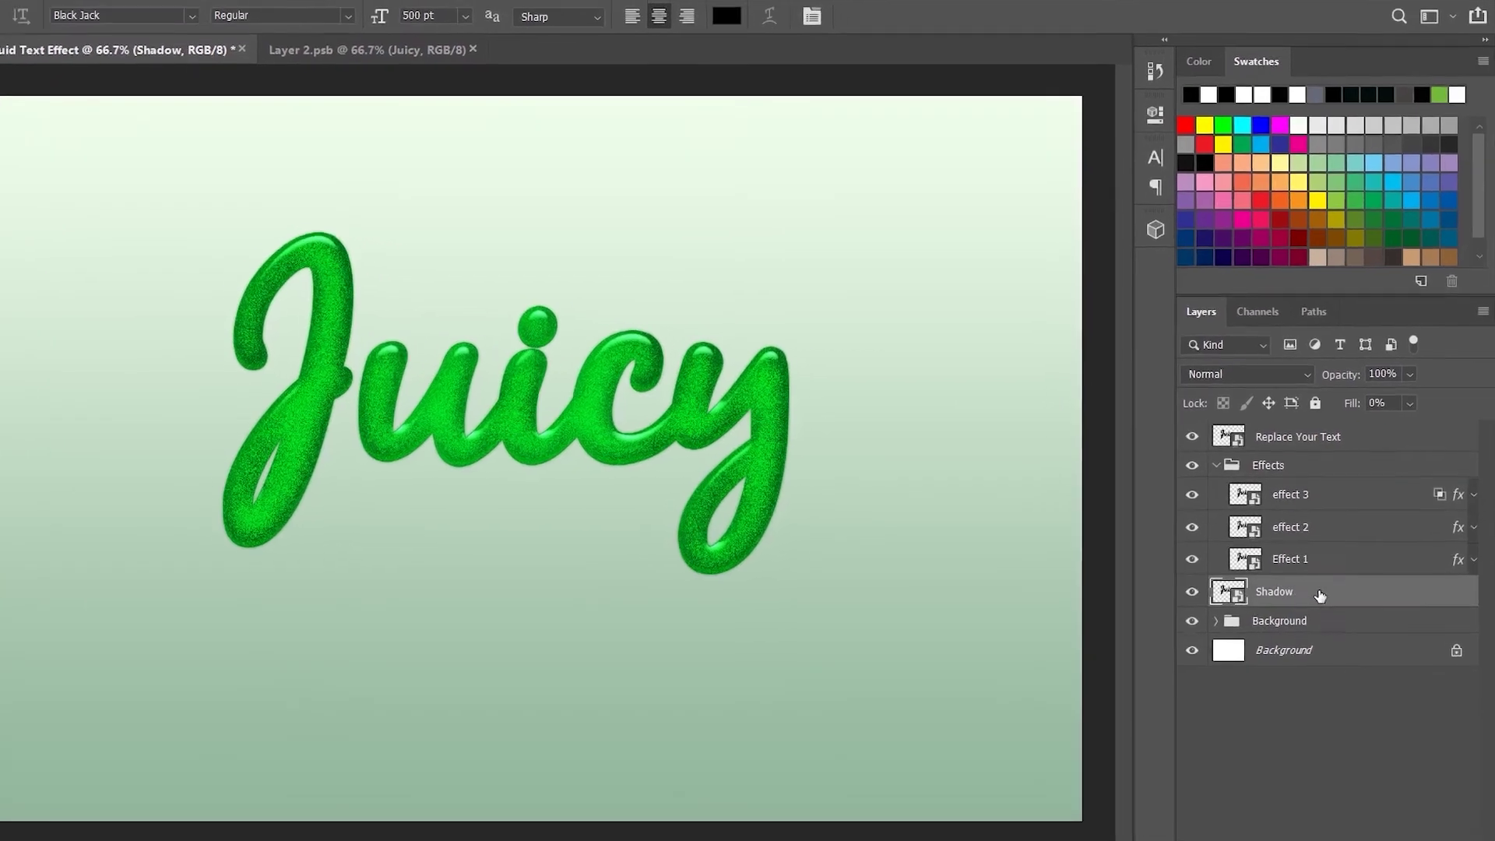
double_click(1320, 595)
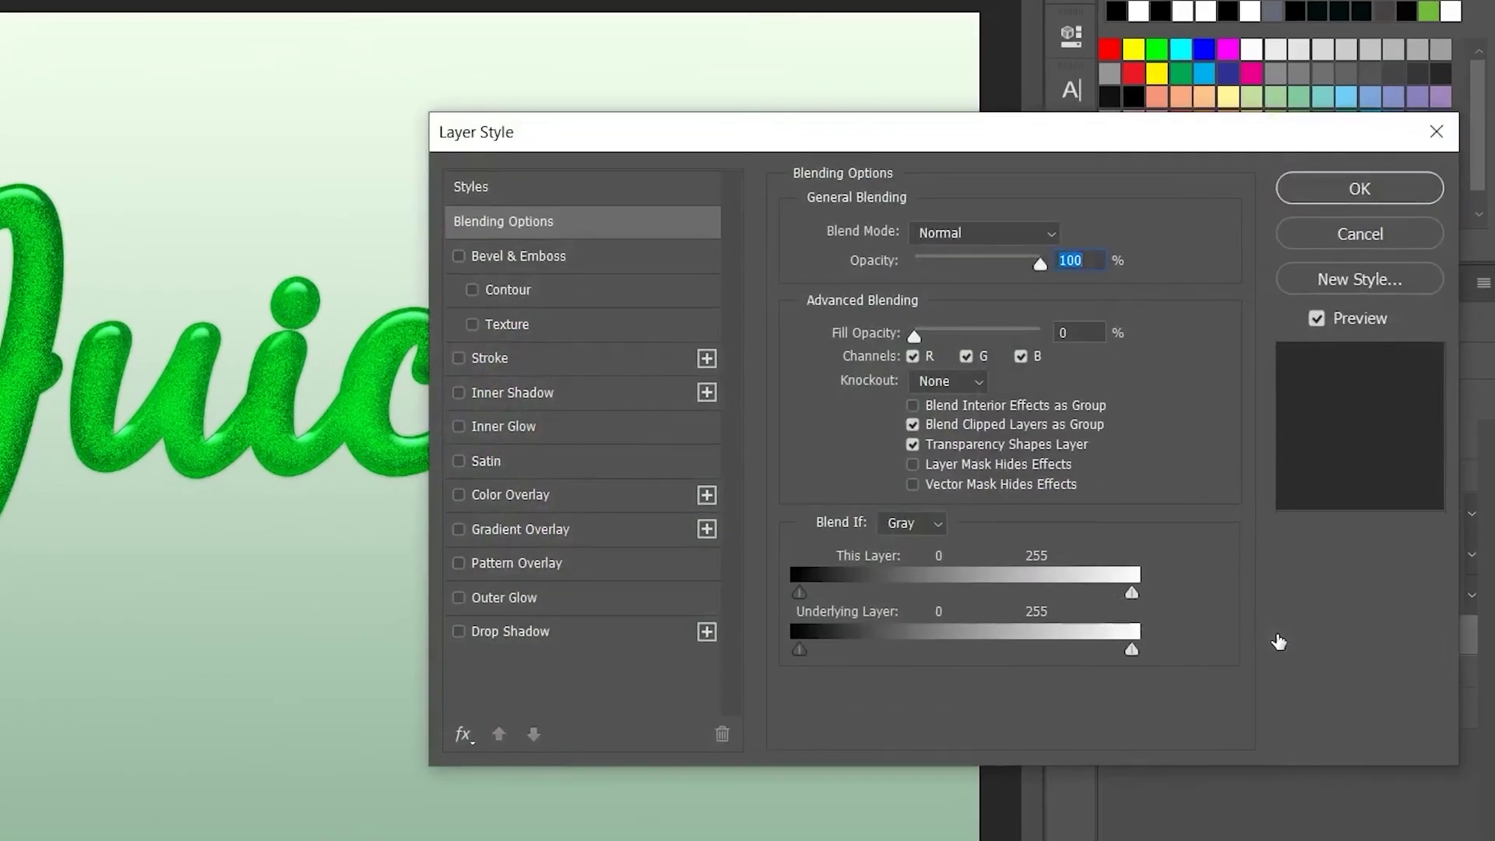
click(576, 632)
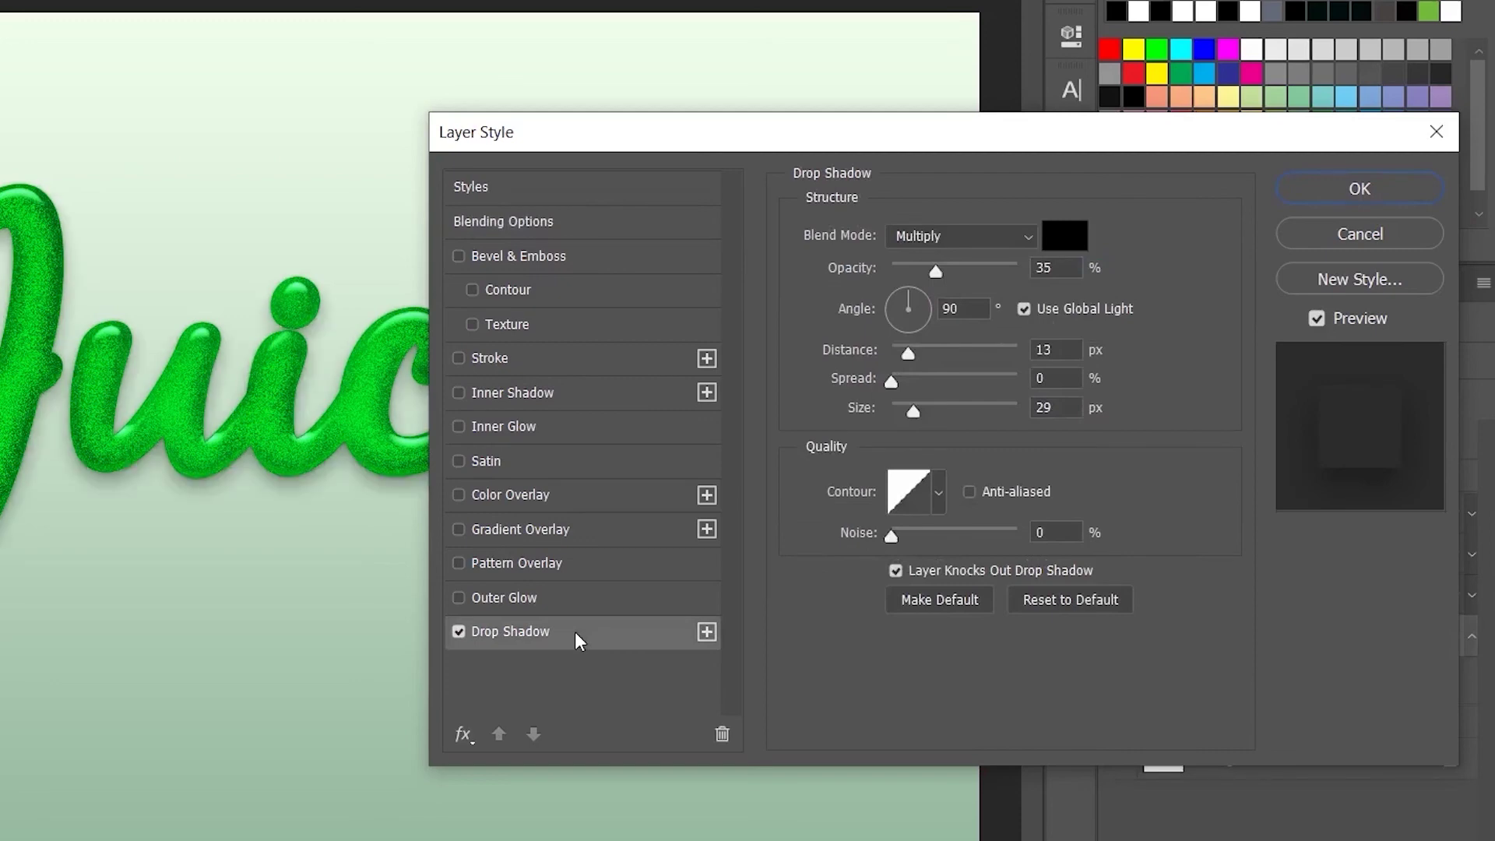
click(1064, 235)
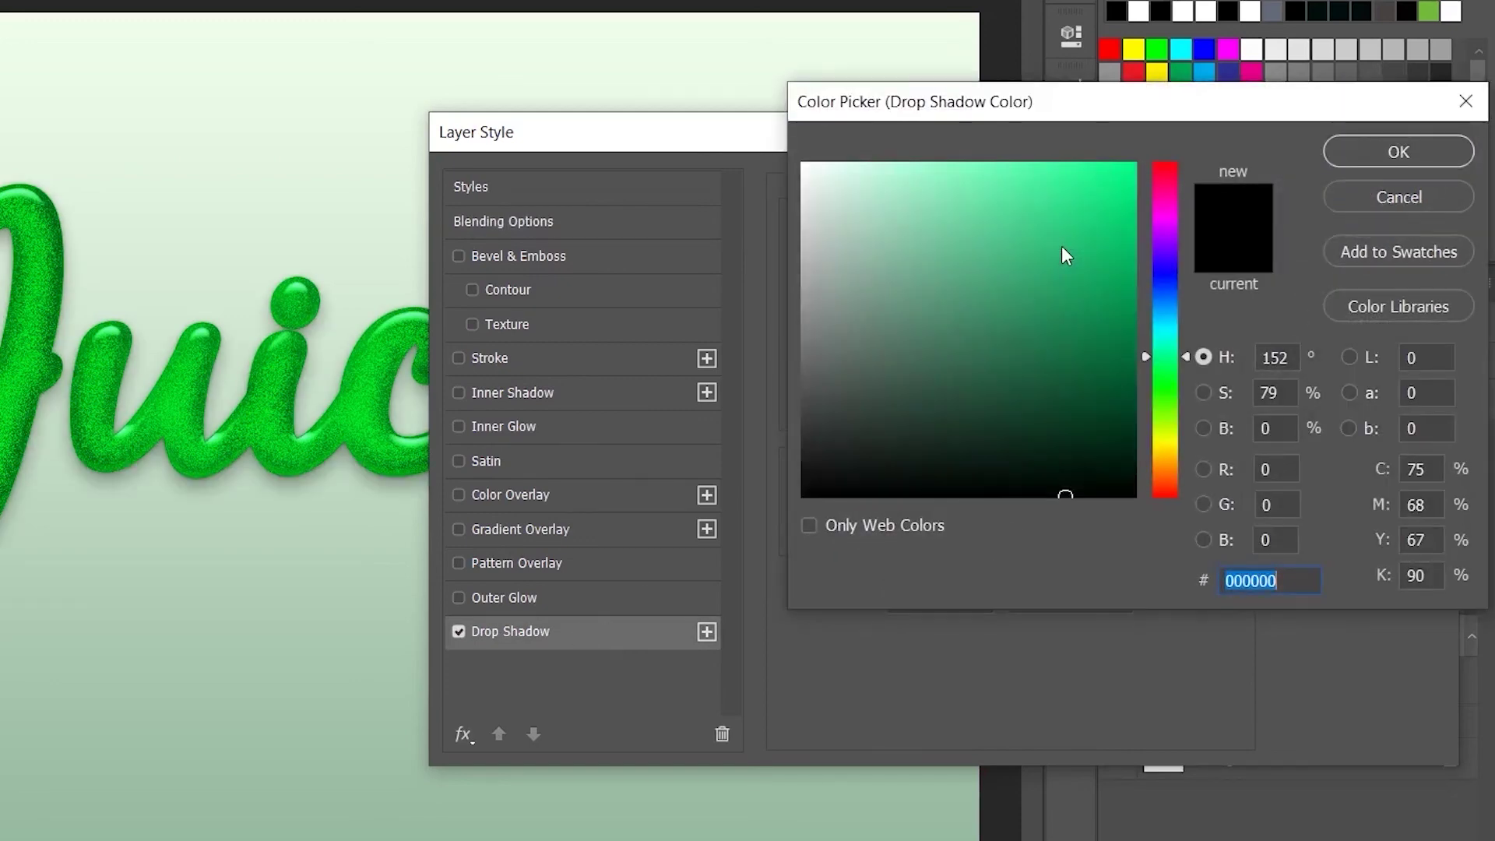
text(919791)
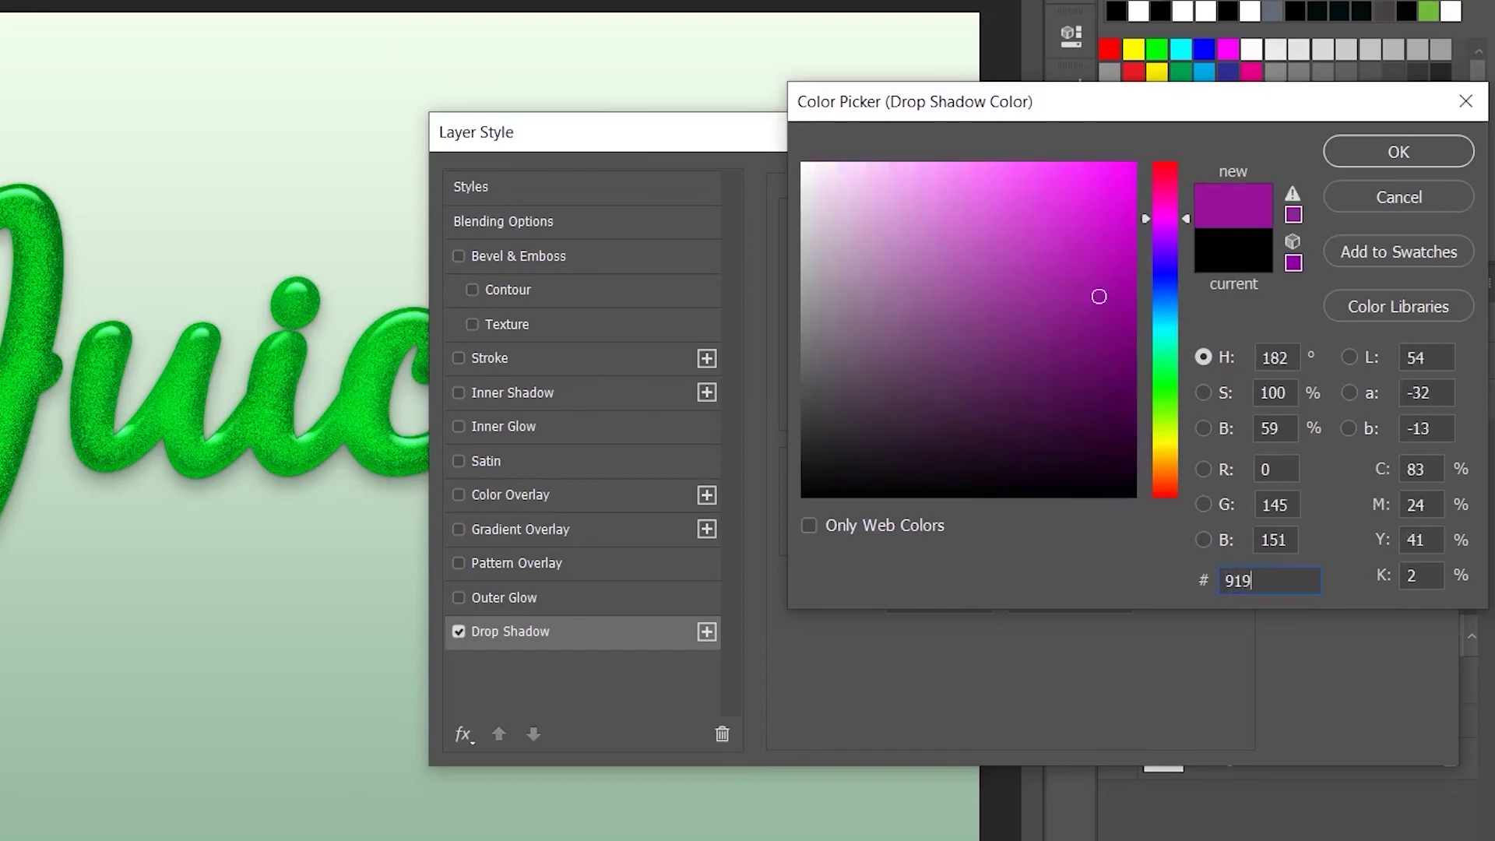
click(1398, 152)
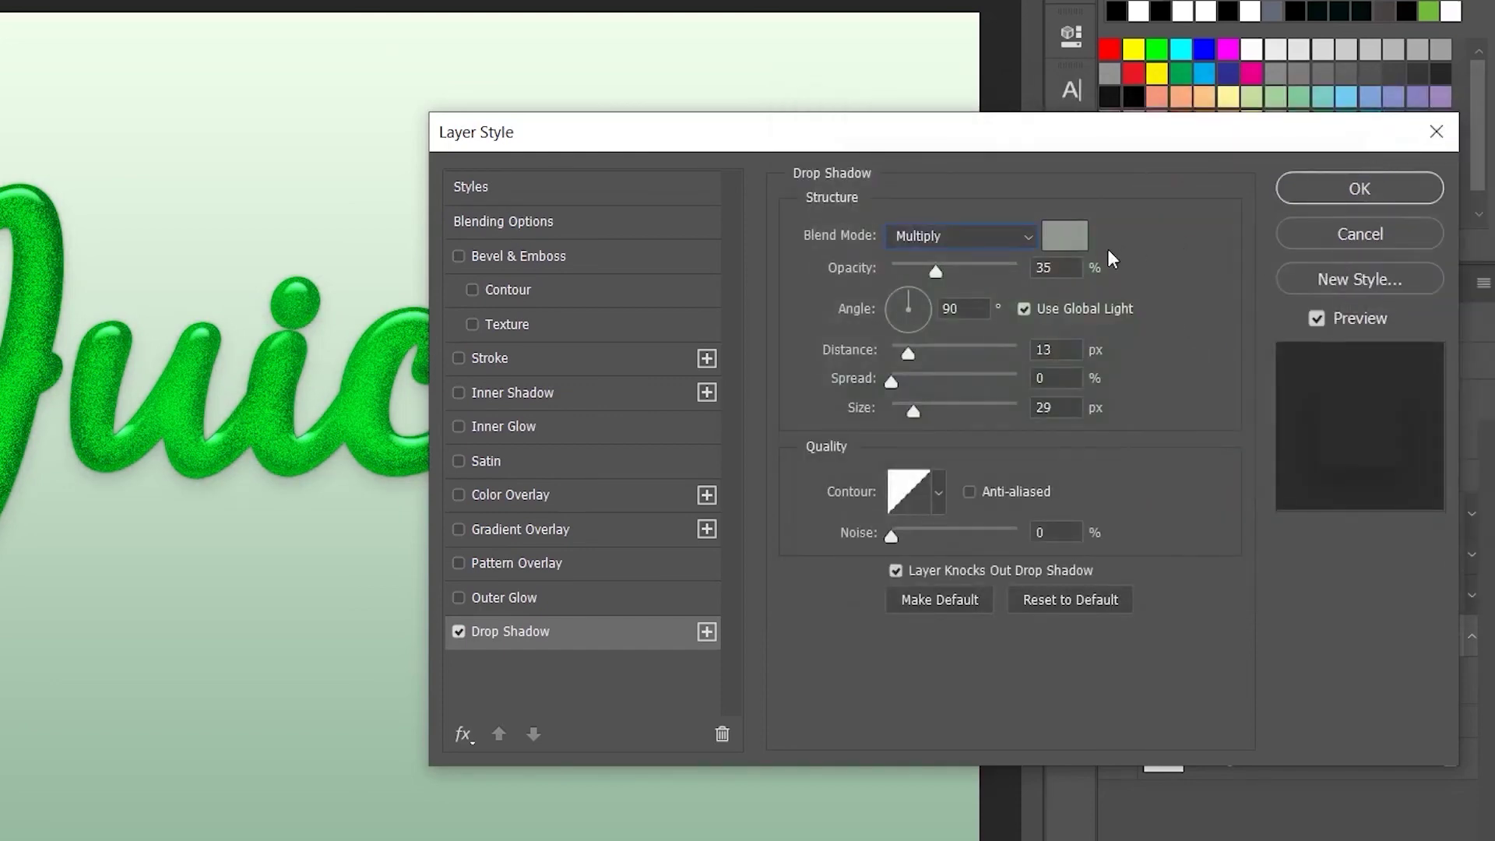
- Set the drop shadow's opacity to 85% and its angle to 120°
double_click(1066, 268)
text(85)
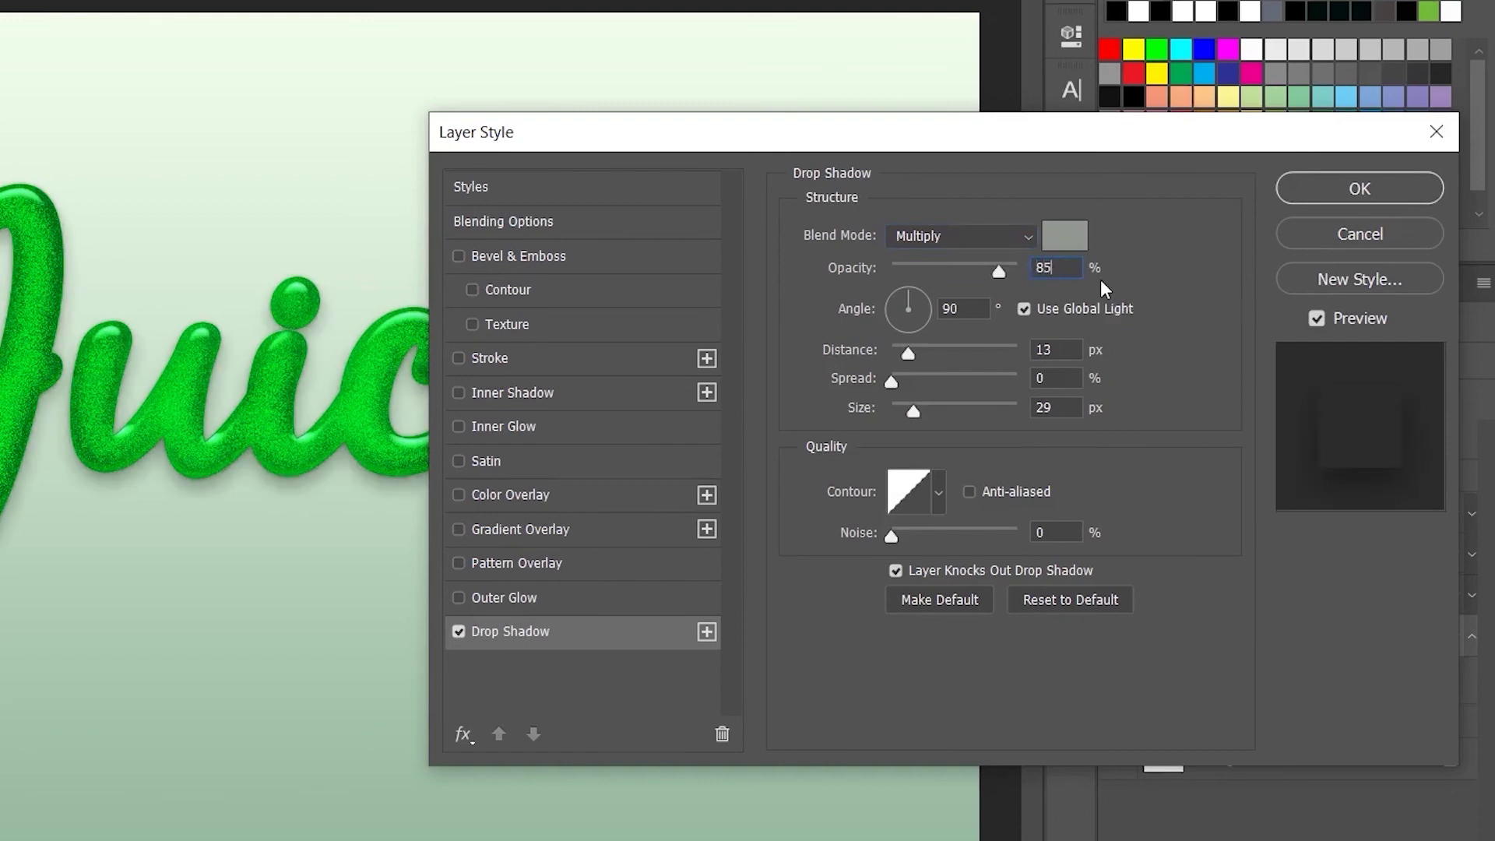
key(Tab)
text(12)
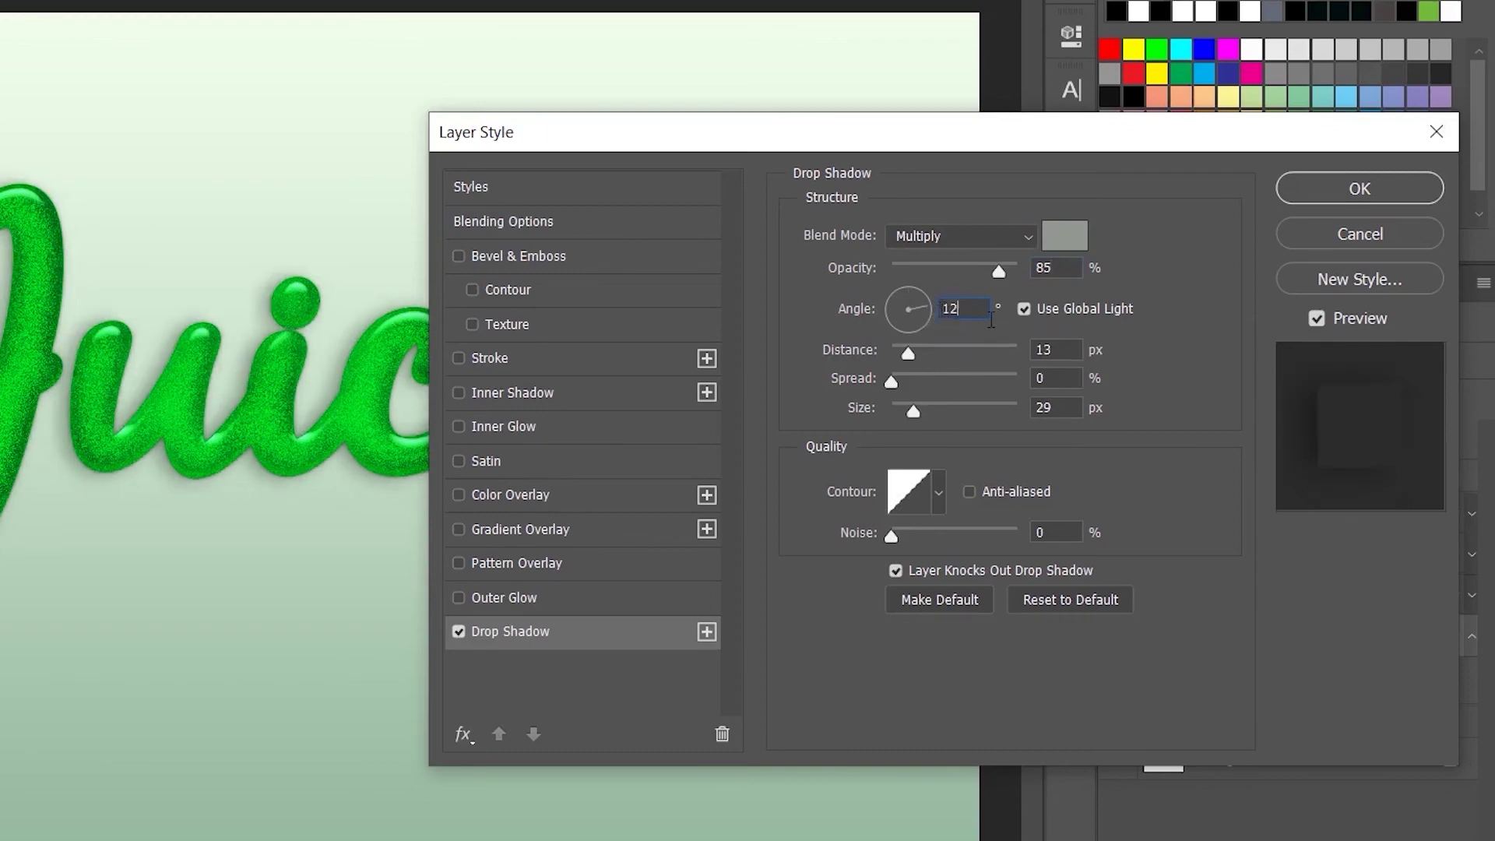
text(0)
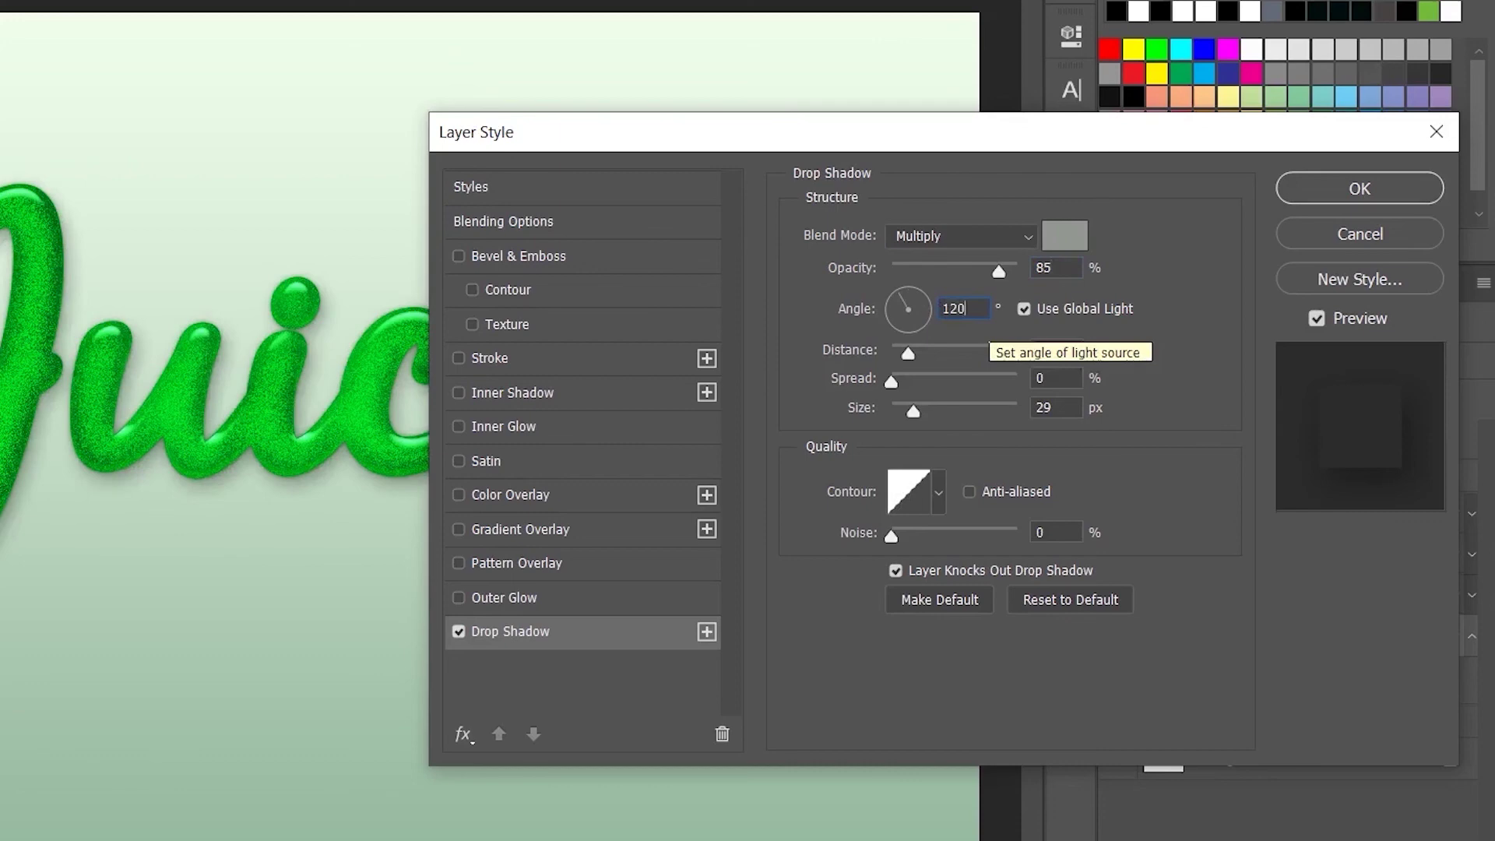
- Set the drop shadow's distance to 14 px and size to 27 px, with an anti-aliased contour, and apply the style
key(Tab)
text(14)
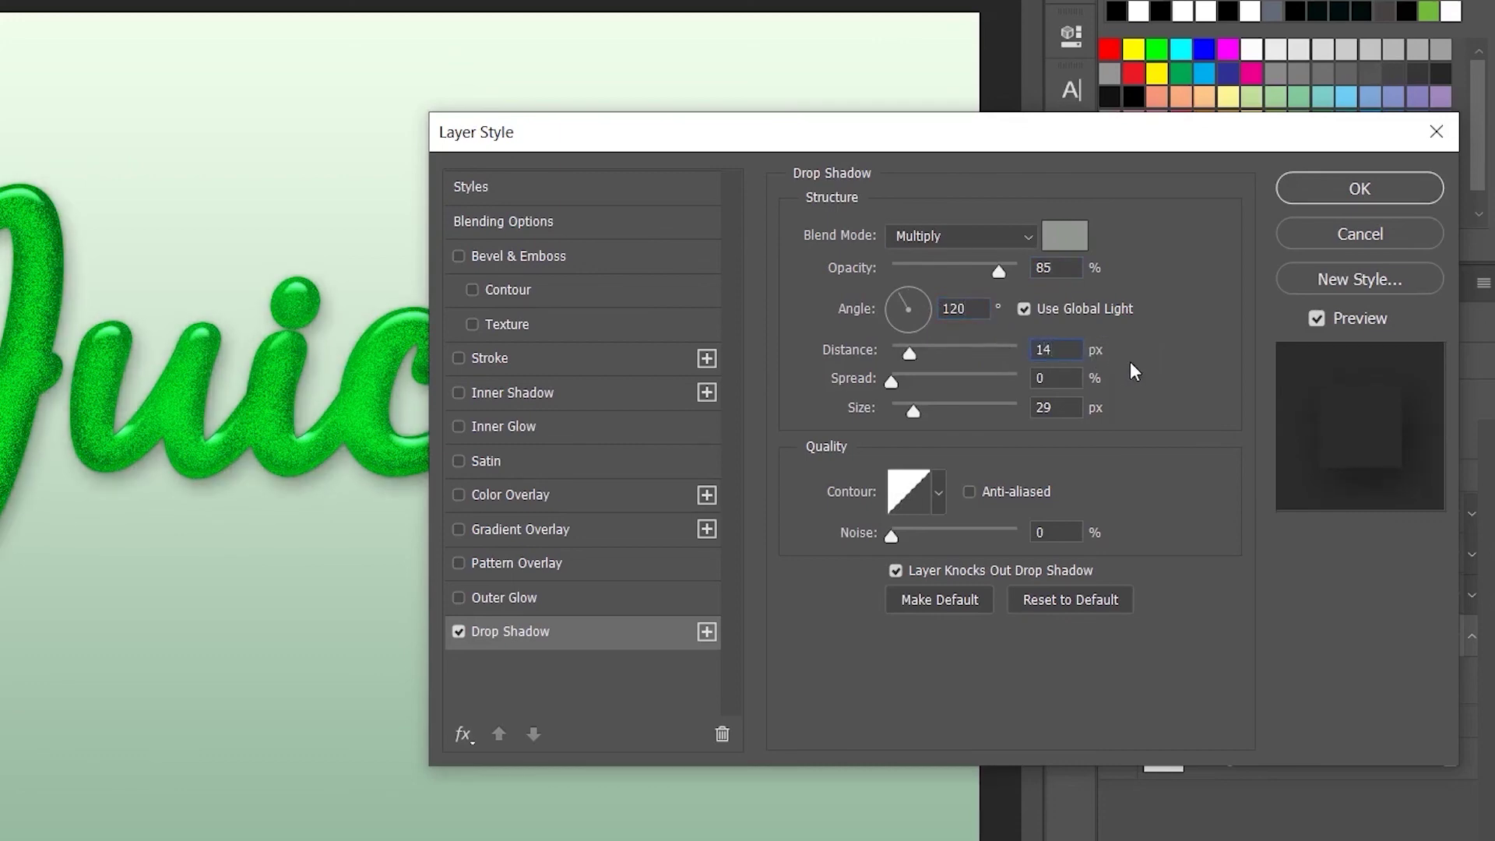
key(Tab)
key(Tab)
text(27)
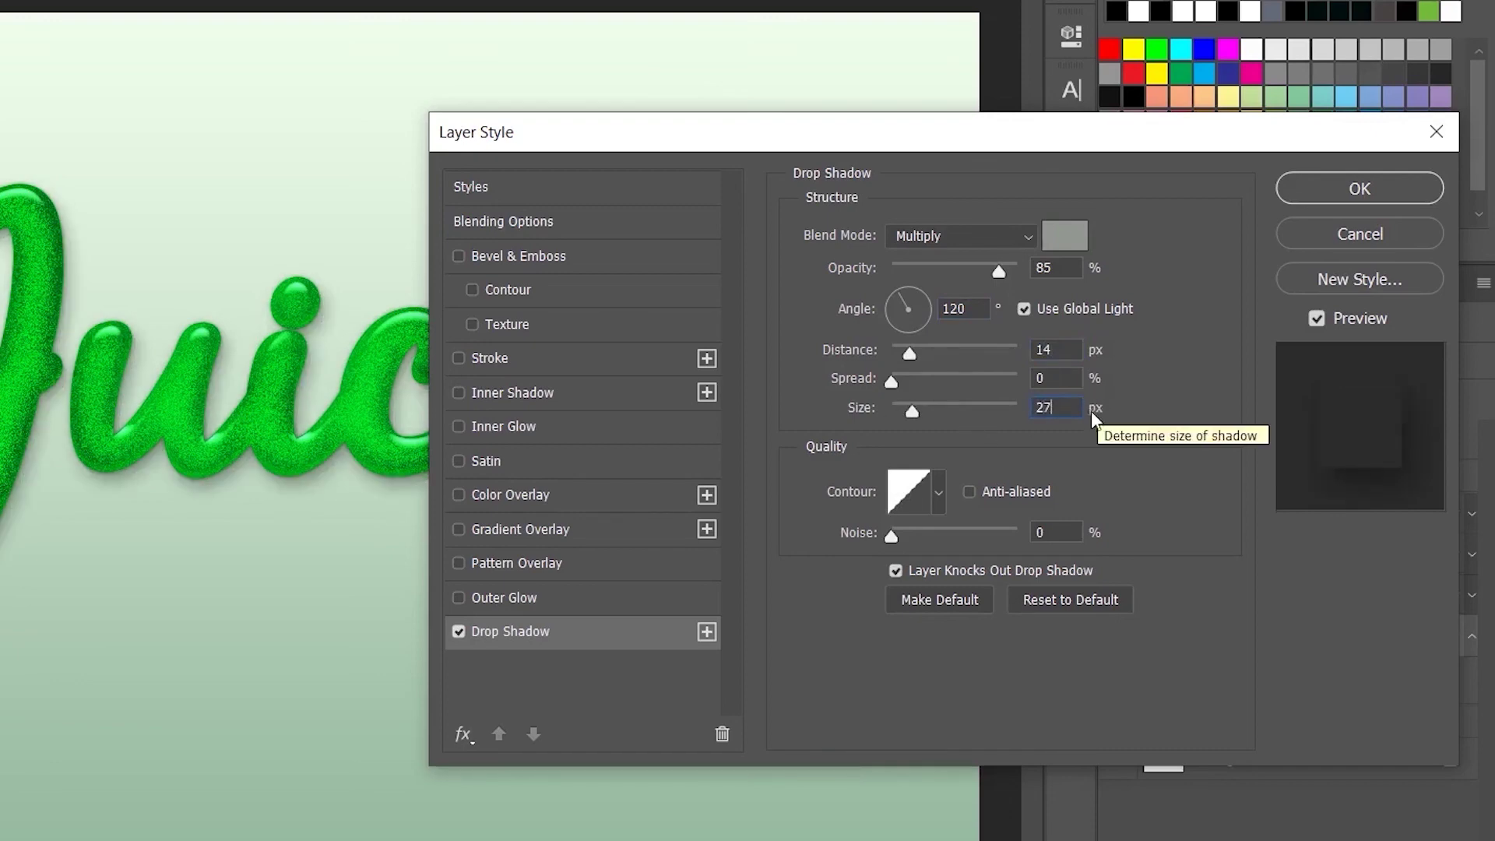
click(970, 492)
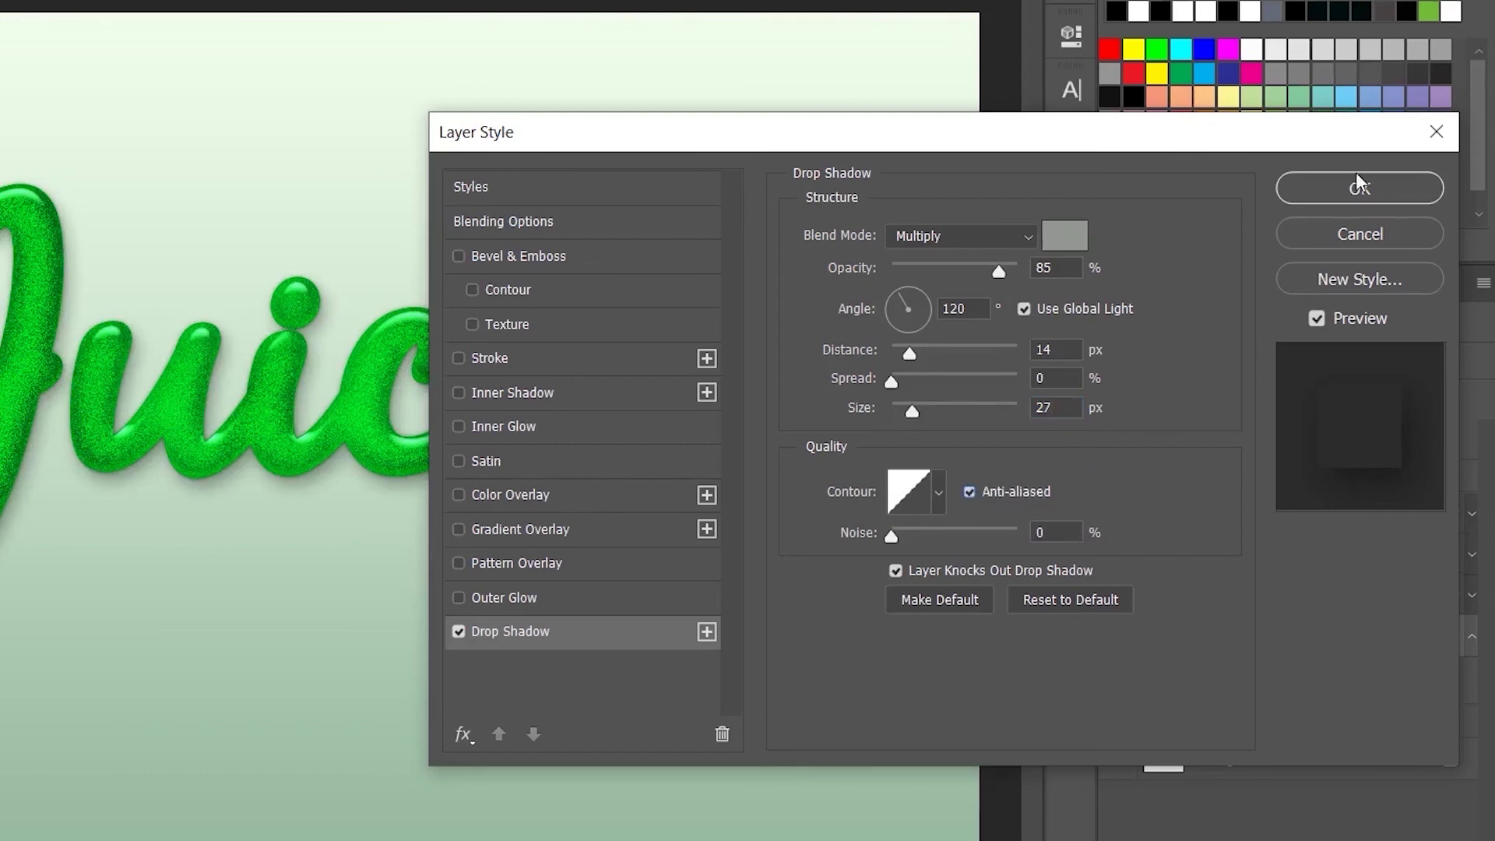
click(1361, 195)
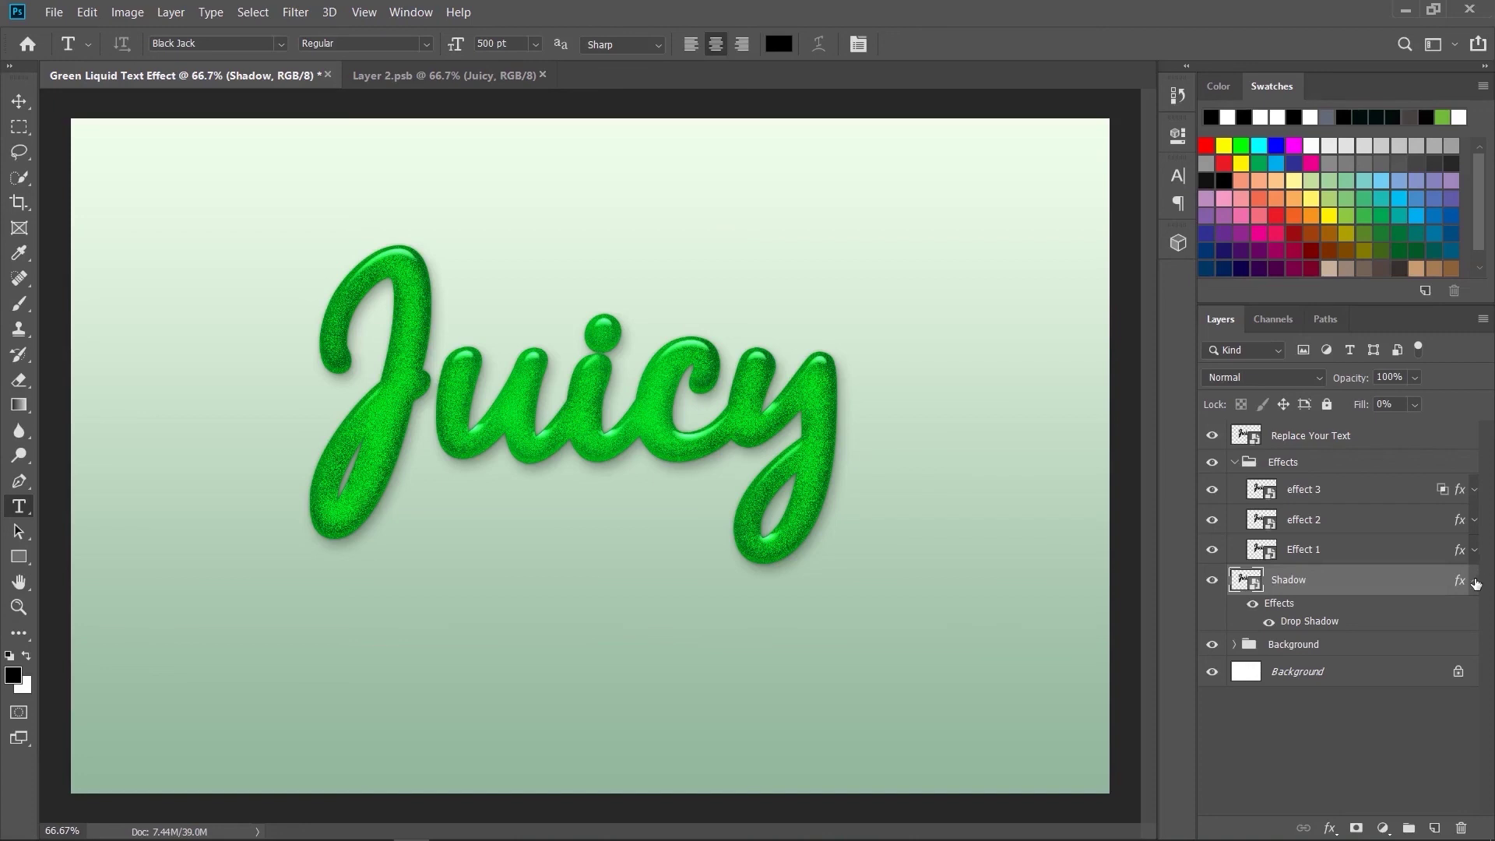
- Collapse the Shadow layer's effects list and the Effects group, and add a Color Balance adjustment clipped to the Effects group
click(1474, 580)
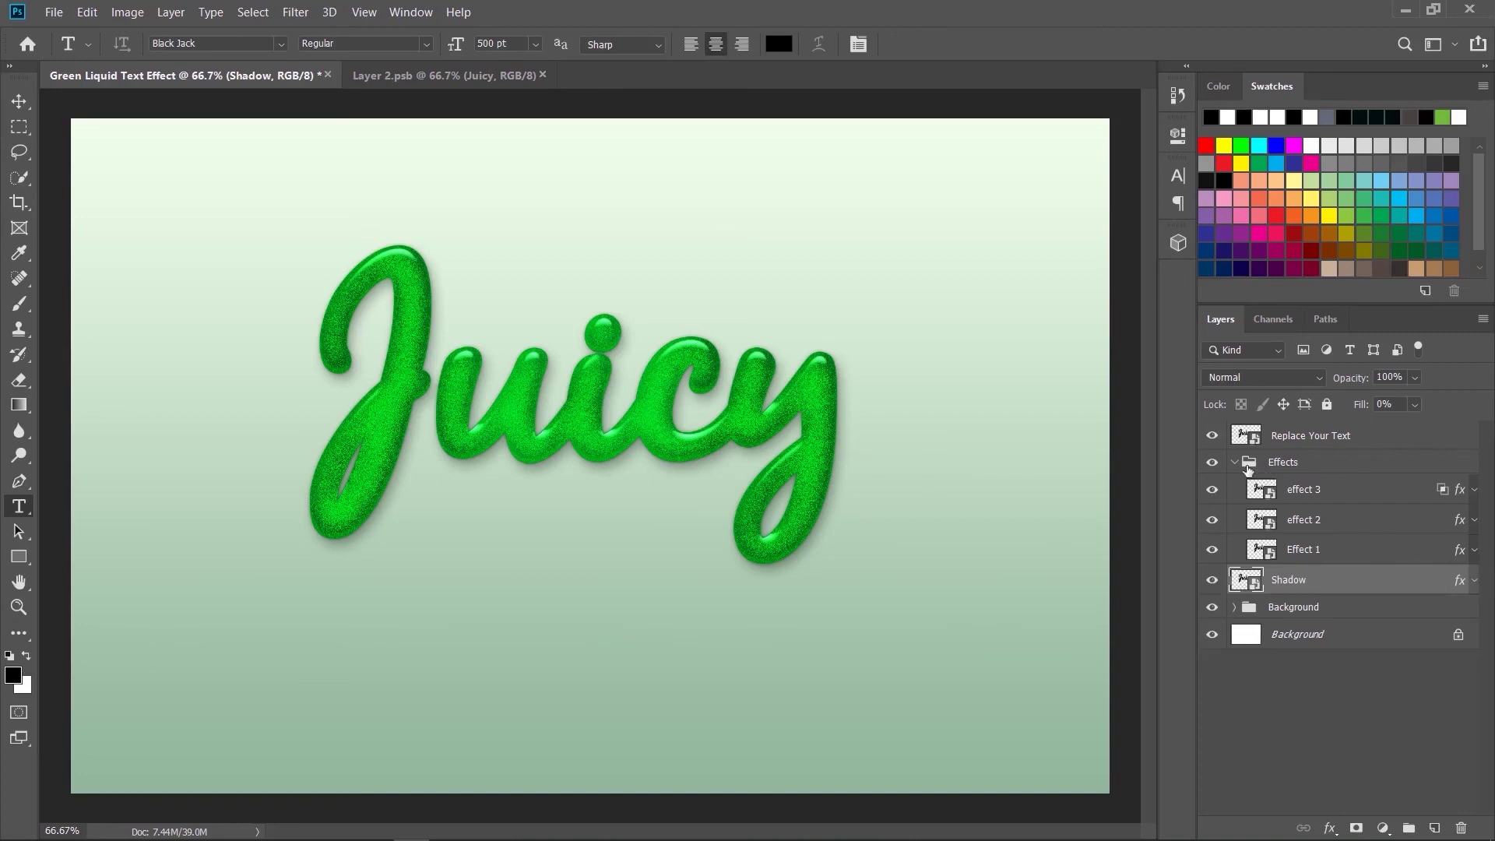
click(1236, 464)
click(1300, 472)
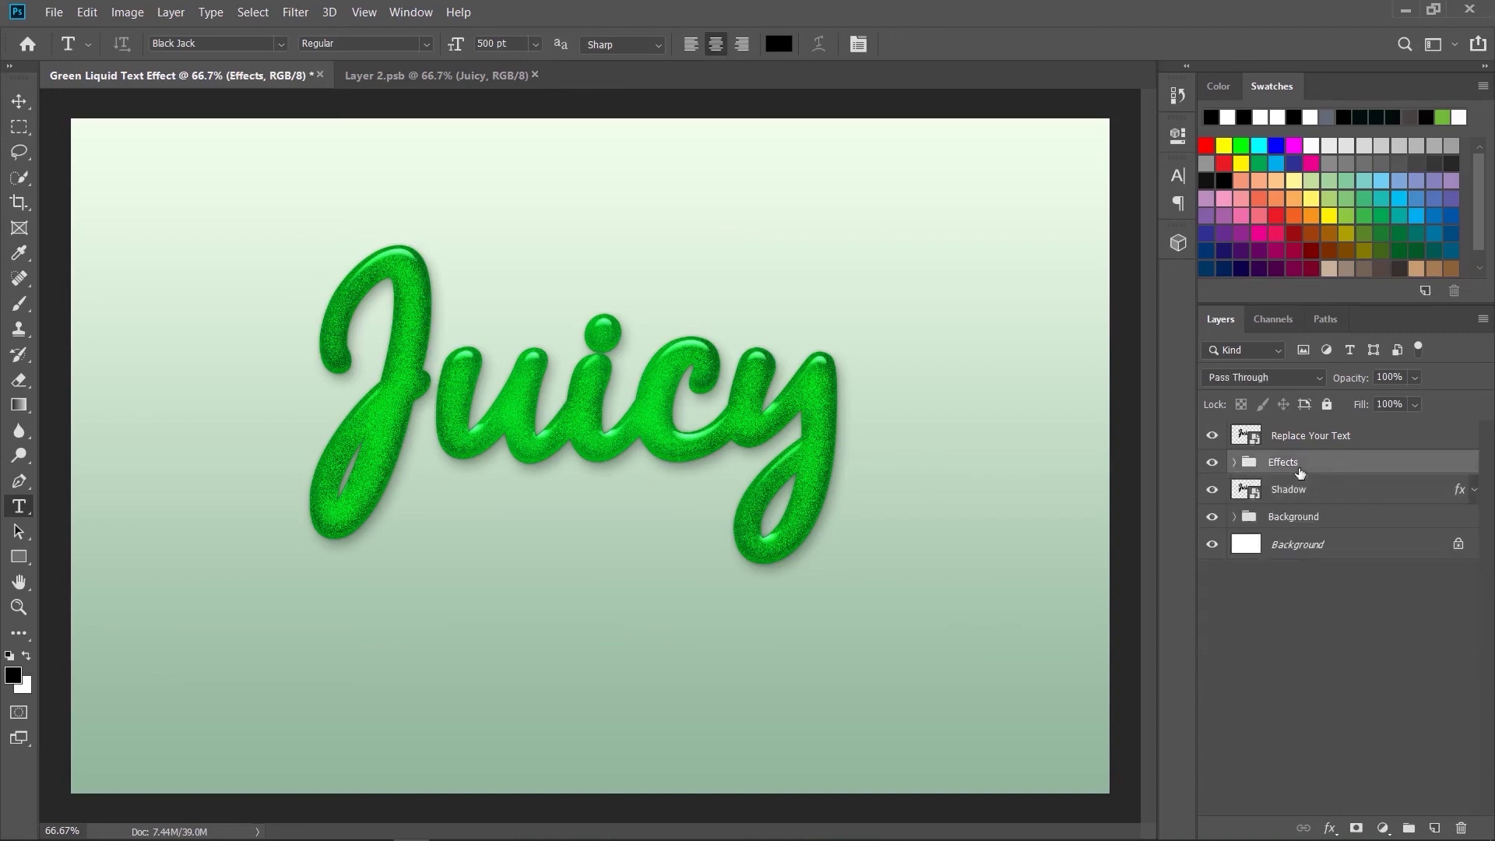
click(1383, 829)
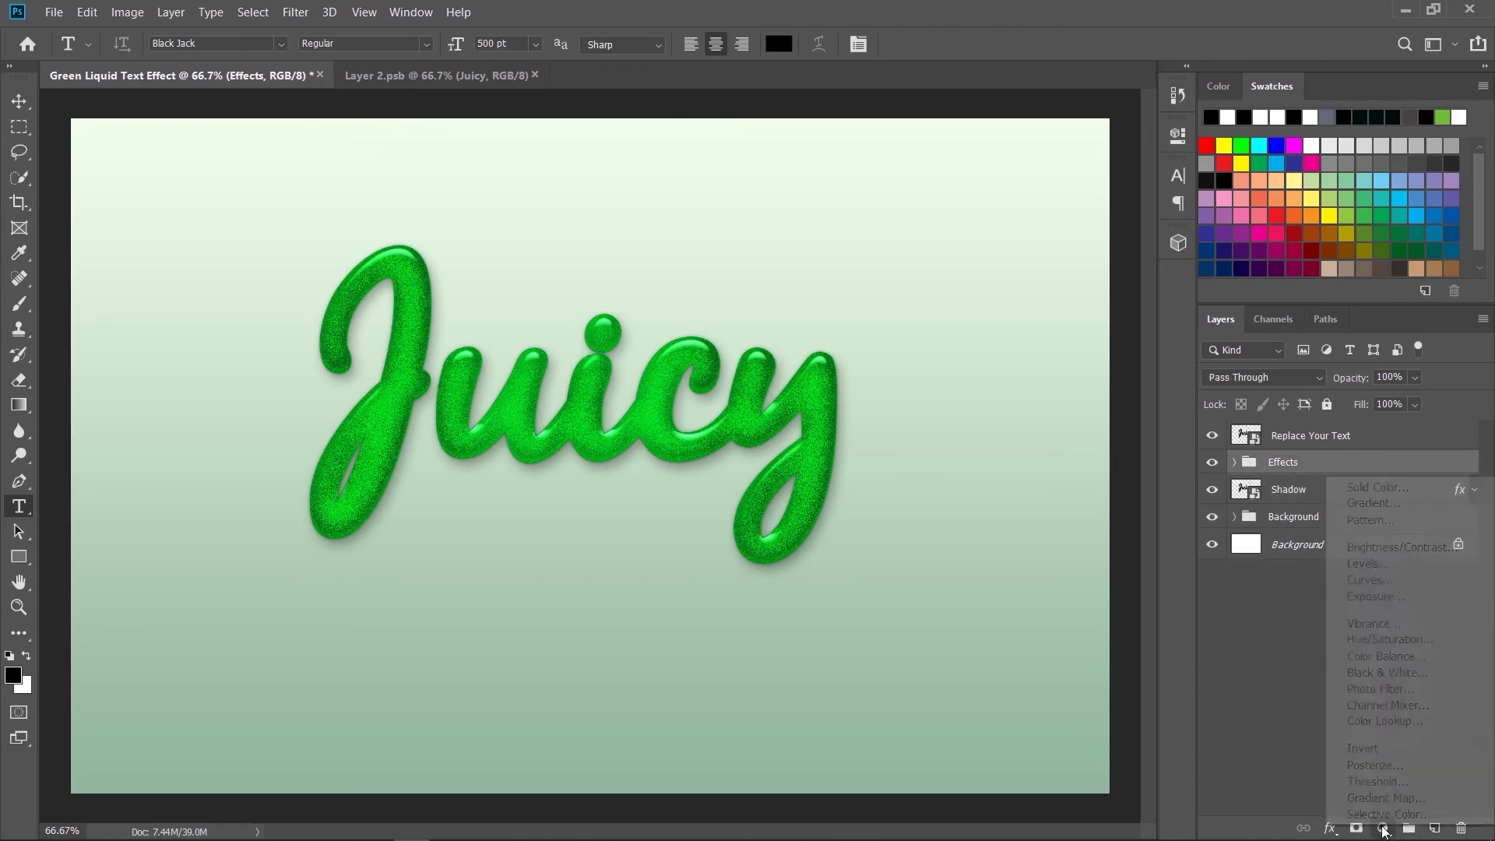
click(1412, 657)
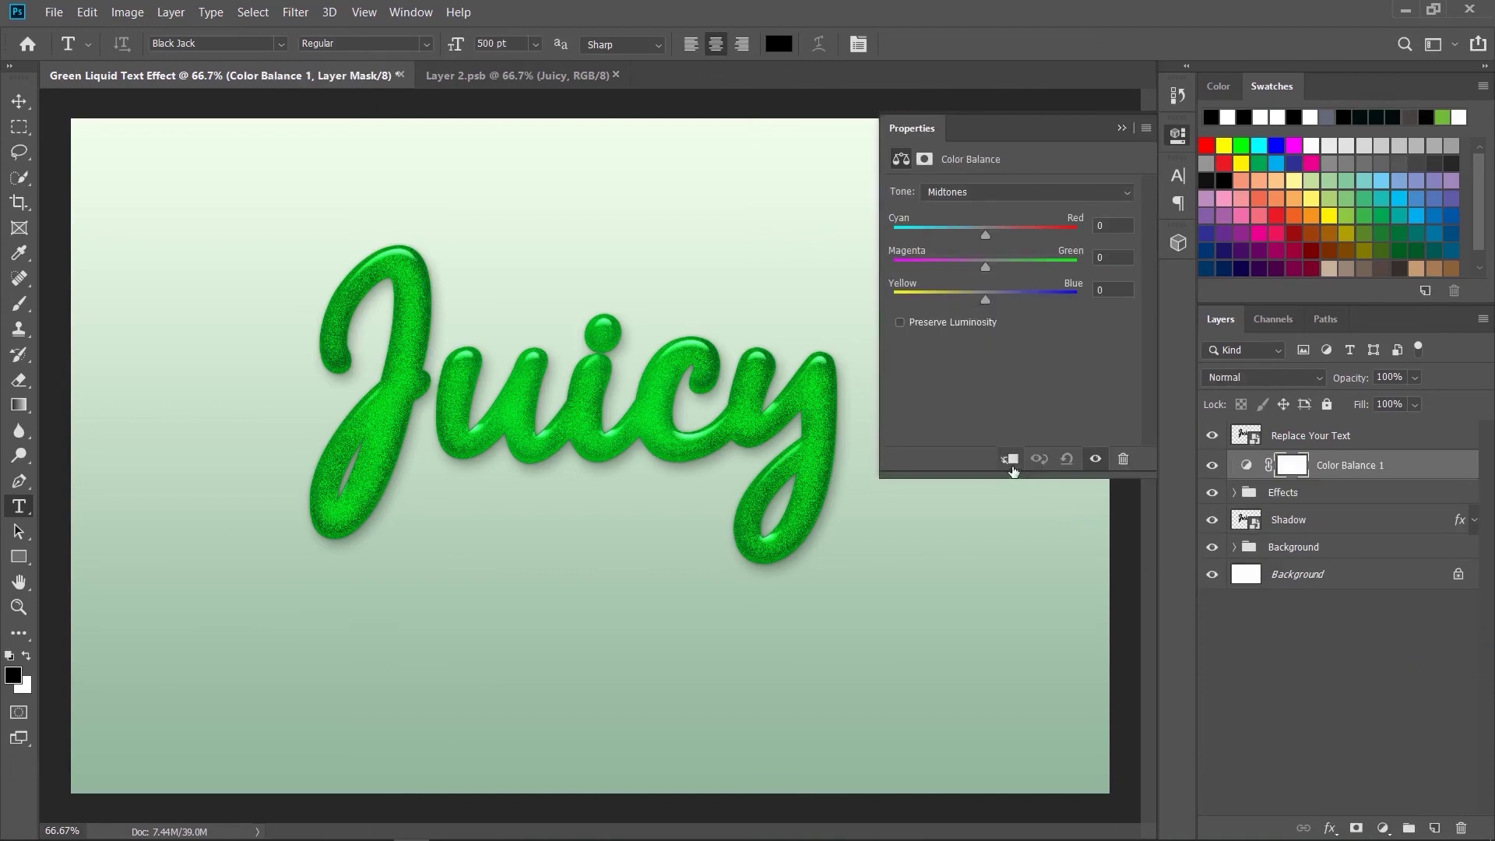
click(1010, 460)
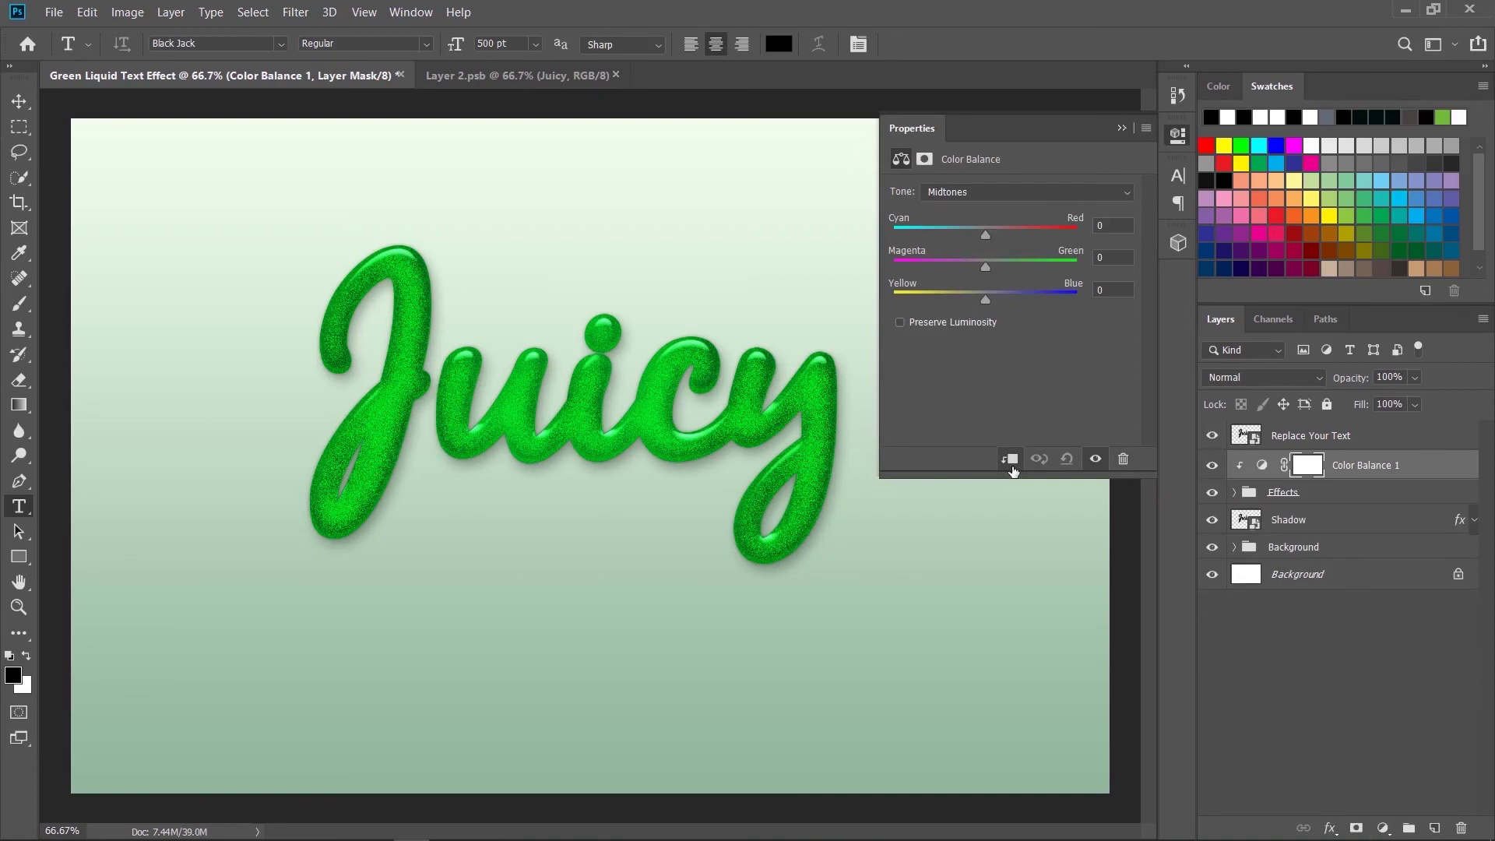
- Set the Color Balance midtones to +100 Cyan–Red, -3 Magenta–Green and -48 Yellow–Blue
drag(986, 235, 1092, 244)
click(1098, 257)
text(-3)
key(Tab)
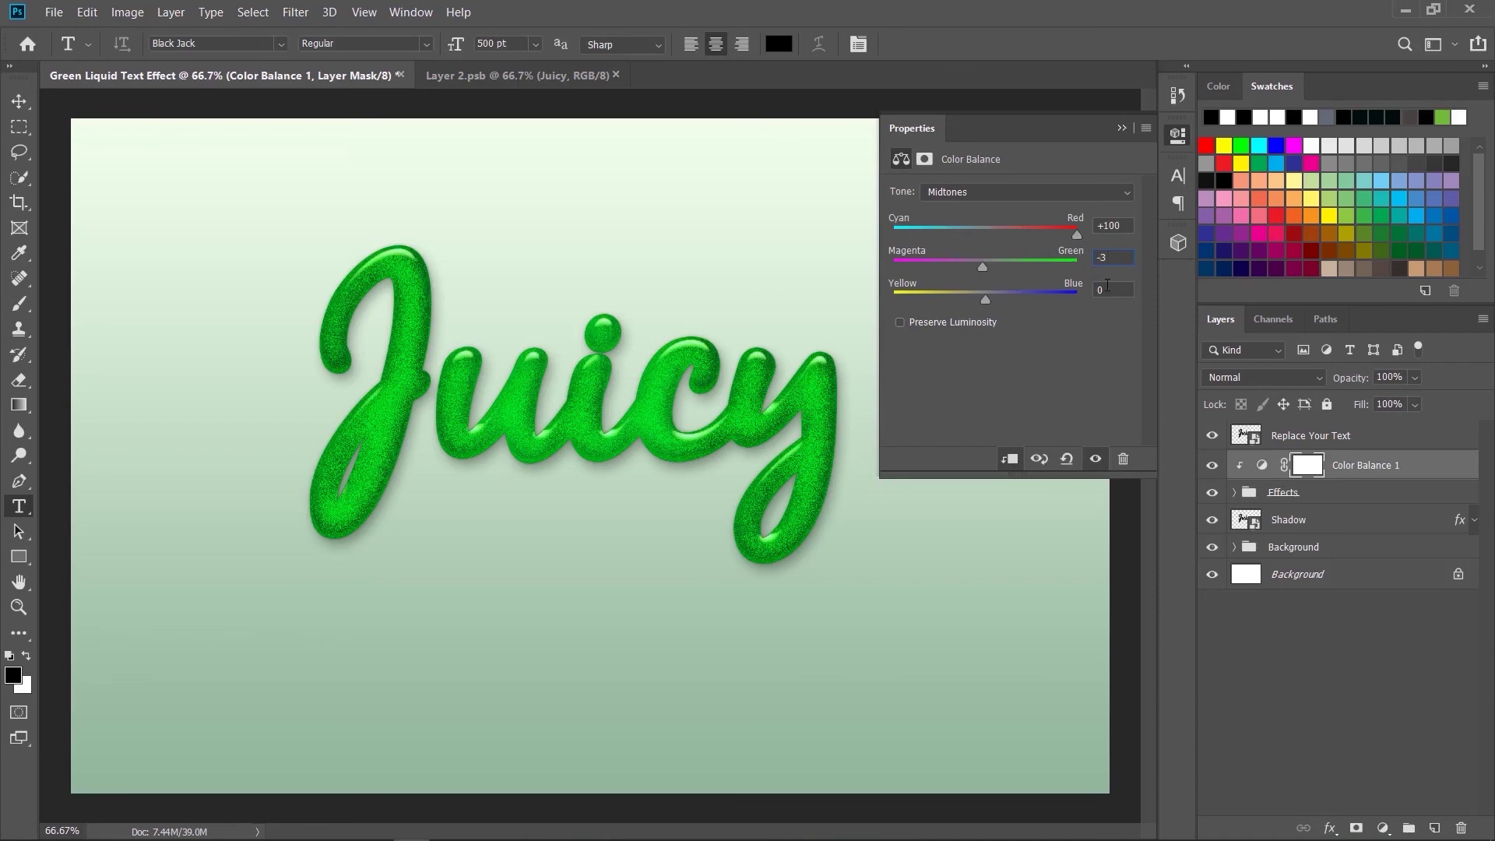
text(-48)
click(1122, 126)
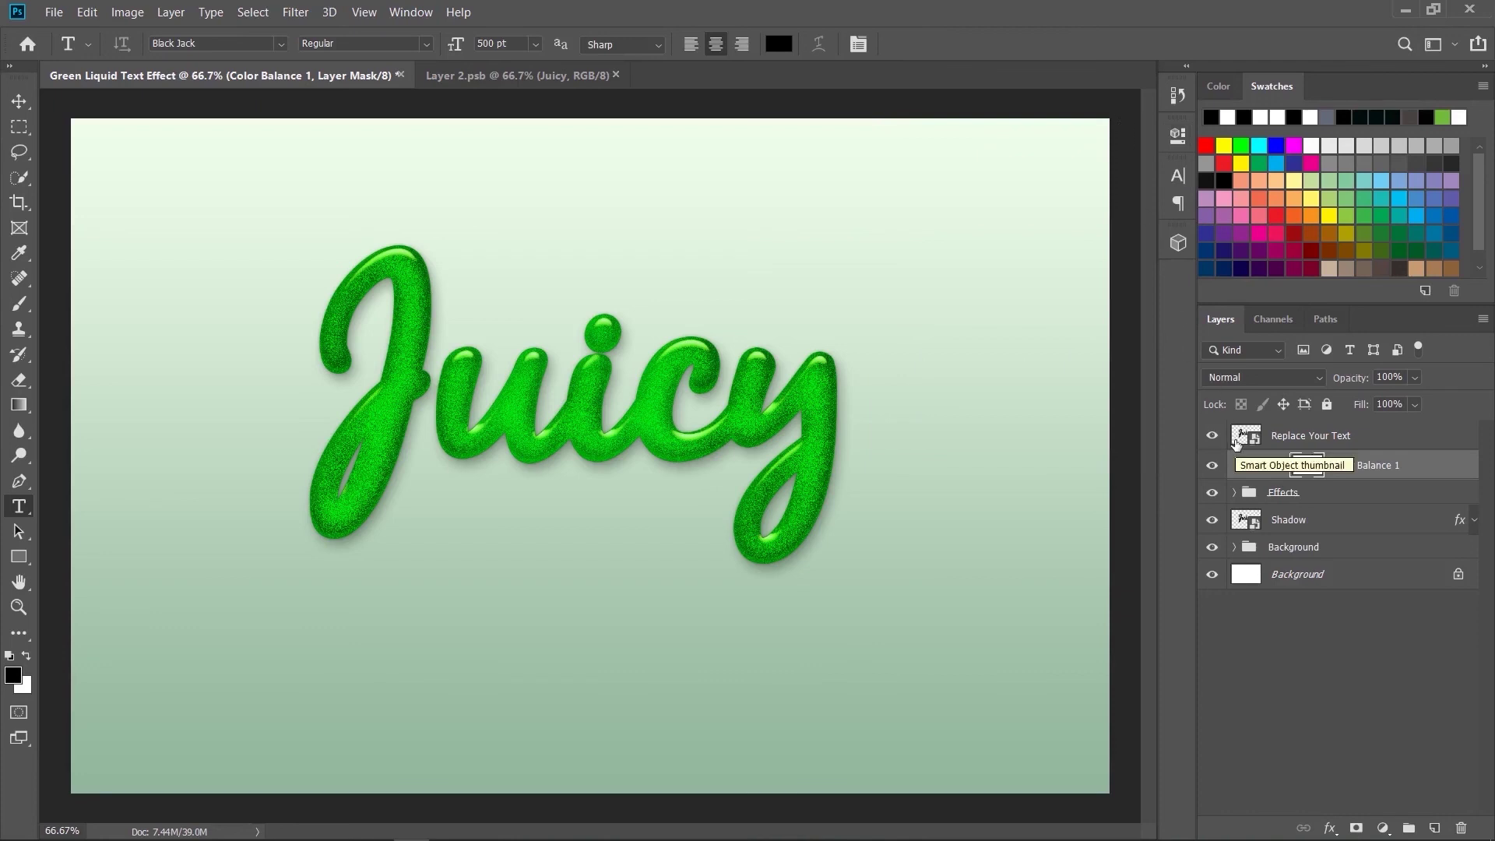
- Group the Color Balance adjustment with the Effects group and name the new group Text effect
click(19, 102)
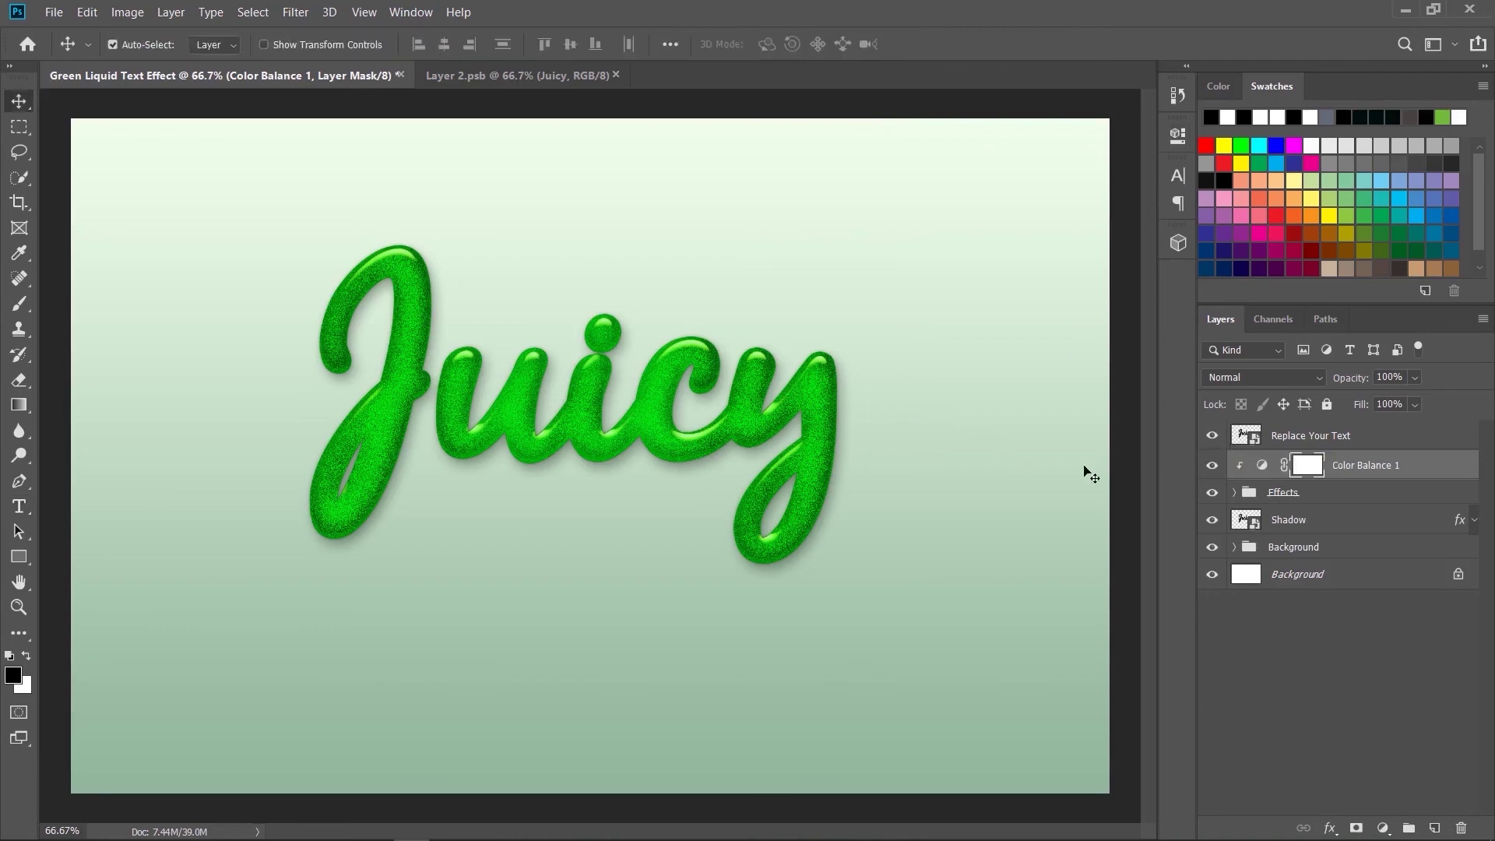
click(1357, 474)
shift+click(1341, 499)
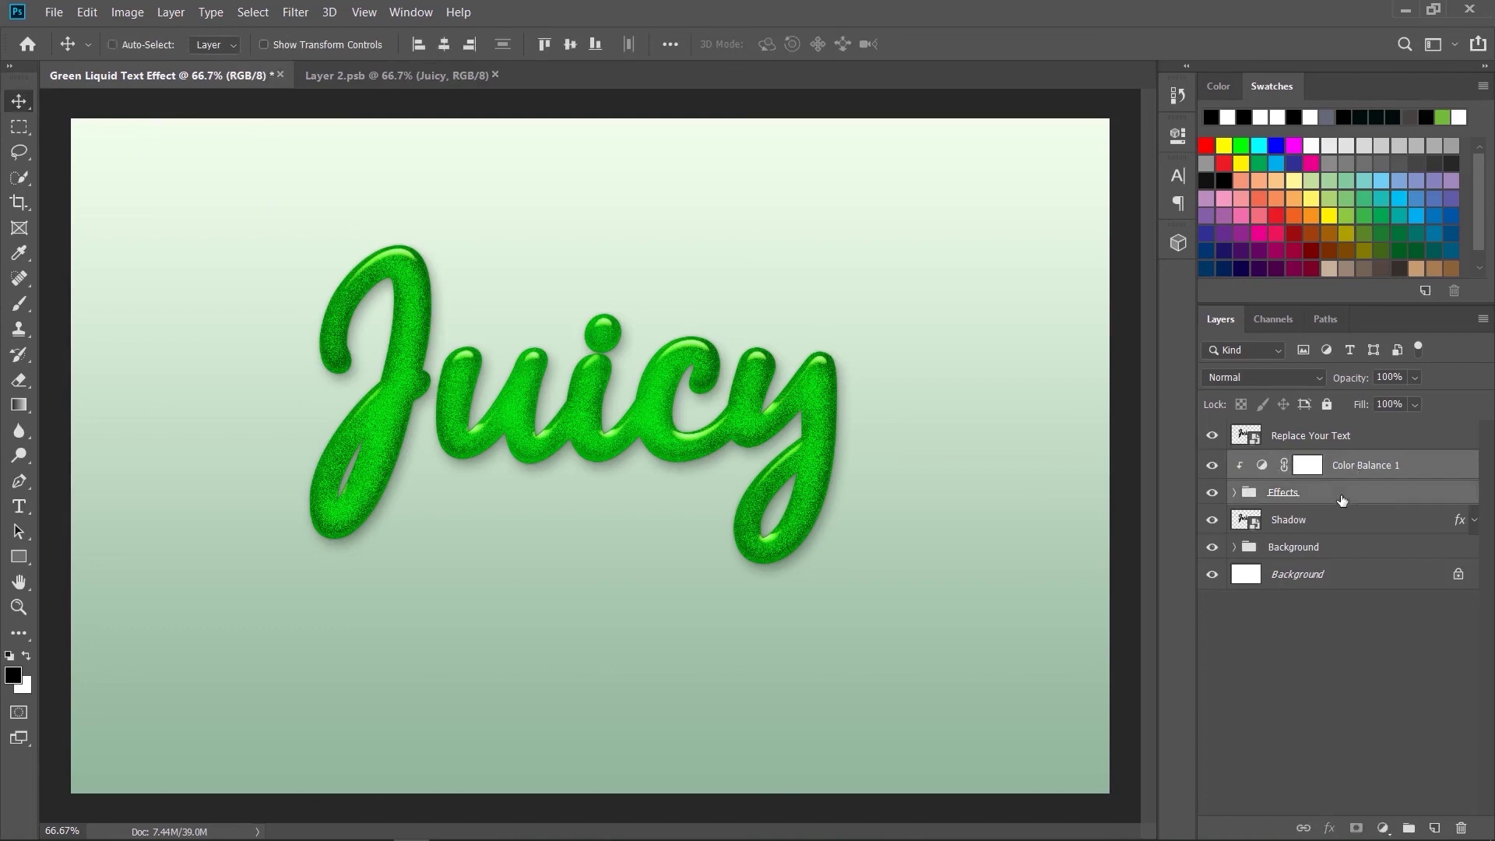
key(ctrl+g)
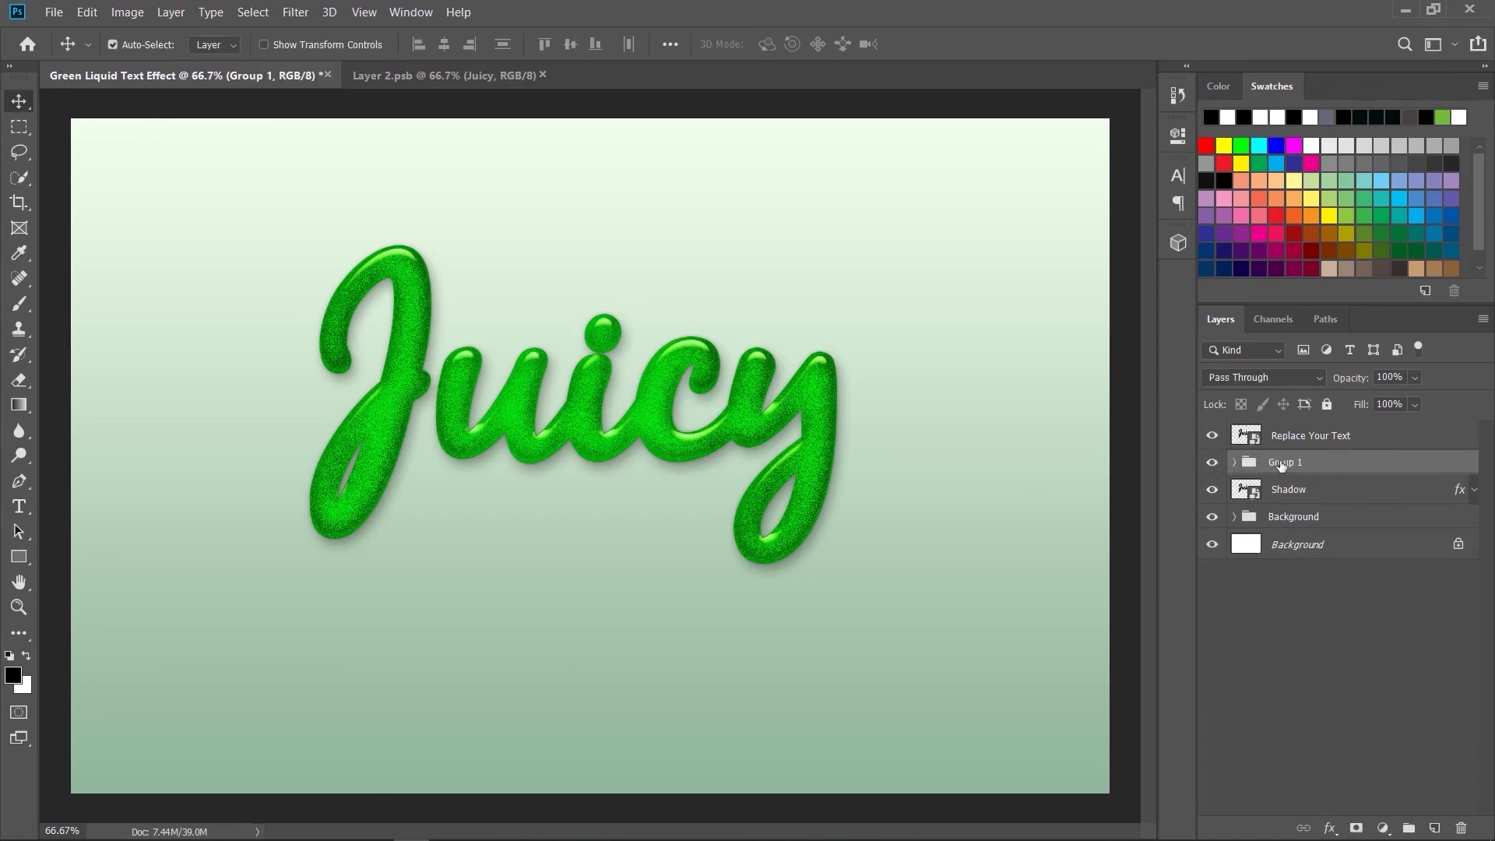
double_click(1282, 461)
text(Text effect)
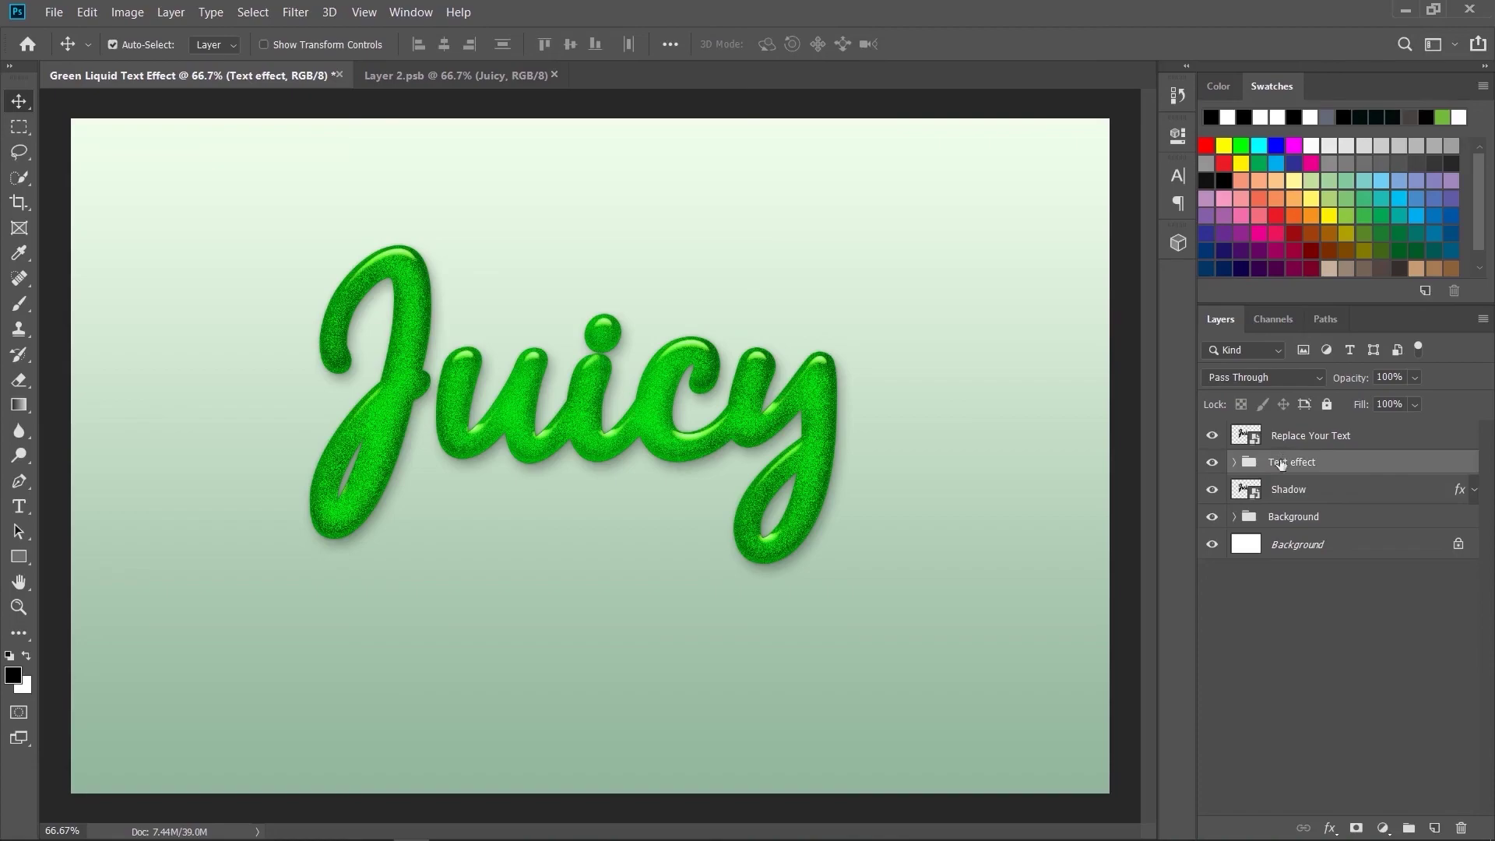
click(1306, 569)
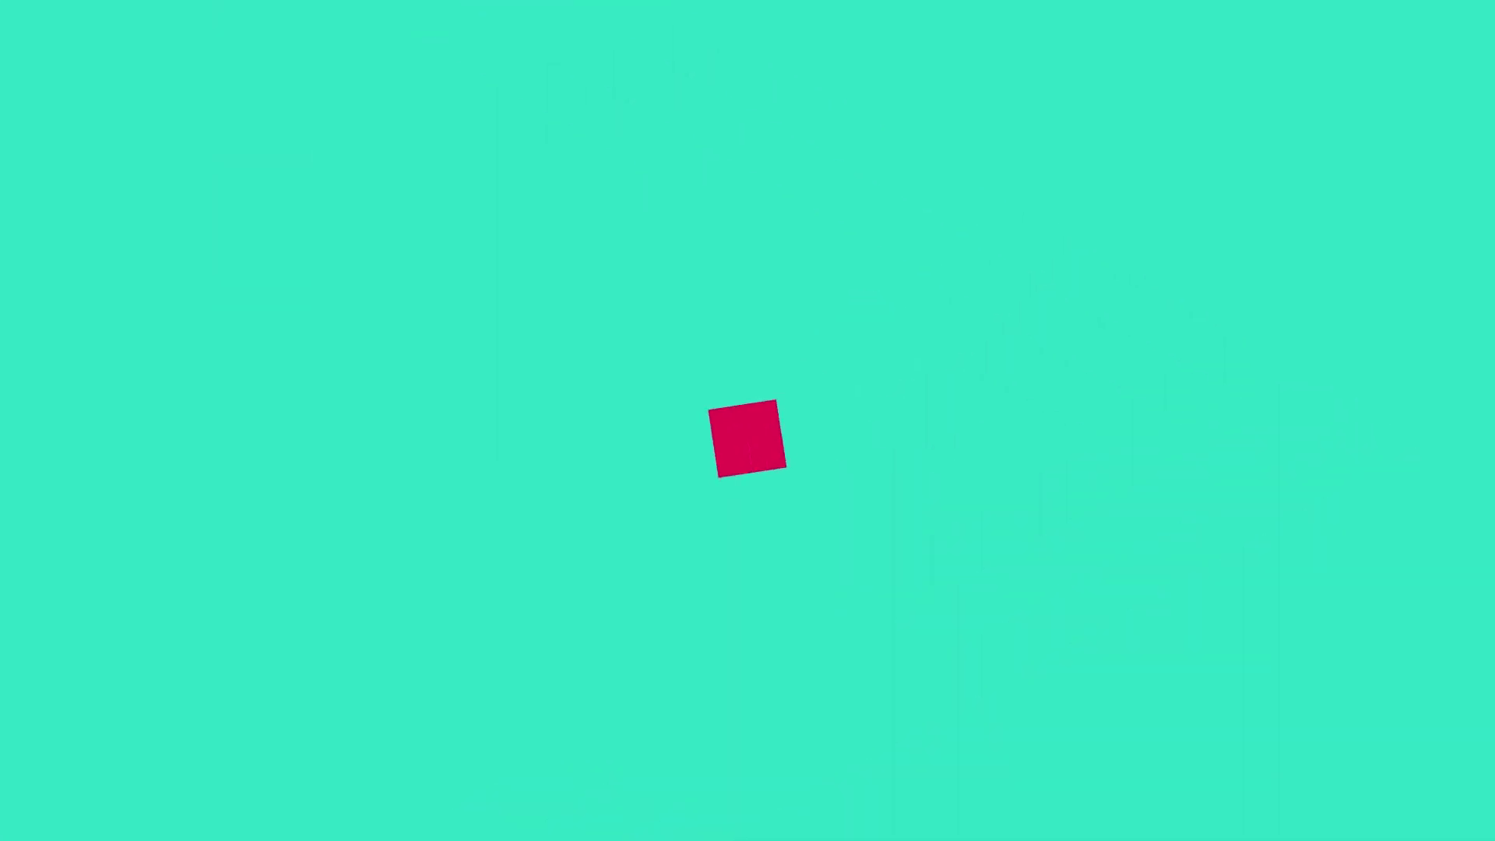